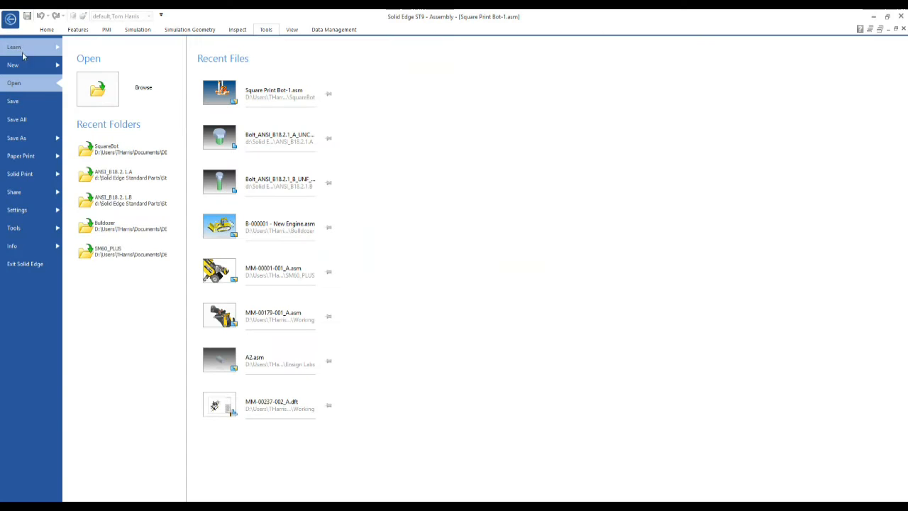
- Browse for a file to open and limit the list to AutoCAD documents (*.dxf)
left_click(97, 91)
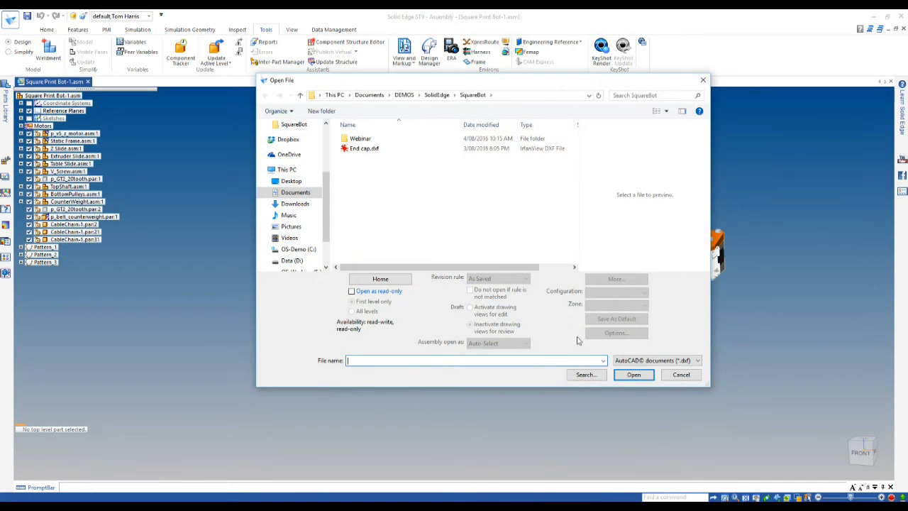
left_click(640, 361)
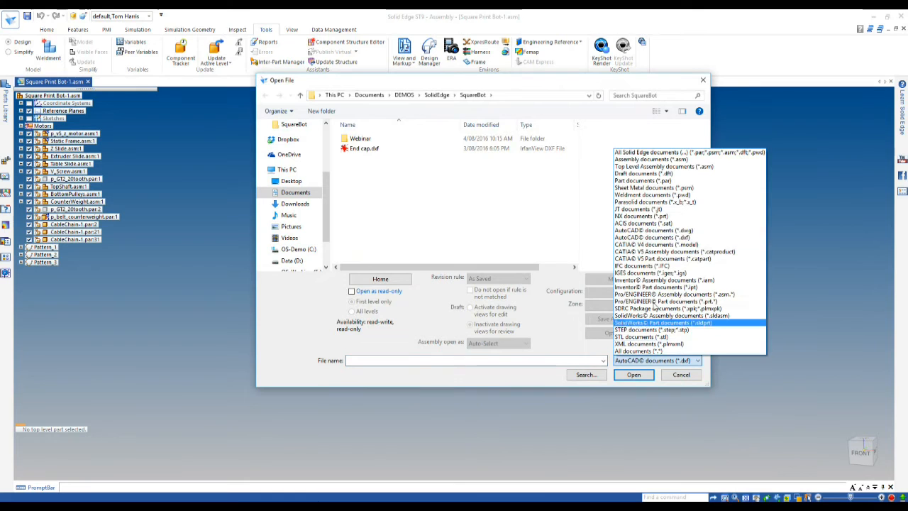
left_click(657, 167)
left_click(650, 359)
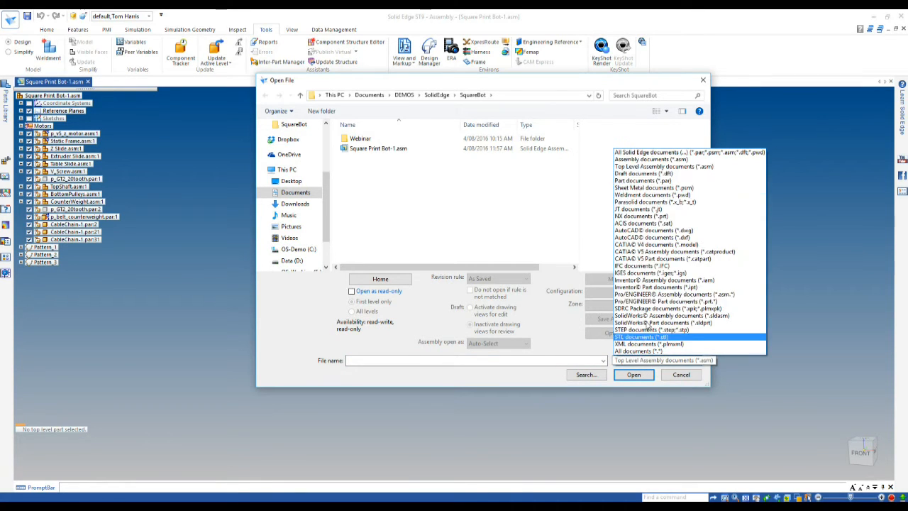
left_click(653, 163)
left_click(656, 361)
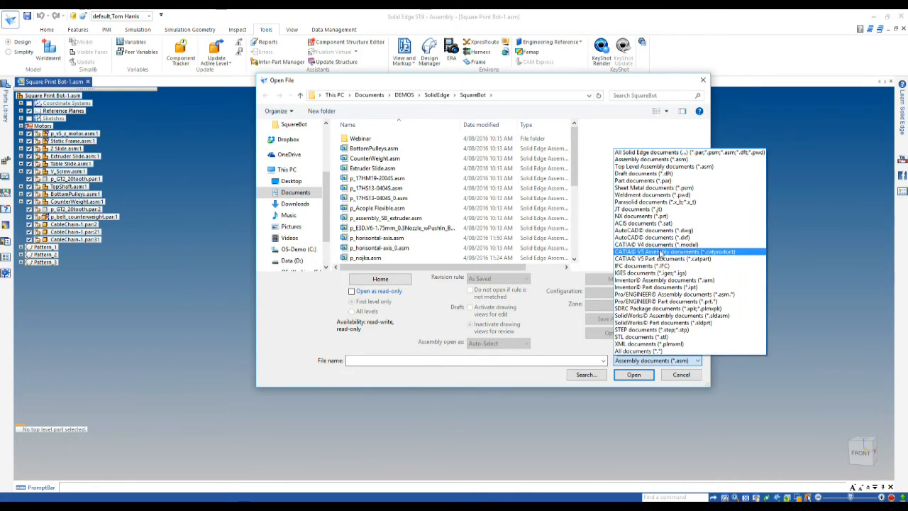
left_click(652, 237)
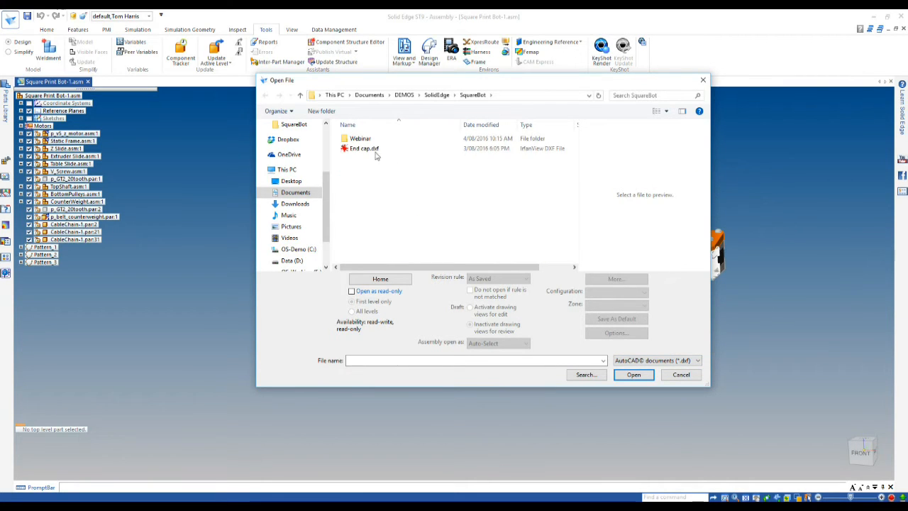
- Open End cap.dxf as a draft with the default AutoCAD translation options and fit the drawing in view
left_click(365, 149)
left_click(614, 332)
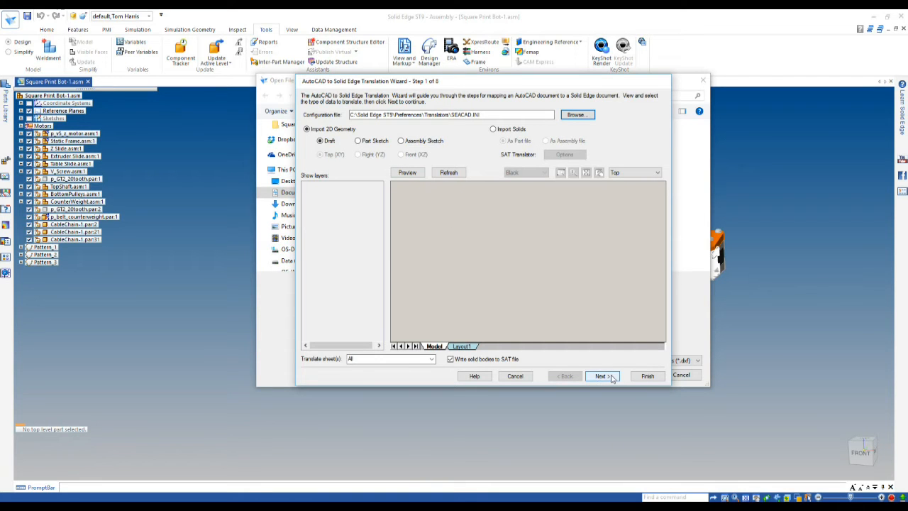
left_click(647, 376)
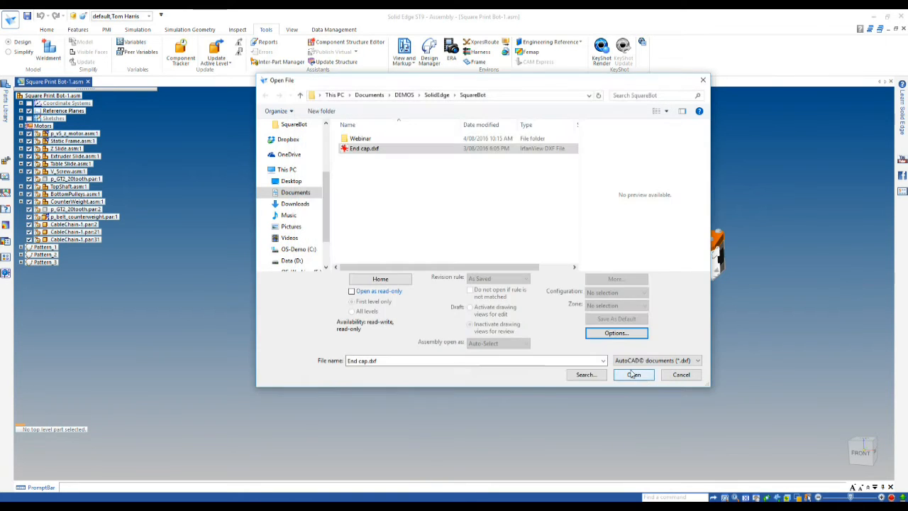
left_click(639, 375)
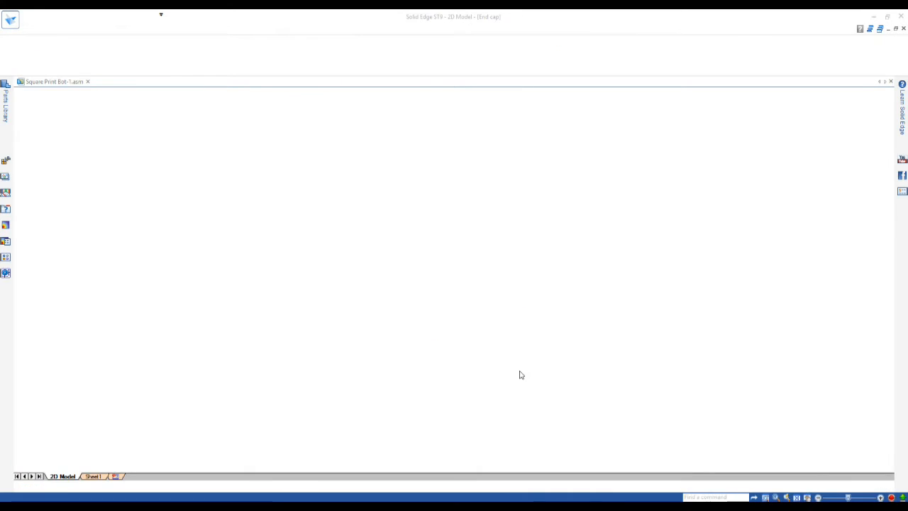
left_click(786, 498)
scroll(645, 420, "down", 2)
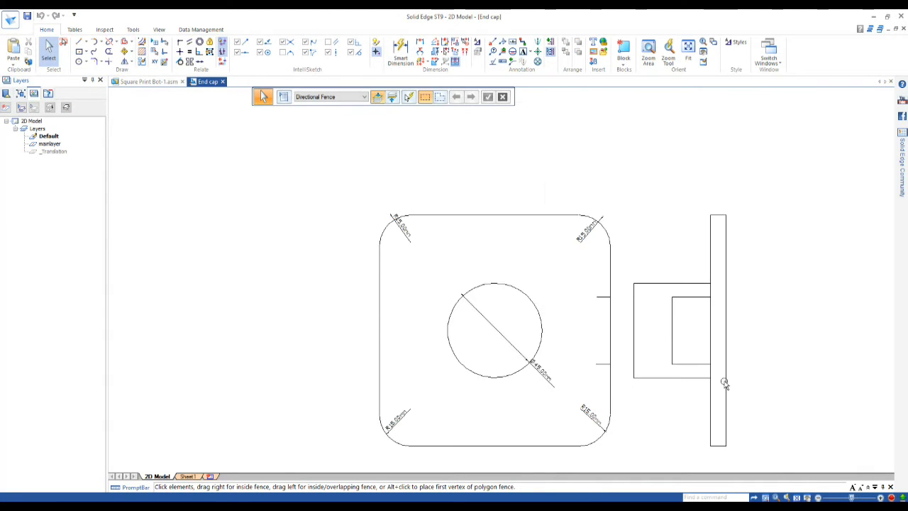
- Check the overall width of the rounded square's top edge with Smart Dimension, without placing the dimension
left_click(401, 51)
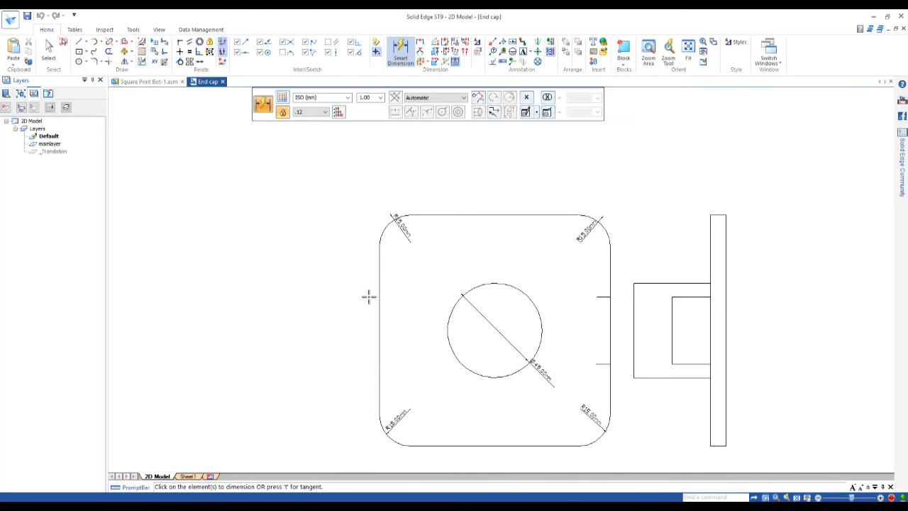
left_click(540, 215)
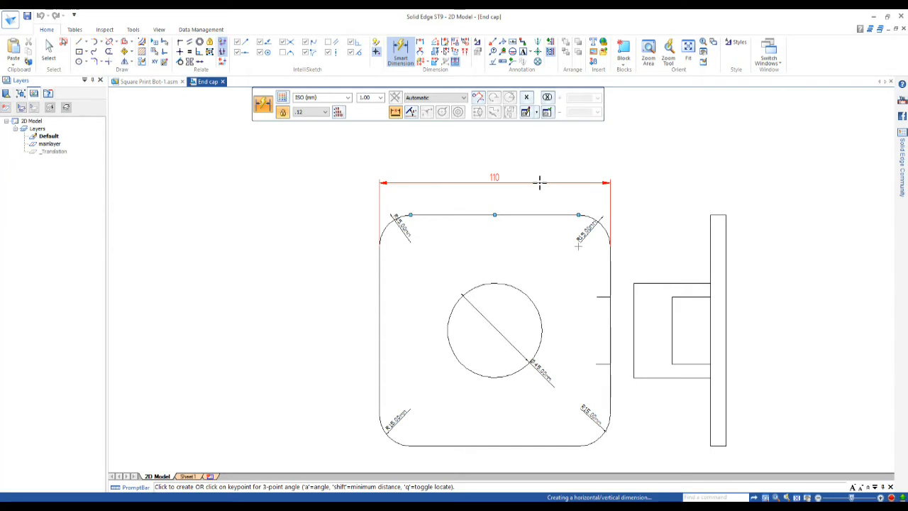
key("Escape")
scroll(281, 221, "down", 1)
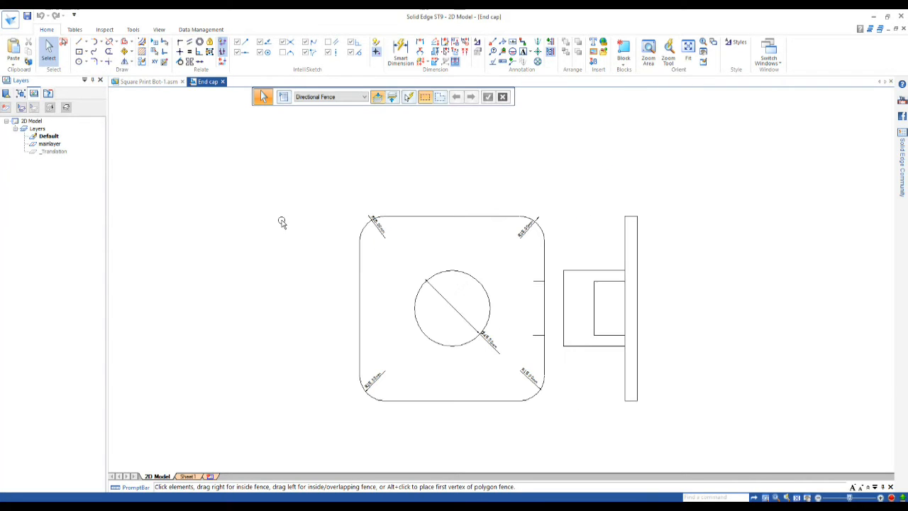
scroll(607, 390, "up", 1)
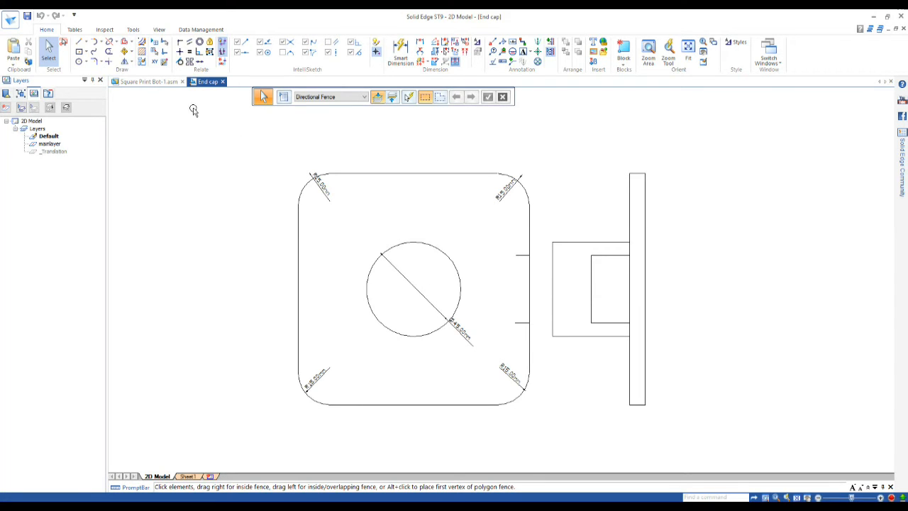
- Start Create 3D into a new metric part.par file, folding principal views at a scale of 3.67
left_click(133, 30)
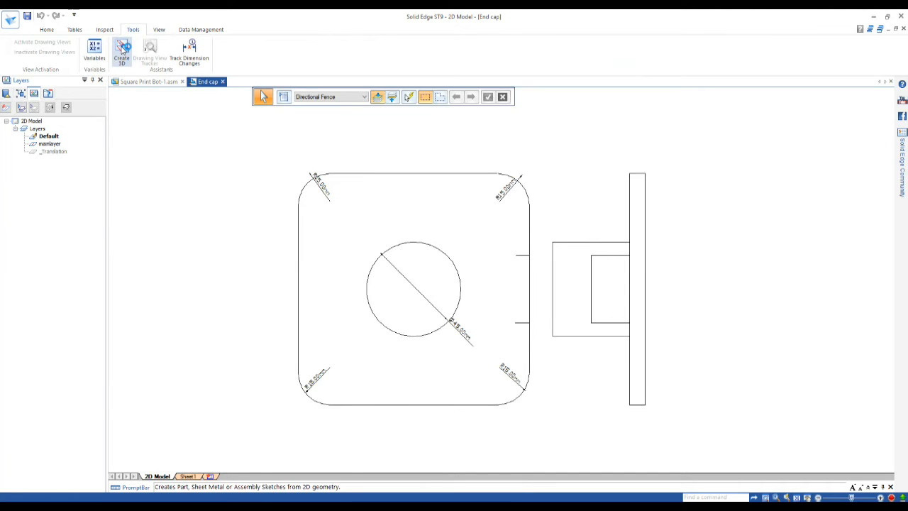
left_click(121, 51)
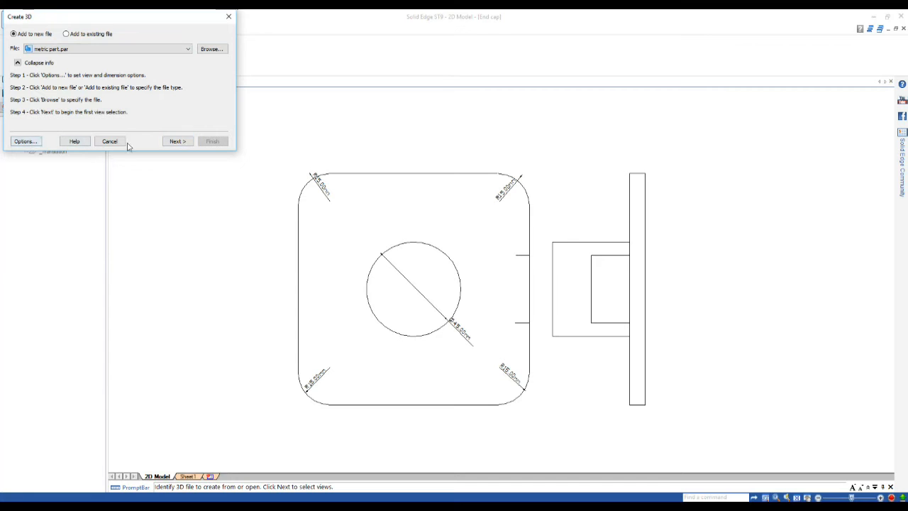
left_click(183, 143)
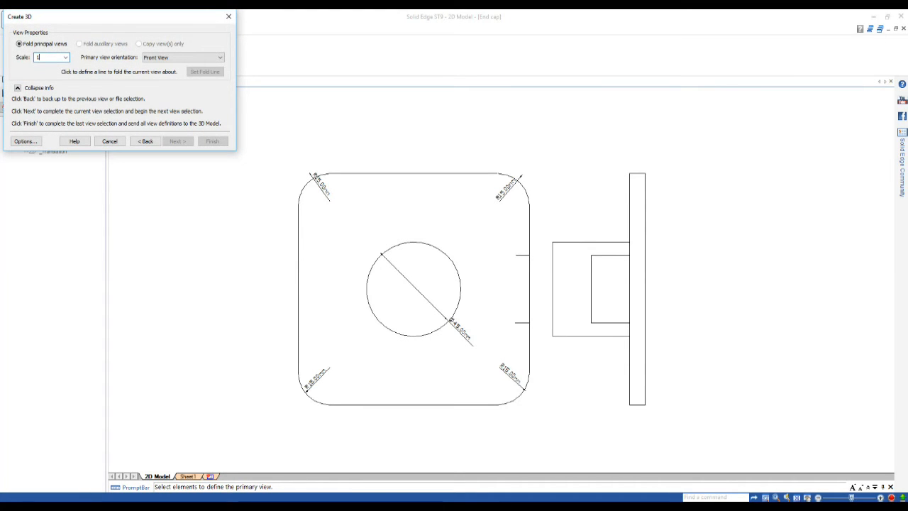
type("10")
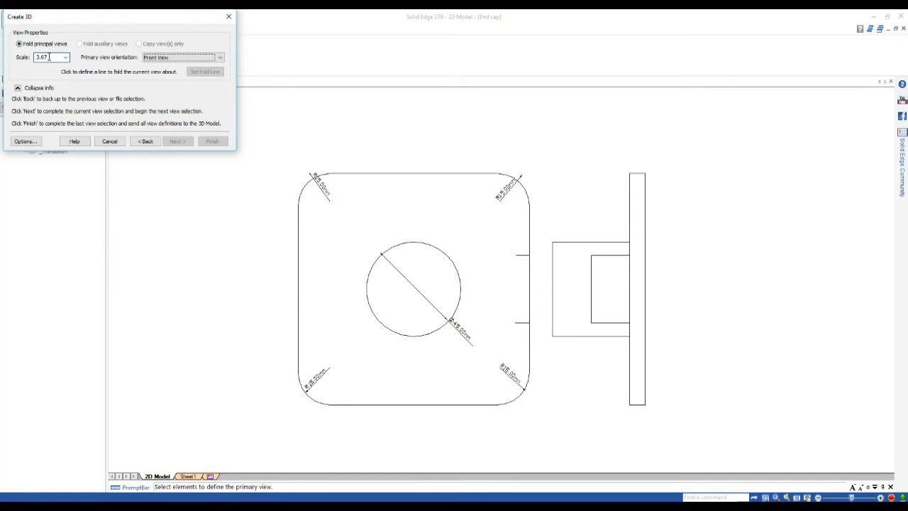
- Define the rounded-square view as the front view and the side profile as the next folded view, and generate the 3D sketches
left_click_drag(270, 154, 540, 435)
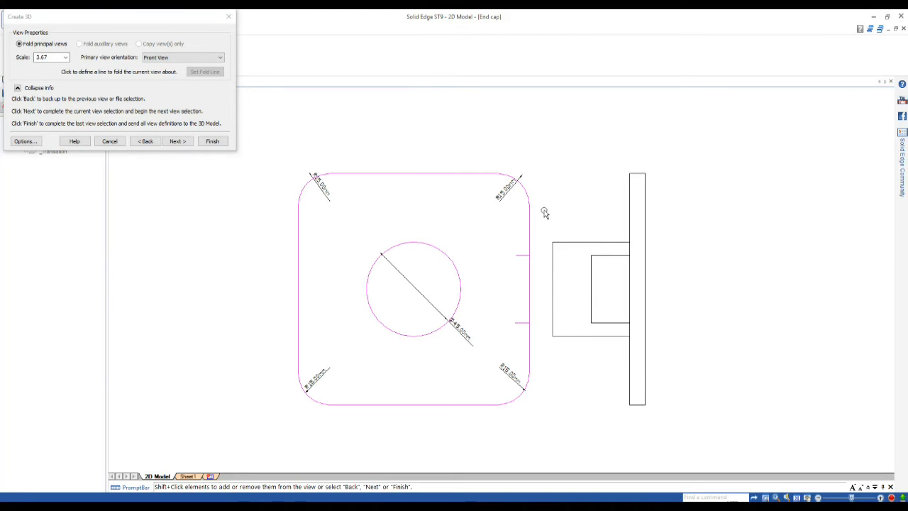
left_click(177, 141)
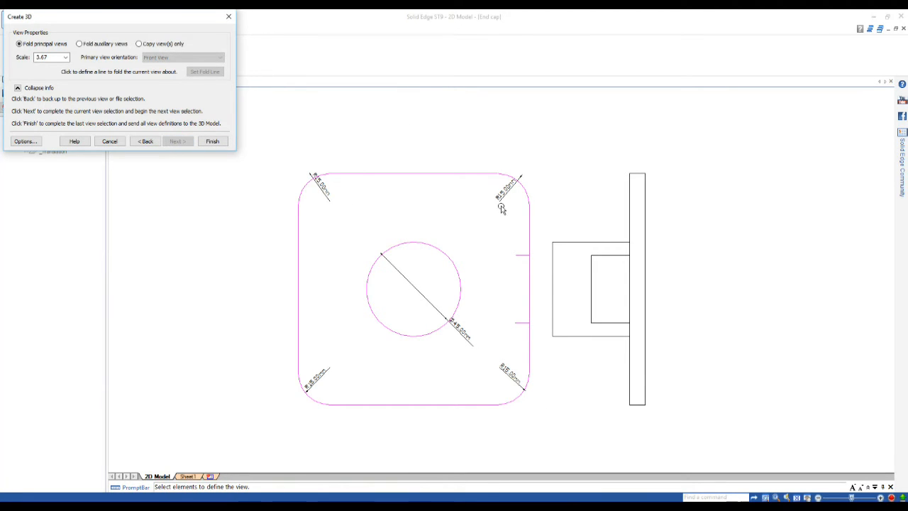
left_click_drag(536, 165, 666, 435)
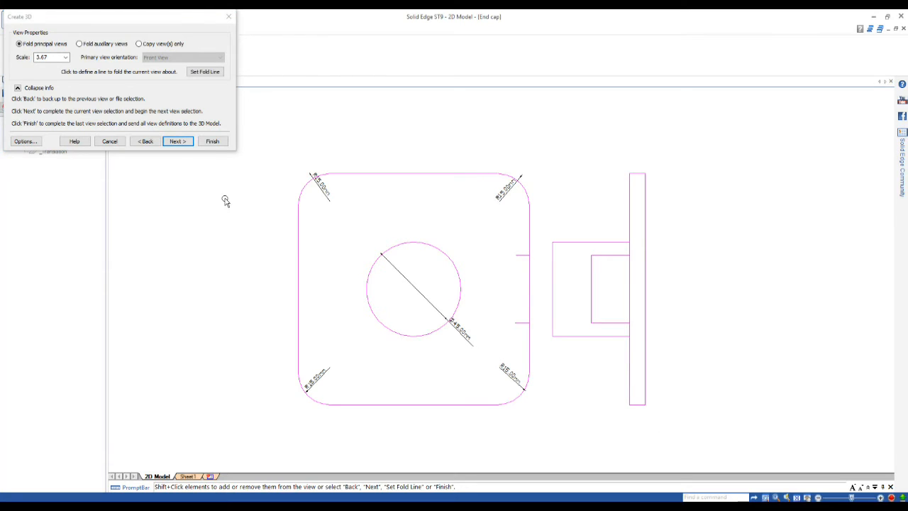
left_click(213, 142)
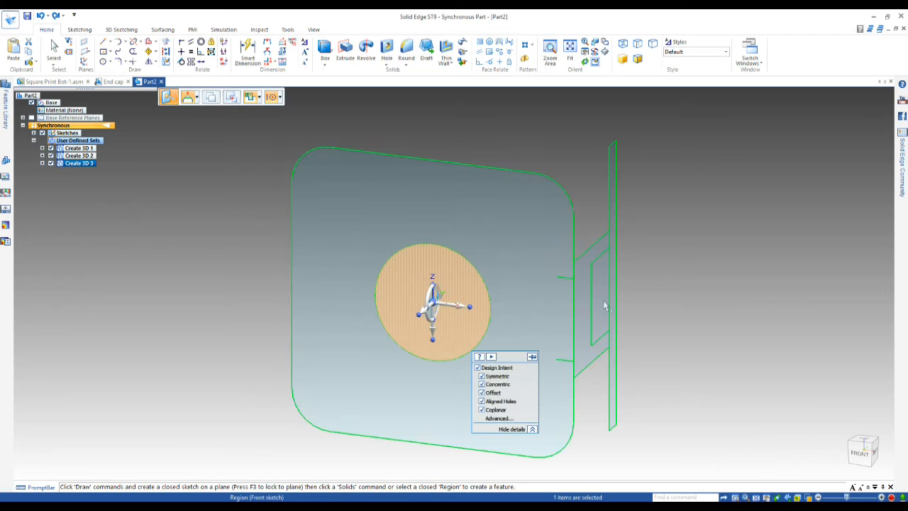
- Select the whole front sketch and move it onto the upper back corner of the side profile's plate
middle_click_drag(651, 290, 639, 282)
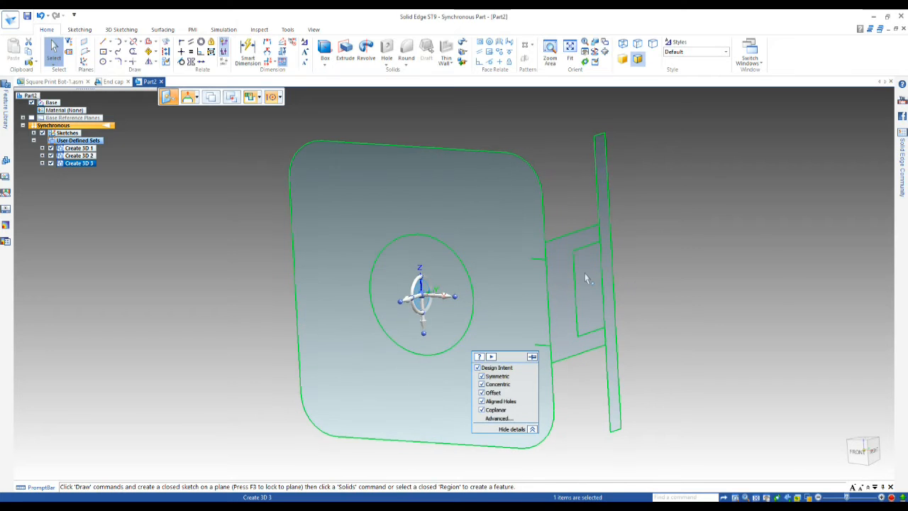
key("Escape")
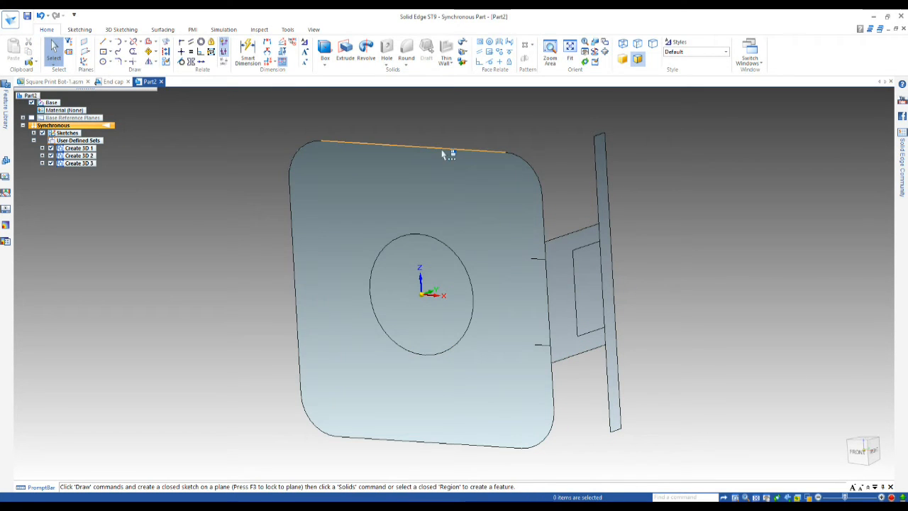
right_click(444, 153)
left_click(491, 175)
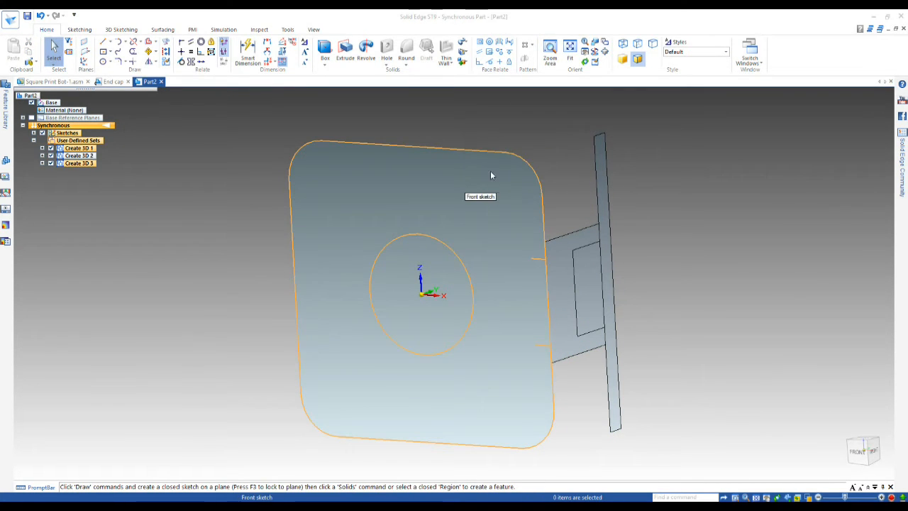
mouse_move(647, 260)
middle_mouse_down()
mouse_move(589, 246)
mouse_move(583, 259)
middle_mouse_up()
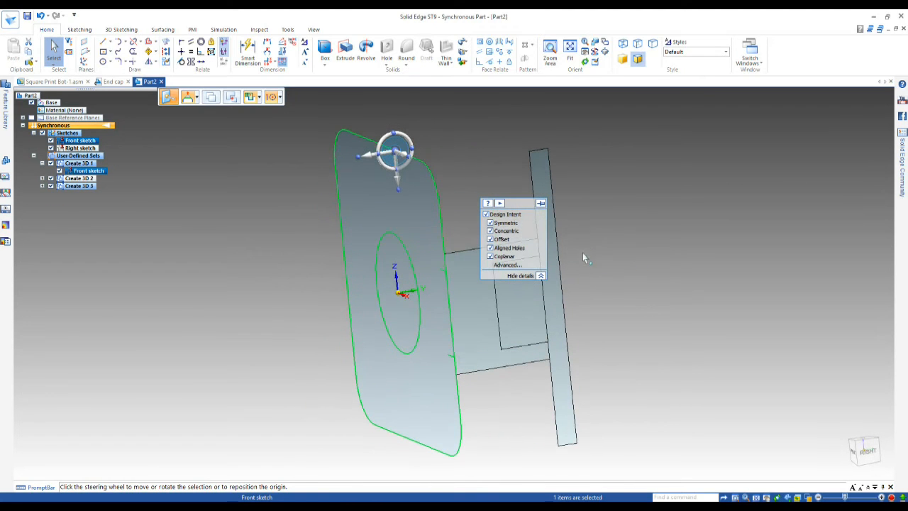
left_click(378, 161)
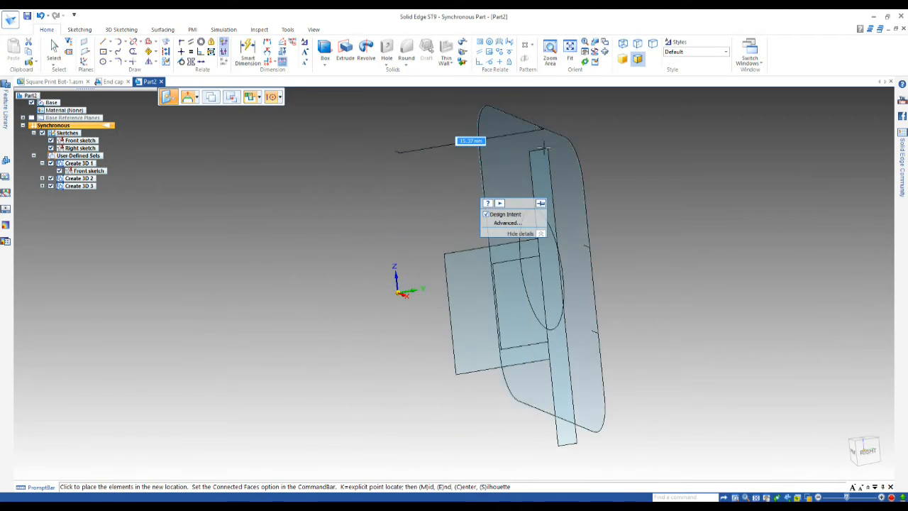
left_click(548, 146)
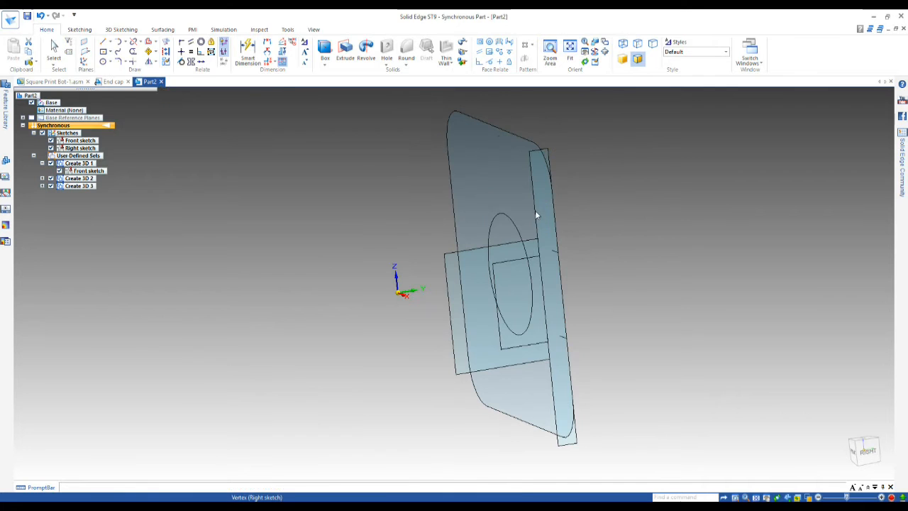
middle_click_drag(652, 243, 673, 238)
left_click(673, 239)
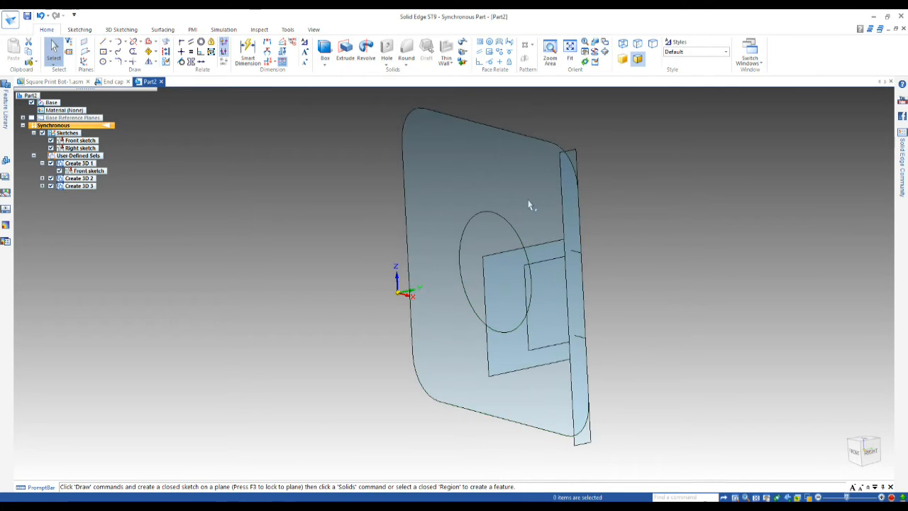
- Extrude the rounded-square region 2 mm forward to the plate's front corner in the side sketch
left_click(490, 183)
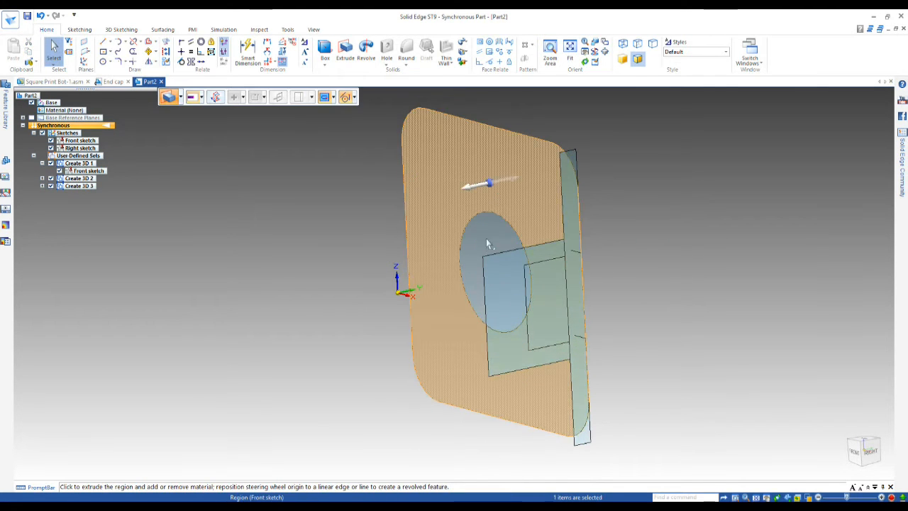
left_click(482, 184)
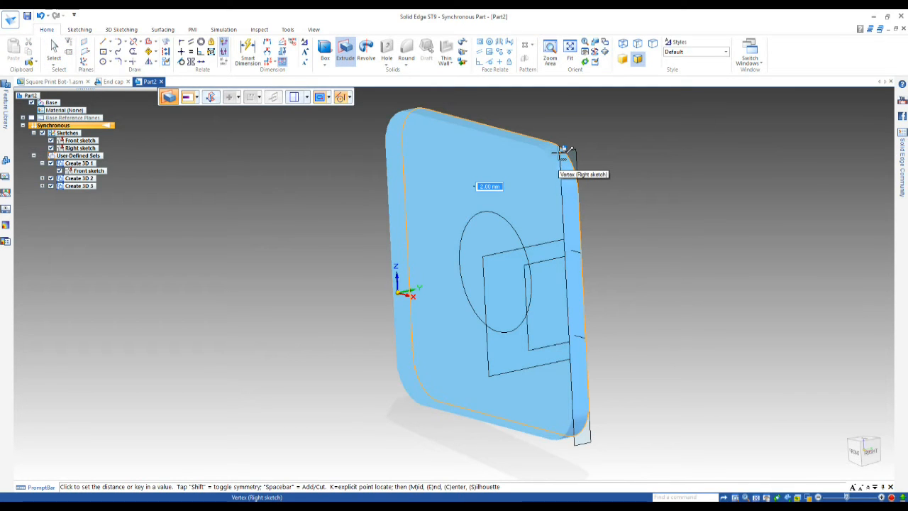
left_click(562, 149)
middle_click_drag(551, 174, 555, 187)
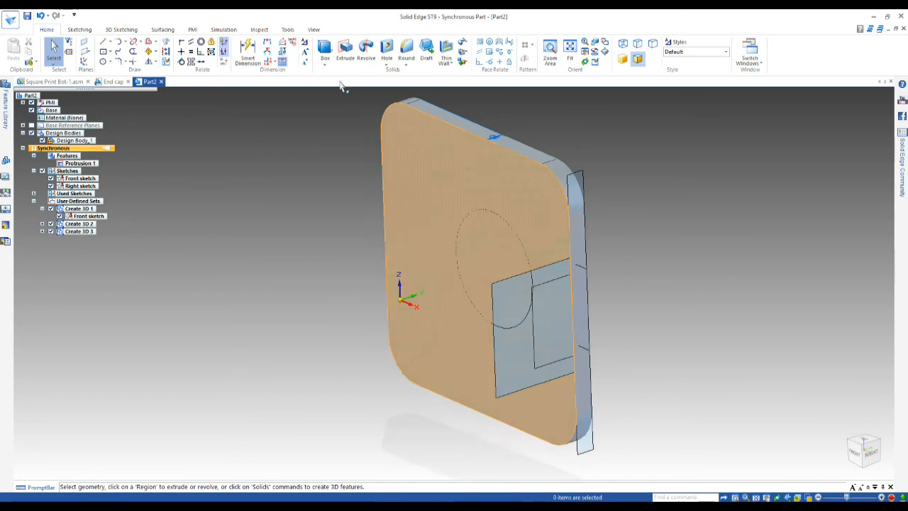
- Check the side profile's full height with Smart Dimension, without placing the dimension
left_click(246, 48)
left_click(581, 177)
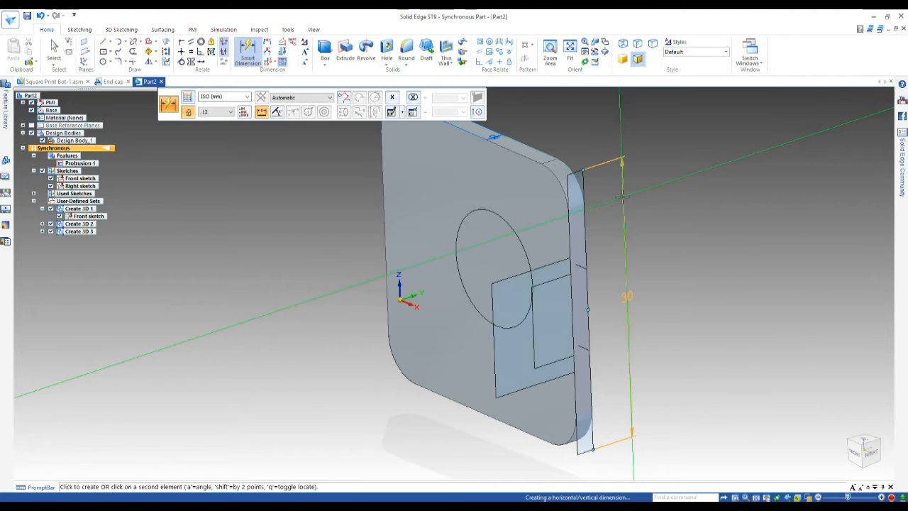
key("Escape")
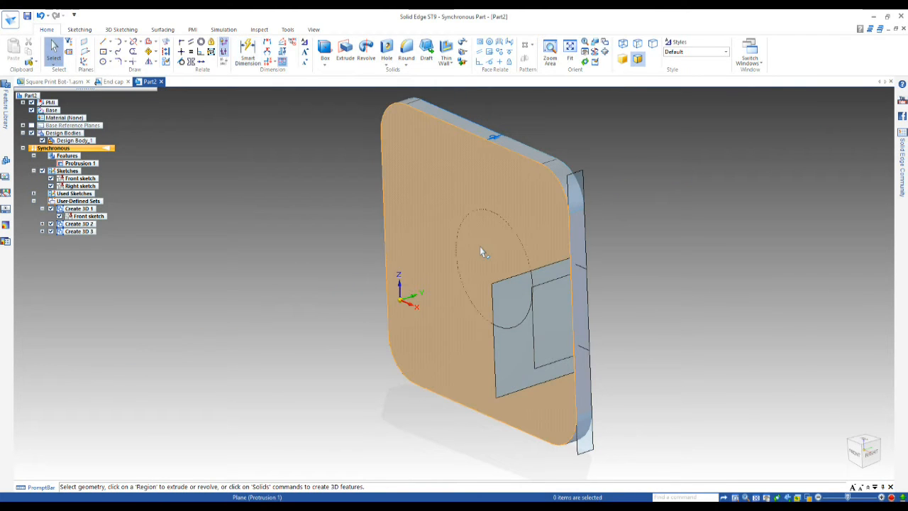
- Extrude the circular region in the middle of the plate 10 mm forward as added material
right_click(480, 246)
left_click(523, 262)
left_click(490, 249)
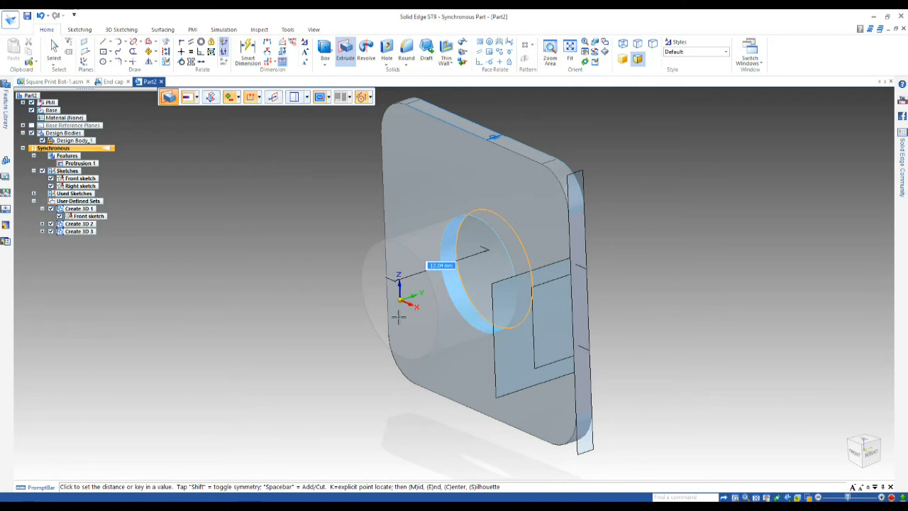
left_click(238, 98)
left_click(243, 119)
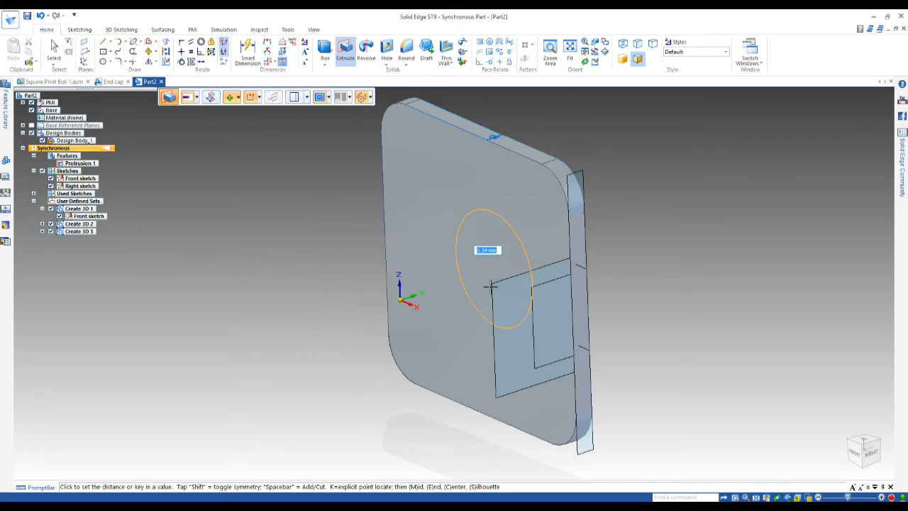
left_click(393, 282)
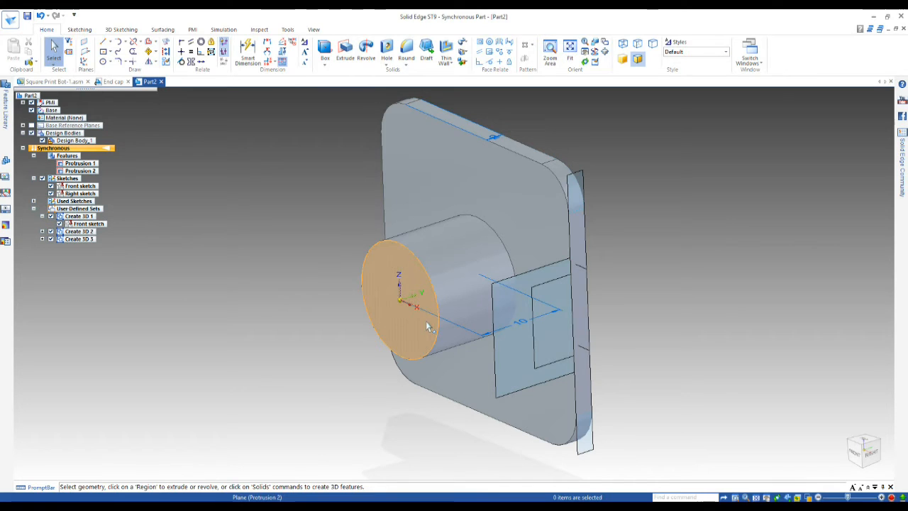
- Extrude the side sketch's small inner rectangle 2 mm inward as a tab, and hide all sketches
left_click(559, 347)
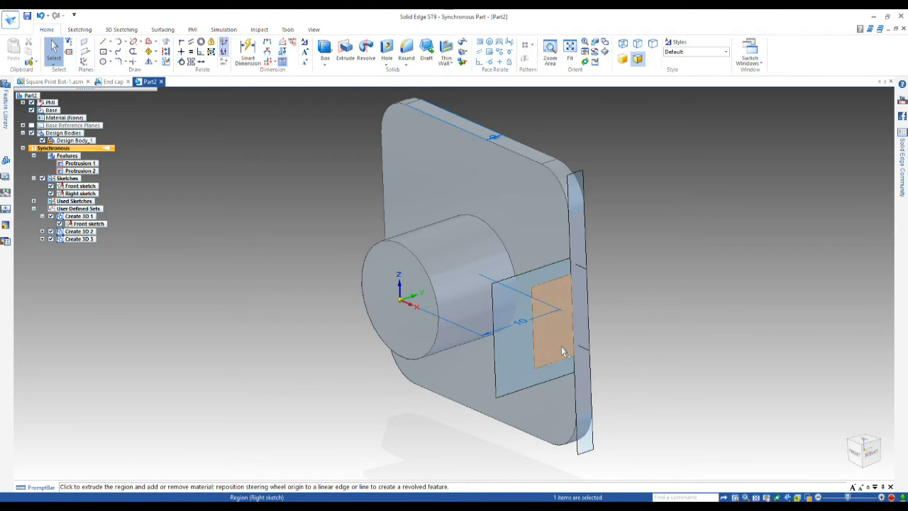
middle_click_drag(623, 316, 675, 301)
left_click(617, 324)
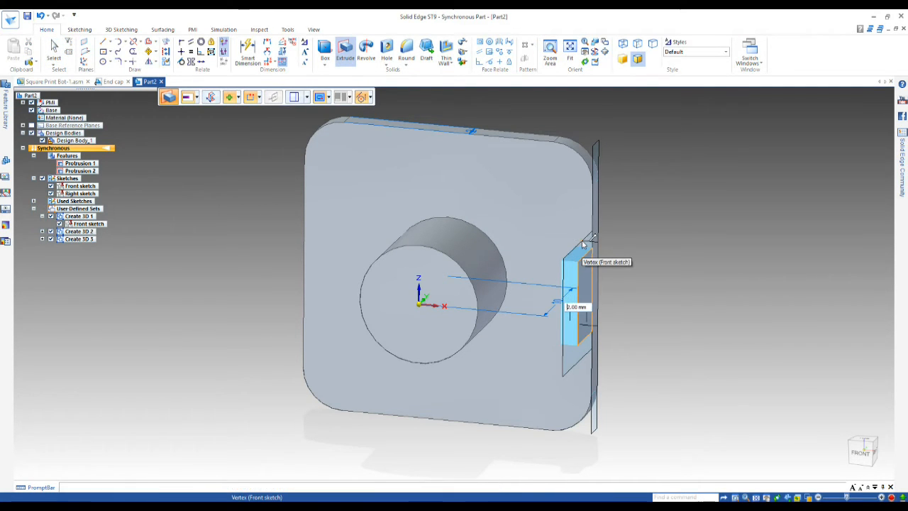
left_click(582, 240)
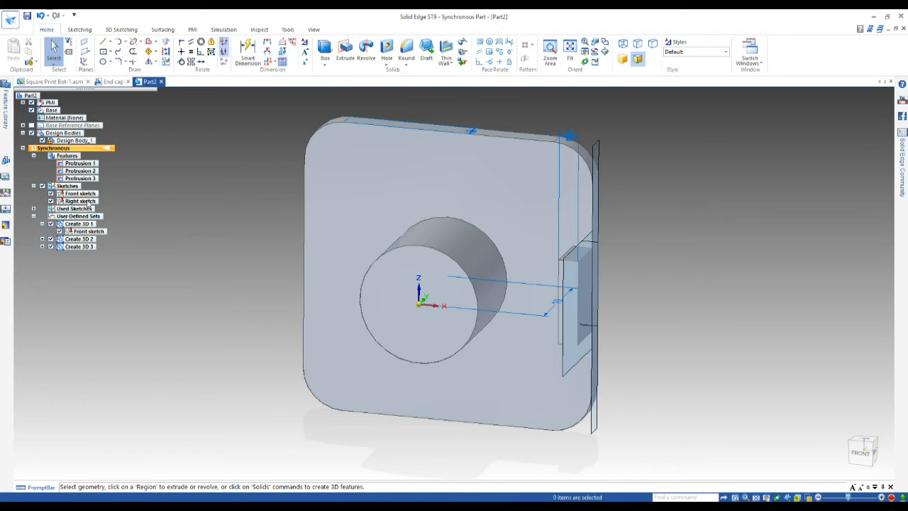
left_click(42, 187)
- Create a circular pattern of four tabs around the central boss from the tab's faces and the adjoining side face
middle_click_drag(629, 366, 616, 227)
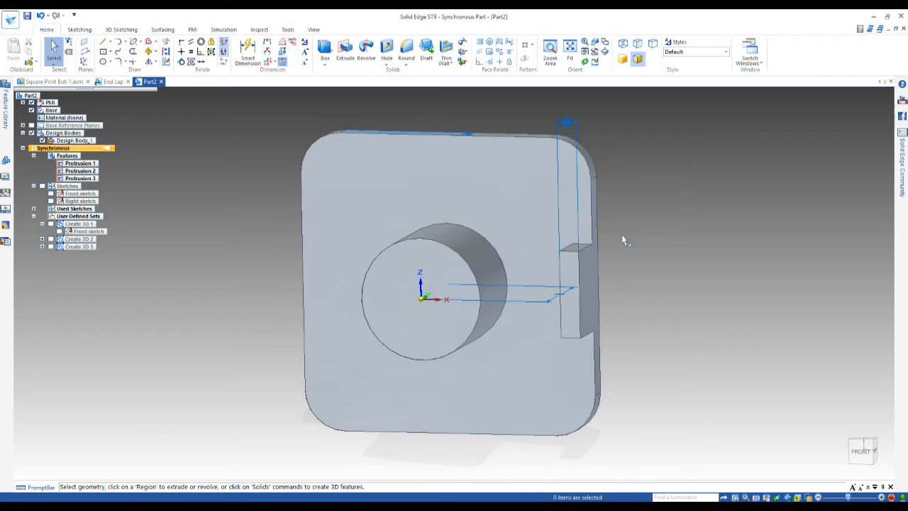
left_click(571, 298)
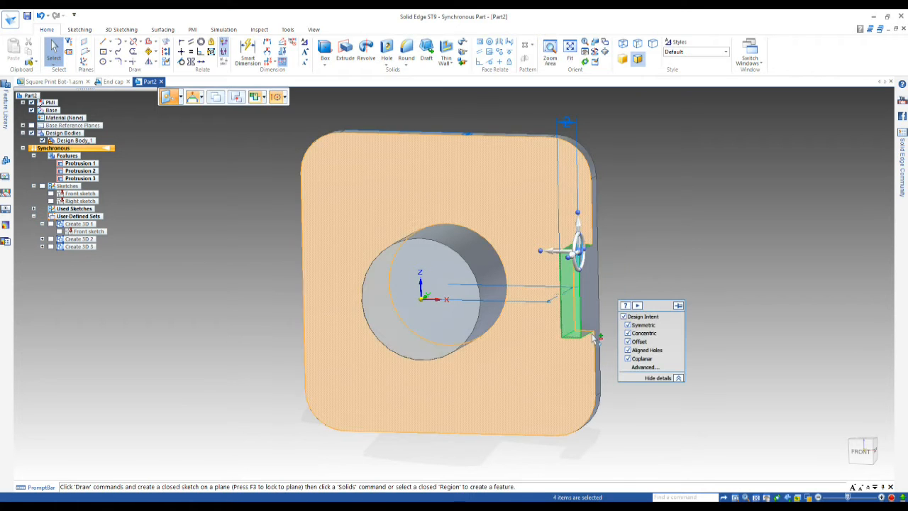
left_click(591, 311, "ctrl")
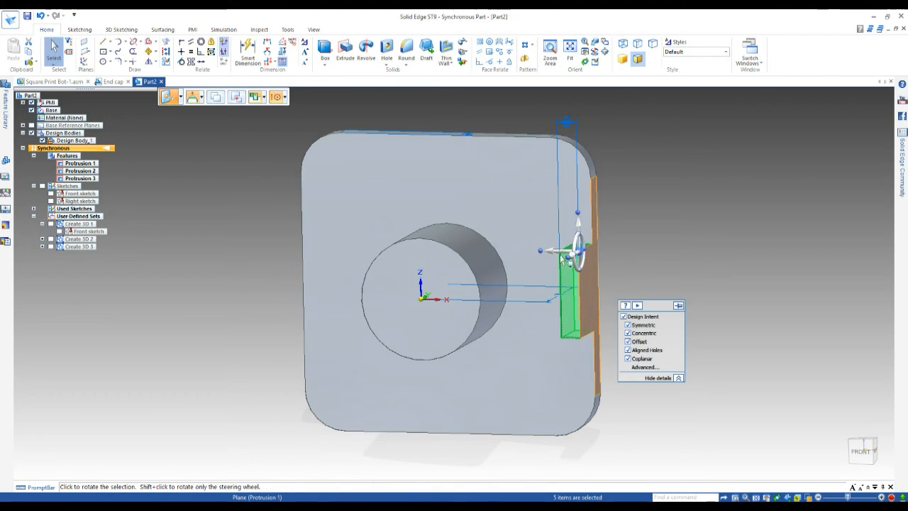
left_click(533, 46)
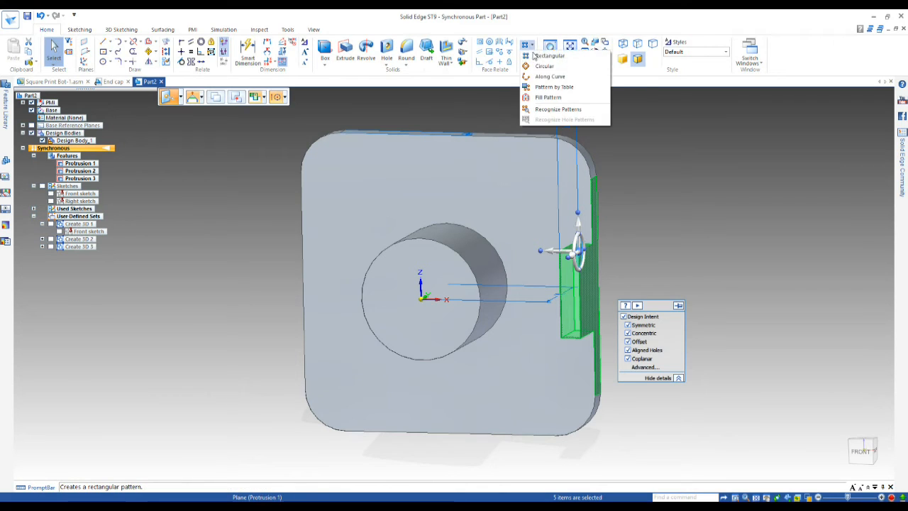
left_click(543, 66)
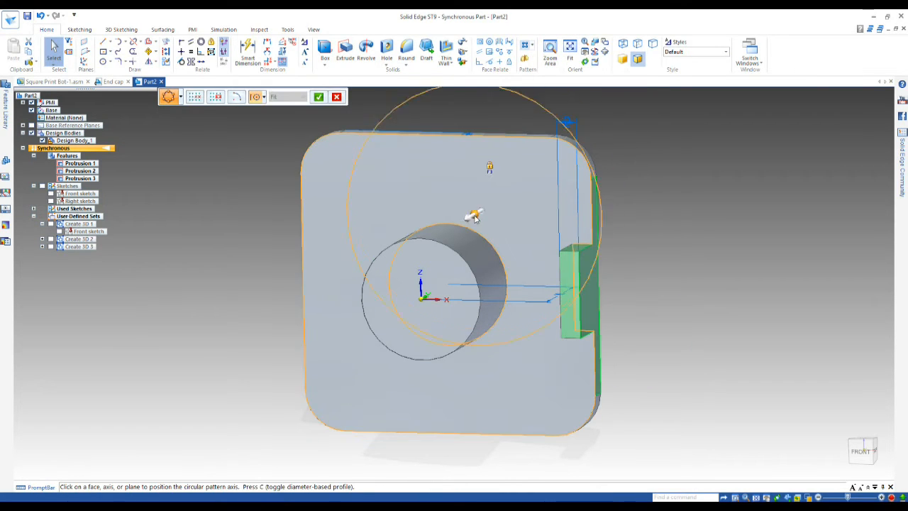
left_click(468, 265)
right_click(504, 368)
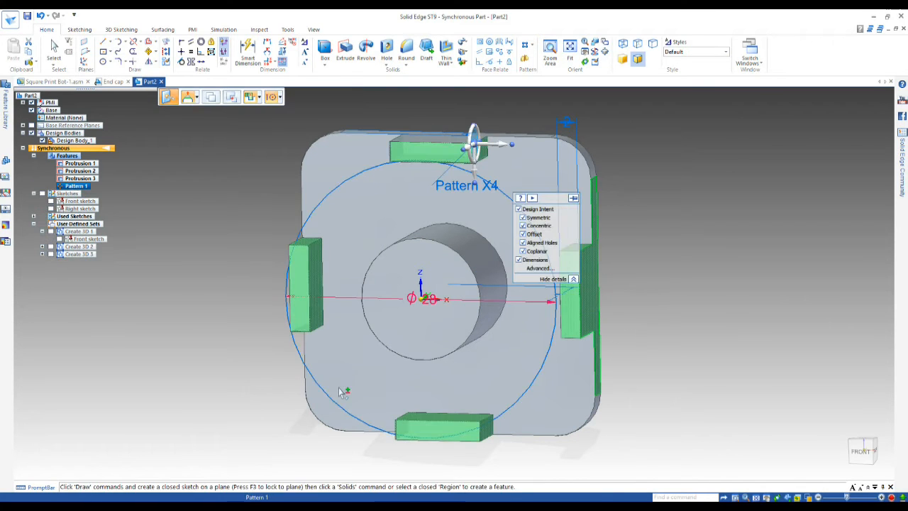
left_click(327, 296)
key("Delete")
- Hollow the central boss with a 2 mm Thin Wall, opening its front end face
middle_click_drag(619, 359, 389, 338)
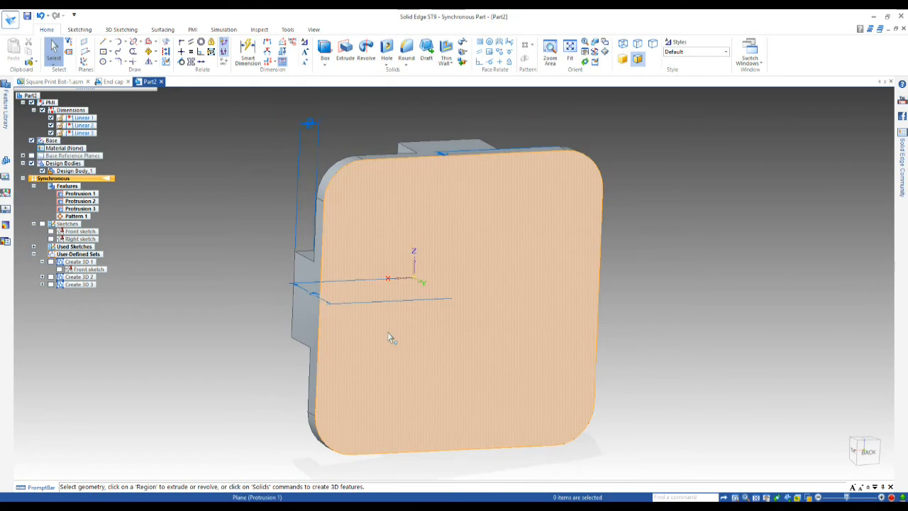
scroll(385, 331, "down", 3)
middle_click_drag(330, 347, 492, 334)
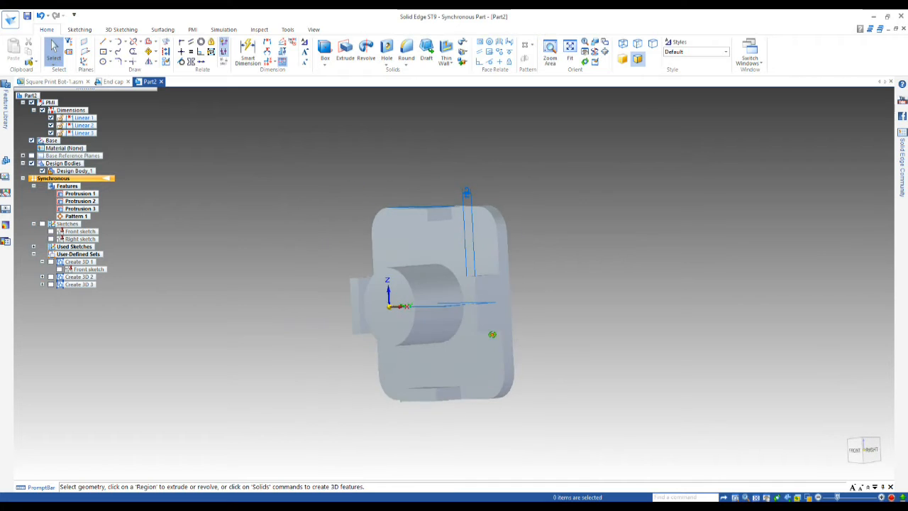
left_click(448, 52)
left_click(390, 312)
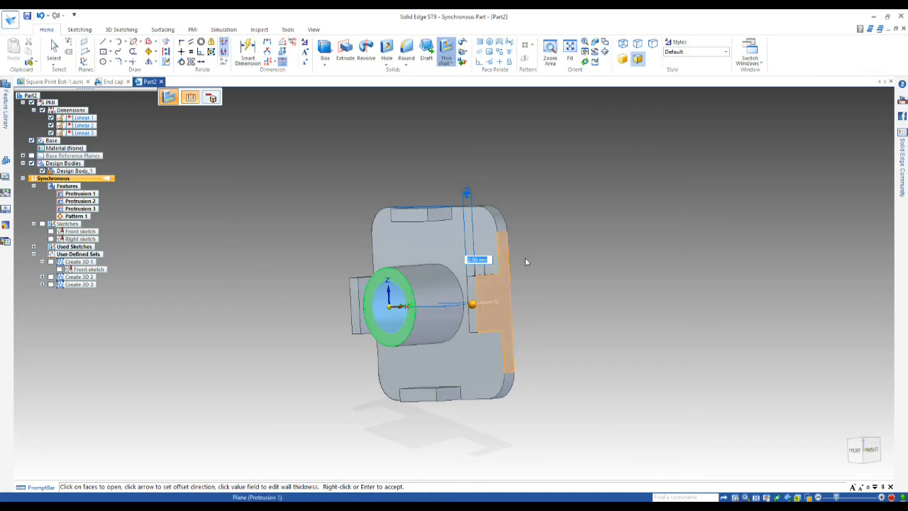
right_click(547, 308)
- Set up a 2° Draft from the plate's front face, selecting all faces normal to that plane
middle_click_drag(558, 276, 559, 264)
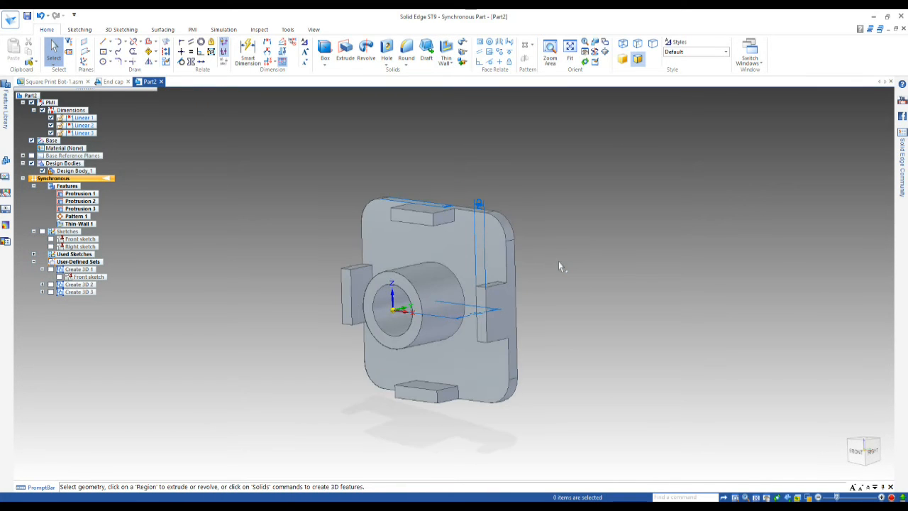
mouse_move(521, 210)
middle_mouse_down()
mouse_move(535, 223)
mouse_move(506, 210)
middle_mouse_up()
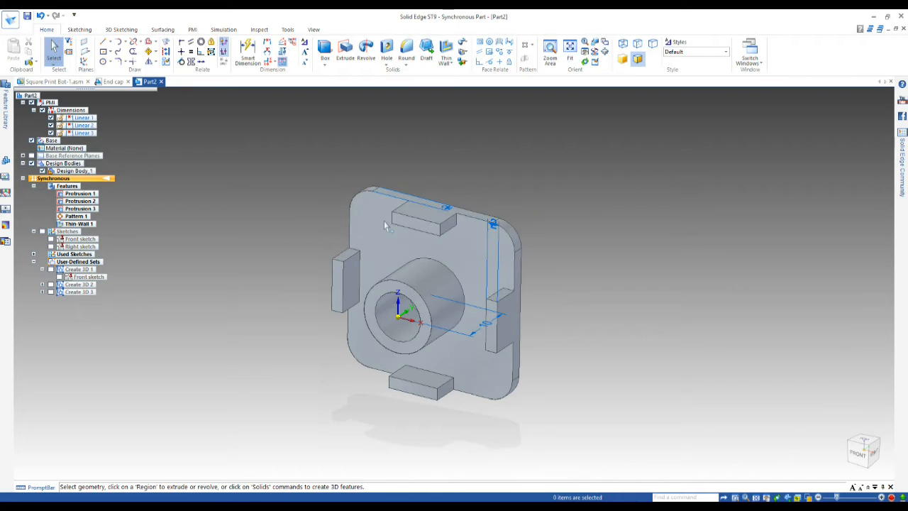
left_click(427, 48)
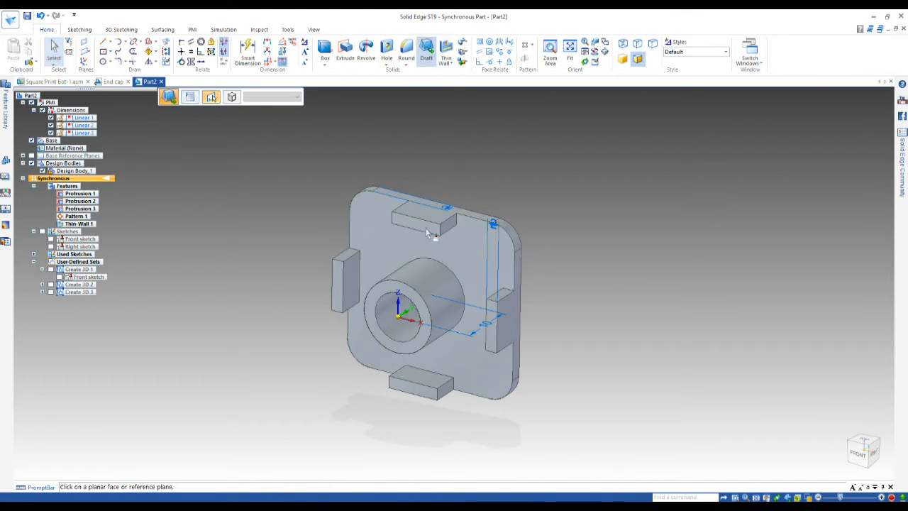
left_click(440, 250)
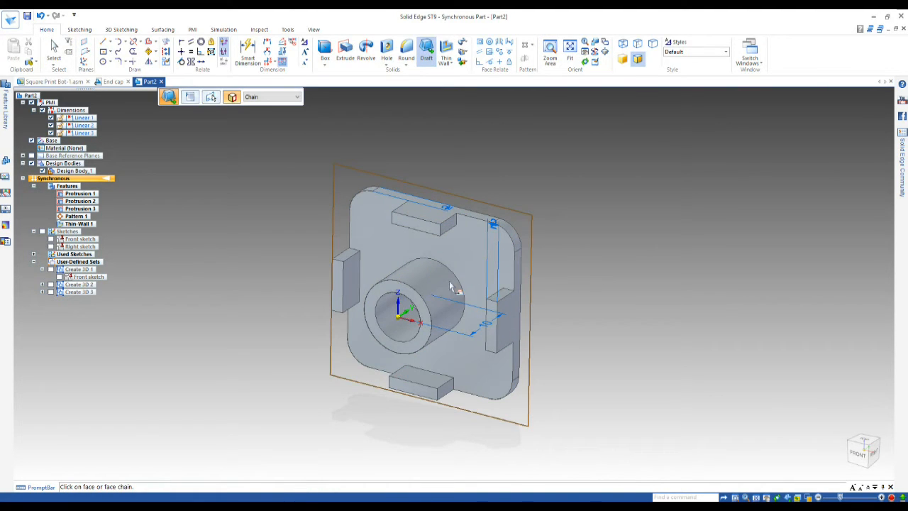
left_click(277, 97)
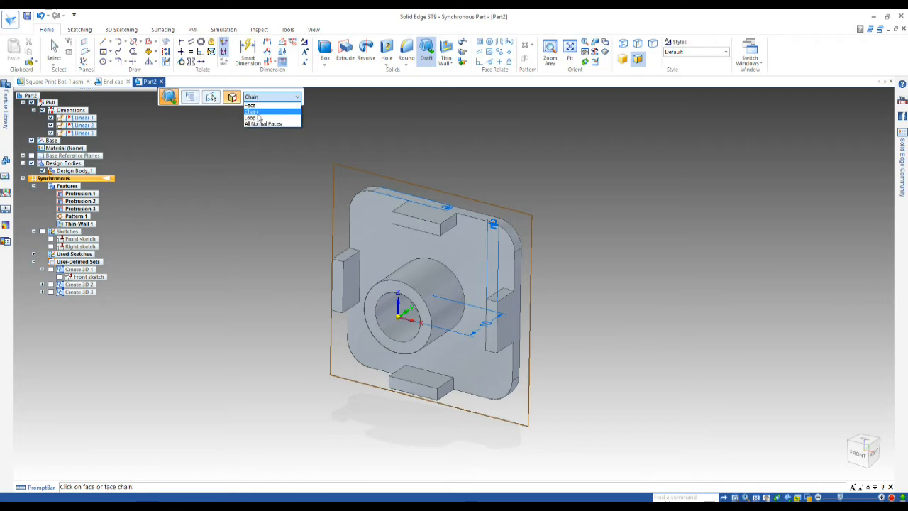
left_click(262, 124)
left_click(477, 263)
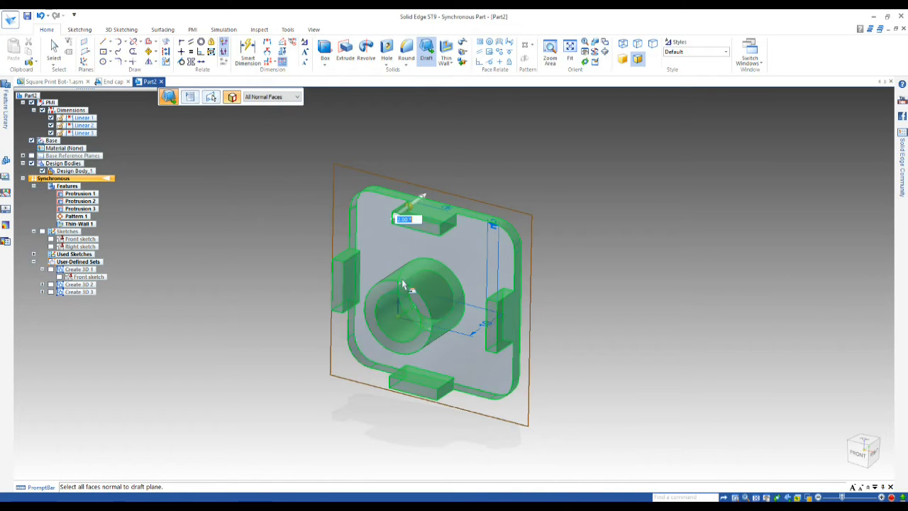
middle_click_drag(395, 236, 456, 252)
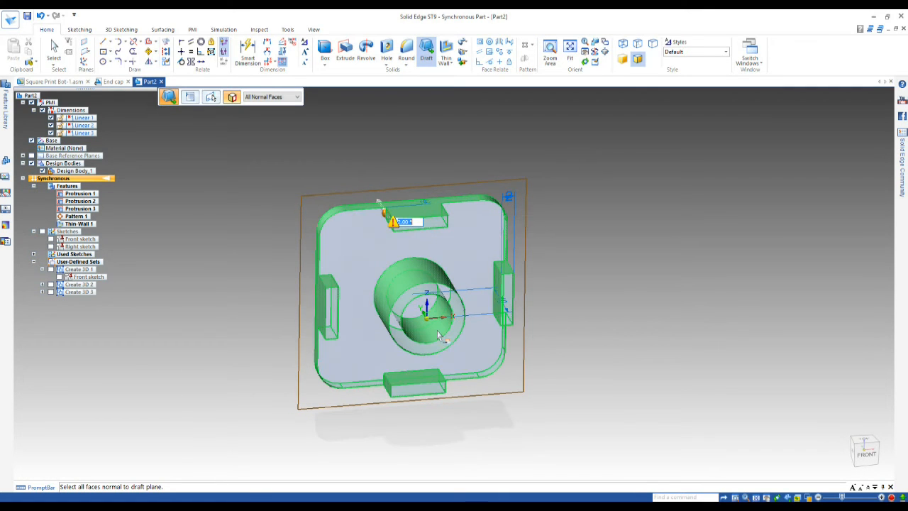
- Set the draft selection type to Face, exclude the boss's inner bore and complete the draft
left_click(285, 97)
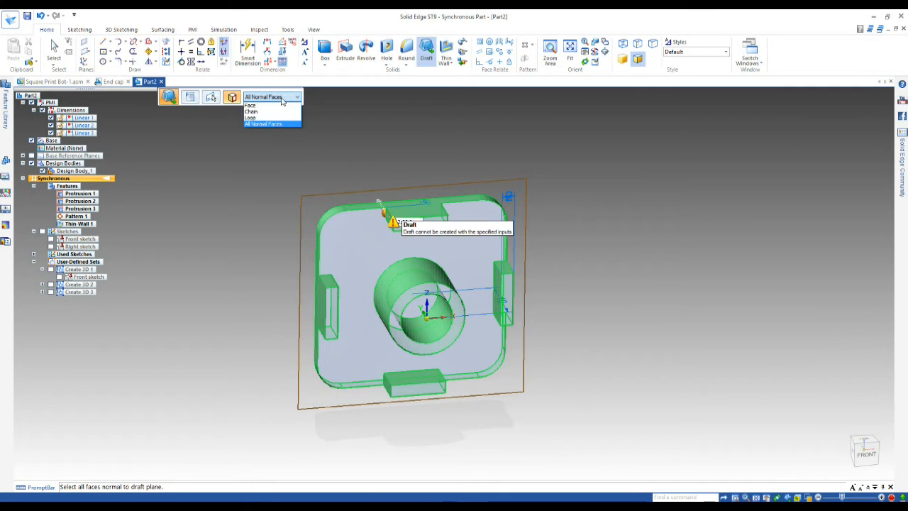
left_click(278, 112)
left_click(420, 323)
middle_click_drag(275, 187, 332, 163)
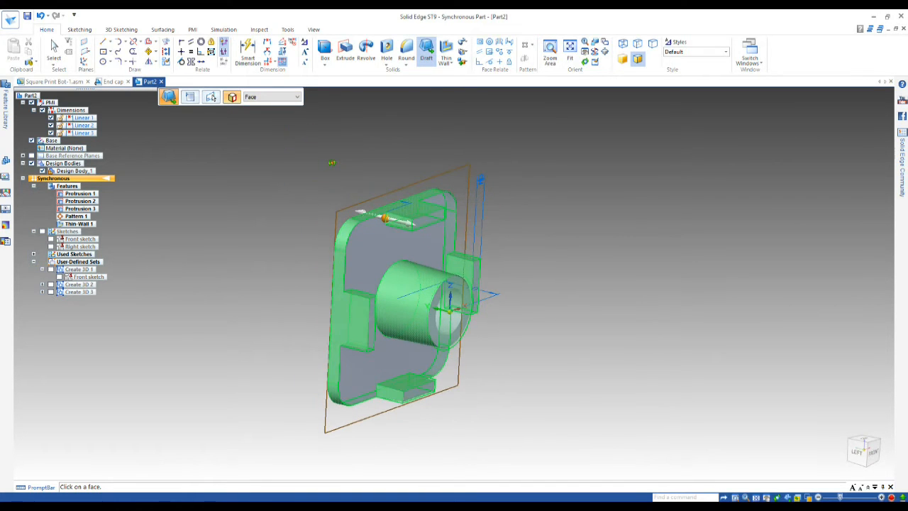
scroll(405, 239, "up", 3)
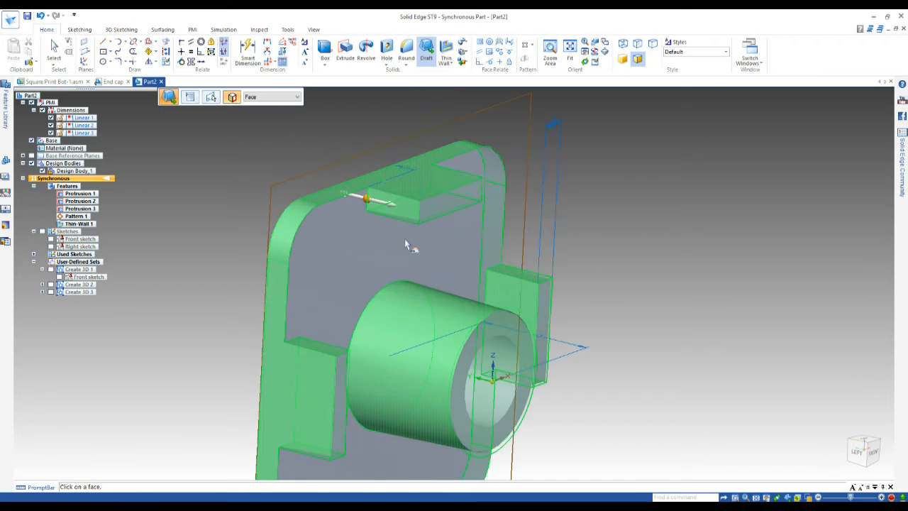
mouse_move(403, 234)
middle_mouse_down()
mouse_move(416, 212)
mouse_move(431, 220)
mouse_move(397, 234)
middle_mouse_up()
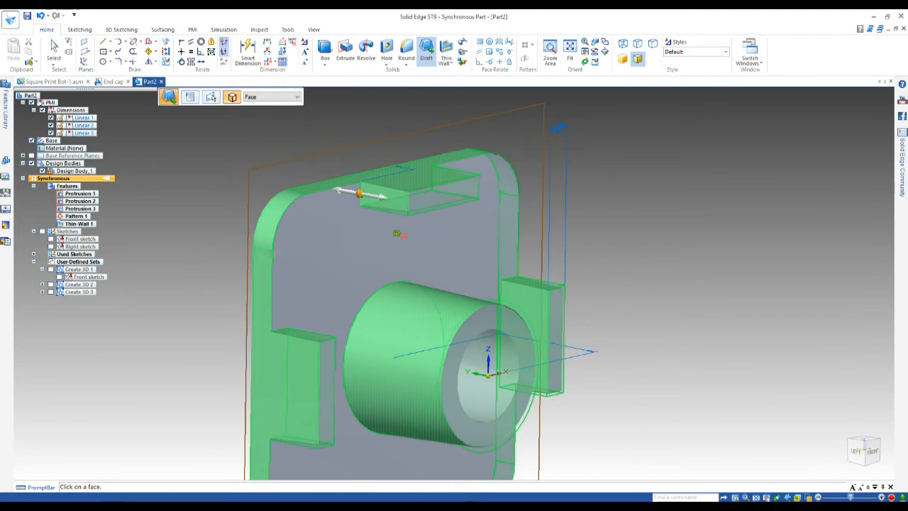
right_click(386, 137)
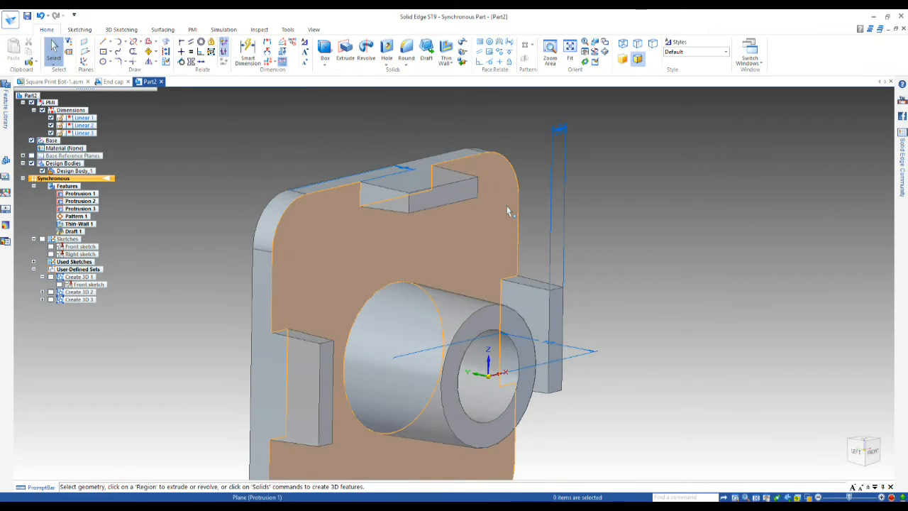
- Round the plate's outer back edge, the outer corners of the four tabs and the boss's outer front rim with a 1 mm radius
scroll(508, 209, "down", 3)
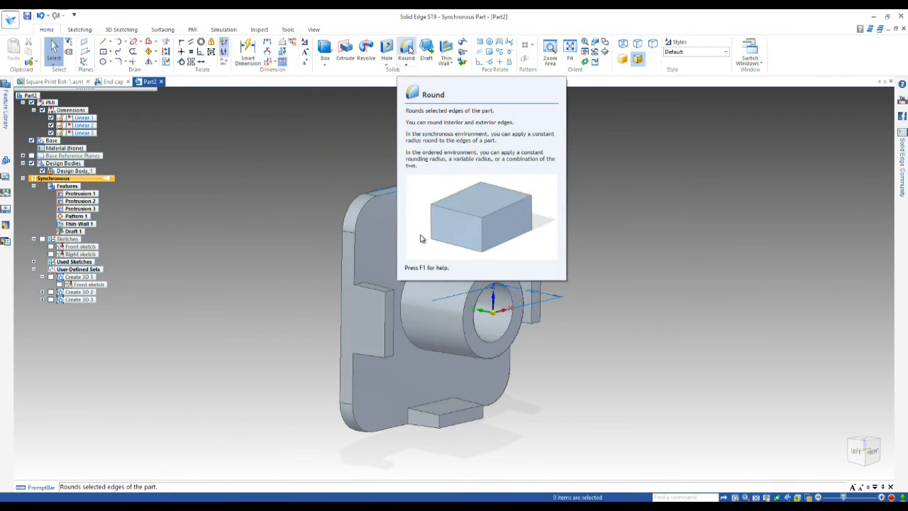
left_click(406, 51)
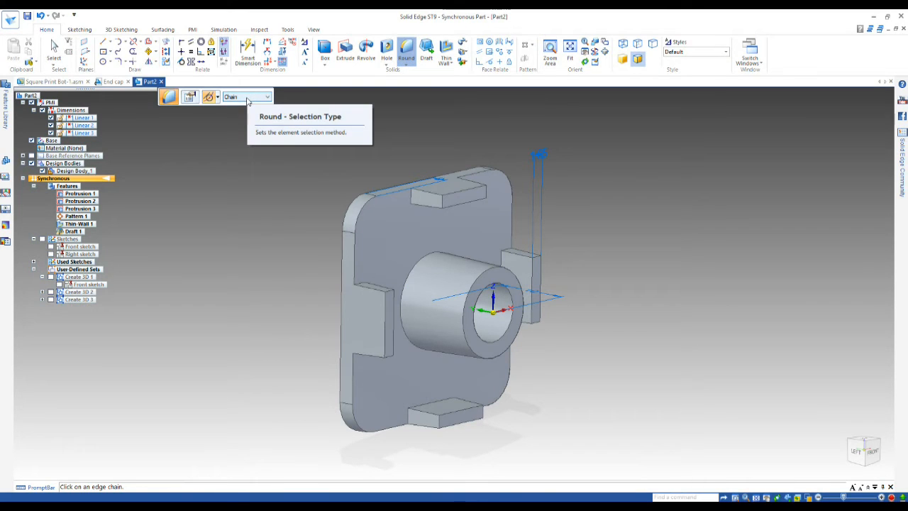
left_click(359, 203)
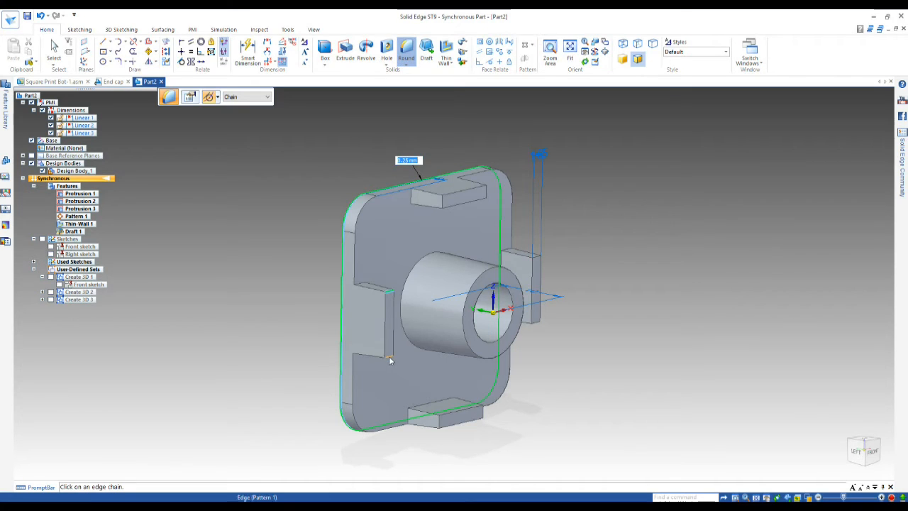
left_click(482, 415)
left_click(535, 323)
left_click(537, 257)
left_click(443, 203)
left_click(475, 282)
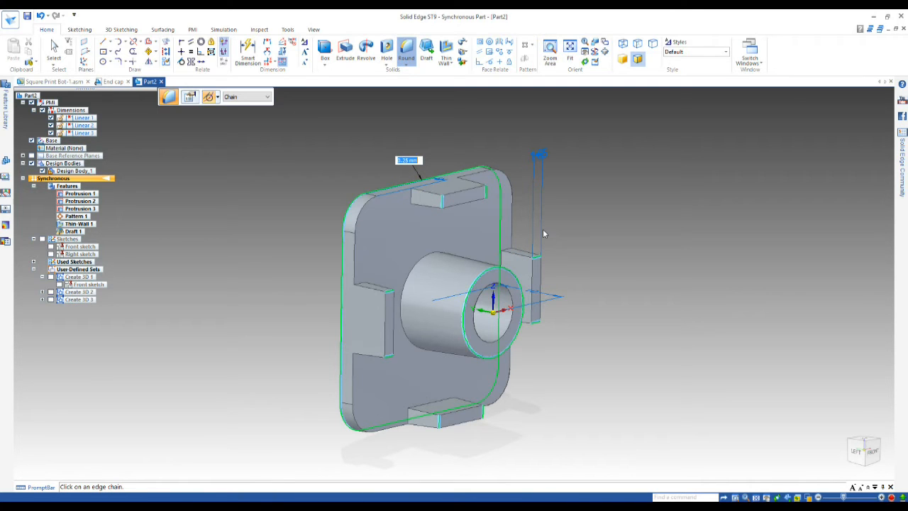
type("1")
key("Return")
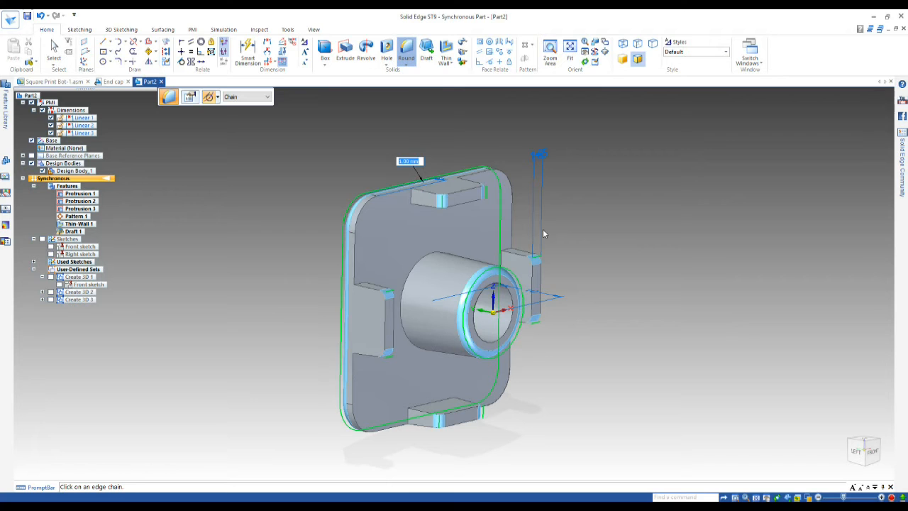
- Save the part in the SquareBot folder with document number Extrusion Cap and title End Cap for Extrusion
middle_click_drag(303, 235, 262, 232)
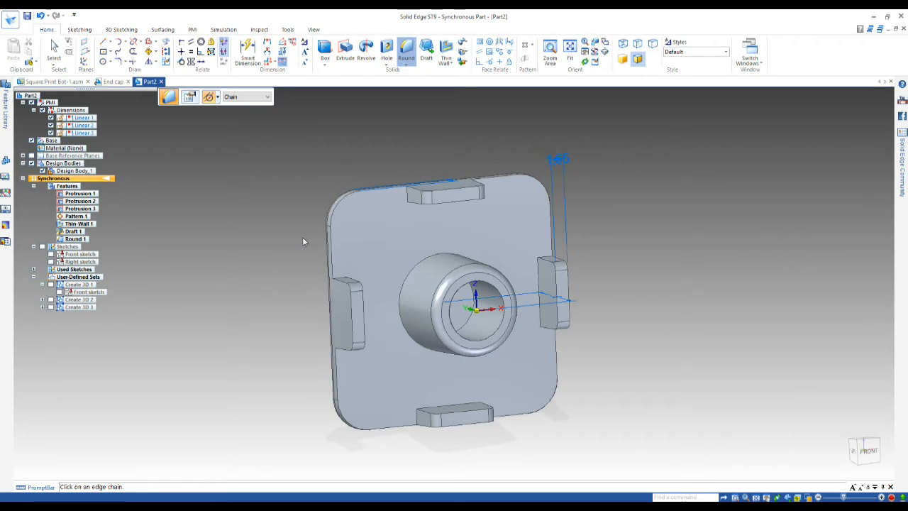
left_click(27, 16)
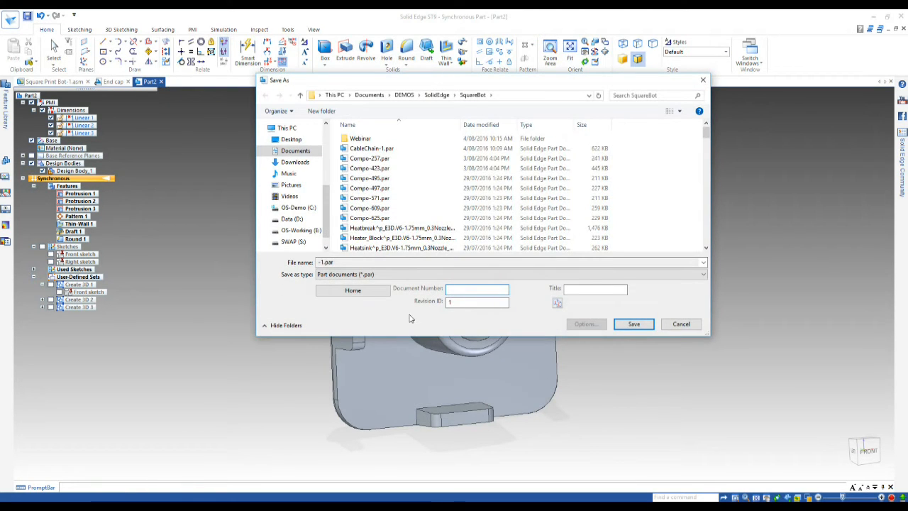
type("Extrusion Cap")
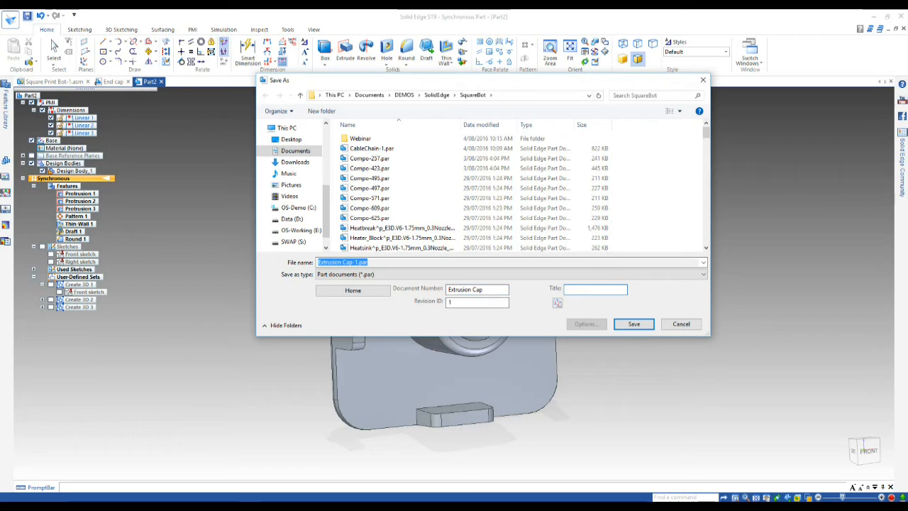
type(" for ")
type("B")
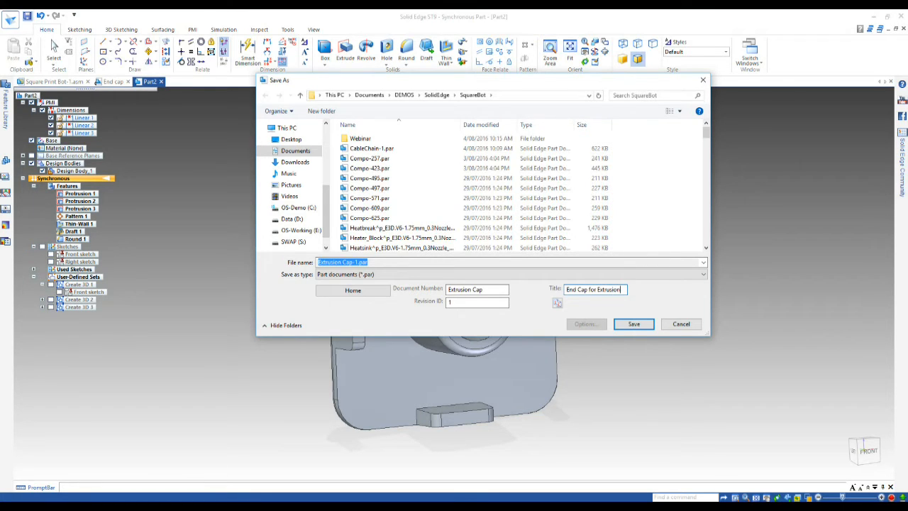
left_click(638, 327)
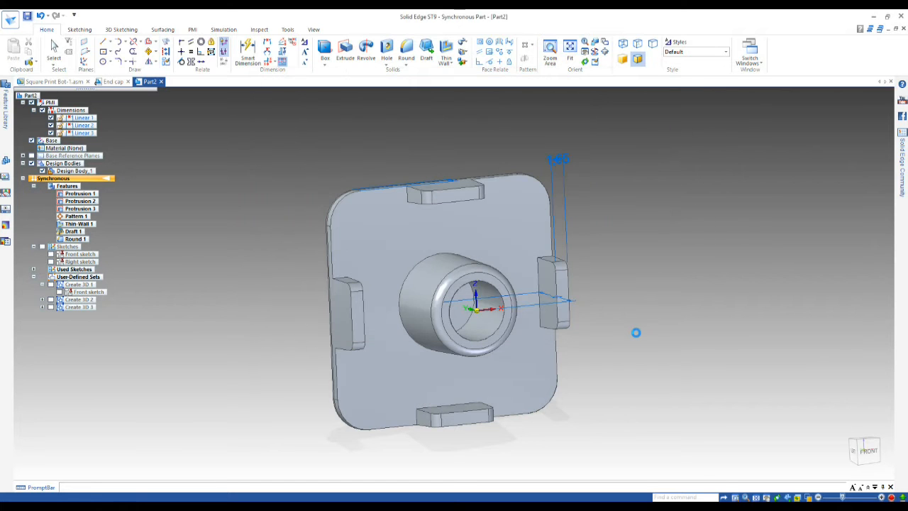
- Apply the plastic material Nylon, general purpose to the part
middle_click_drag(296, 327, 462, 329)
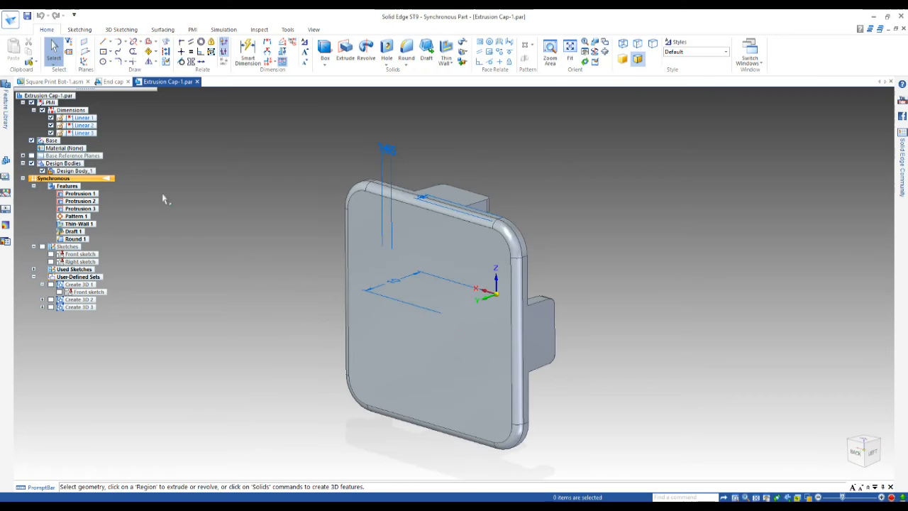
double_click(76, 148)
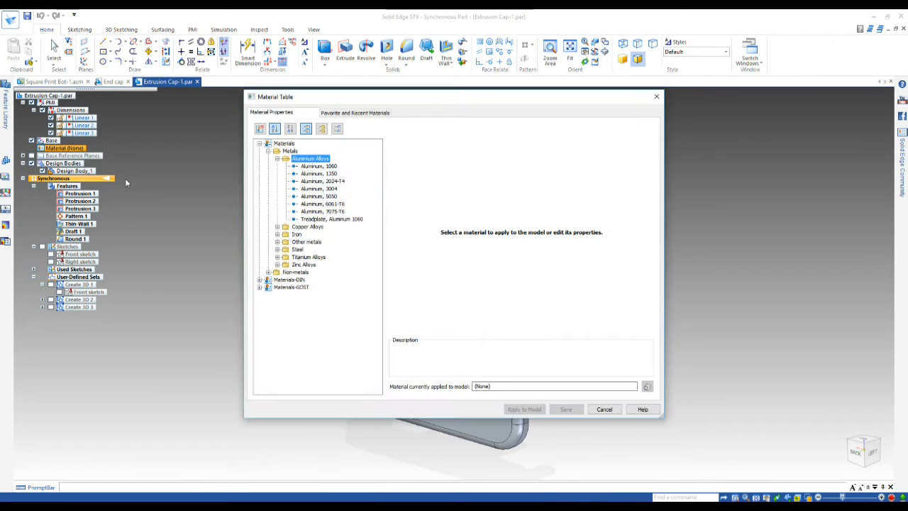
left_click(269, 272)
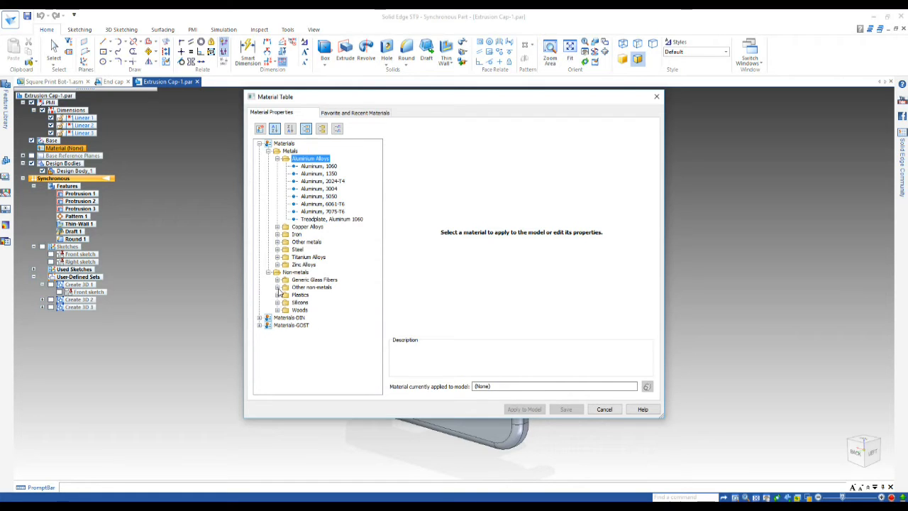
left_click(277, 295)
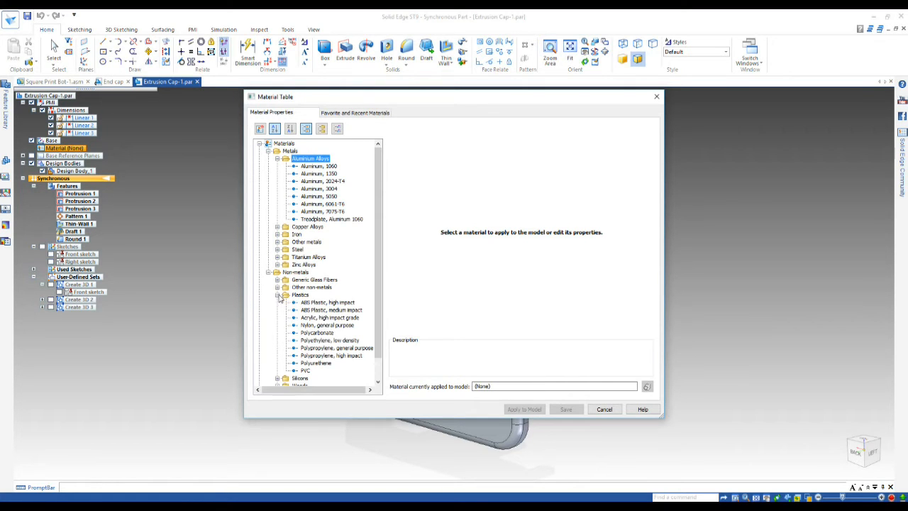
left_click(325, 327)
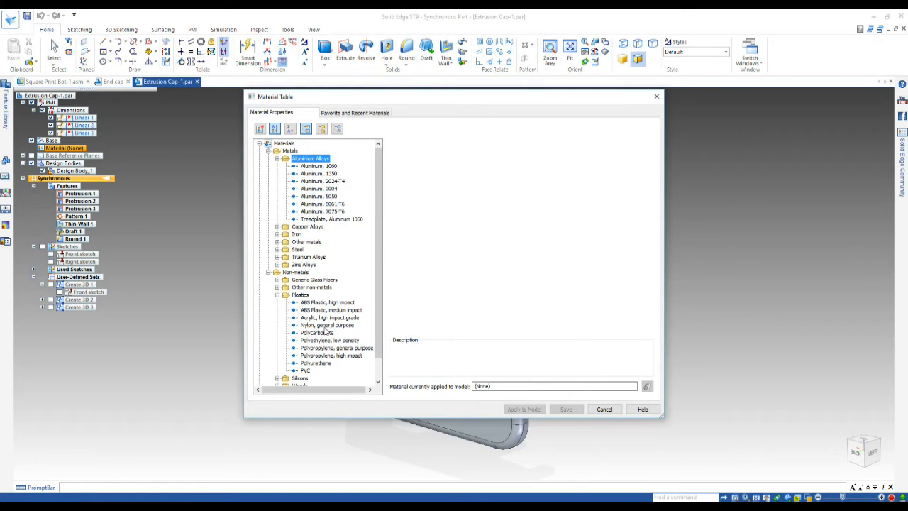
left_click(537, 411)
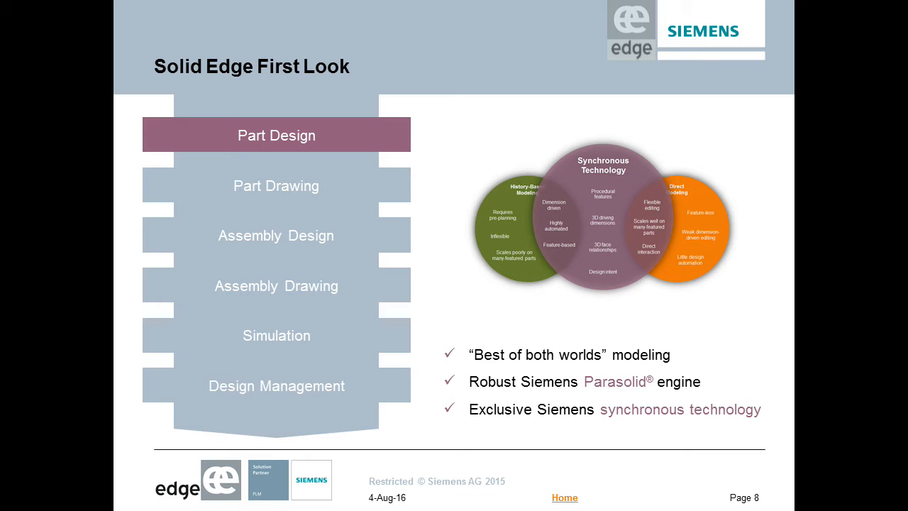
key("Right")
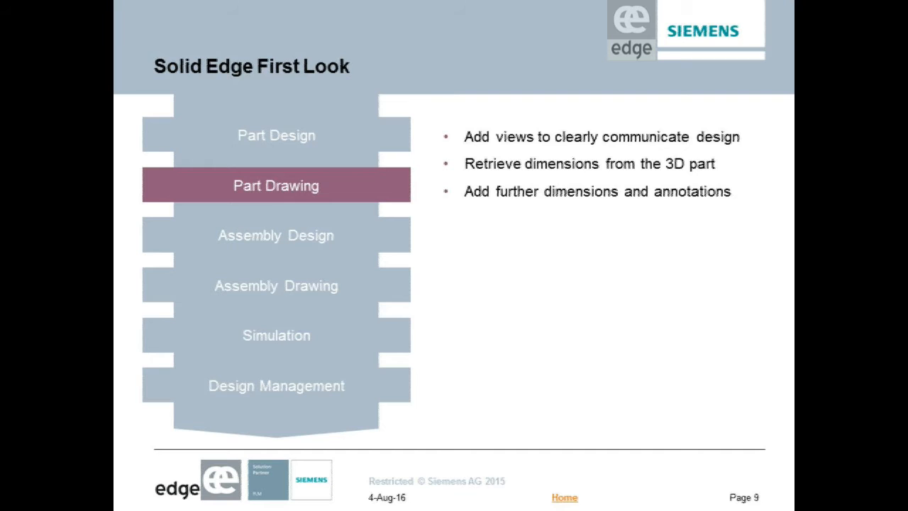
key("Right")
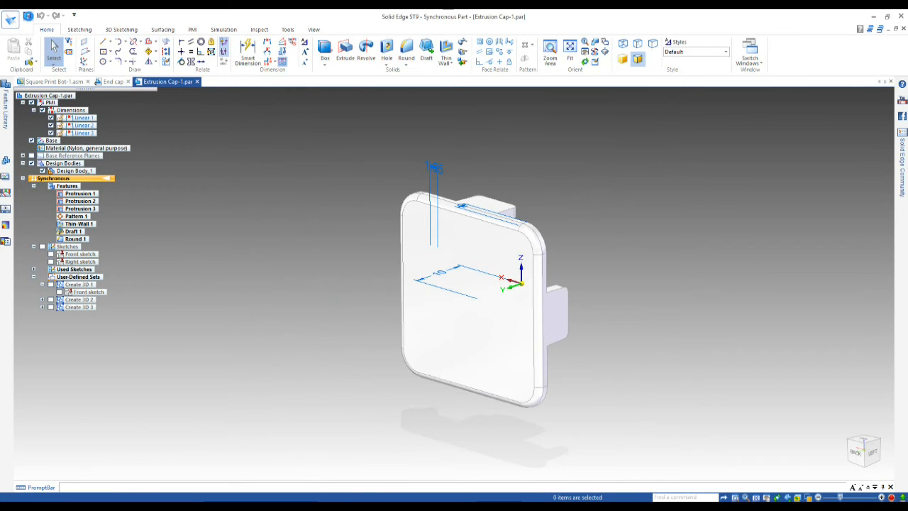
- Close the End cap draft without saving its changes and bring up the Square Print Bot-1 assembly
left_click(123, 82)
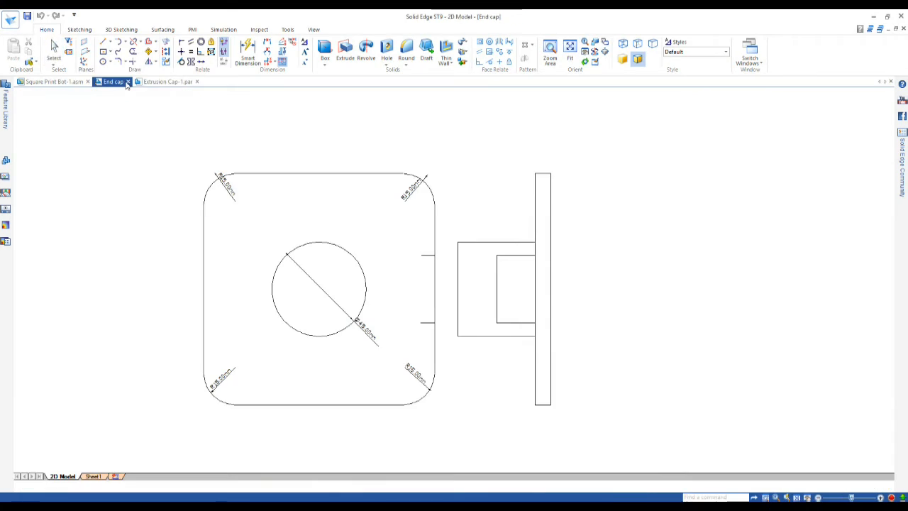
left_click(131, 84)
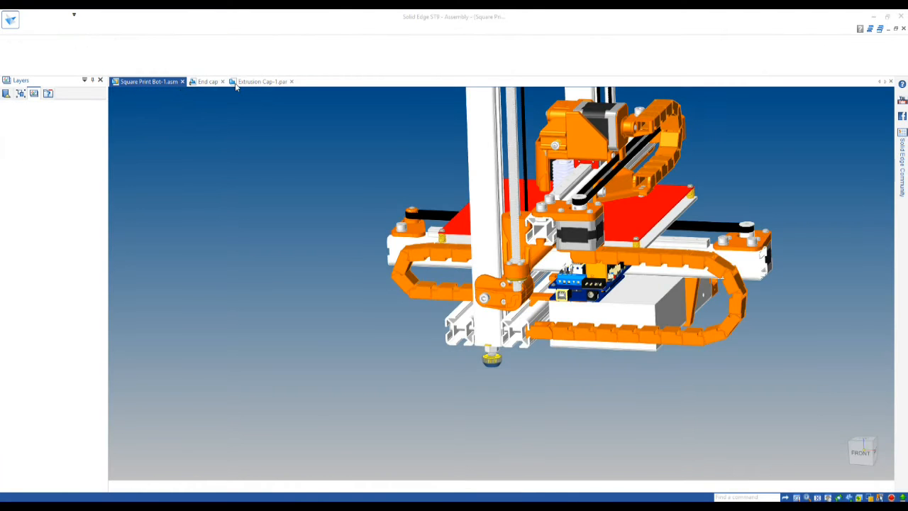
left_click(128, 81)
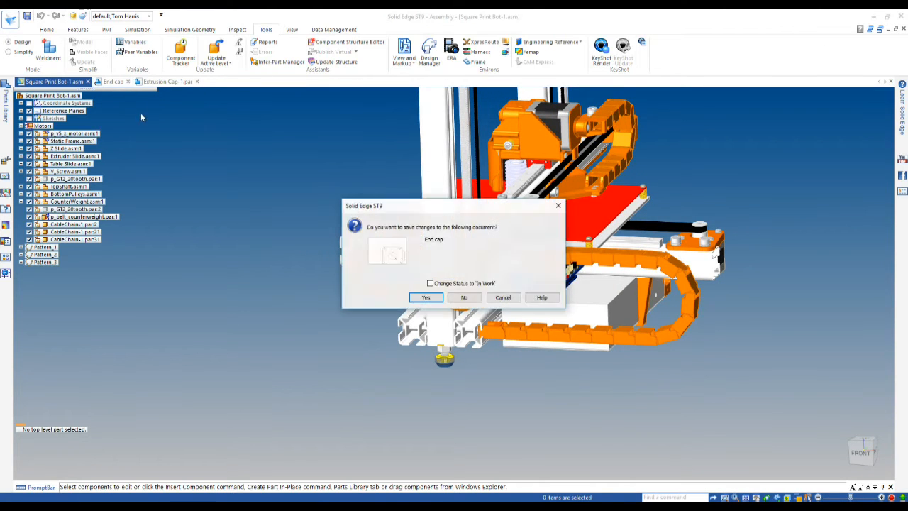
left_click(464, 297)
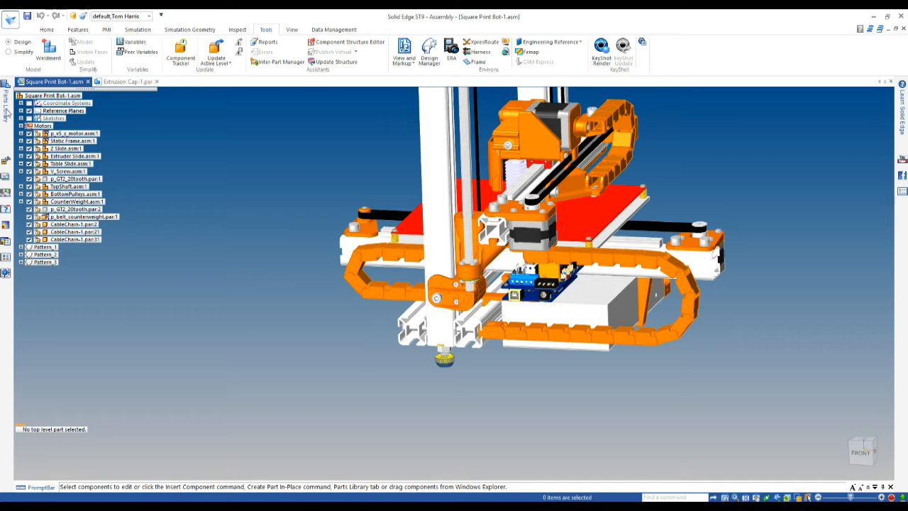
- Insert the open Extrusion Cap part into the assembly, beside the open end of the frame's lower-left extrusion
mouse_move(10, 111)
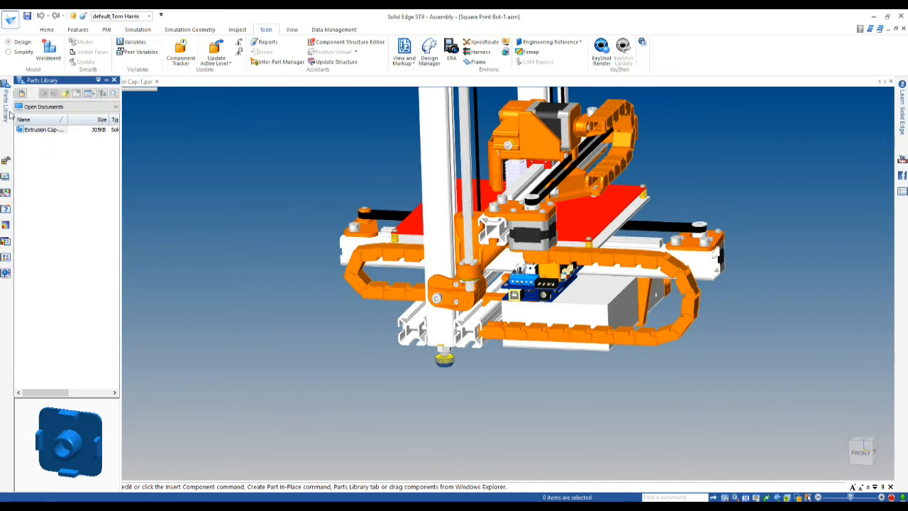
left_click(46, 107)
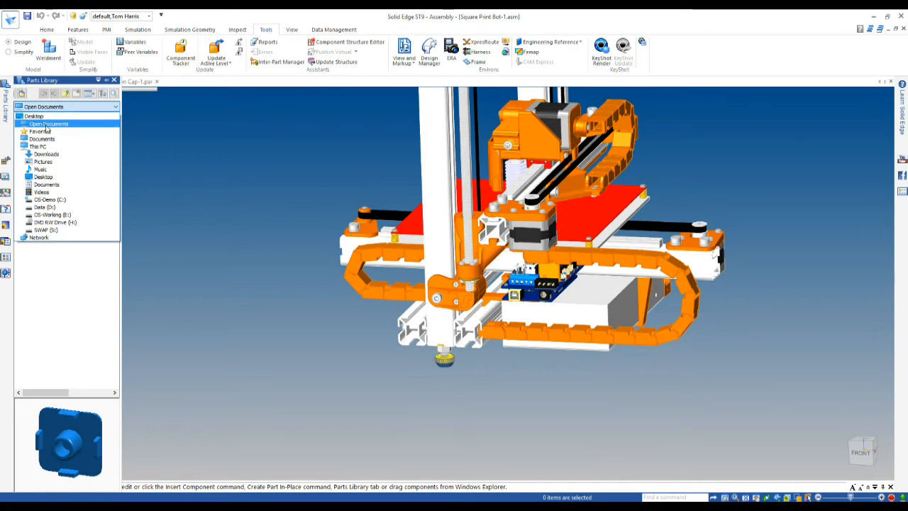
left_click(47, 124)
left_click_drag(41, 134, 367, 328)
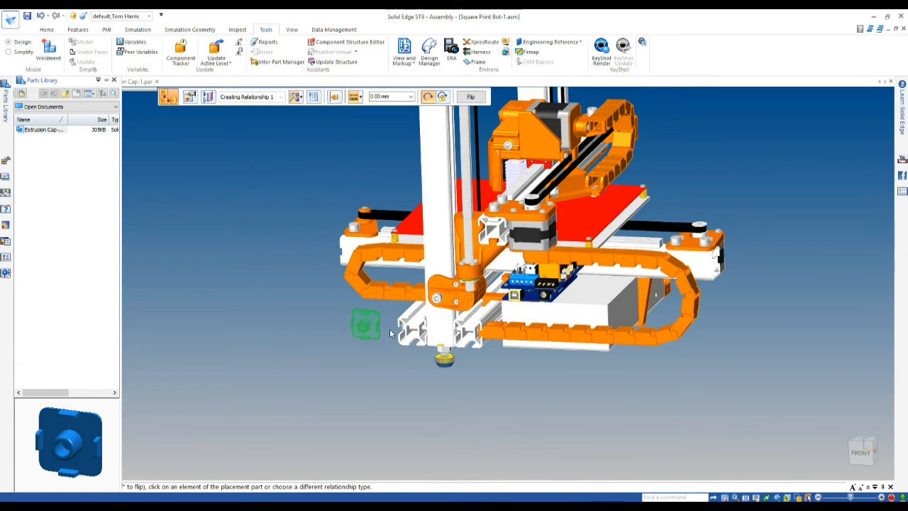
- Relate the cap's tab-side plate face to the end face of the lower-left extrusion and flip the cap's orientation
scroll(381, 305, "up", 4)
scroll(405, 311, "up", 2)
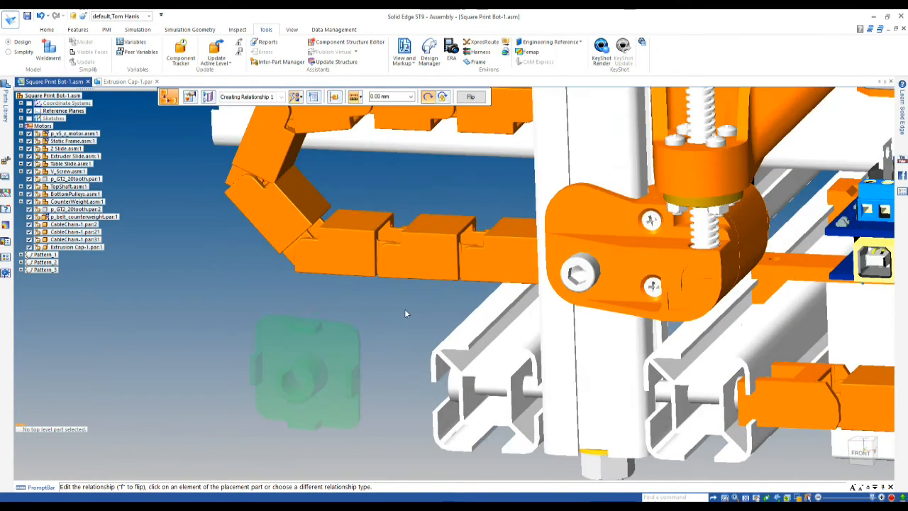
left_click(313, 98)
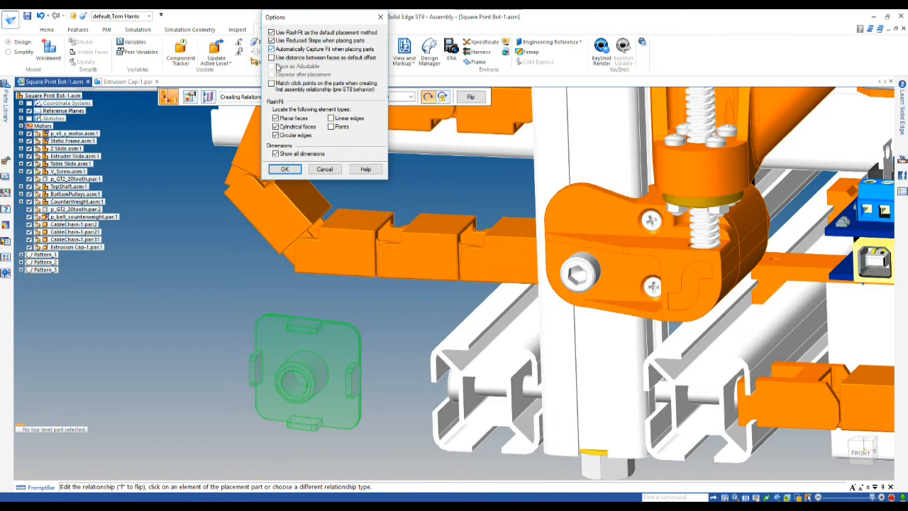
left_click(286, 169)
left_click(326, 352)
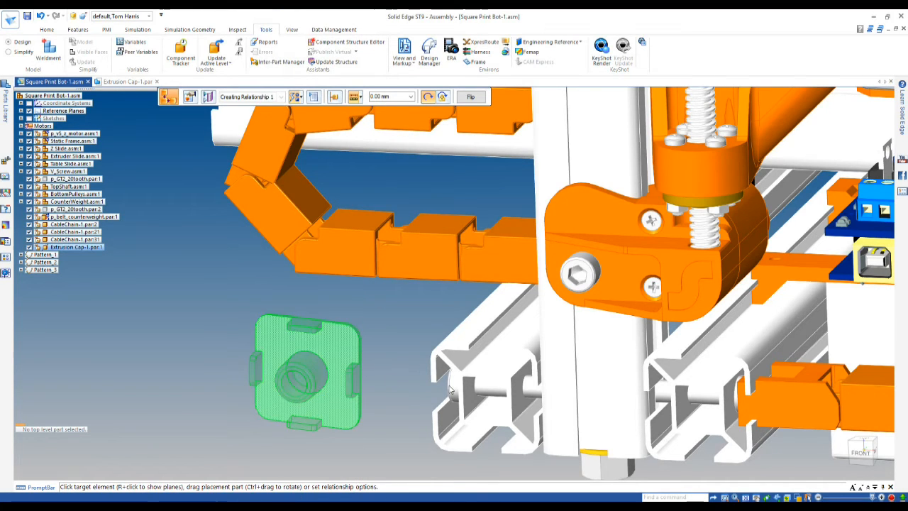
left_click(446, 363)
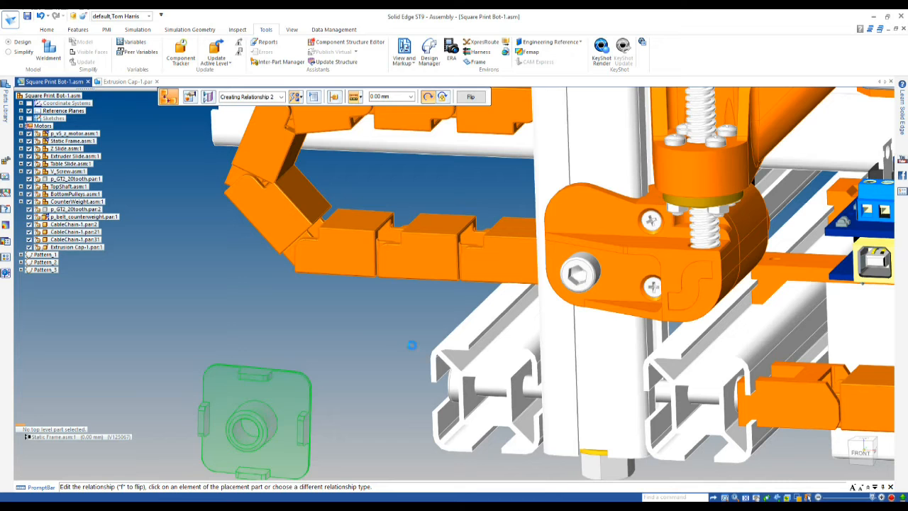
key("f")
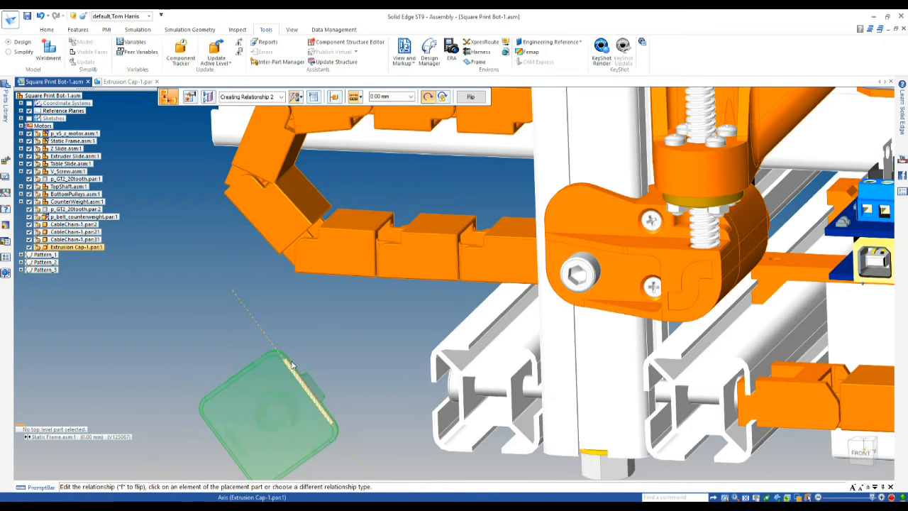
- Try to relate the outer face of one of the cap's tabs to the lower-left extrusion as the second relationship
scroll(315, 389, "up", 5)
scroll(404, 312, "down", 2)
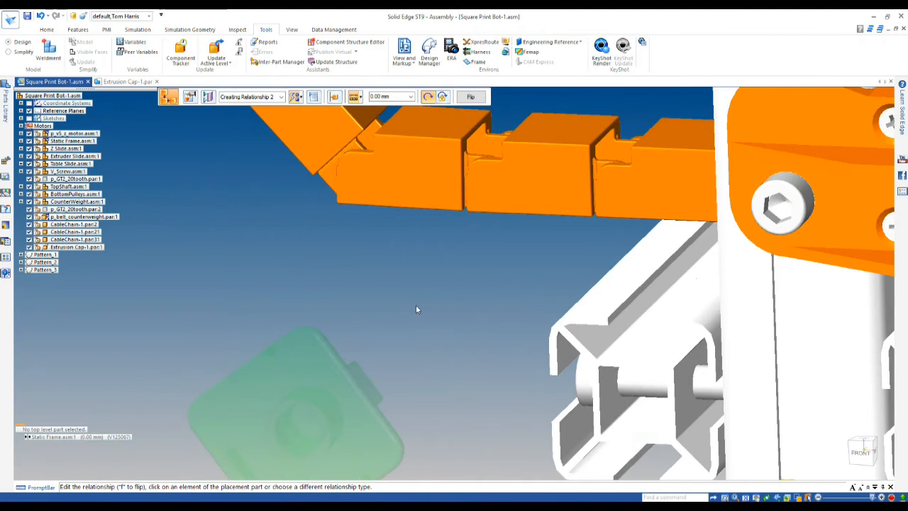
scroll(417, 307, "down", 1)
middle_click_drag(444, 353, 425, 350)
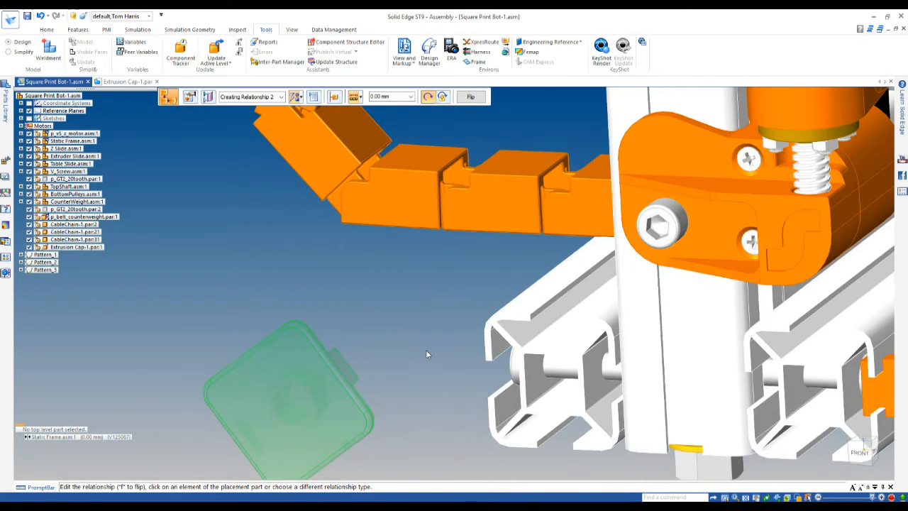
left_click(349, 366)
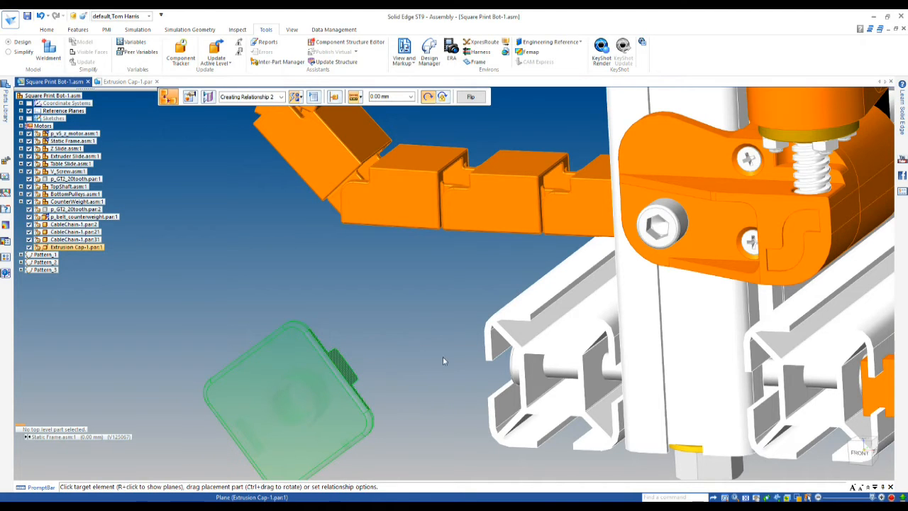
left_click(488, 325)
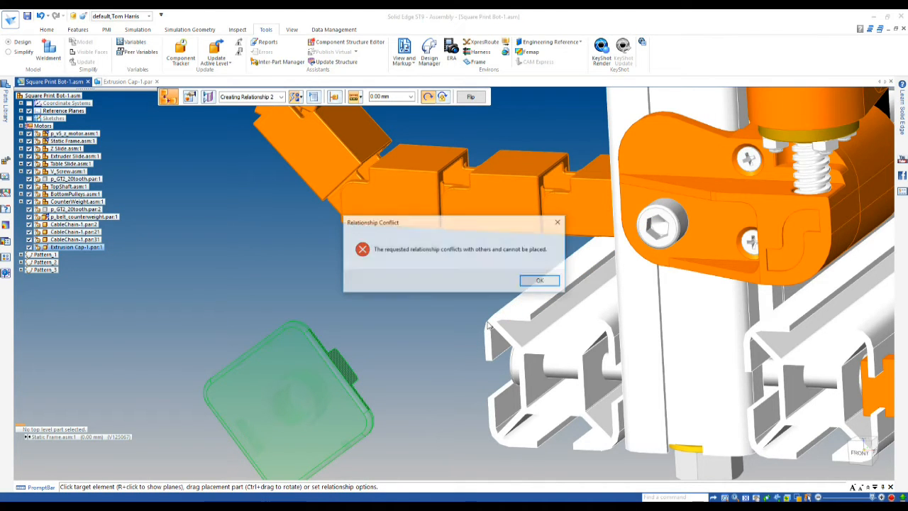
left_click(537, 282)
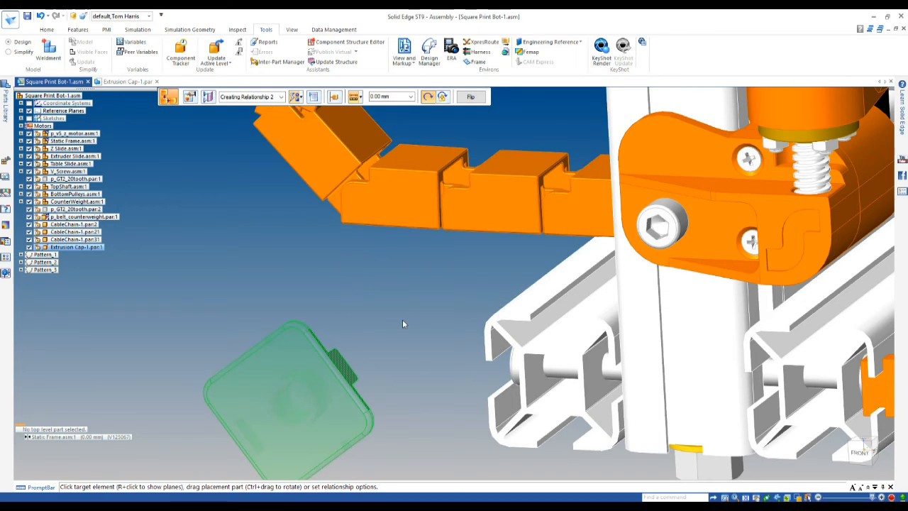
- Center the cap across the width of the lower-left extrusion with a Center-Plane relationship, using Double for the cap's opposite side-tab faces
left_click(296, 97)
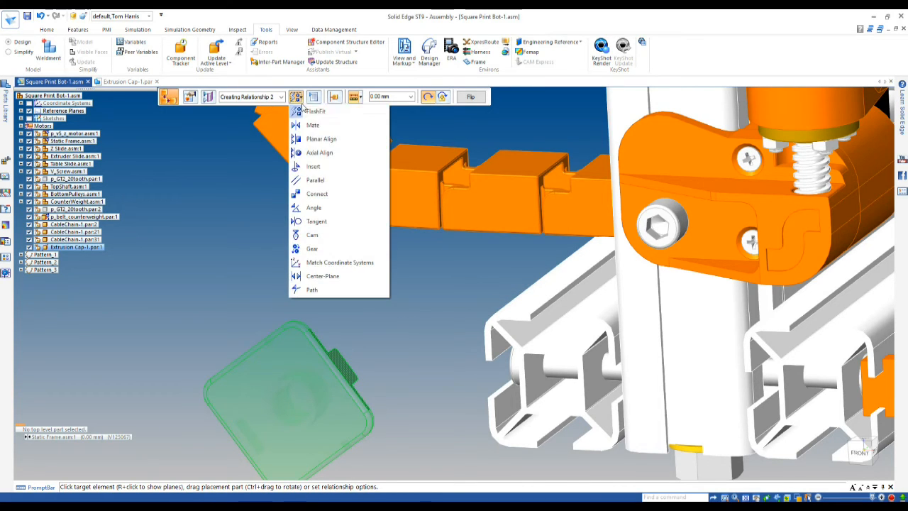
left_click(324, 276)
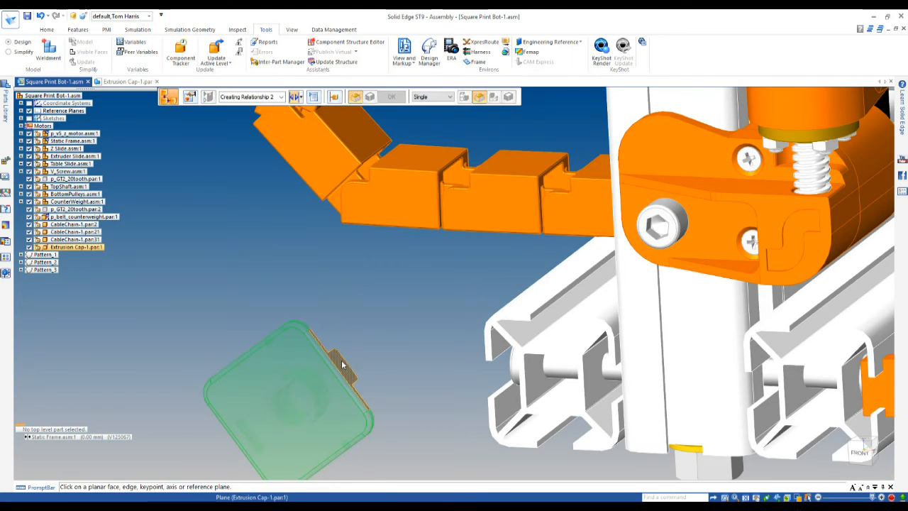
left_click(341, 364)
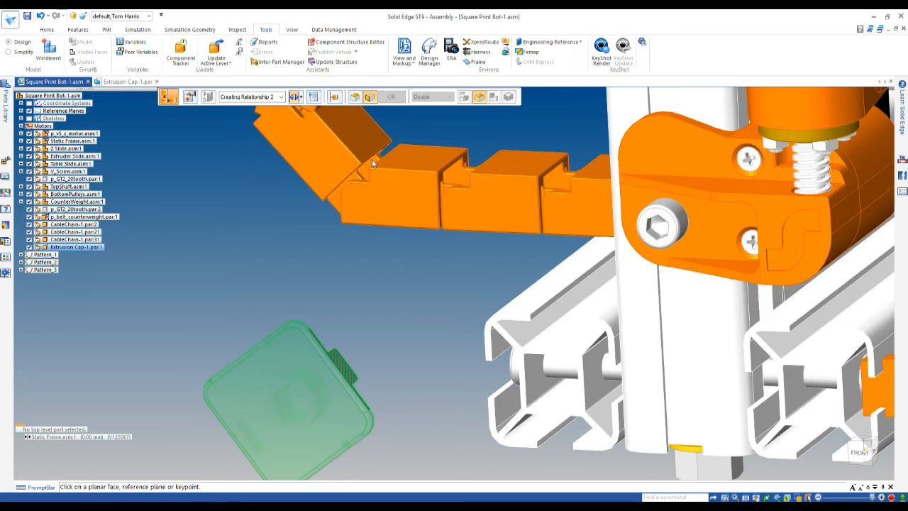
middle_click_drag(334, 320, 357, 289)
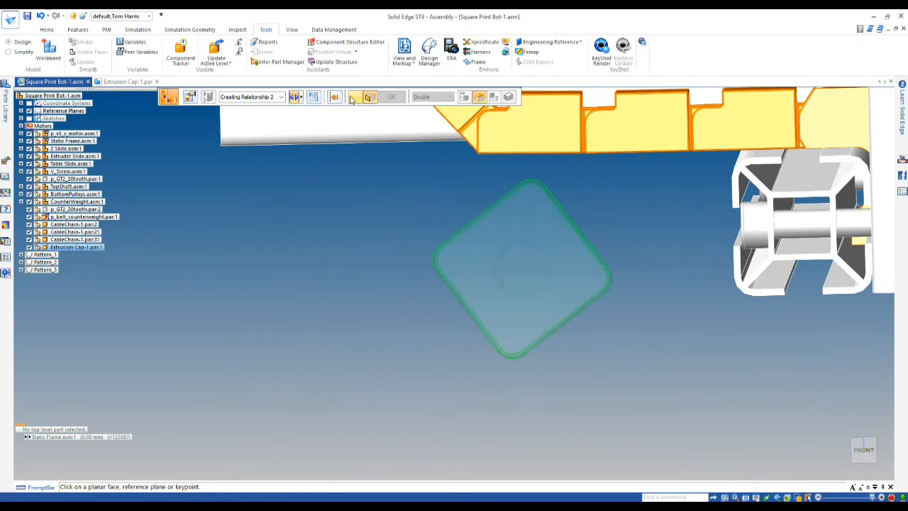
left_click(433, 97)
left_click(429, 113)
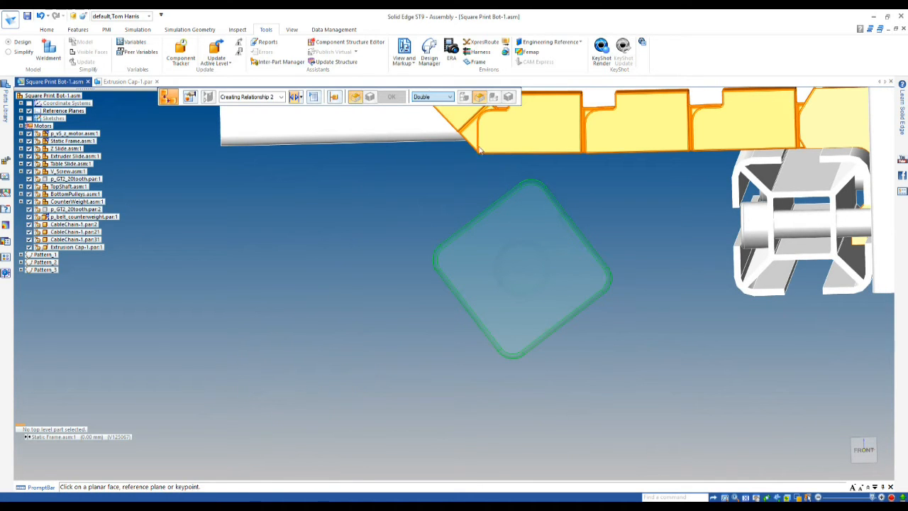
middle_click_drag(605, 225, 582, 247)
scroll(522, 283, "down", 2)
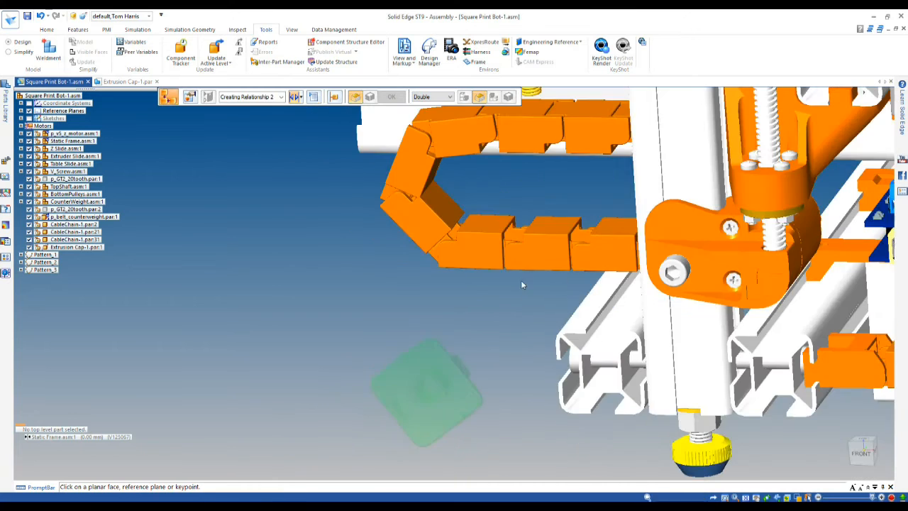
scroll(452, 366, "up", 2)
left_click(442, 389)
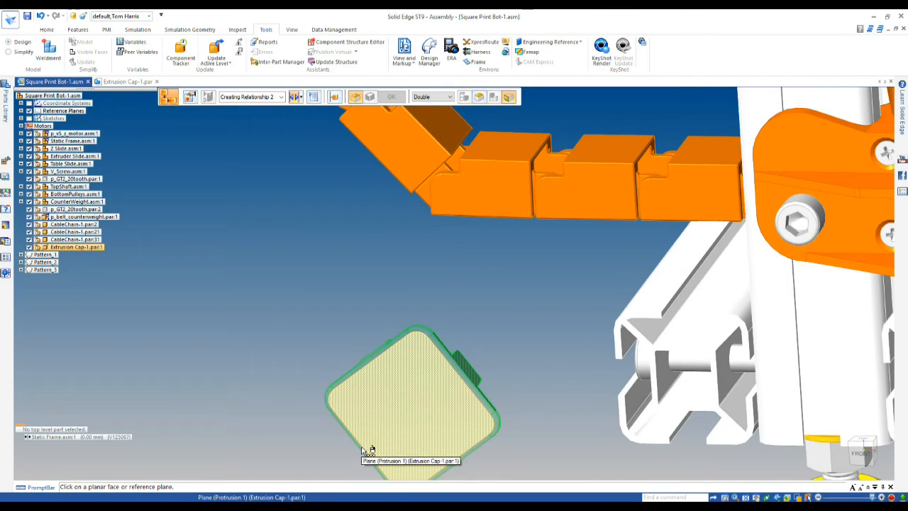
mouse_move(362, 451)
left_click(416, 411)
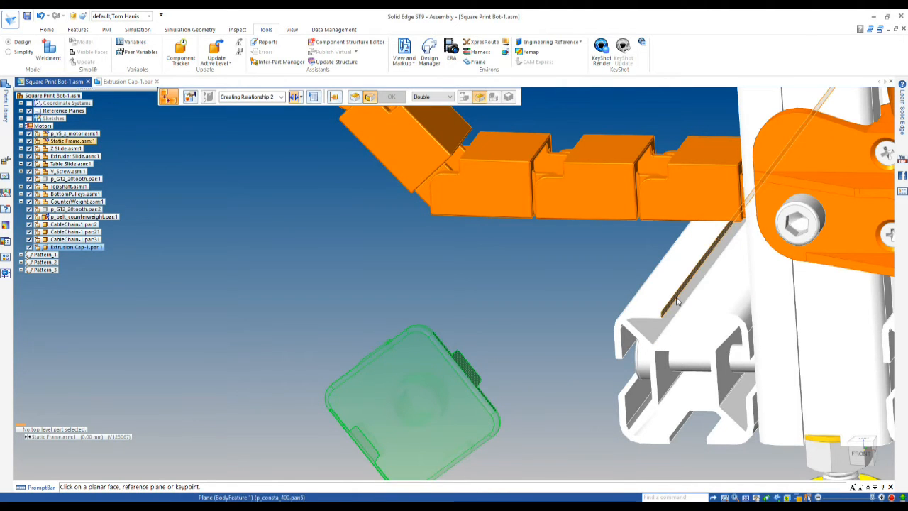
left_click(704, 302)
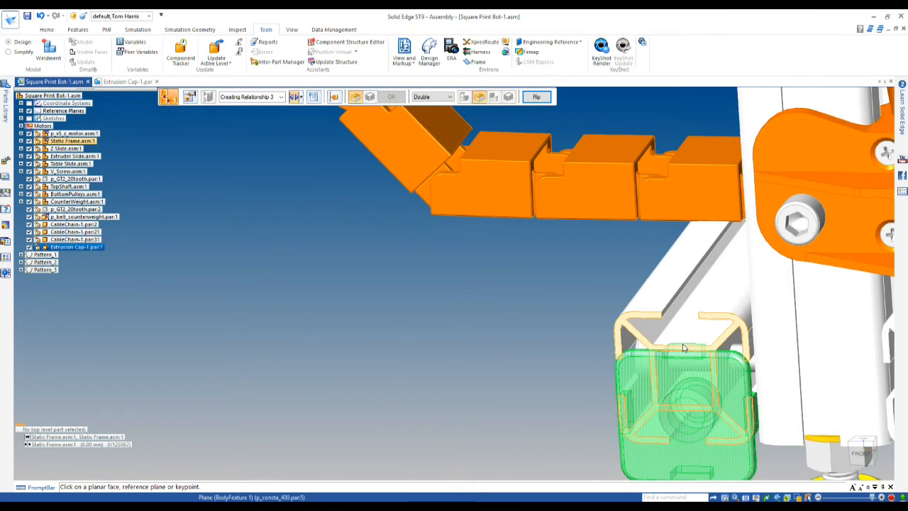
- Center the cap vertically with another double Center-Plane relationship between the extrusion's upper and lower faces and the cap's upper and lower tab faces
scroll(577, 272, "down", 3)
scroll(649, 346, "up", 3)
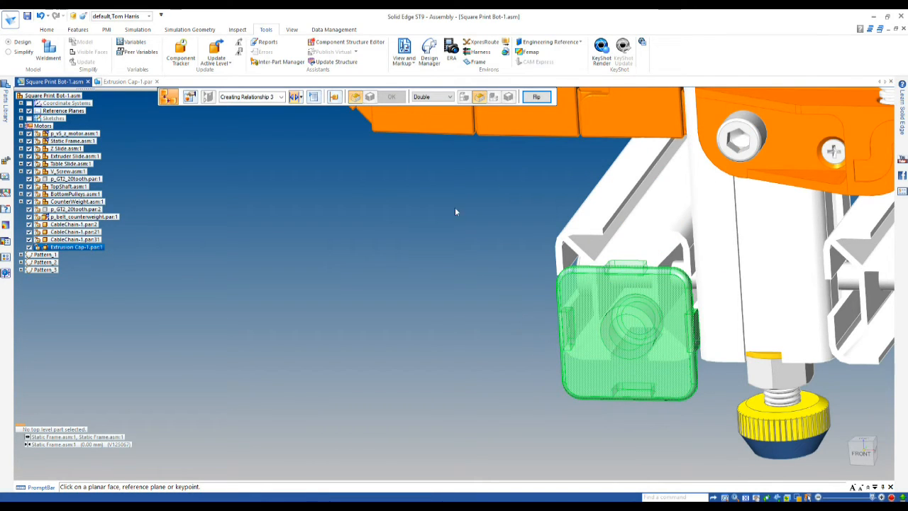
left_click(598, 215)
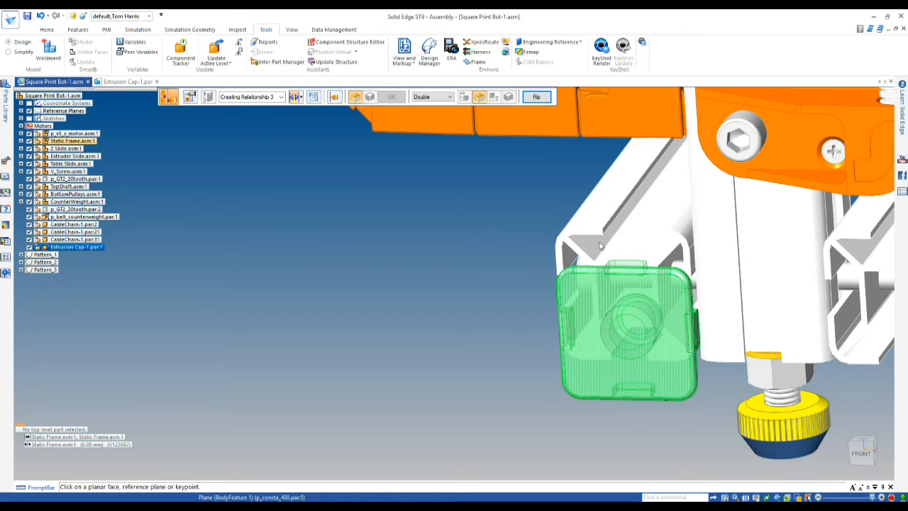
right_click(603, 356)
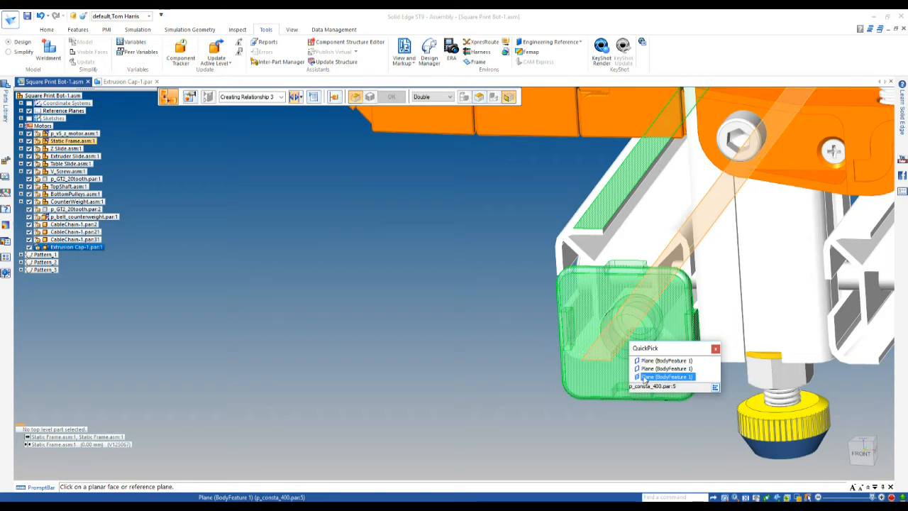
left_click(653, 369)
left_click(626, 261)
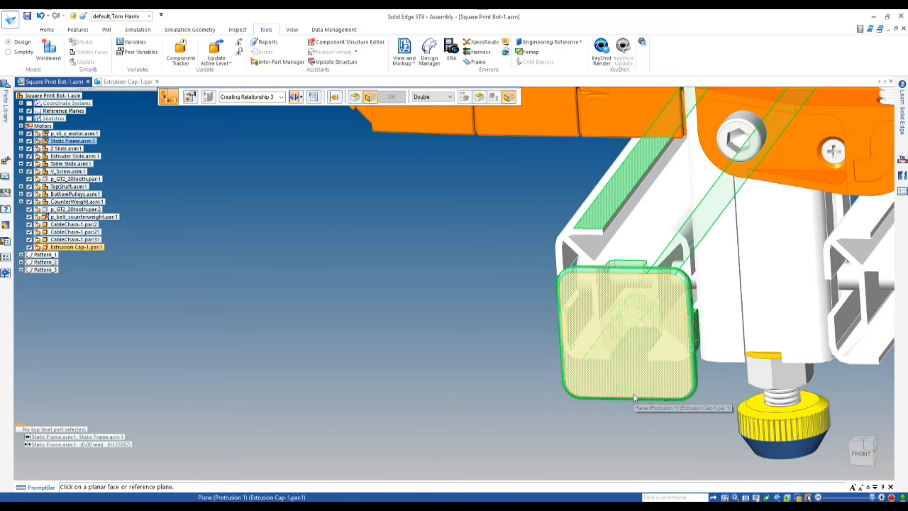
right_click(642, 399)
left_click(645, 421)
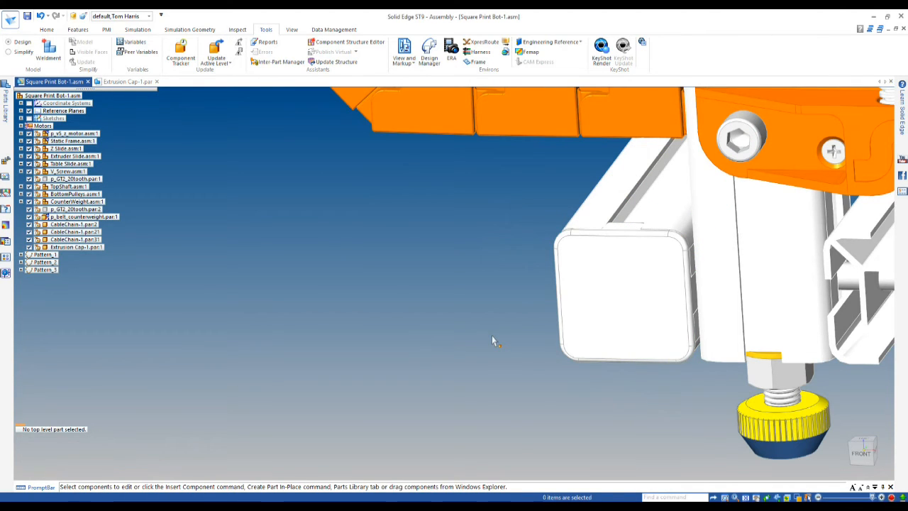
- Check interference between the Extrusion Cap and the extrusion it closes
scroll(522, 262, "up", 2)
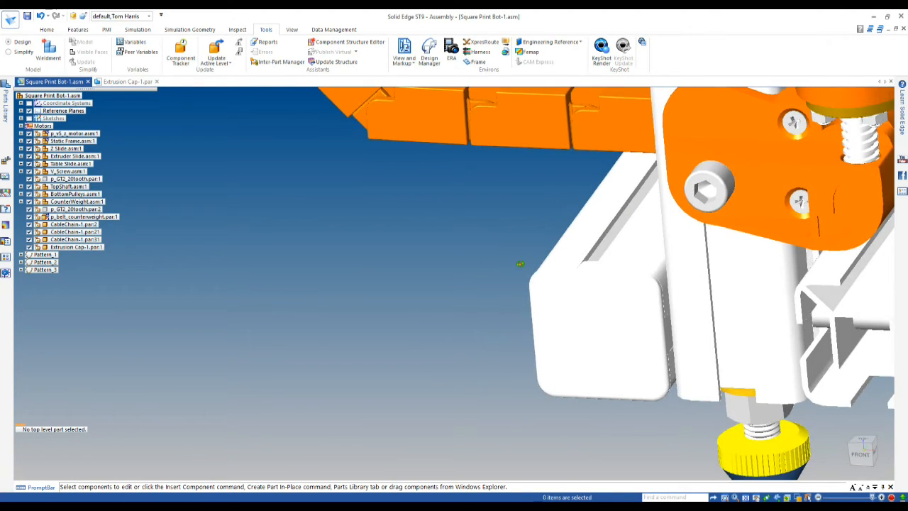
scroll(519, 264, "up", 2)
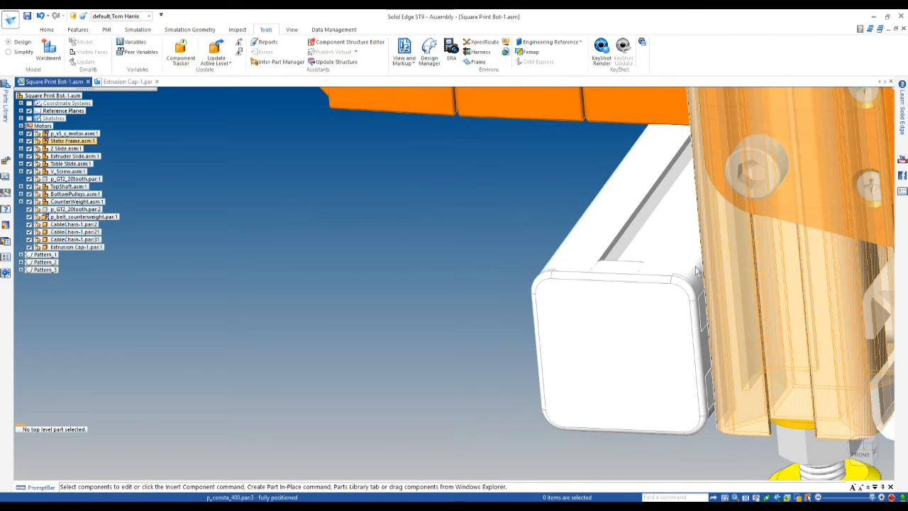
scroll(669, 263, "up", 3)
scroll(601, 238, "down", 1)
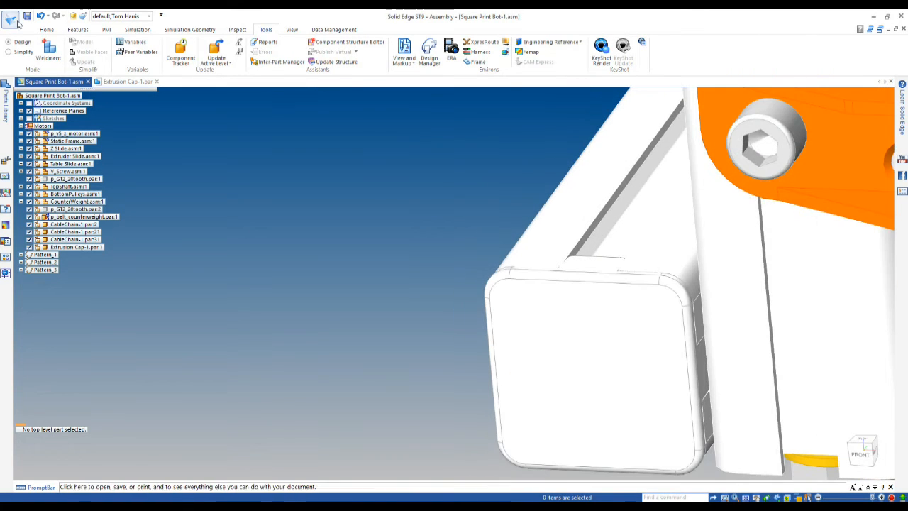
left_click(237, 30)
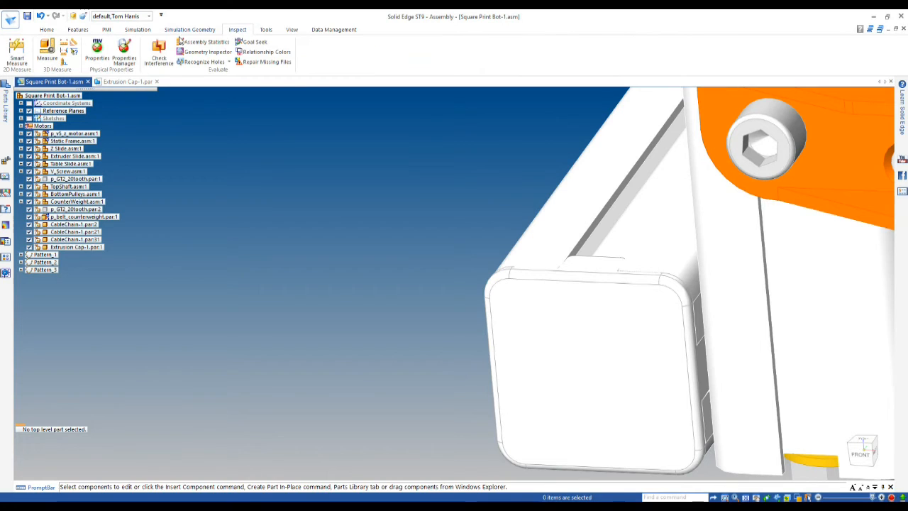
left_click(159, 55)
left_click(531, 309)
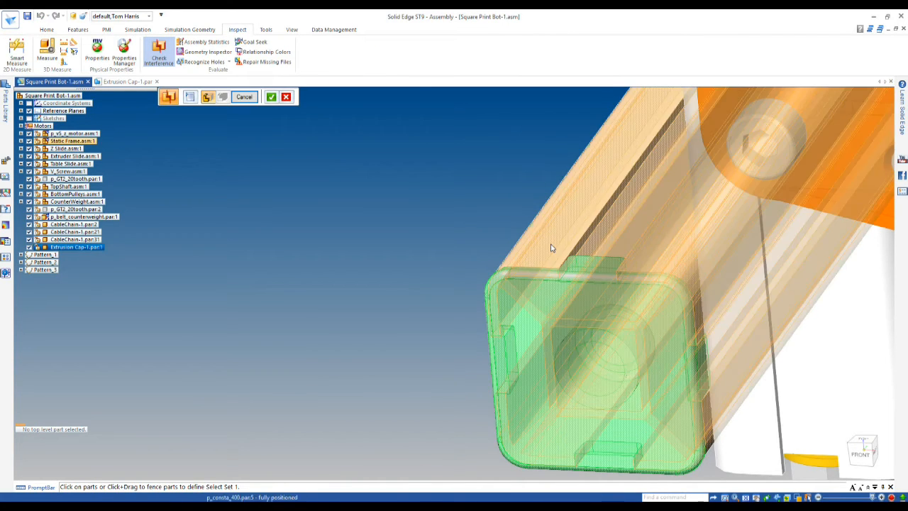
left_click(551, 248)
right_click(452, 200)
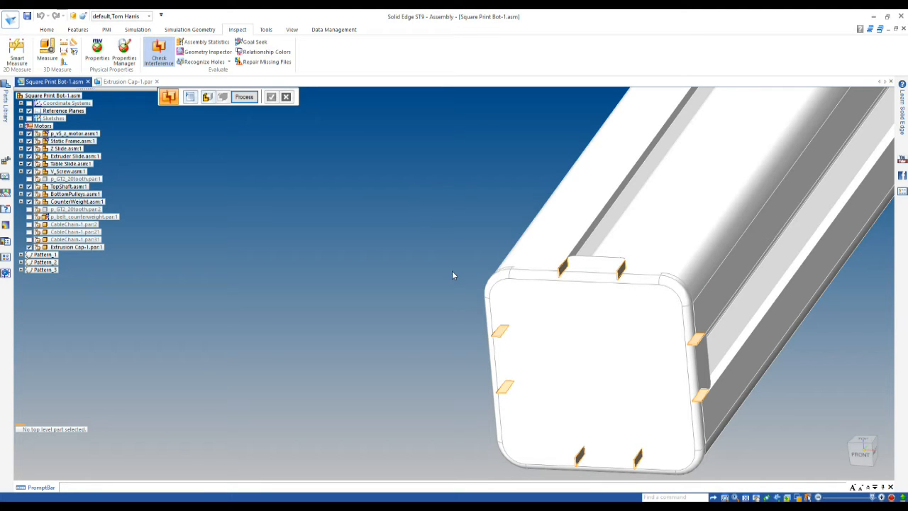
key("Escape")
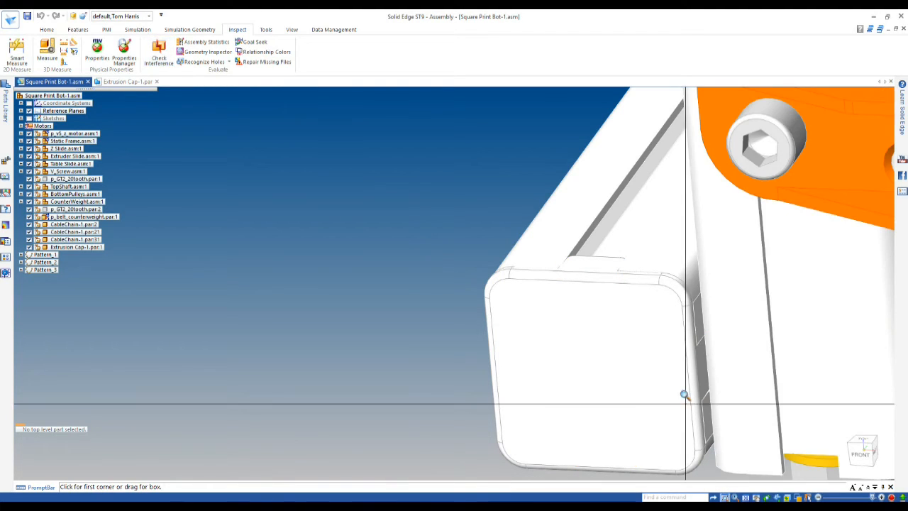
- Move the side face of the cap's upper tab inward about 0.17 mm to the extrusion's slot-corner vertex, keeping Symmetric design intent
left_click(546, 250)
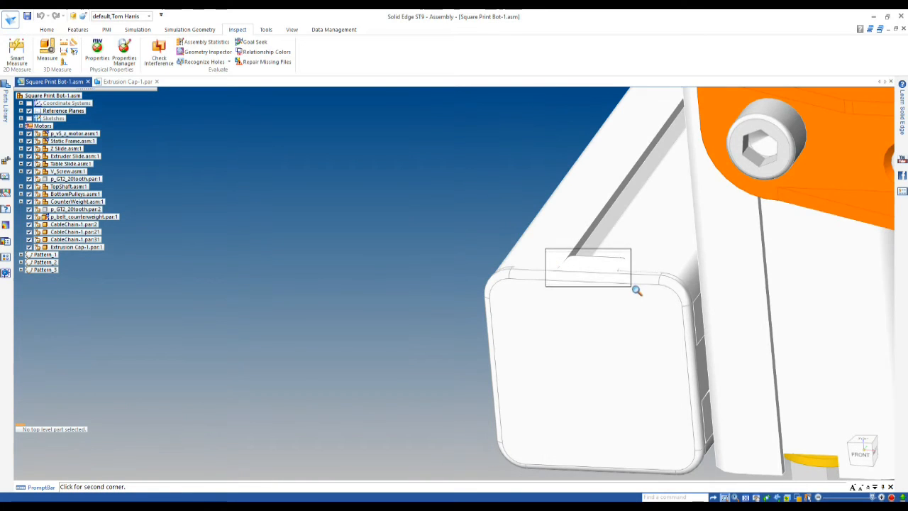
left_click(630, 286)
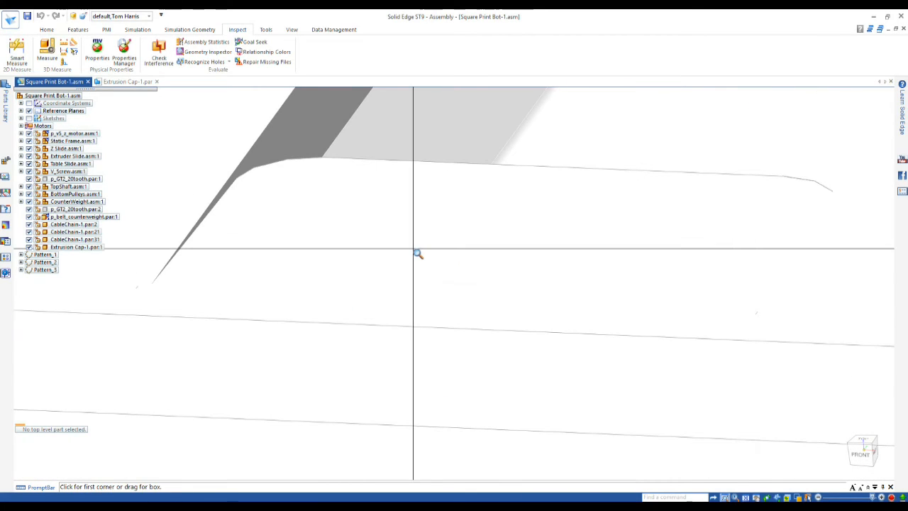
key("Escape")
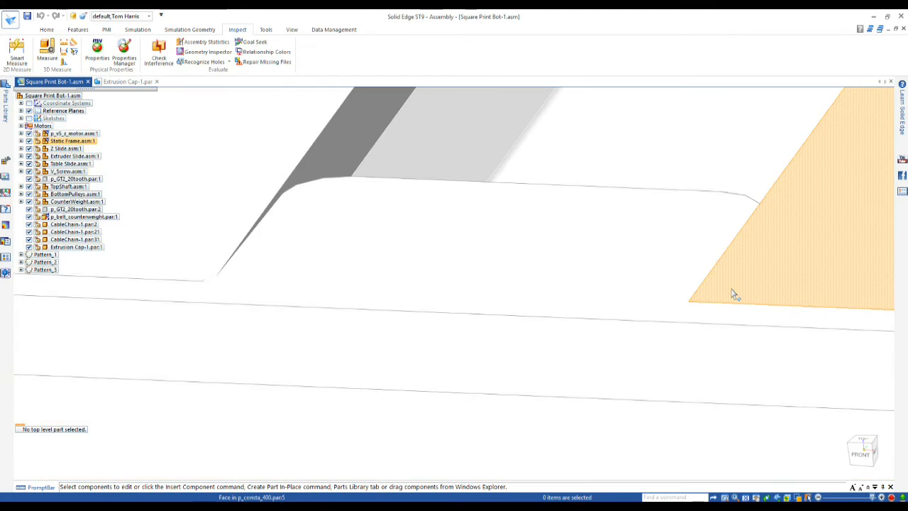
right_click(735, 295)
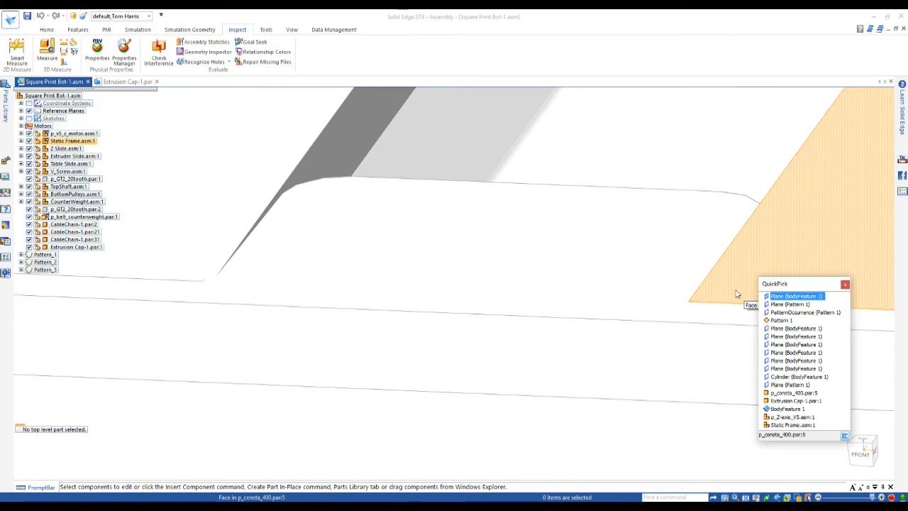
left_click(774, 305)
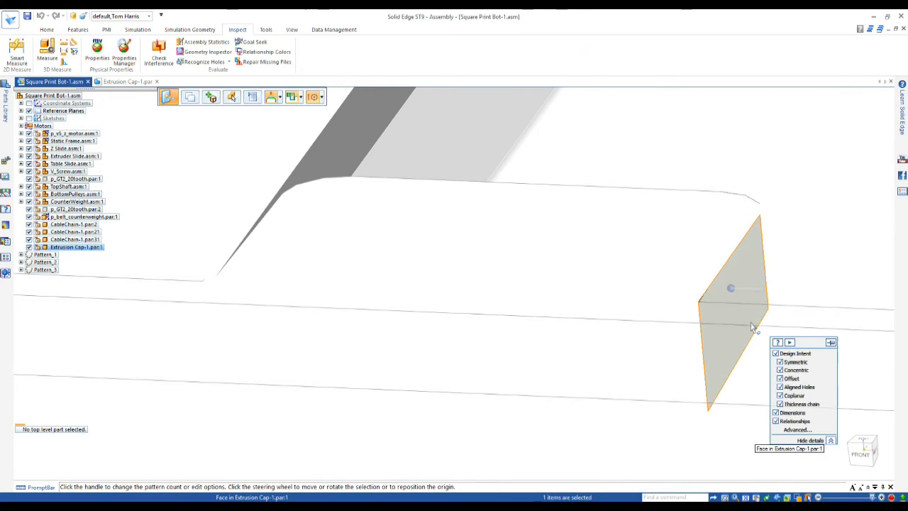
left_click_drag(731, 301, 699, 311)
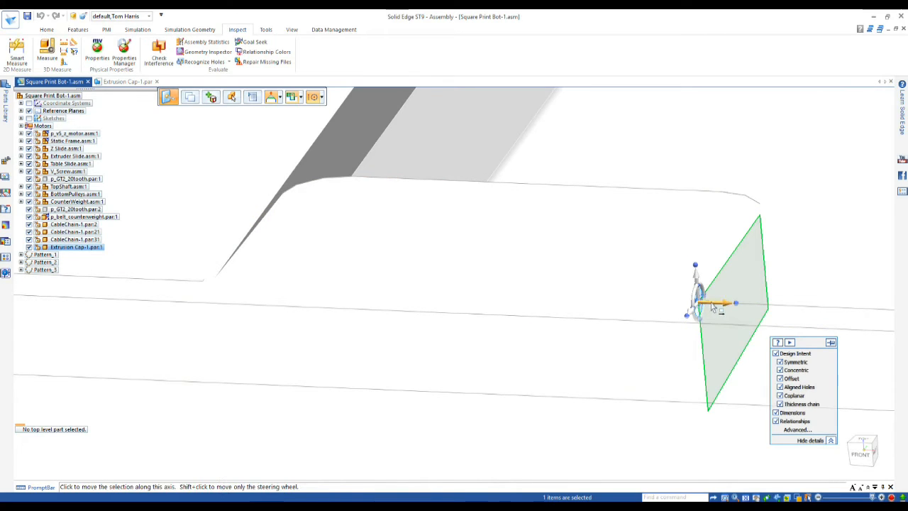
left_click(697, 299)
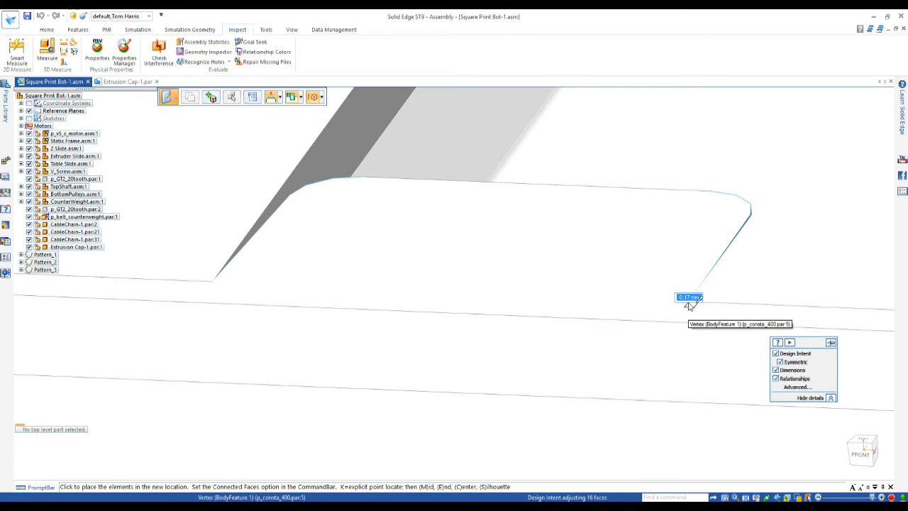
left_click(689, 303)
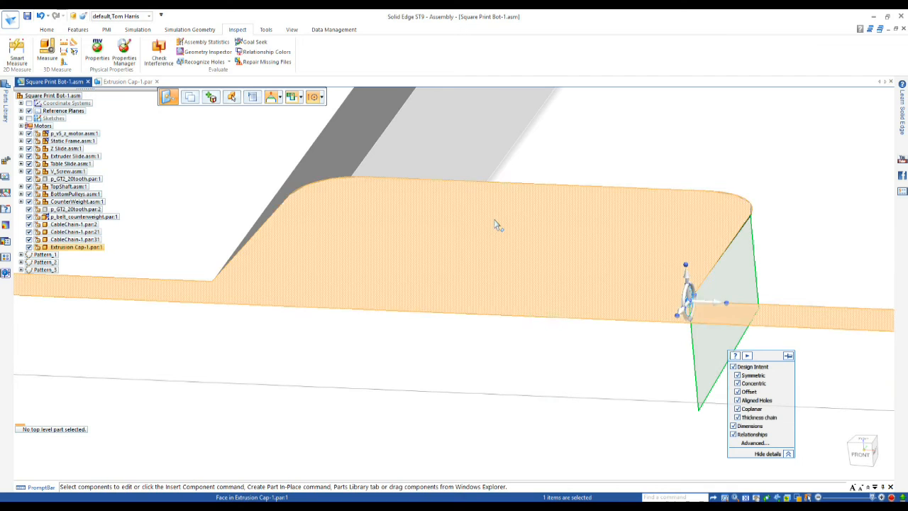
scroll(497, 225, "down", 2)
key("Escape")
- Check interference between the extrusion and the modified Extrusion Cap again and dismiss the analysis result
left_click(157, 47)
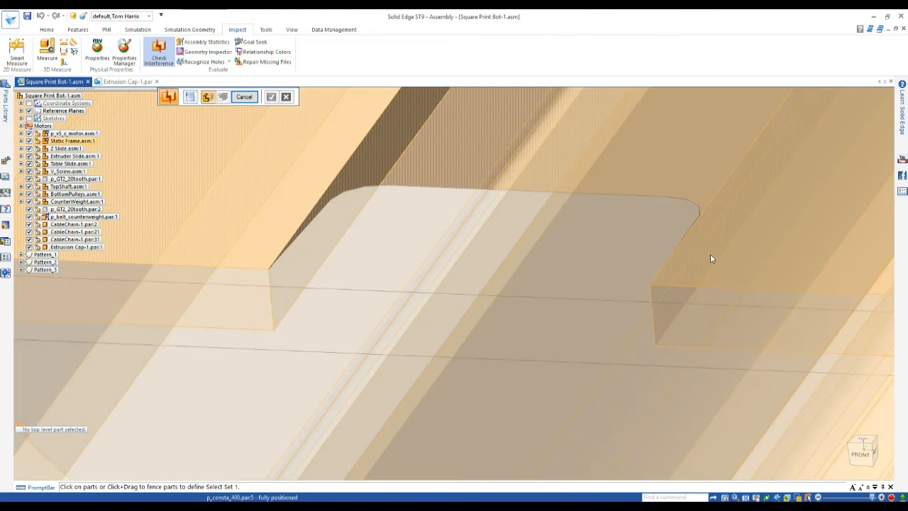
left_click(710, 255)
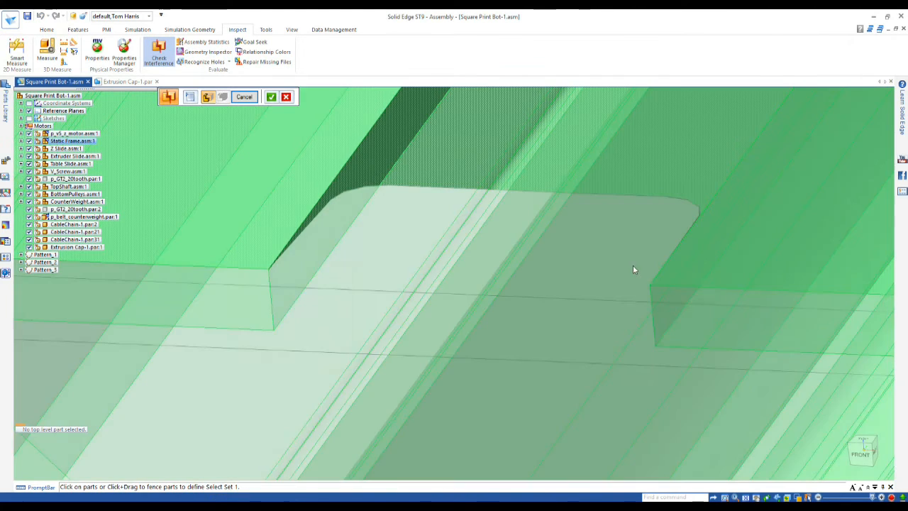
left_click(632, 271)
left_click(271, 98)
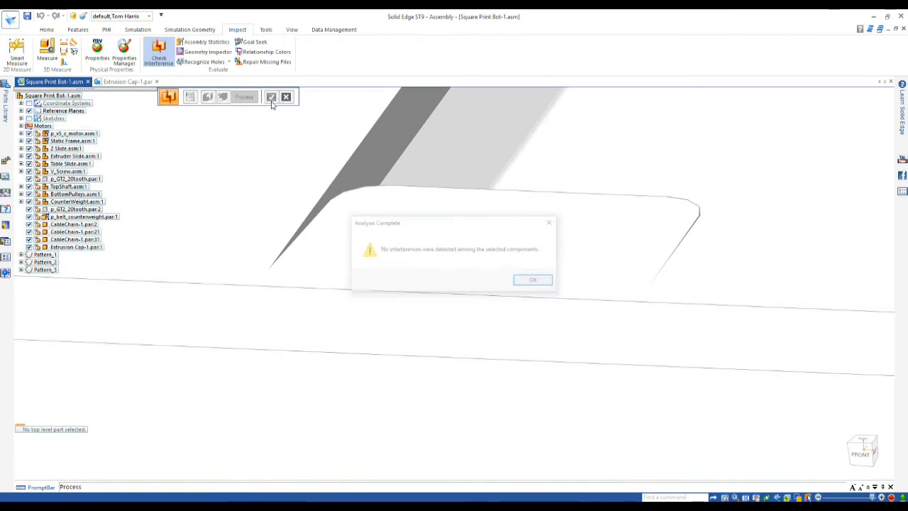
left_click(536, 281)
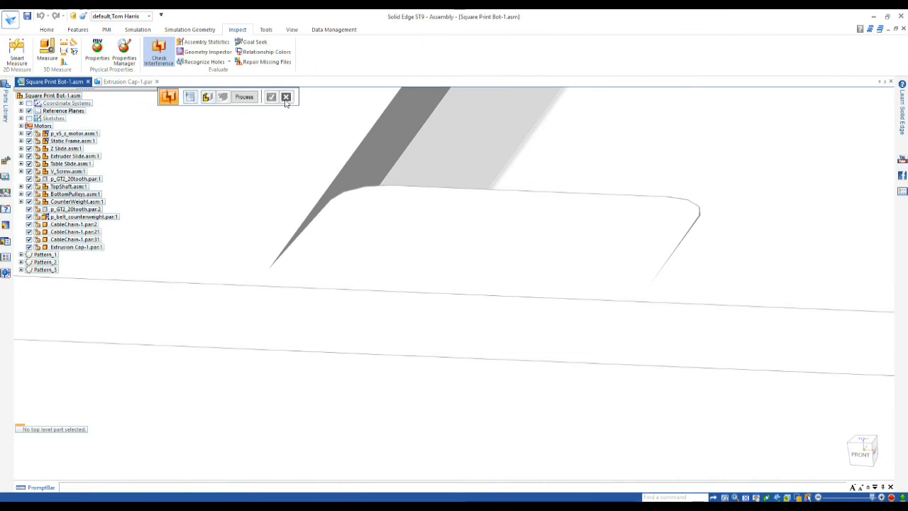
key("Escape")
scroll(501, 189, "down", 6)
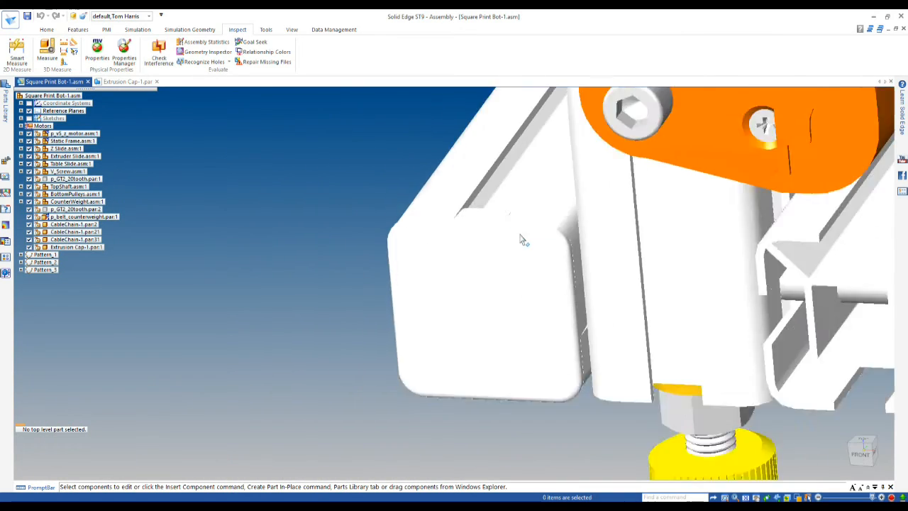
scroll(521, 241, "down", 5)
middle_click_drag(503, 270, 640, 270)
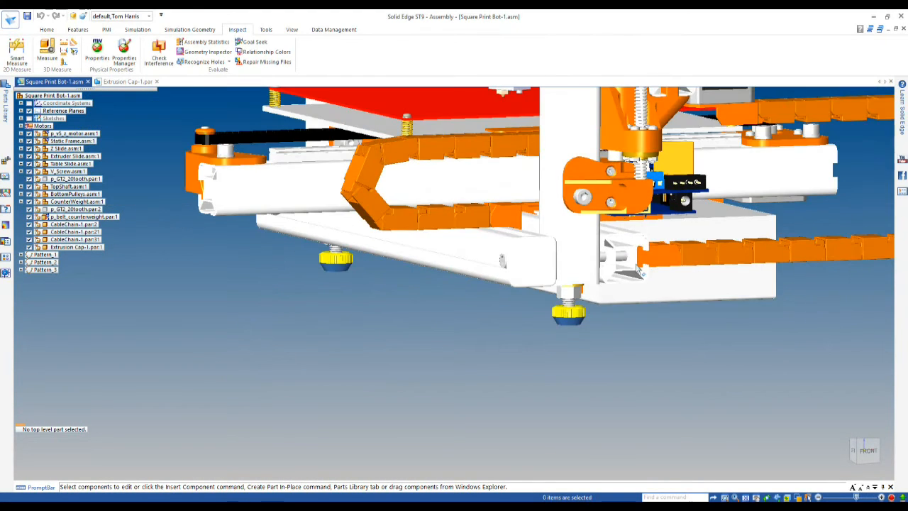
- Place a second copy of the Extrusion Cap and mate its back flange to the open far end face of the same extrusion at 0.00 mm
left_click(77, 247)
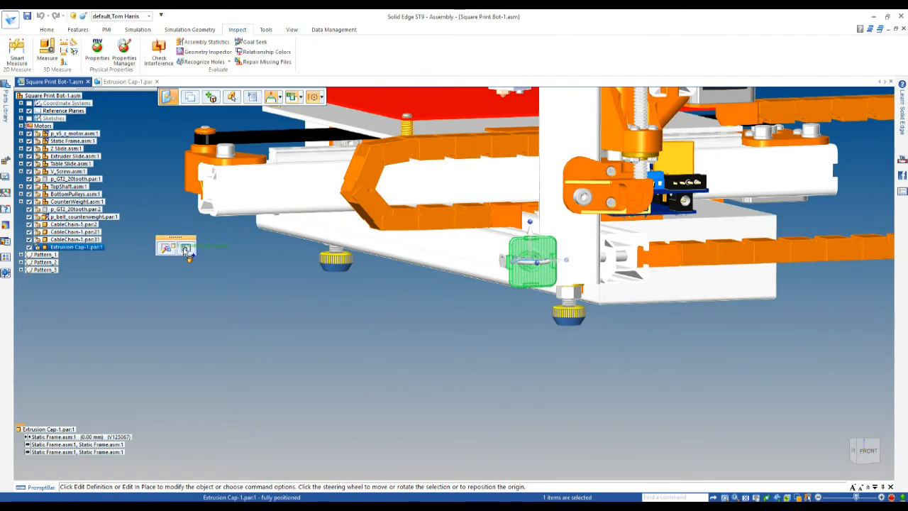
left_click_drag(207, 241, 211, 242)
scroll(254, 281, "down", 2)
middle_click_drag(254, 280, 611, 271)
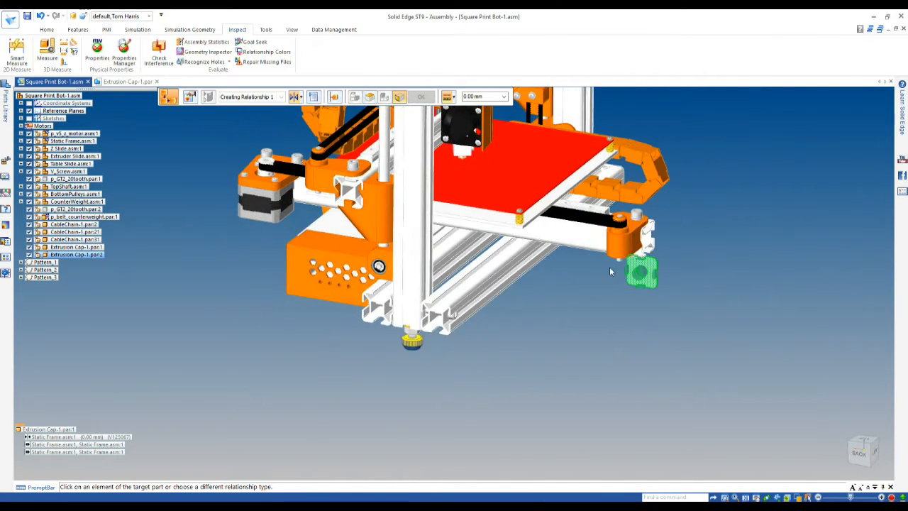
scroll(445, 352, "up", 3)
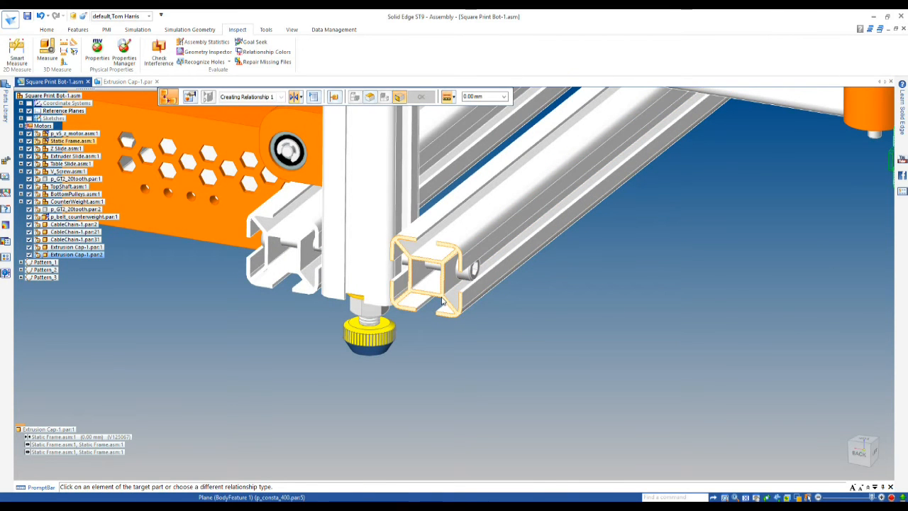
left_click(445, 310)
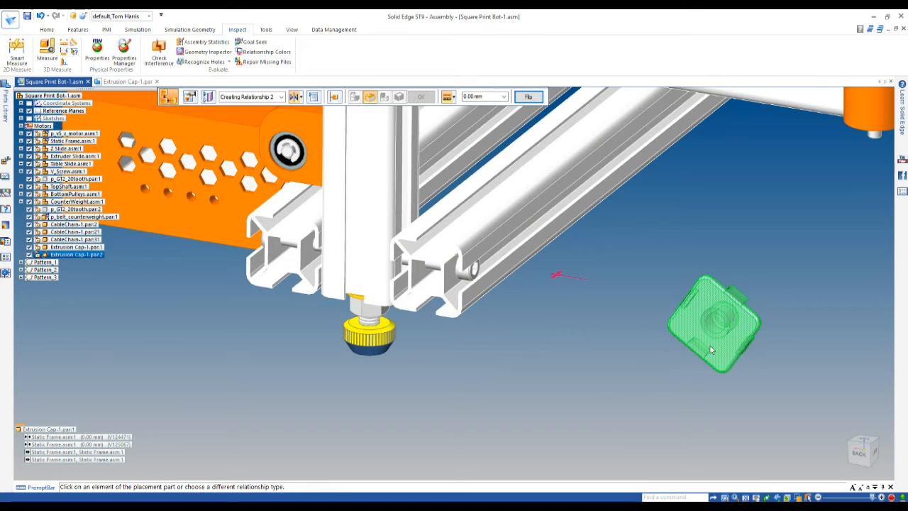
middle_click_drag(643, 367, 619, 358)
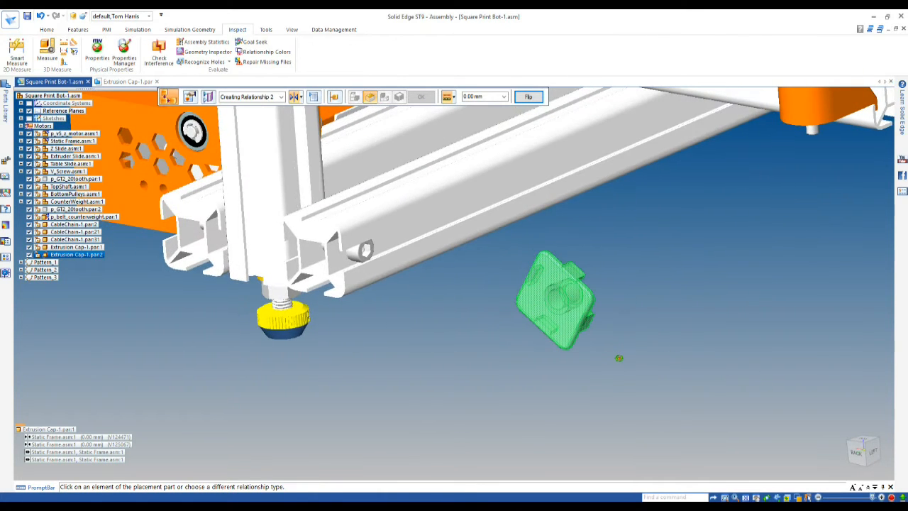
scroll(322, 241, "up", 3)
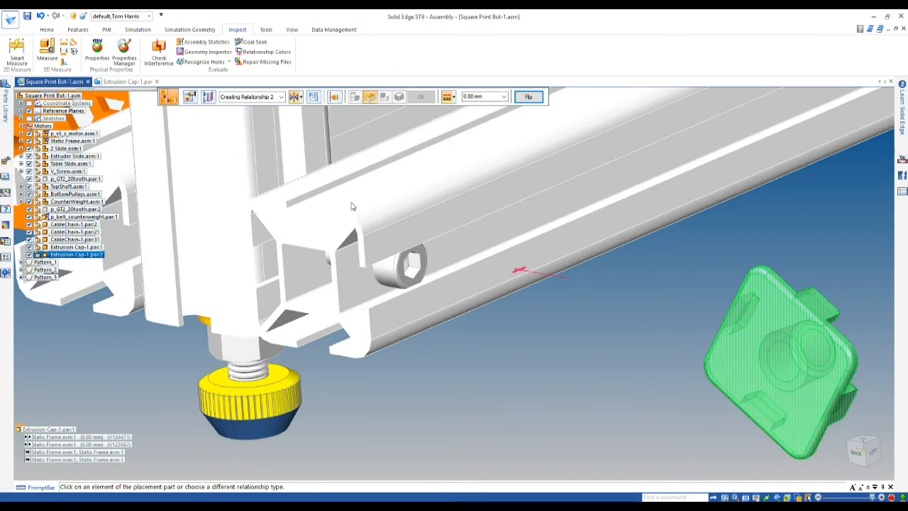
middle_click_drag(550, 264, 490, 283)
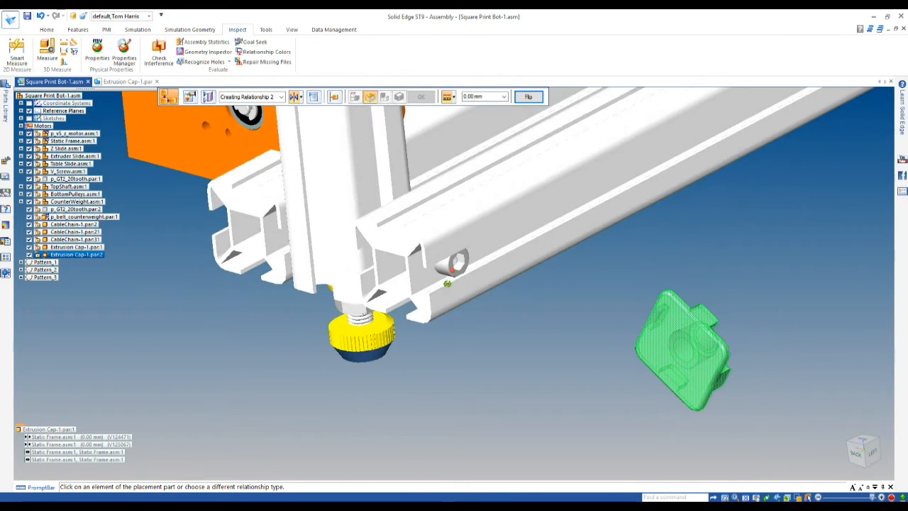
left_click(704, 318)
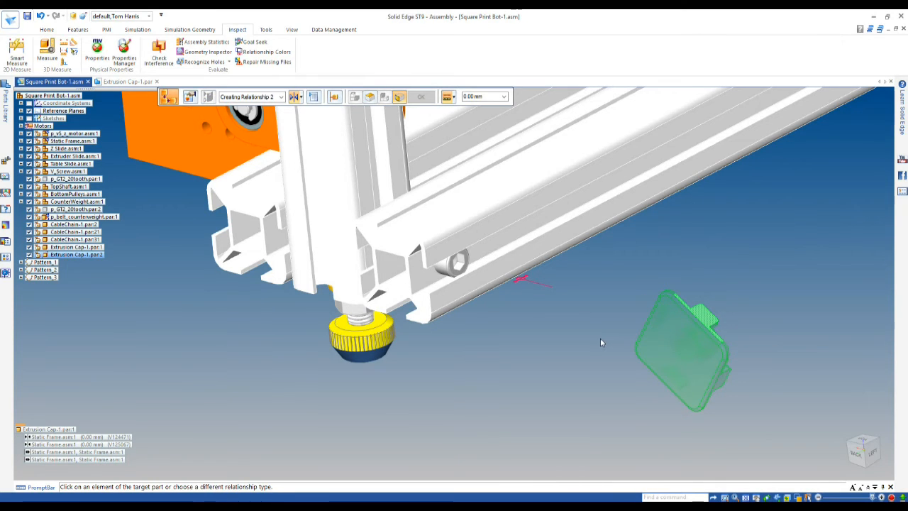
key("Escape")
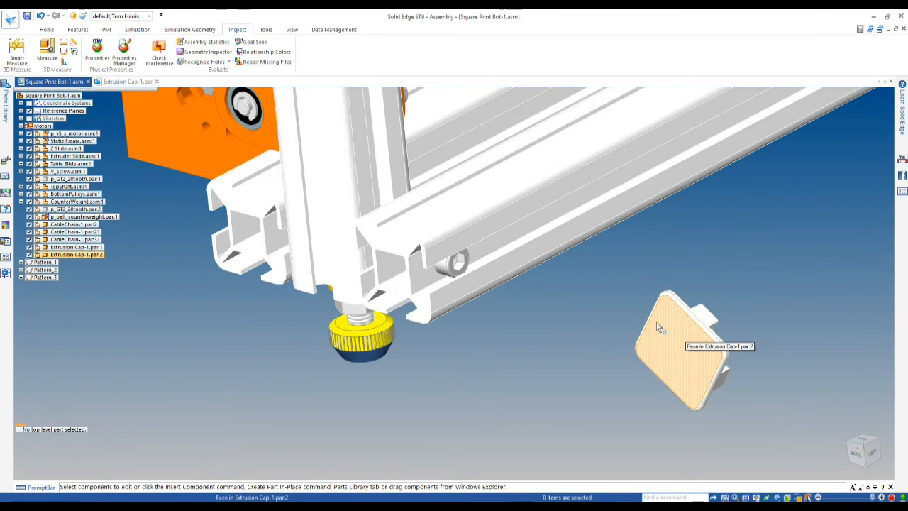
- Center the second cap vertically with a double Center-Plane relationship between its upper and lower tab faces and the extrusion's upper and lower faces
left_click(80, 254)
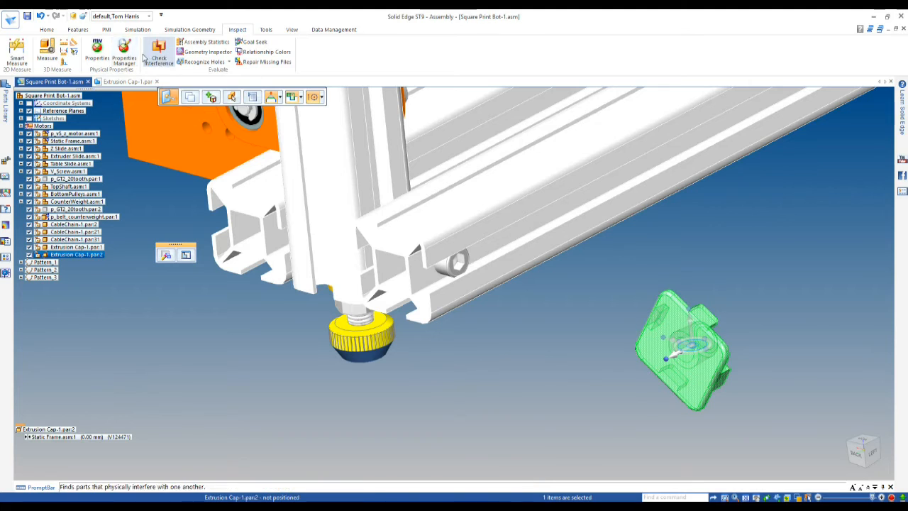
left_click(46, 29)
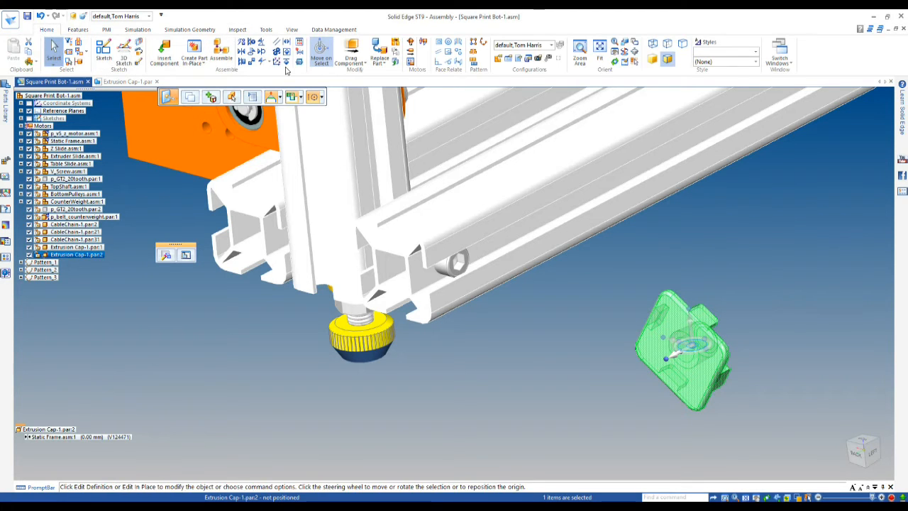
left_click(288, 44)
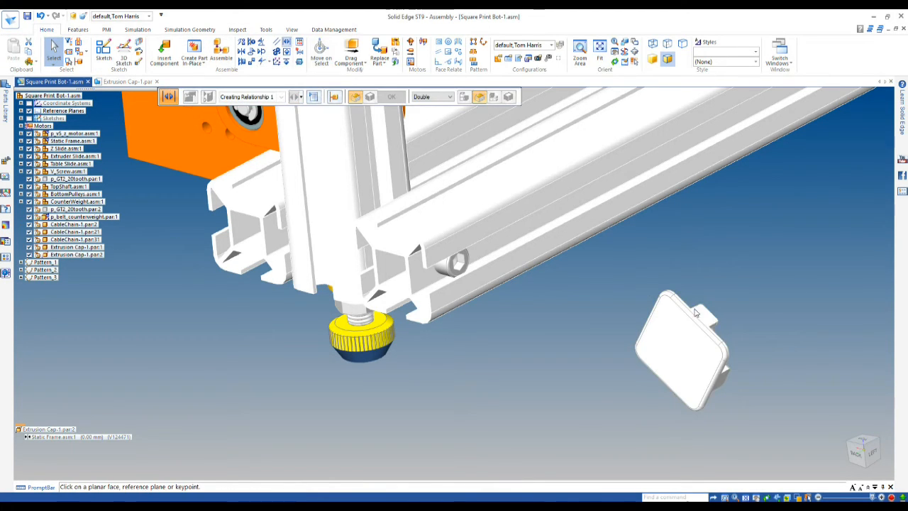
right_click(675, 384)
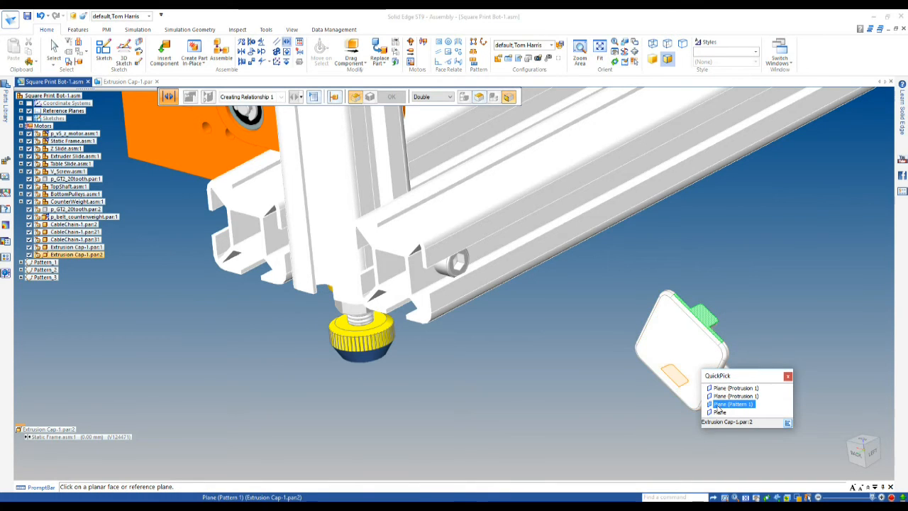
left_click(719, 412)
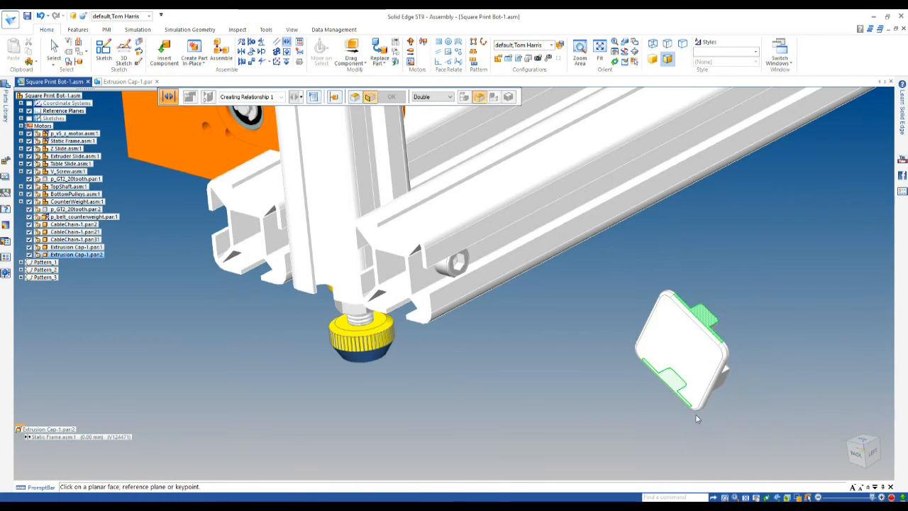
left_click(416, 225)
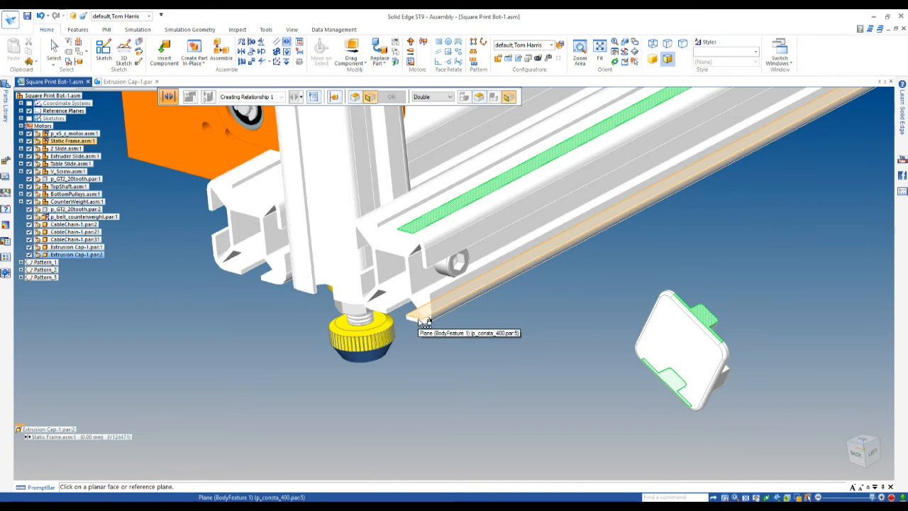
right_click(426, 322)
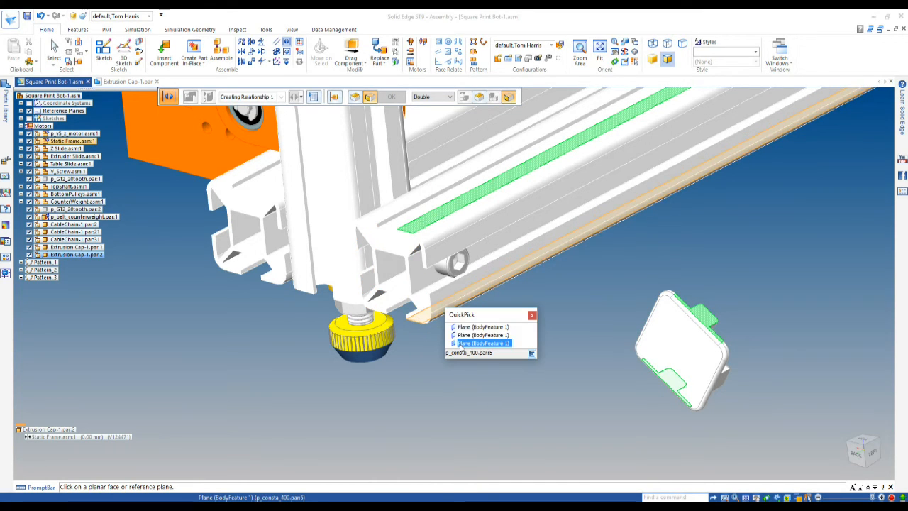
left_click(468, 344)
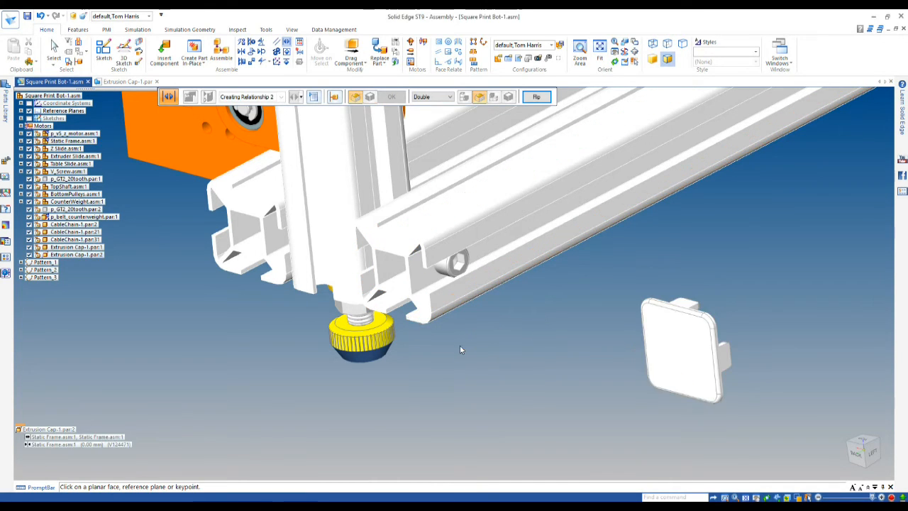
- Center the second cap horizontally with a double Center-Plane relationship between its two side tab faces and the extrusion's two side faces
left_click(726, 364)
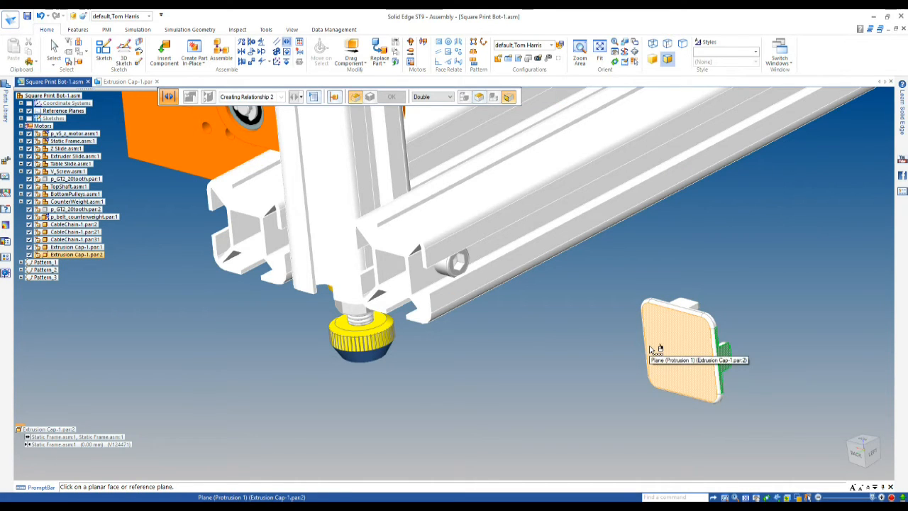
right_click(651, 350)
left_click(691, 364)
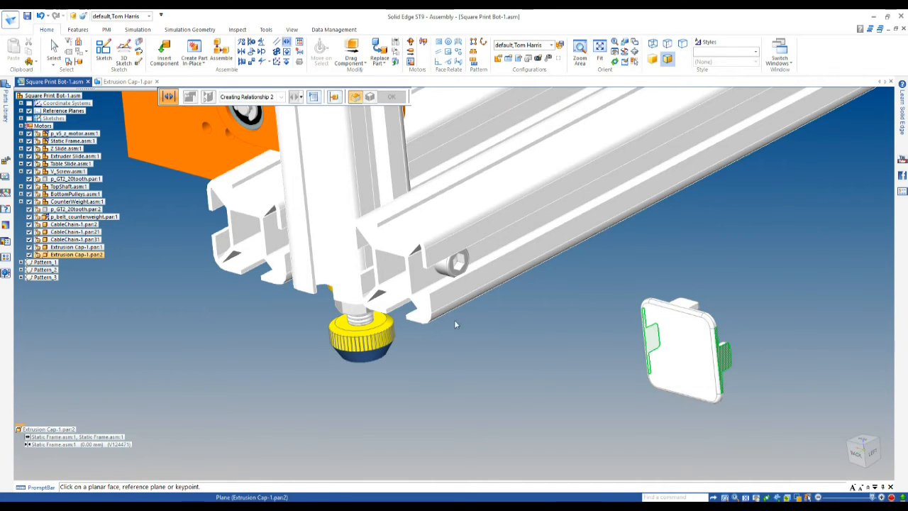
left_click(440, 311)
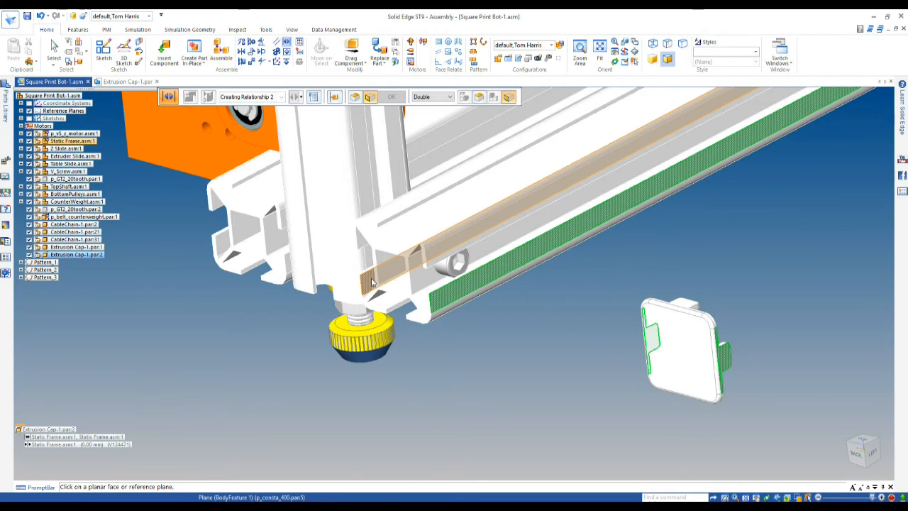
right_click(375, 283)
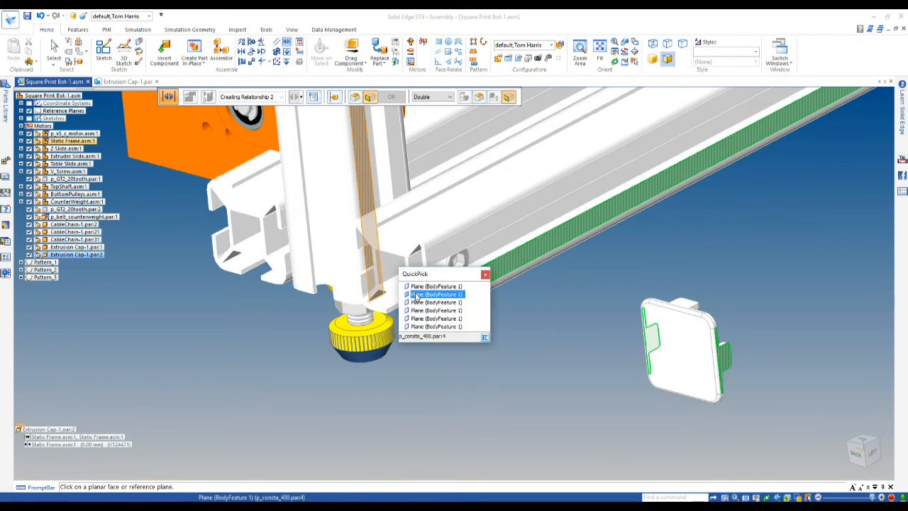
left_click(417, 304)
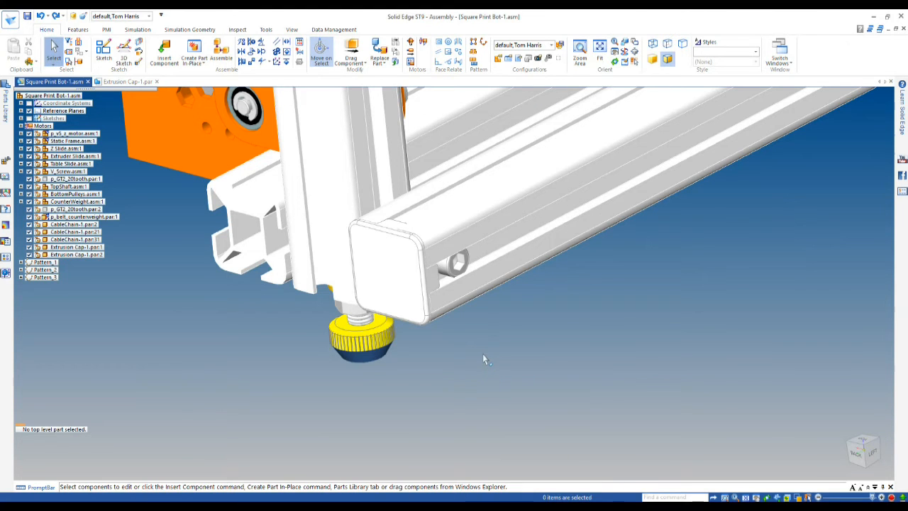
- Start duplicating both Extrusion Caps with their shared extrusion as the reference component, and select all matching extrusion occurrences as target locations
scroll(362, 370, "down", 5)
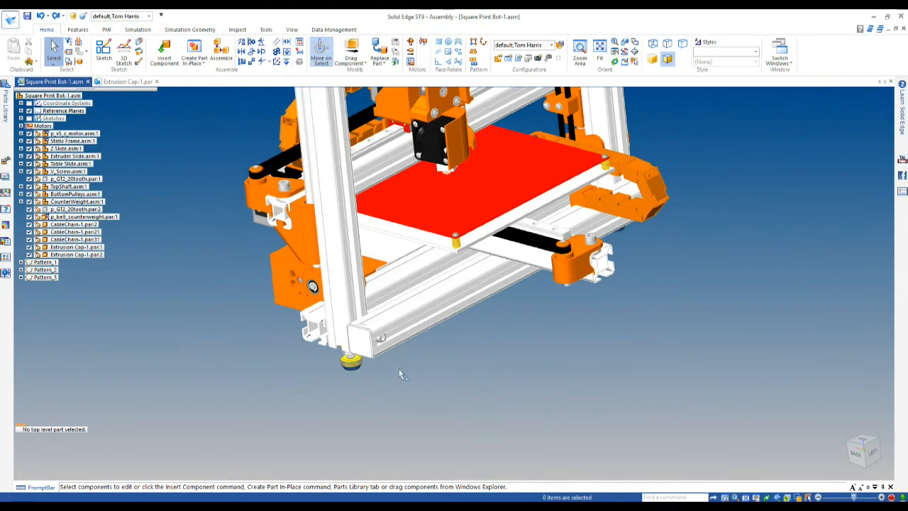
middle_click_drag(422, 384, 357, 270)
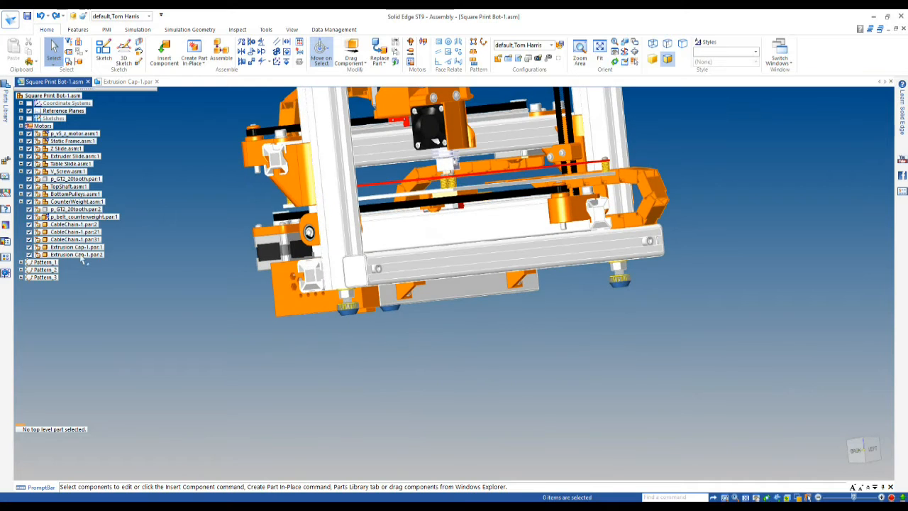
left_click(357, 271)
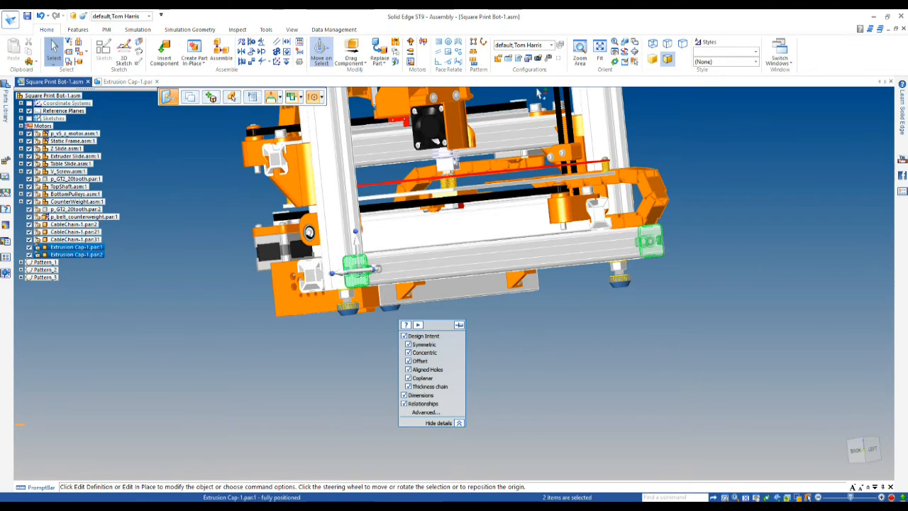
left_click(474, 63)
left_click(435, 305)
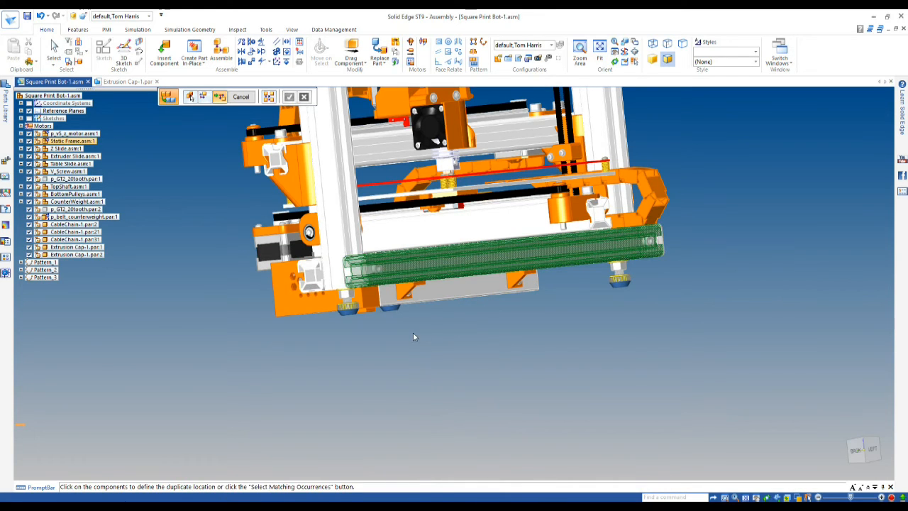
left_click(270, 98)
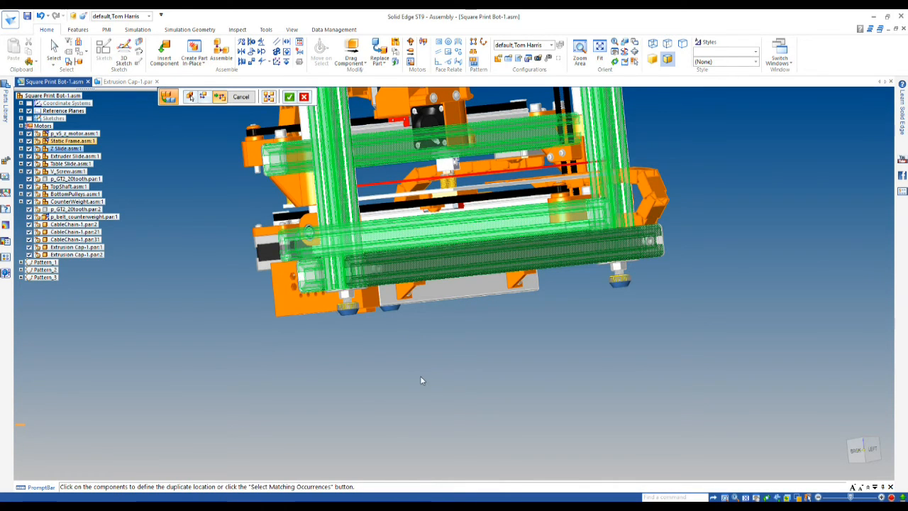
- Exclude the two vertical frame extrusions from the duplicate's target locations
scroll(422, 376, "down", 1)
middle_click_drag(369, 353, 387, 387)
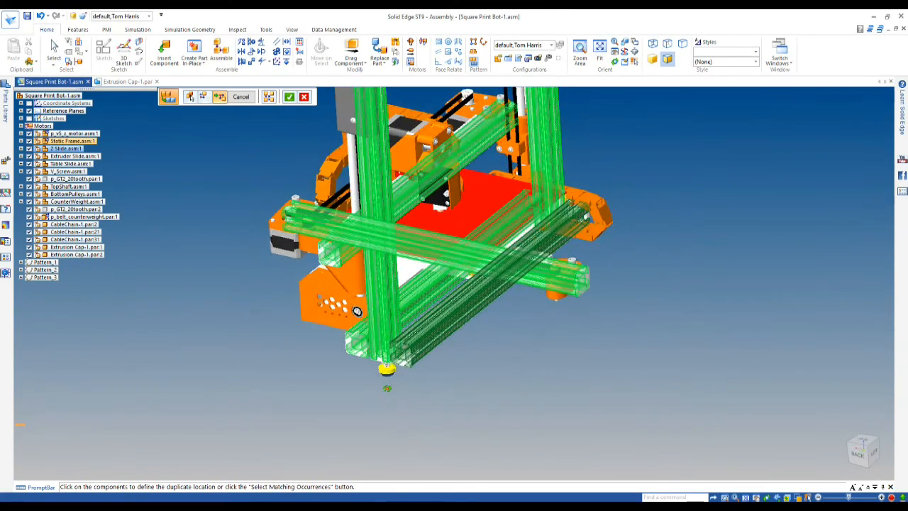
scroll(367, 372, "up", 3)
scroll(366, 375, "up", 1)
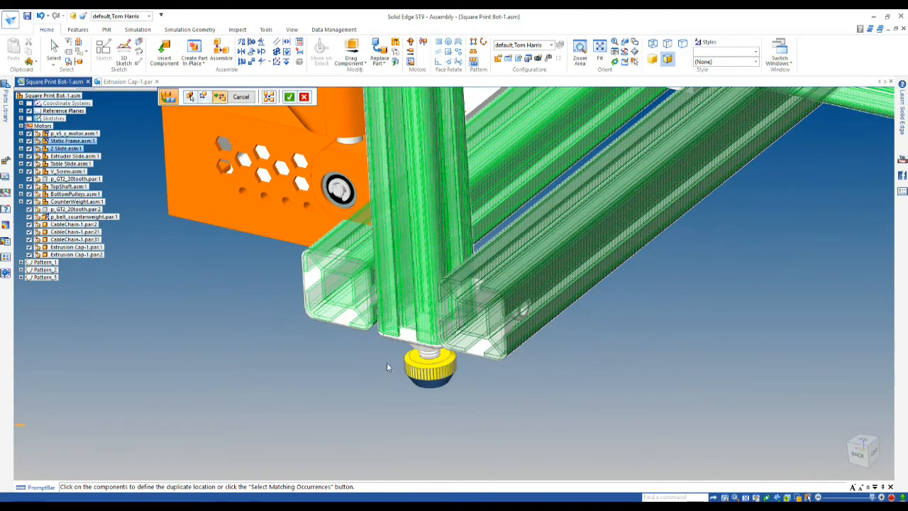
left_click(412, 251)
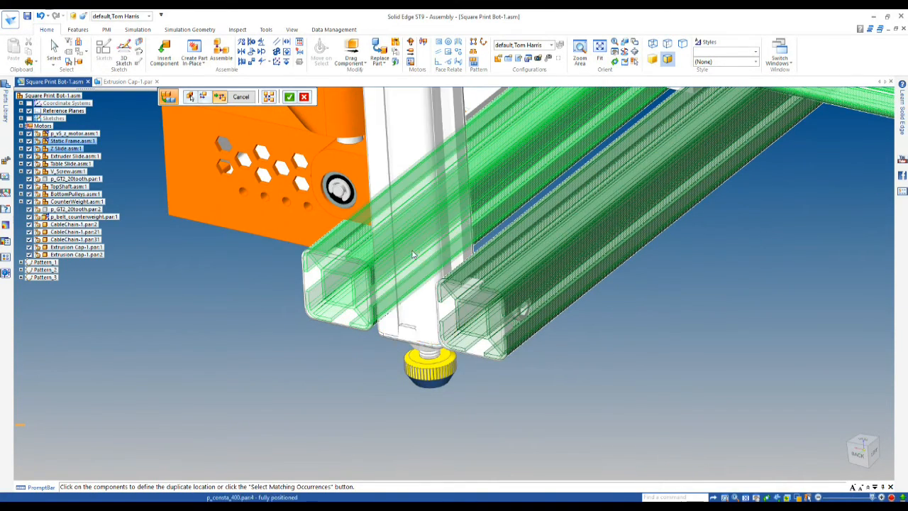
scroll(358, 411, "down", 4)
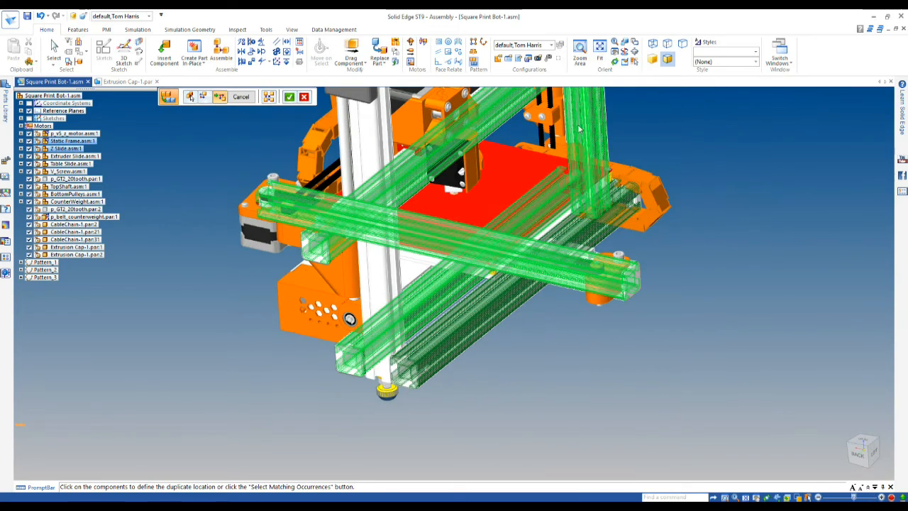
left_click(583, 127)
- Accept the remaining target extrusions, finish the cap duplication and clear the selection
scroll(543, 391, "down", 2)
middle_click_drag(517, 397, 415, 240)
left_click(304, 98)
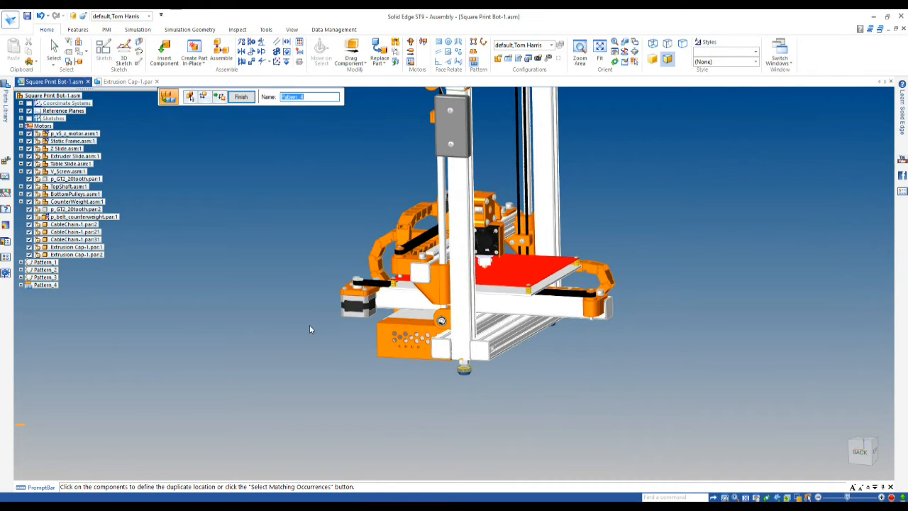
right_click(328, 368)
scroll(357, 367, "down", 1)
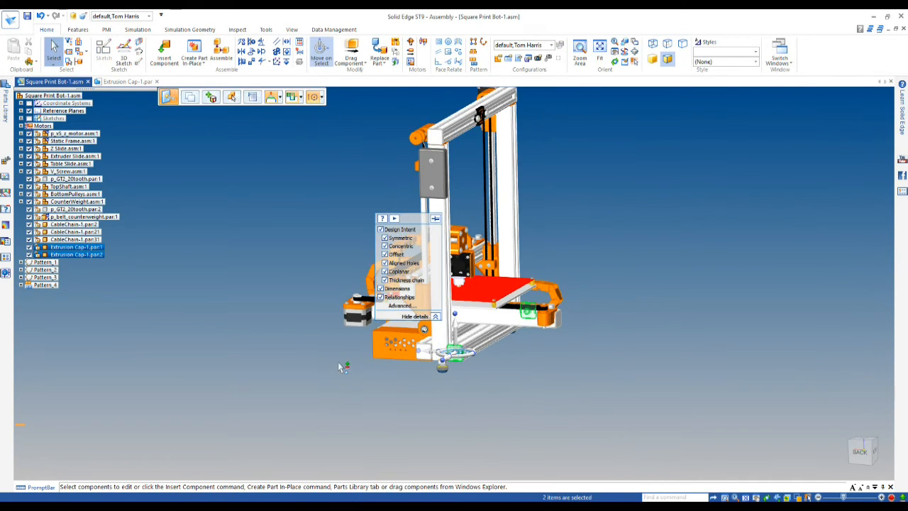
left_click(338, 362)
- Try a 100 mm offset on the Table Slide's relationship to the Extruder Slide, and undo the change
middle_click_drag(371, 369, 306, 380)
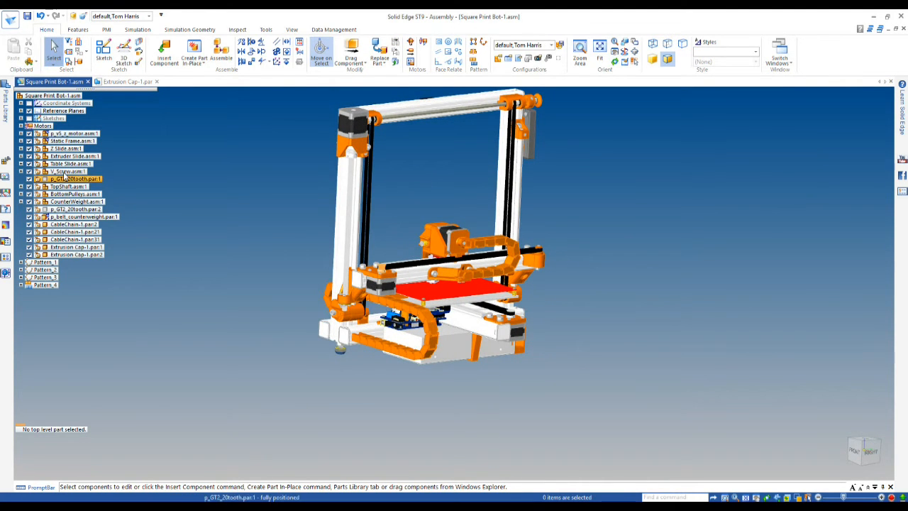
left_click(68, 164)
left_click(87, 452)
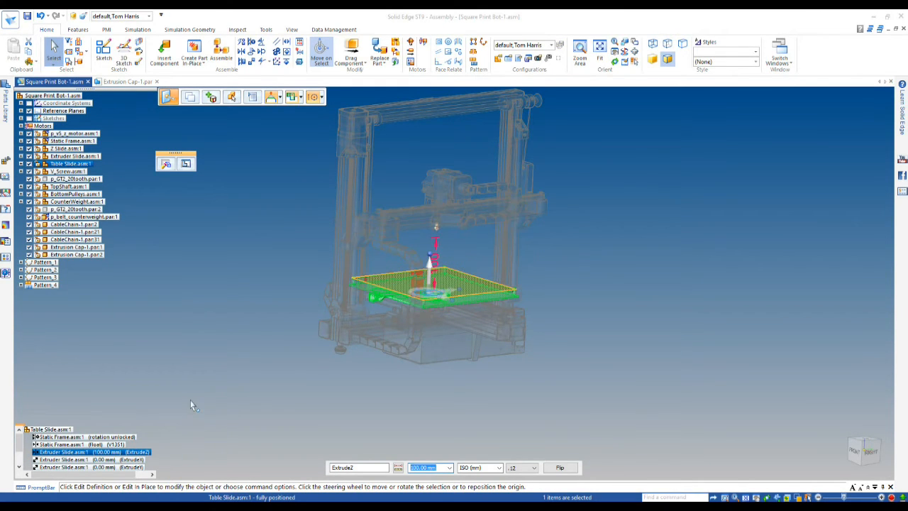
left_click(269, 366)
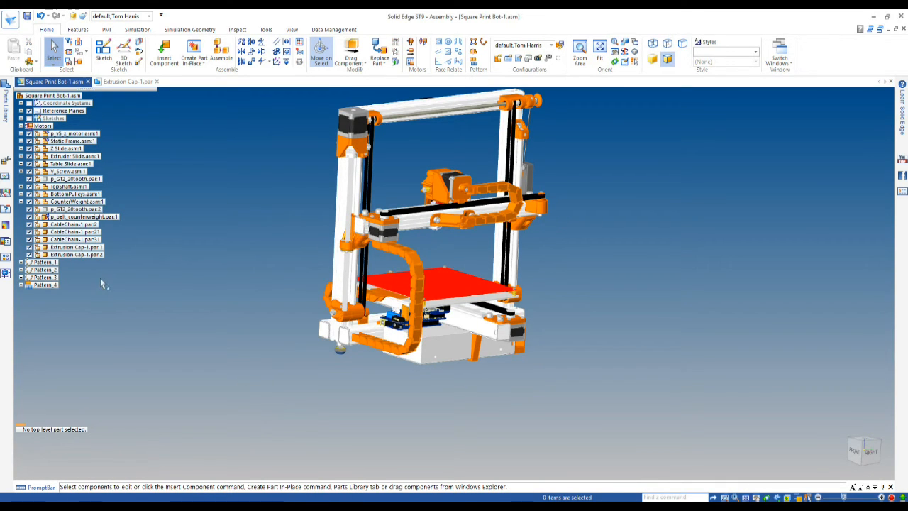
key("ctrl+z")
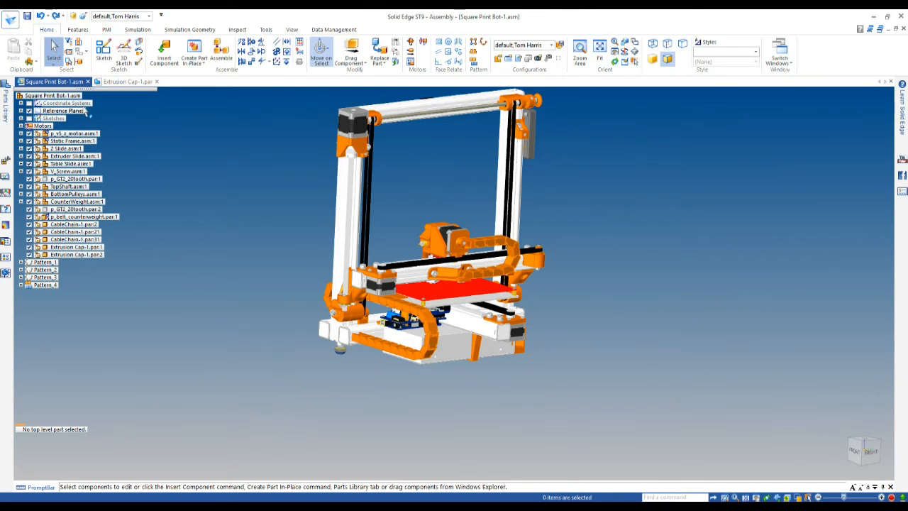
- Save the assembly and isolate one leveling foot's threaded screw, knurled knob and conical base
left_click(28, 17)
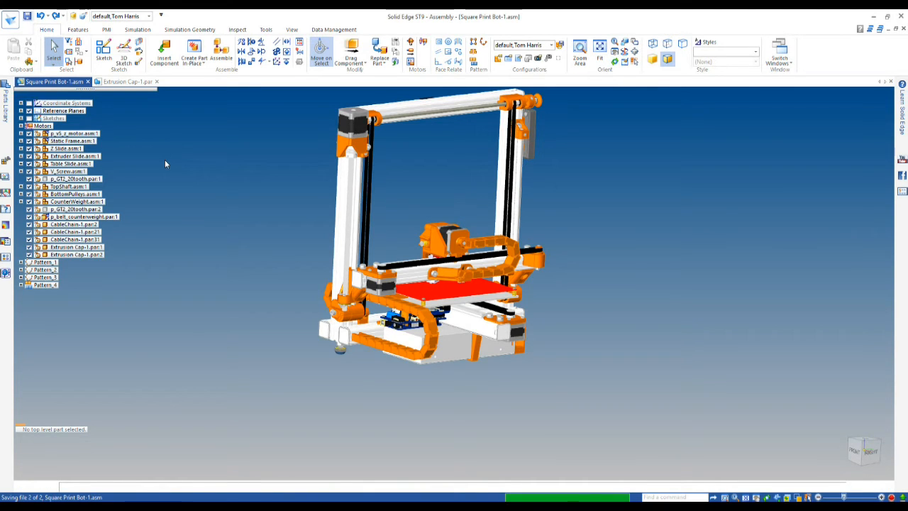
middle_click_drag(301, 349, 353, 341)
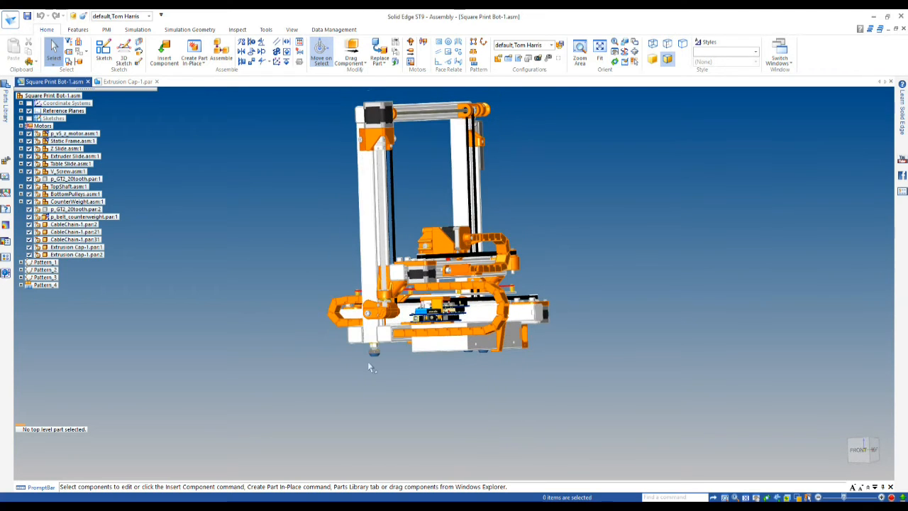
scroll(377, 363, "up", 6)
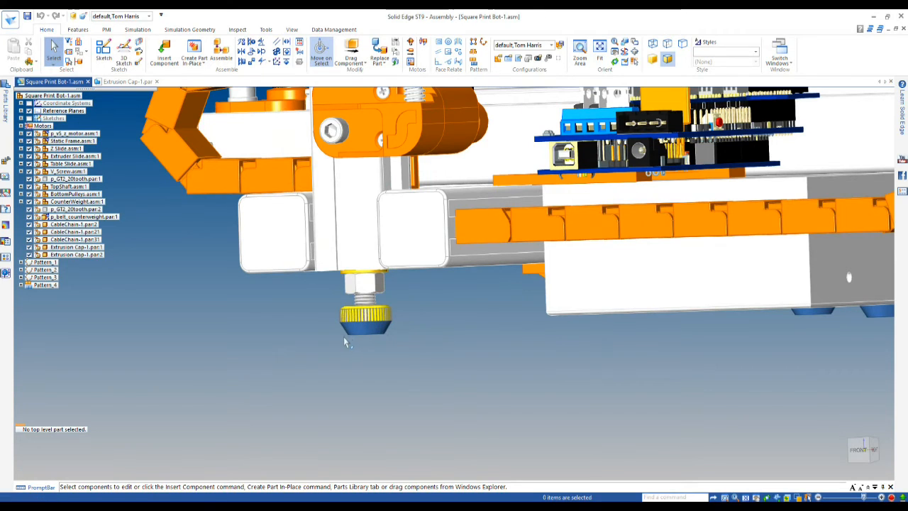
left_click(365, 300)
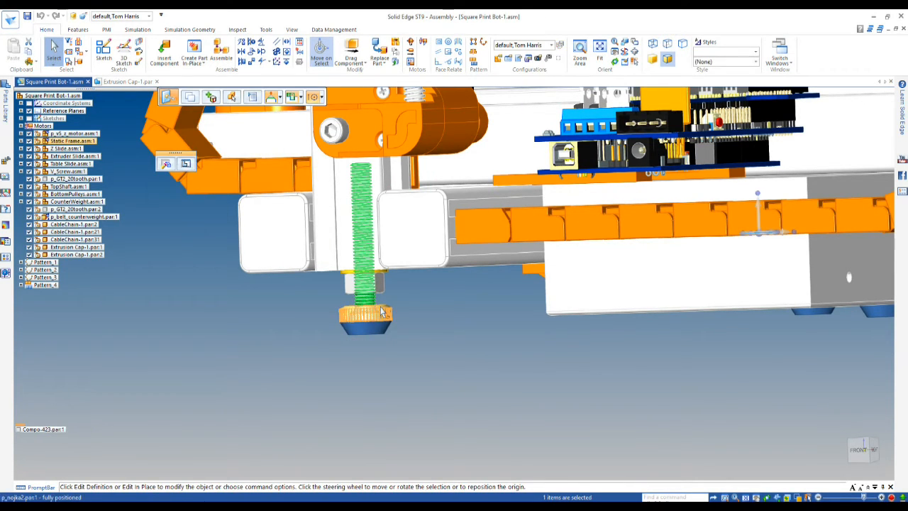
left_click(378, 335, "ctrl")
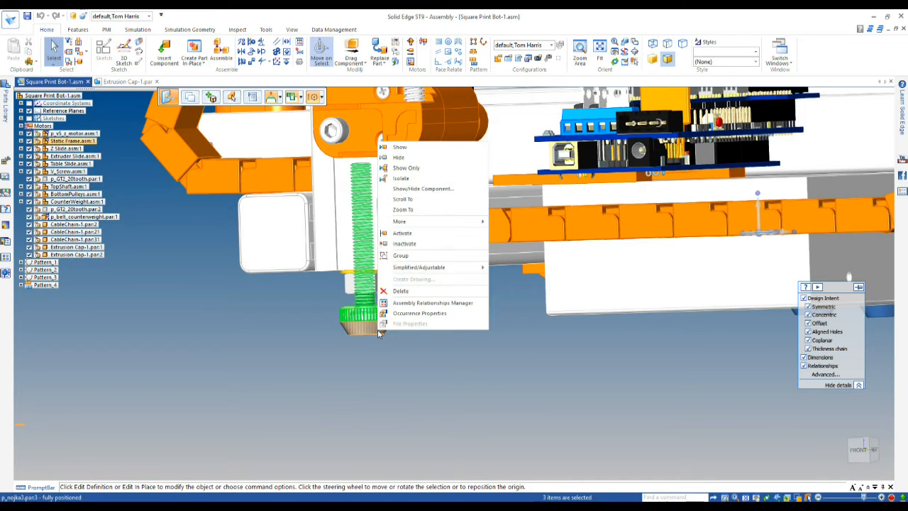
right_click(378, 334)
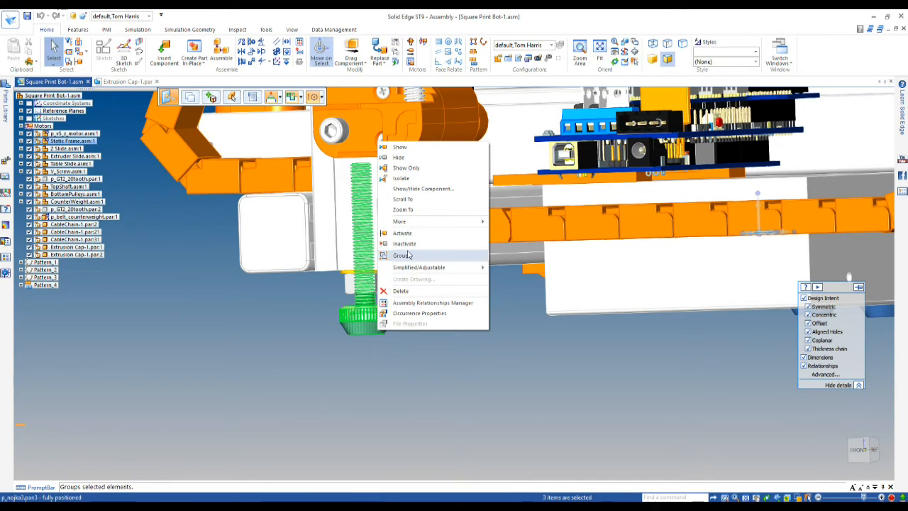
left_click(409, 179)
middle_click_drag(402, 308, 407, 352)
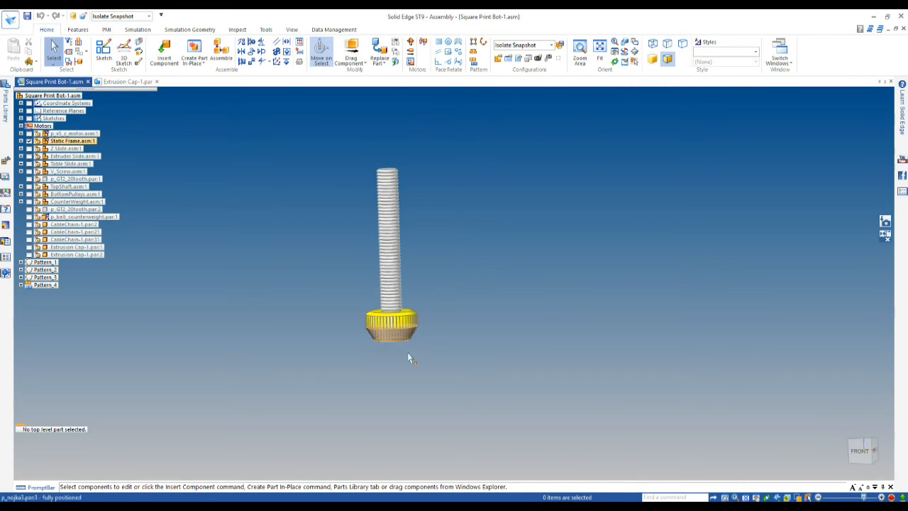
- Hide the threaded screw and open the conical base p_nojka3.par:3 for in-place editing
scroll(400, 341, "up", 5)
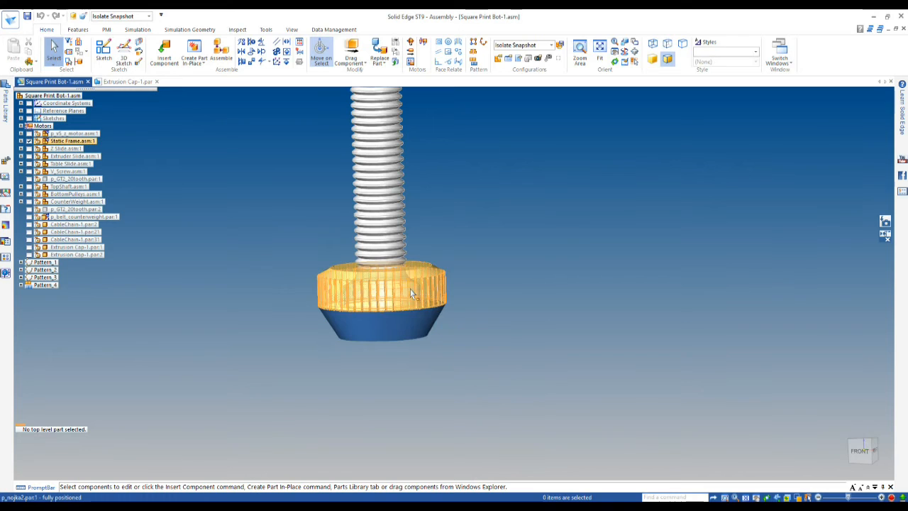
right_click(388, 252)
left_click(430, 257)
right_click(430, 256)
left_click(454, 271)
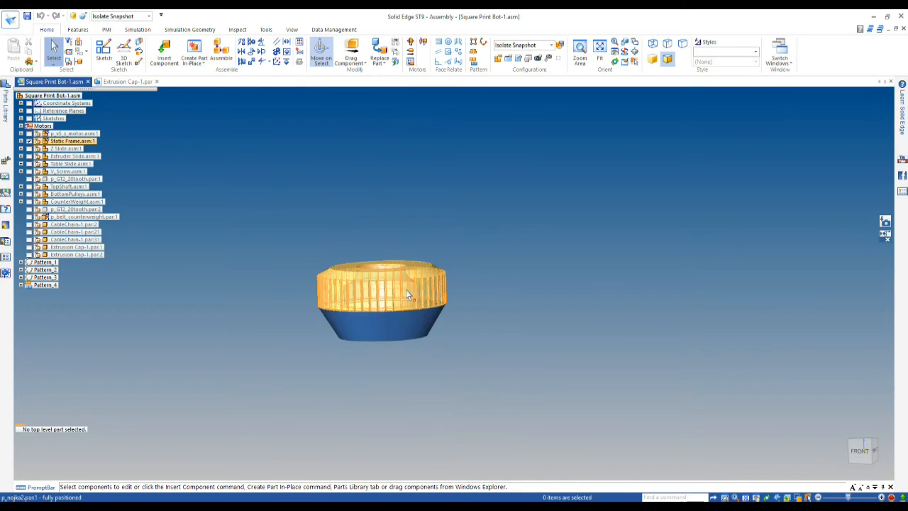
left_click(403, 331)
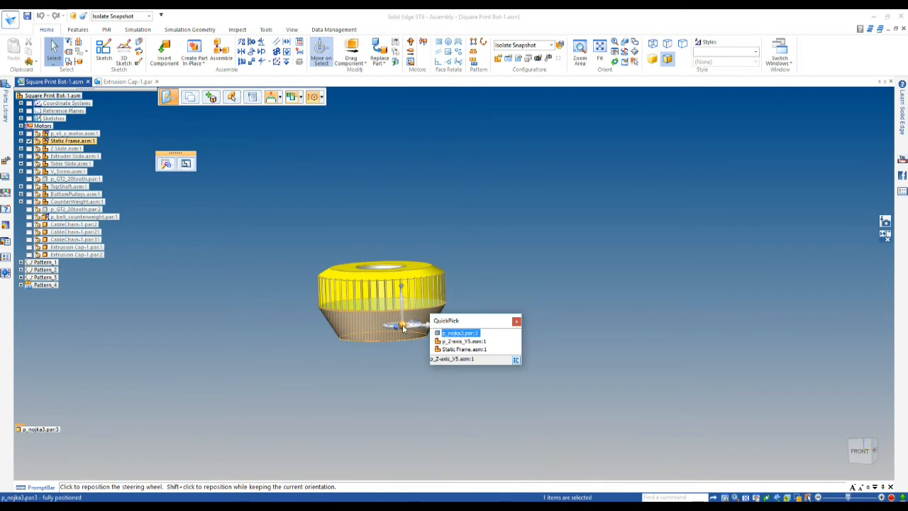
left_click(468, 337)
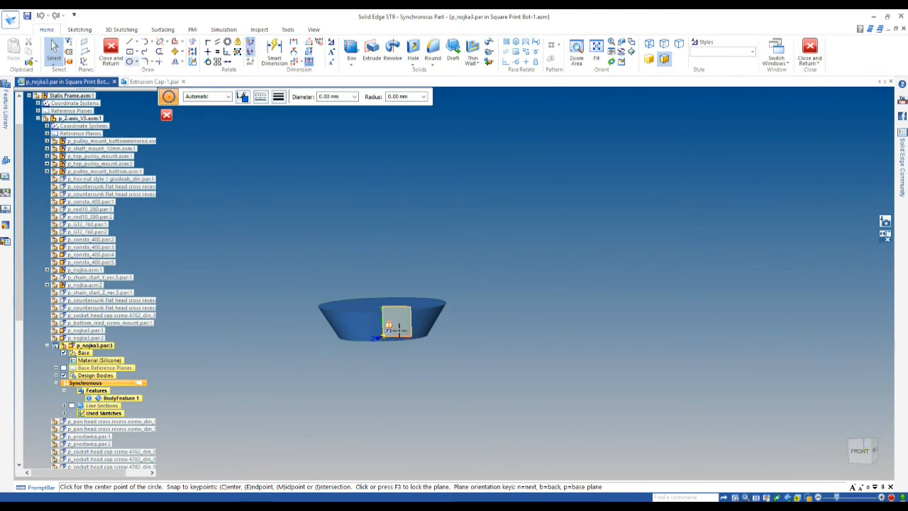
- Sketch a 2 mm diameter circle on the base's vertical center plane near the upper rim and dimension its diameter
scroll(397, 327, "up", 8)
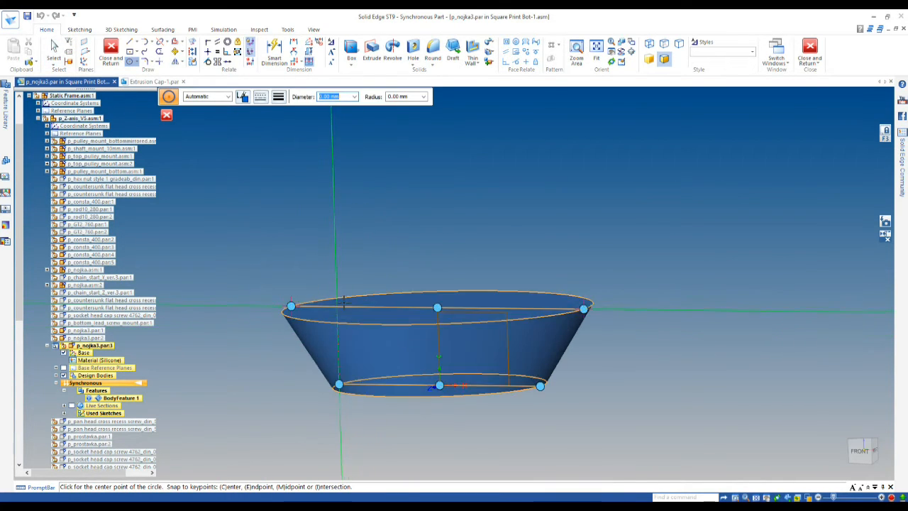
left_click(333, 297)
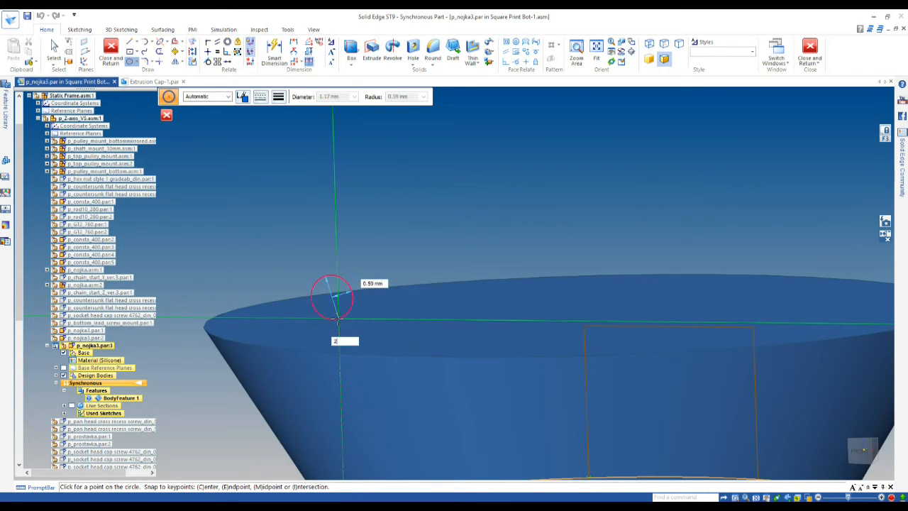
type("2")
key("Return")
key("Escape")
right_click_drag(371, 181, 353, 177)
left_click(359, 269)
left_click(407, 238)
key("Return")
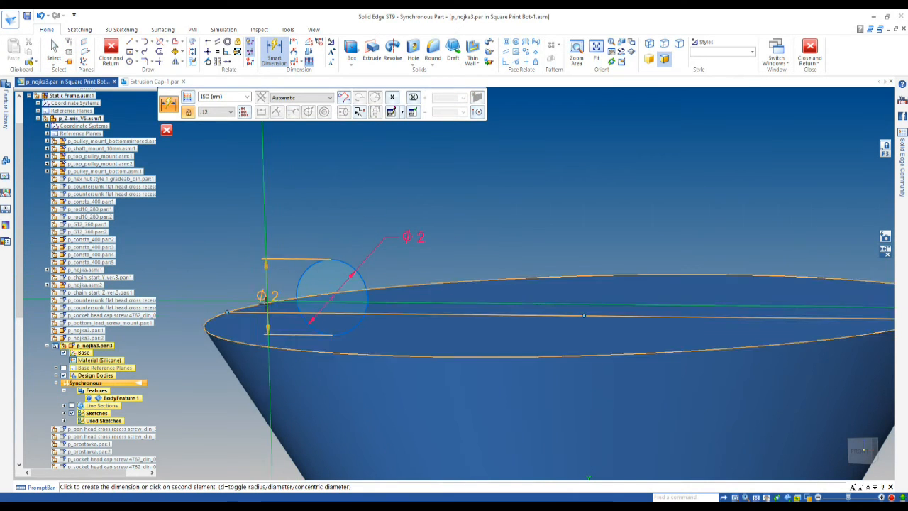
- Dimension the circle's center vertically from the upper rim's endpoint and set the distance to 0.75 mm
left_click(227, 312)
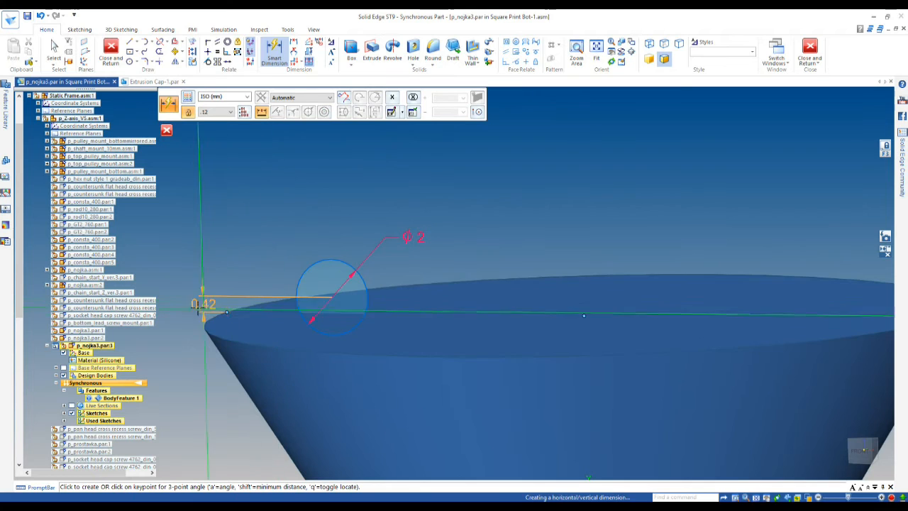
left_click(174, 283)
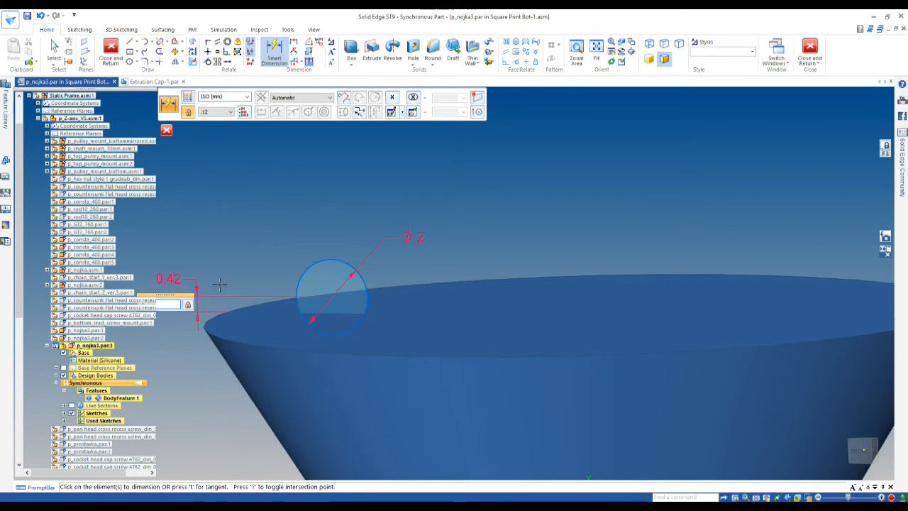
type("0,75")
key("Return")
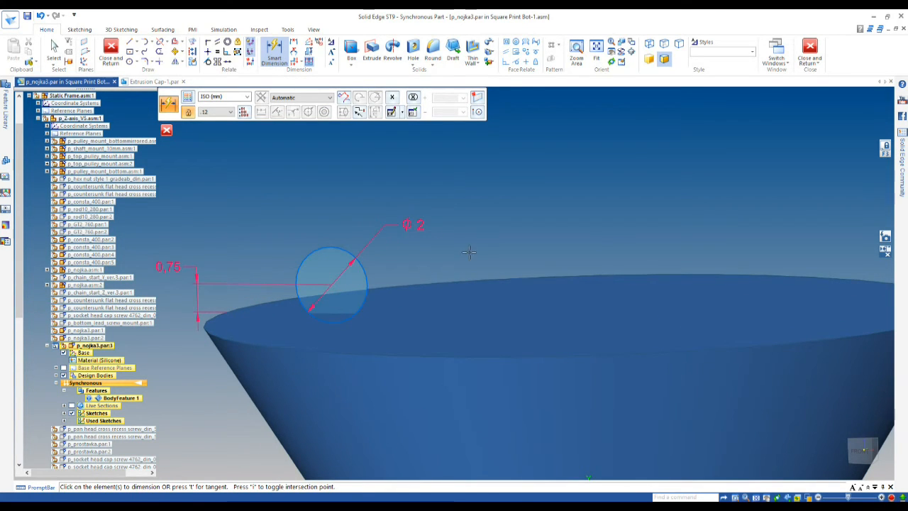
scroll(469, 252, "down", 2)
middle_click_drag(340, 236, 348, 257)
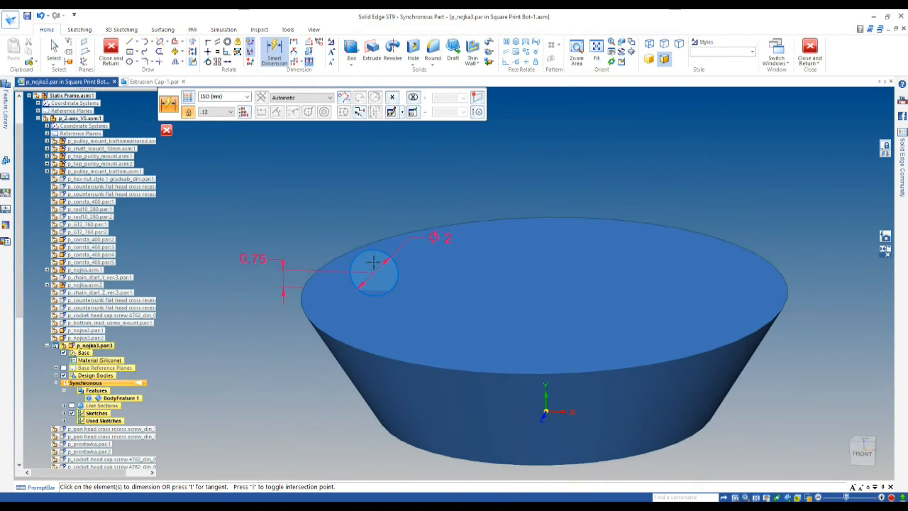
key("Escape")
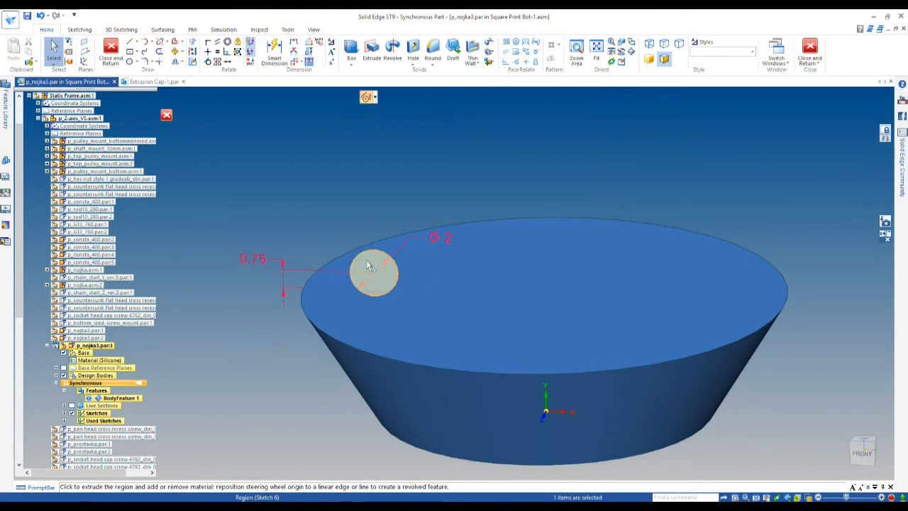
- Revolve the circular region fully around the base's vertical axis, adding material as a ring, and save all open documents
left_click(368, 264)
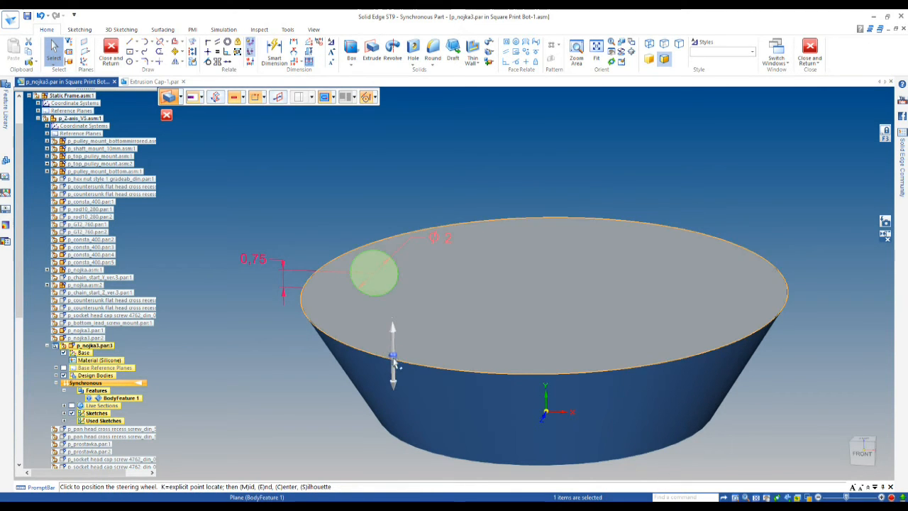
left_click(398, 369)
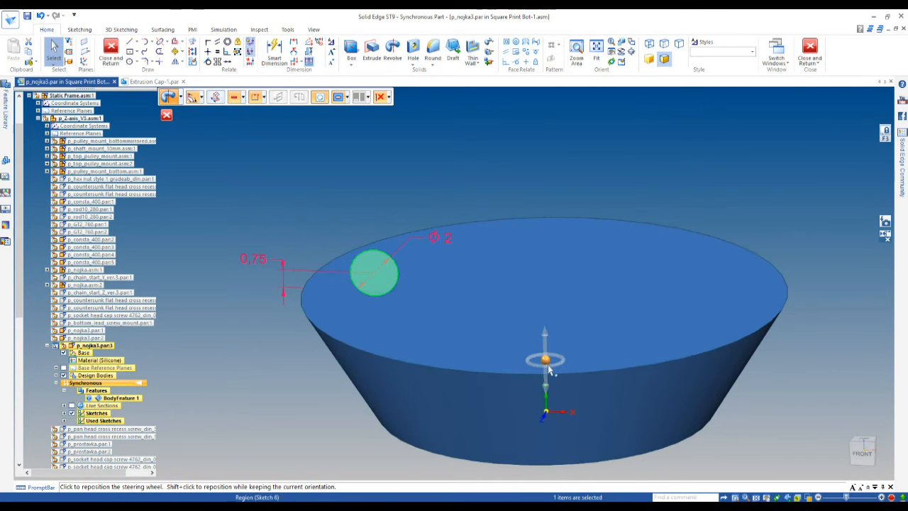
left_click(543, 360)
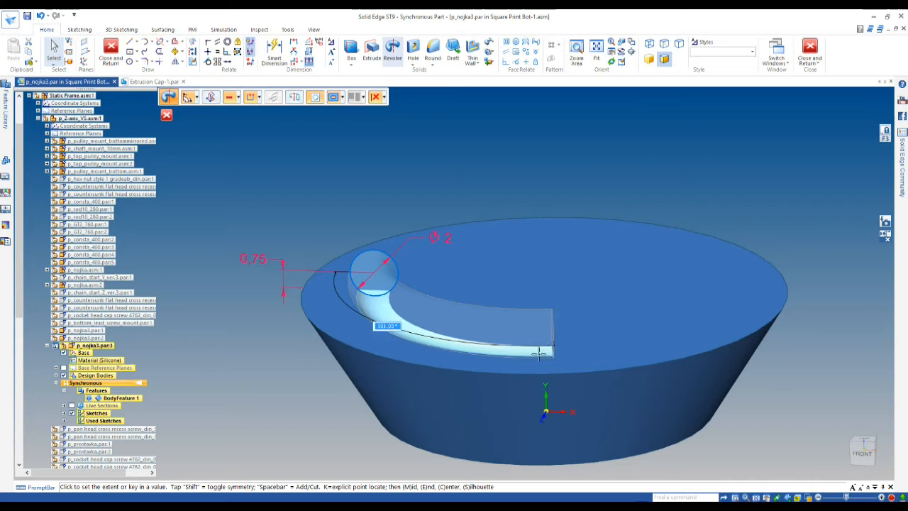
left_click(229, 96)
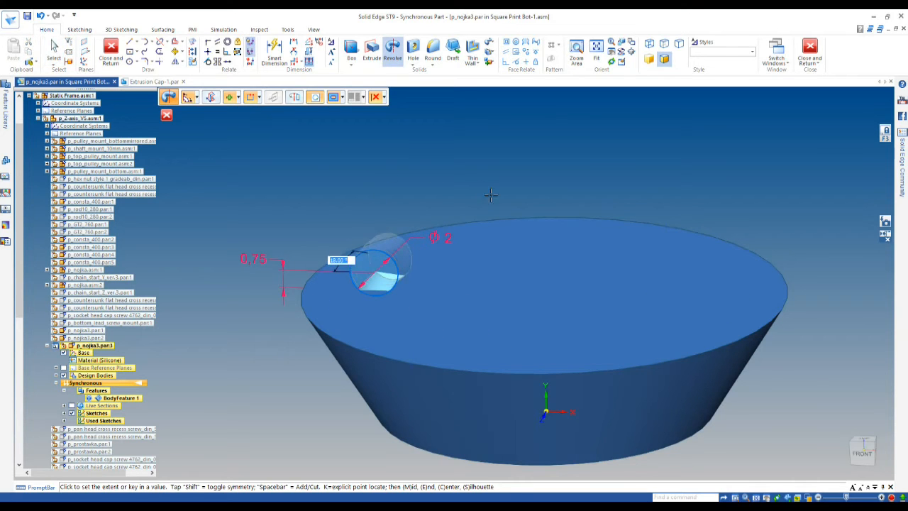
key("Return")
left_click(511, 254)
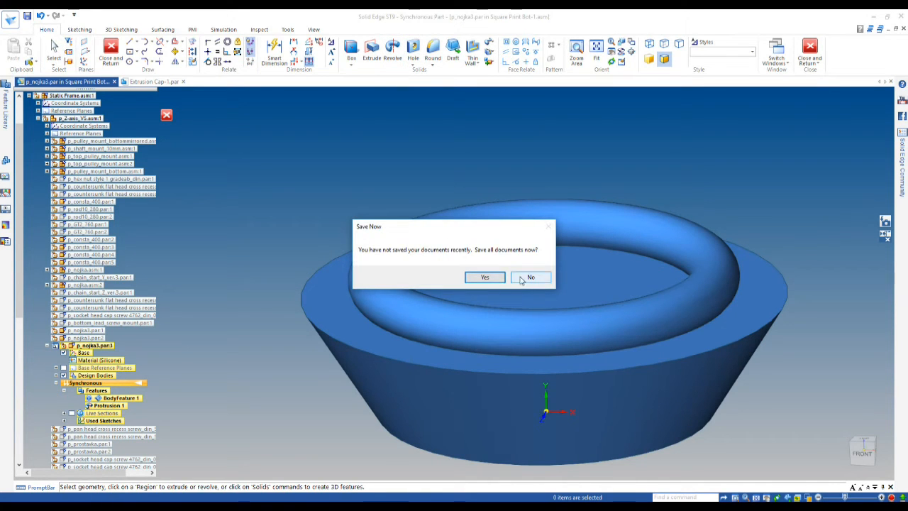
left_click(485, 278)
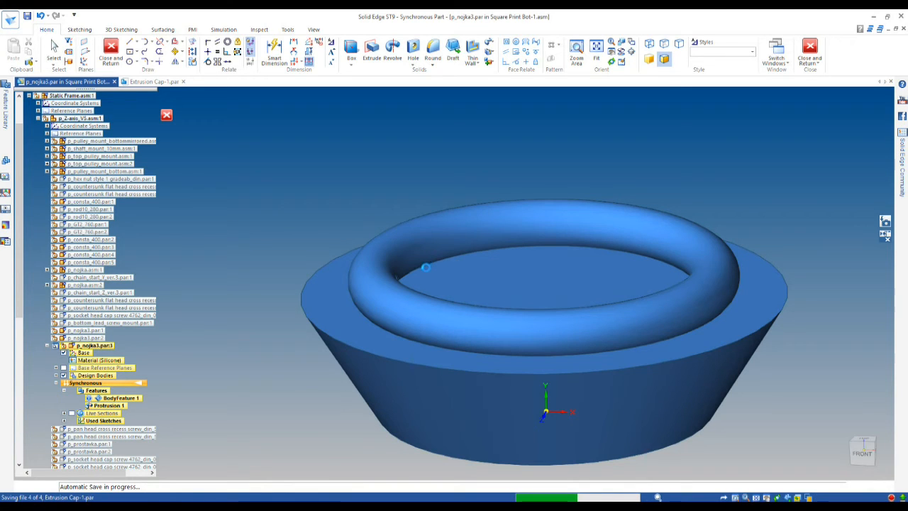
- Round the ring's inner and outer edges where it meets the base's upper face with a 0.25 mm radius
left_click(425, 267)
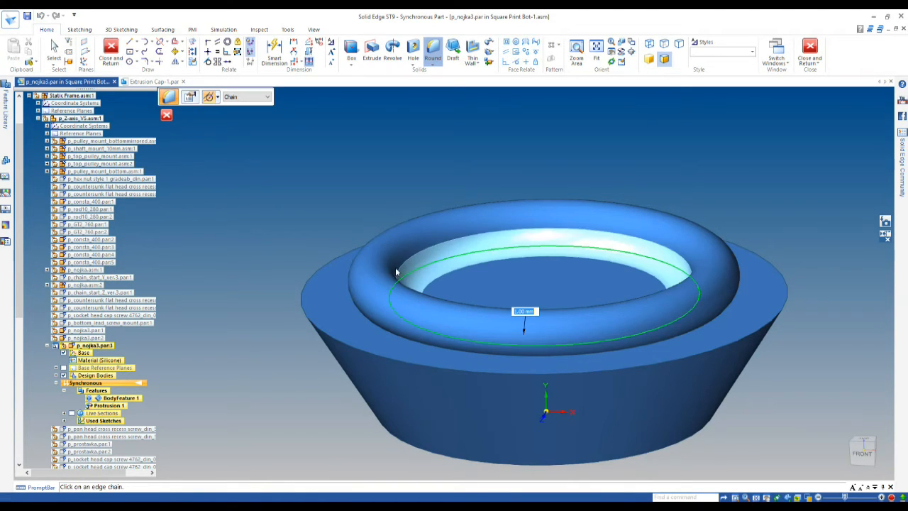
left_click(396, 268)
type("0.25")
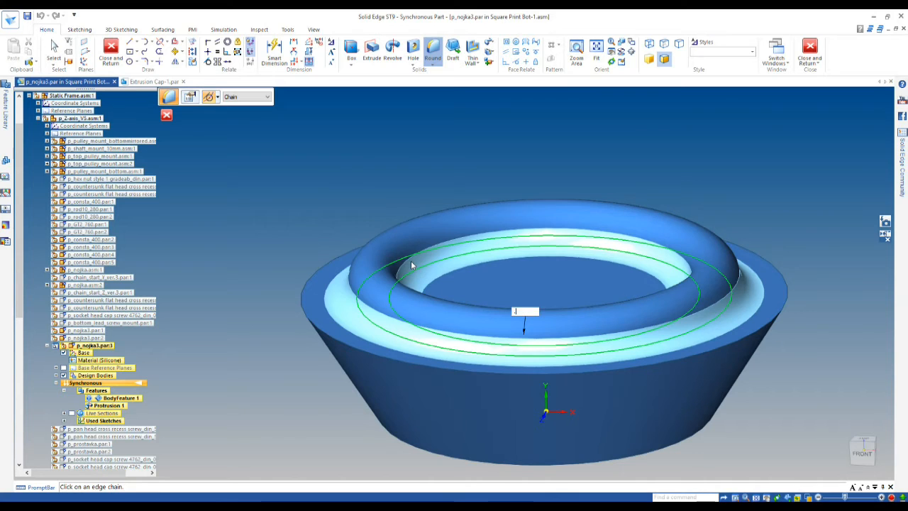
key("Return")
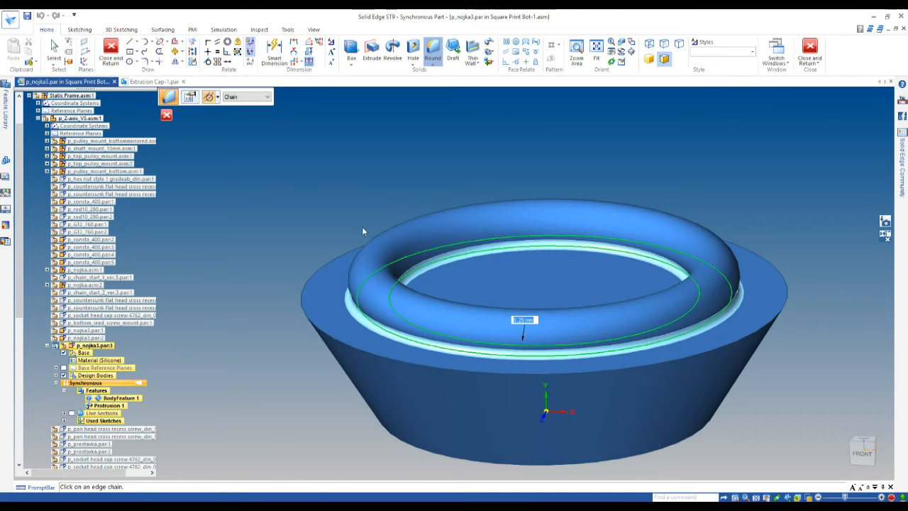
key("Return")
mouse_move(287, 309)
middle_mouse_down()
mouse_move(309, 286)
mouse_move(302, 309)
middle_mouse_up()
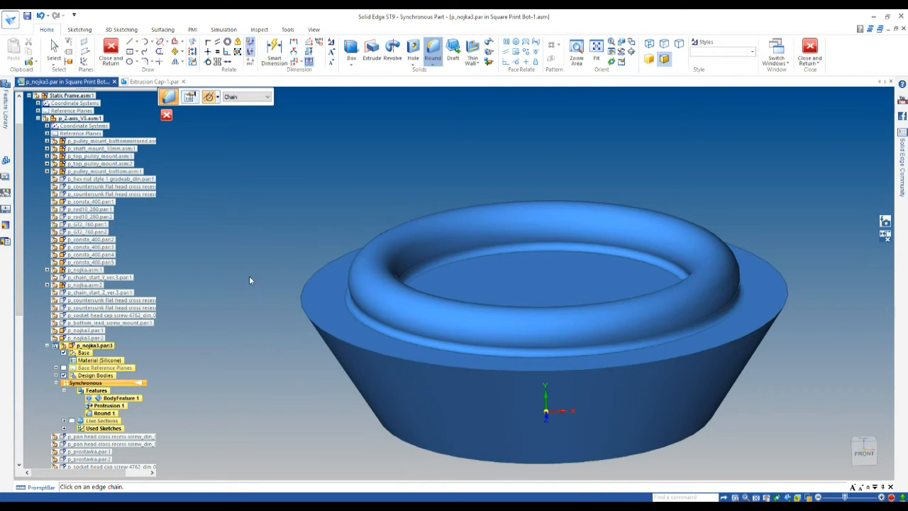
left_click(167, 115)
- Show the knurled knob over the conical base and examine how the ring sits inside it
middle_click_drag(349, 350, 344, 333)
scroll(391, 243, "up", 5)
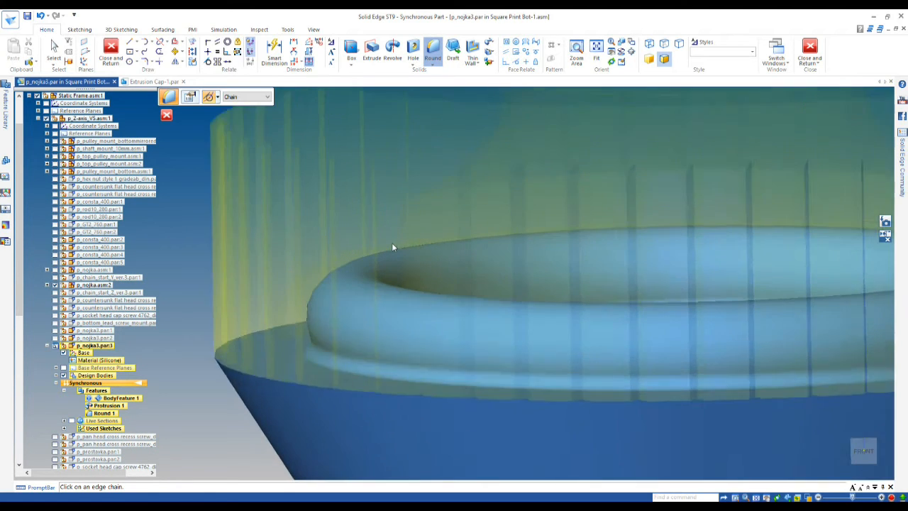
scroll(408, 259, "down", 5)
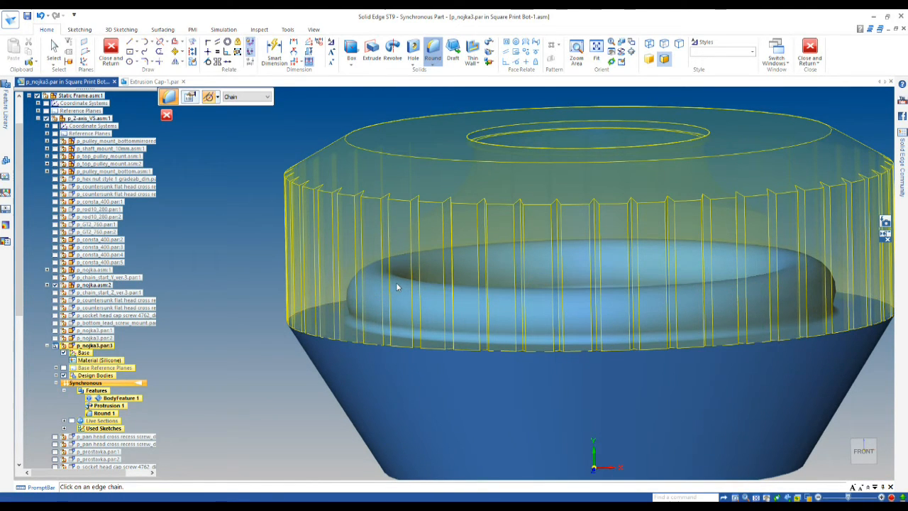
- Set the major diameter of the ring on the conical base to 15.5 mm and return to the assembly
key("Escape")
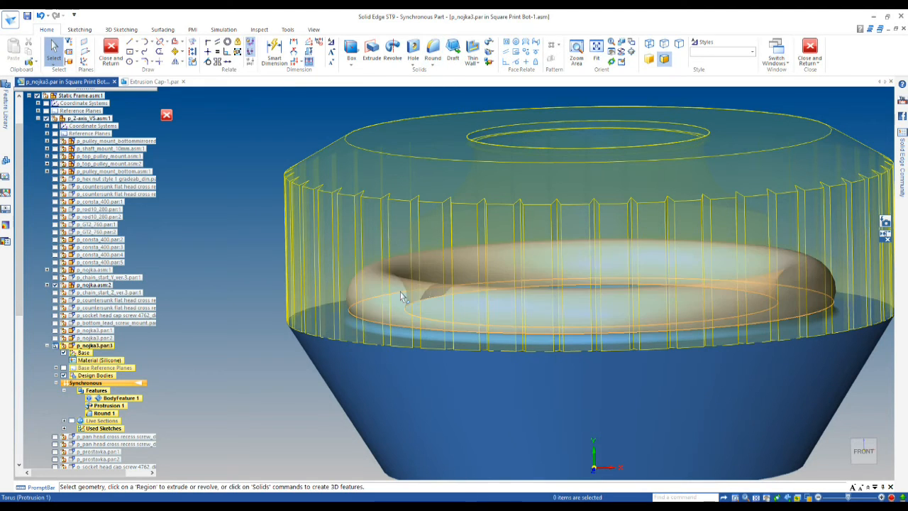
left_click(400, 292)
left_click(575, 279)
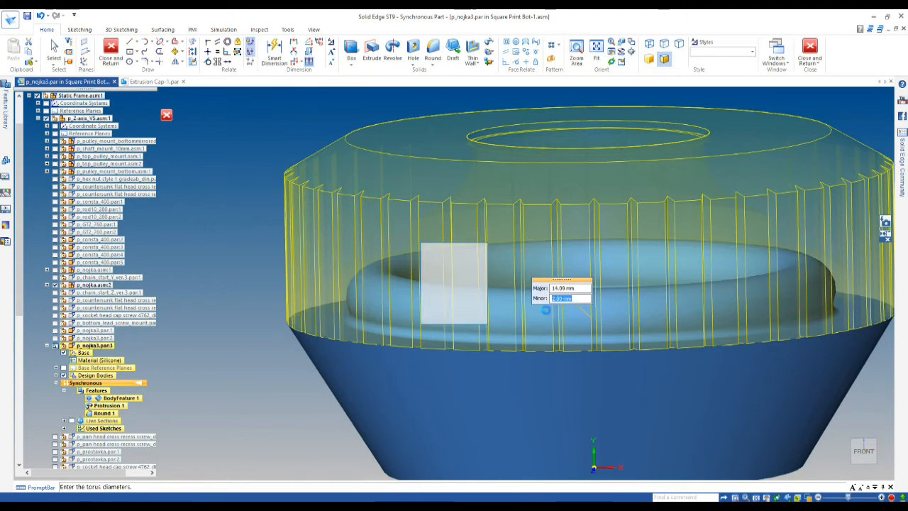
left_click(576, 290)
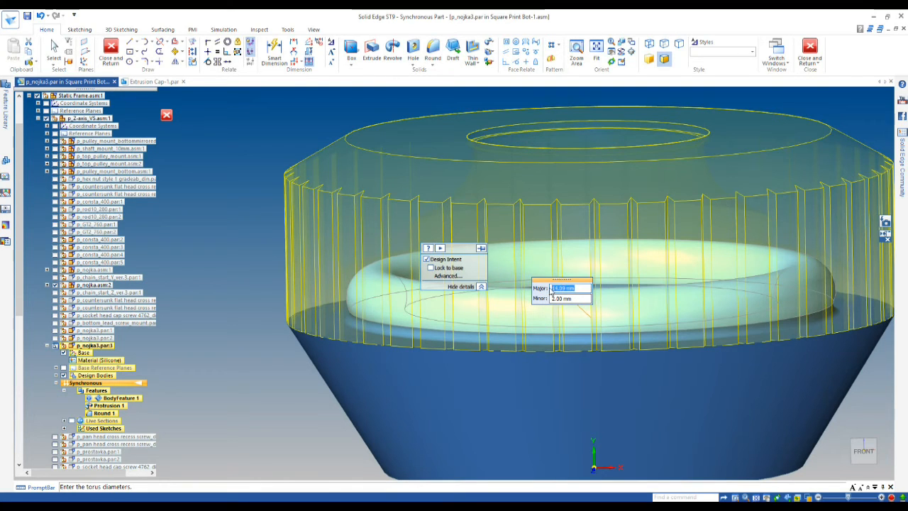
type("15")
key("Tab")
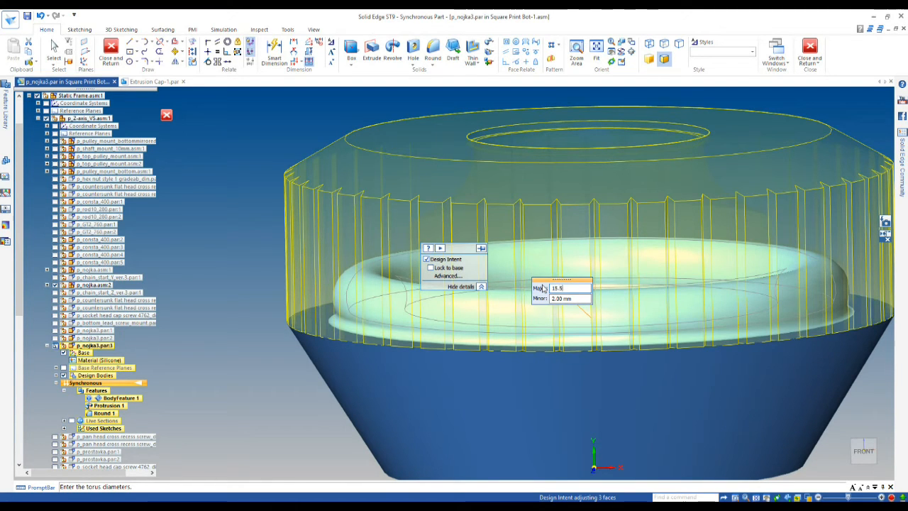
key("Tab")
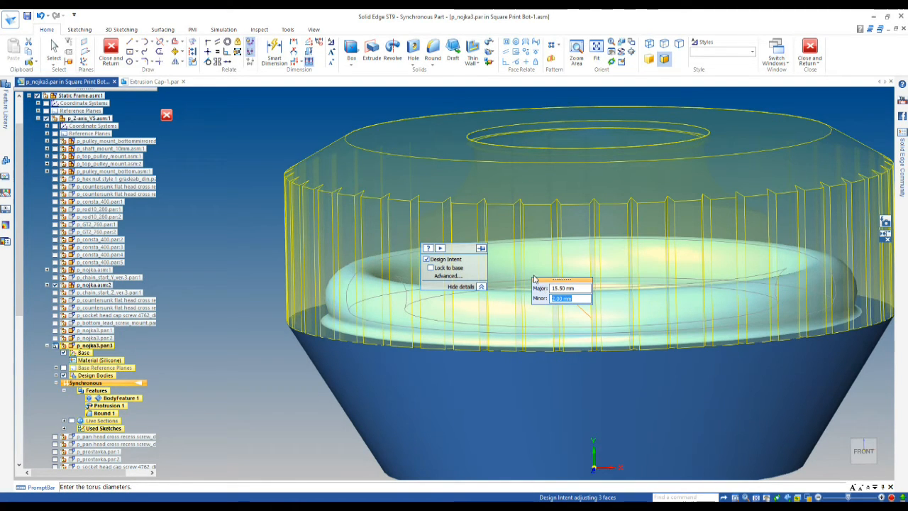
middle_click_drag(627, 380, 553, 368)
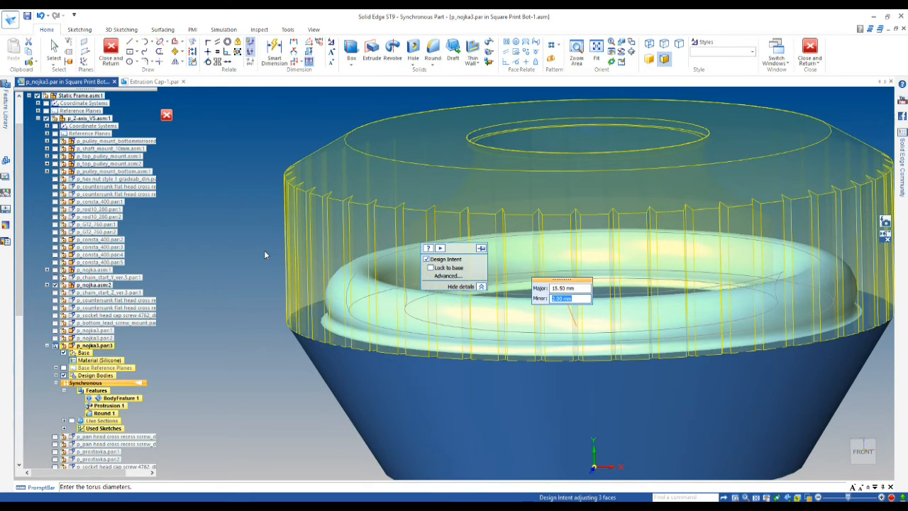
key("Return")
key("Escape")
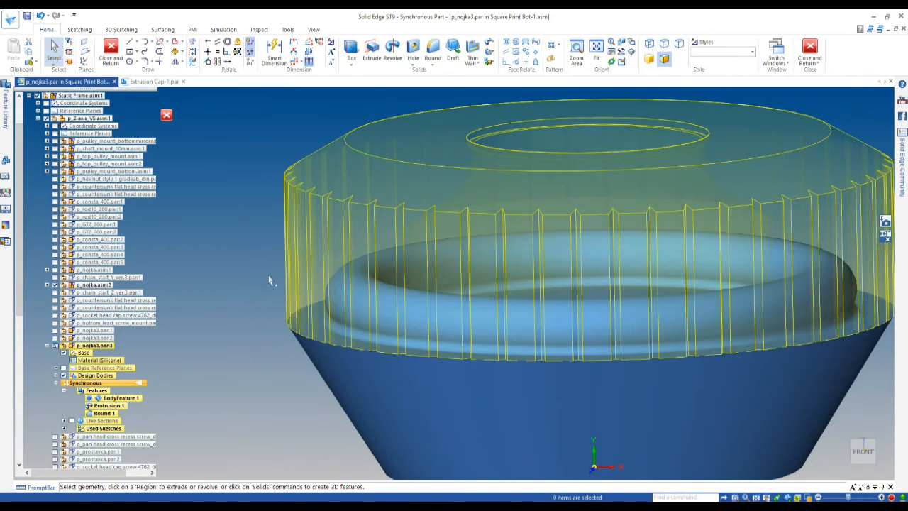
left_click(810, 49)
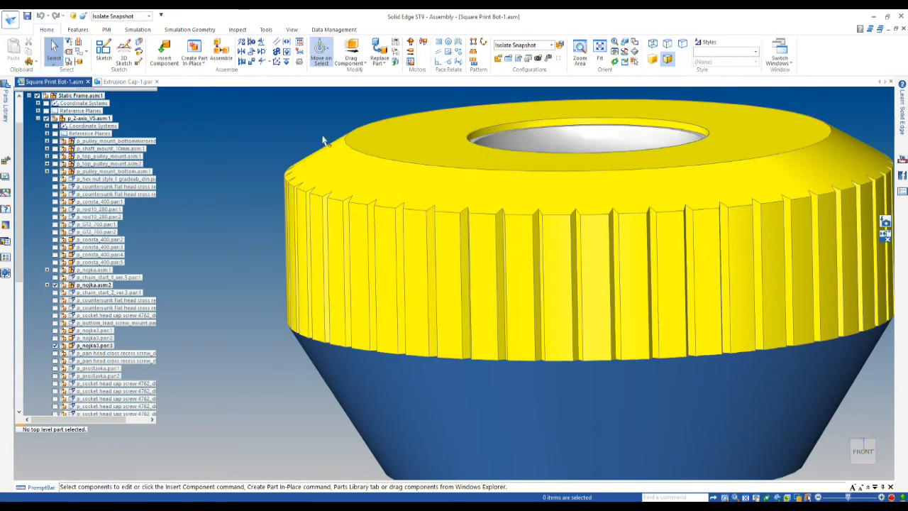
- Subtract the conical base from the knurled knob at assembly level, with hole recognition enabled
left_click(78, 30)
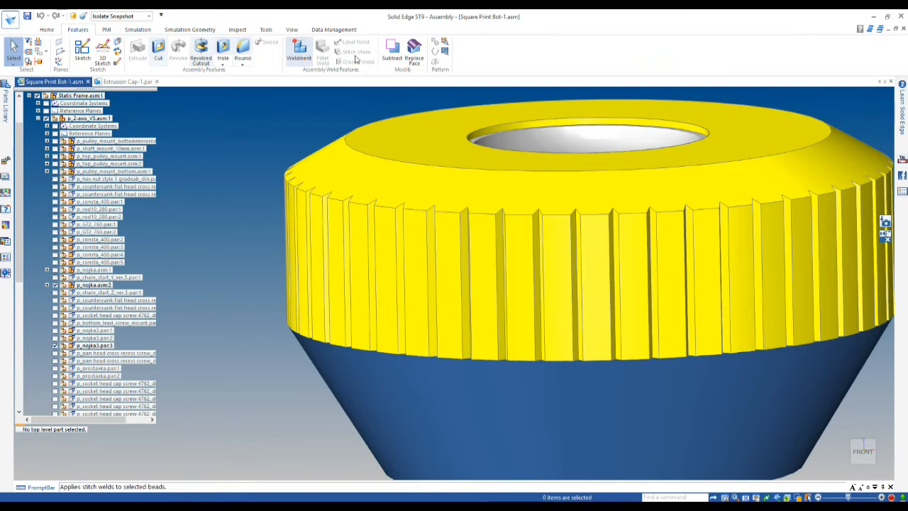
left_click(392, 51)
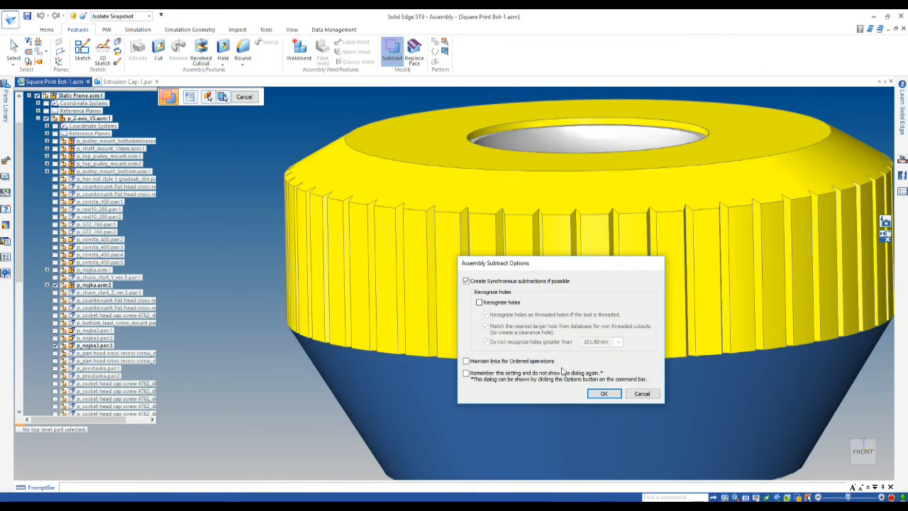
left_click(480, 303)
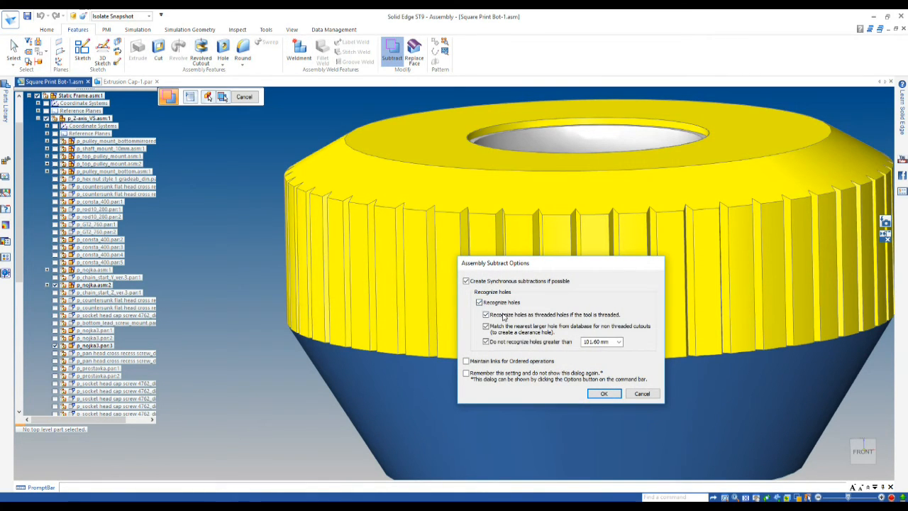
left_click(604, 393)
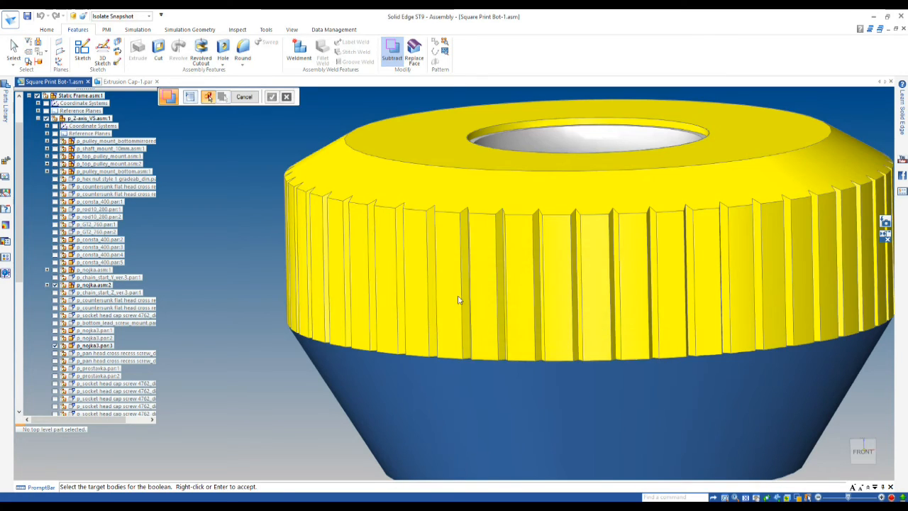
left_click(421, 292)
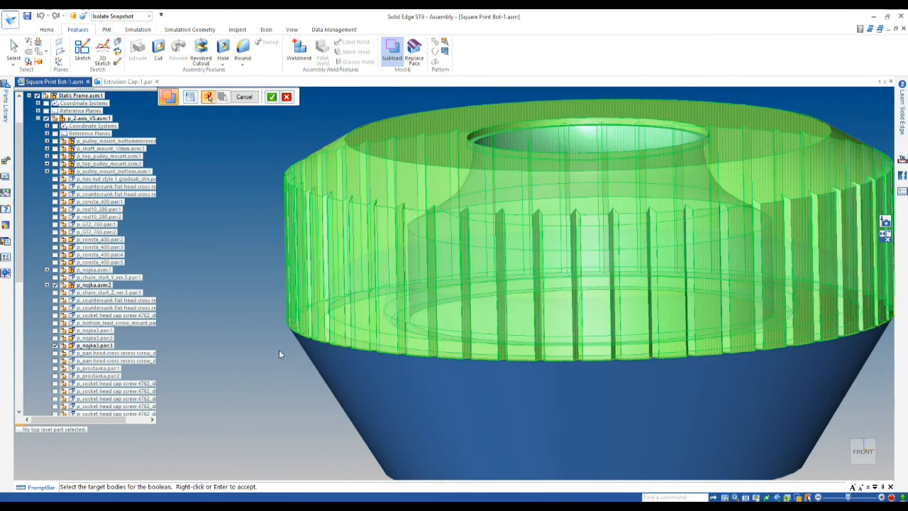
right_click(279, 351)
left_click(381, 379)
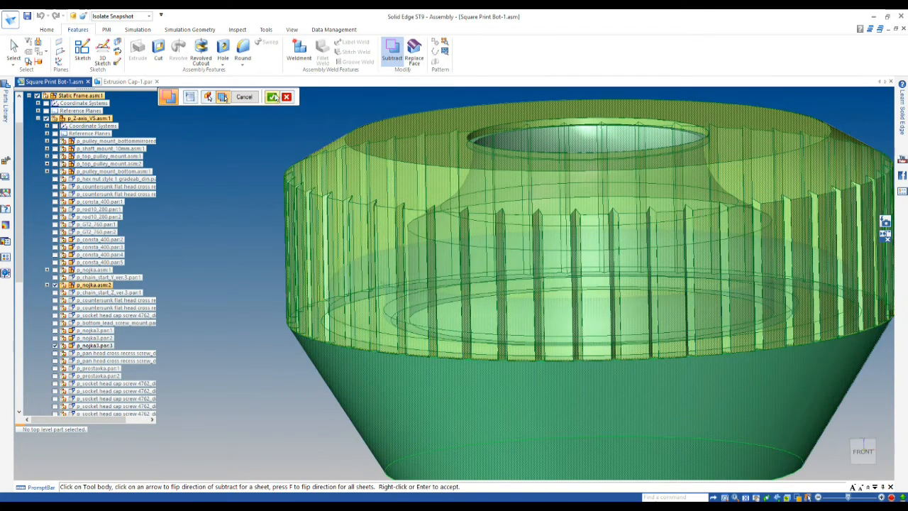
left_click(273, 96)
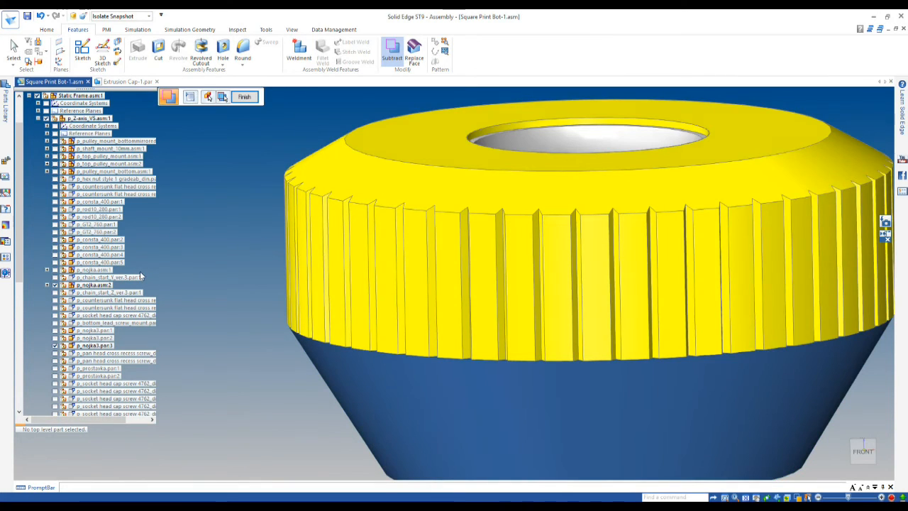
- Edit the knurled knob in place to examine the ring-shaped groove in its underside, and return to the assembly
middle_click_drag(272, 320, 275, 289)
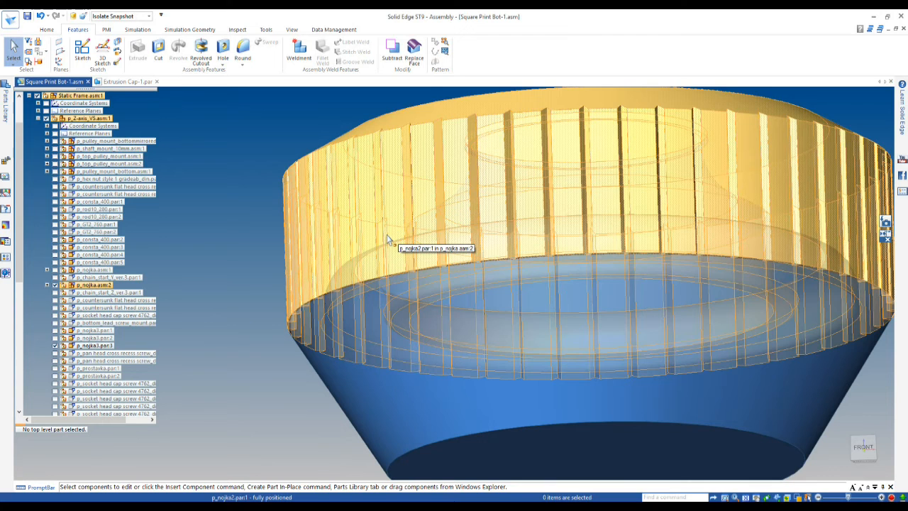
right_click(387, 237)
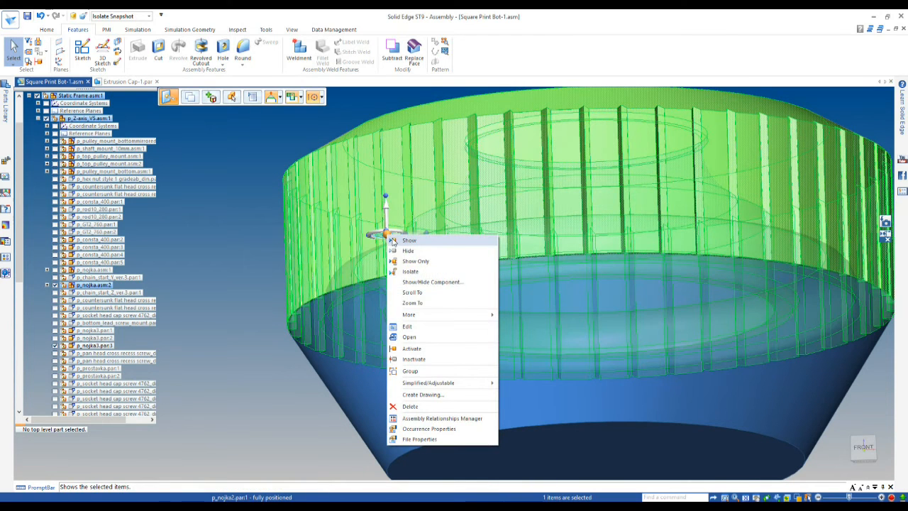
left_click(408, 326)
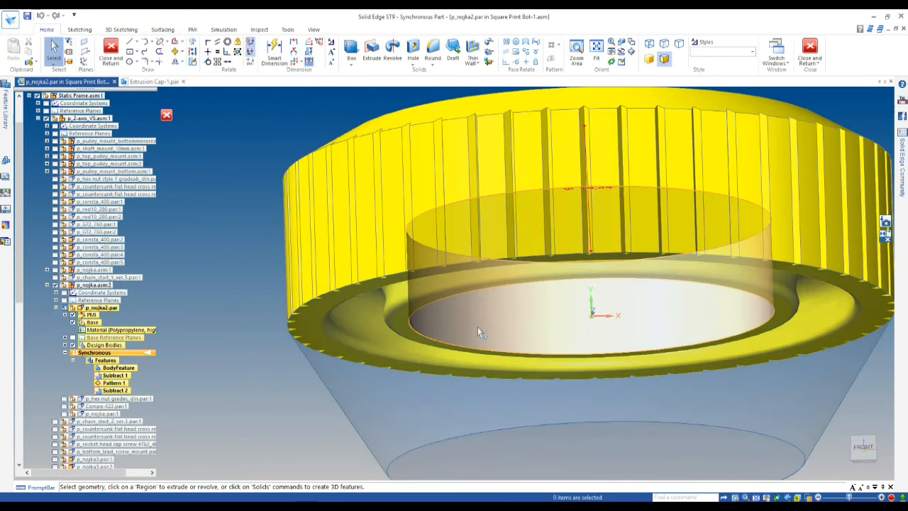
mouse_move(402, 308)
middle_mouse_down()
mouse_move(408, 284)
mouse_move(405, 315)
mouse_move(407, 307)
middle_mouse_up()
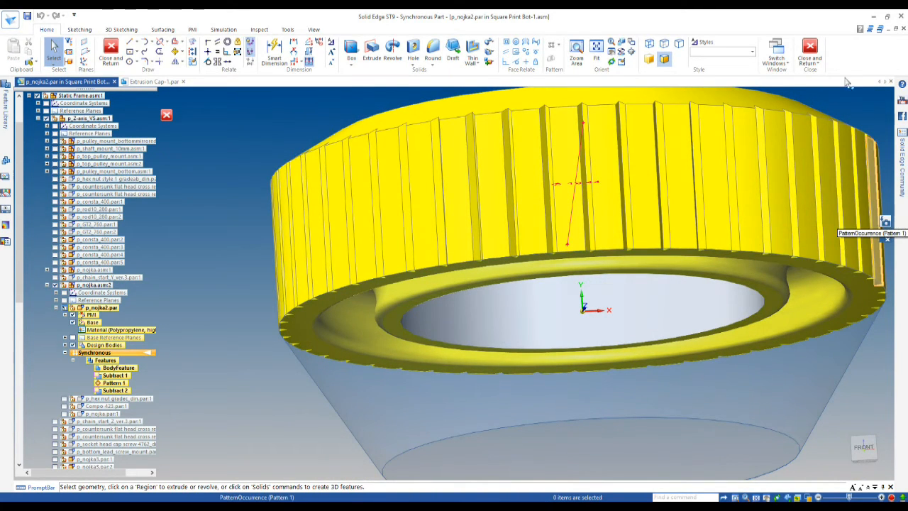
left_click(810, 54)
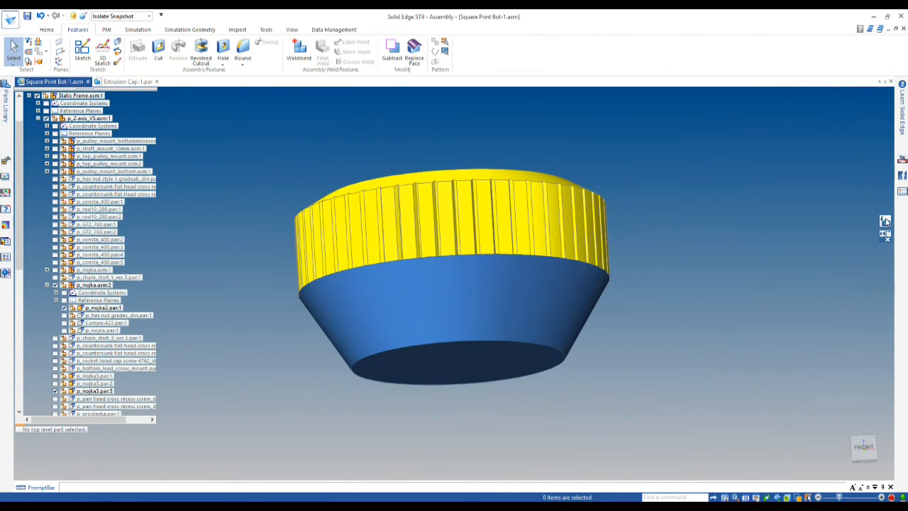
- Show all the assembly's components again and inspect the box-shaped housing p_ps.par in place before returning to the assembly
left_click(885, 222)
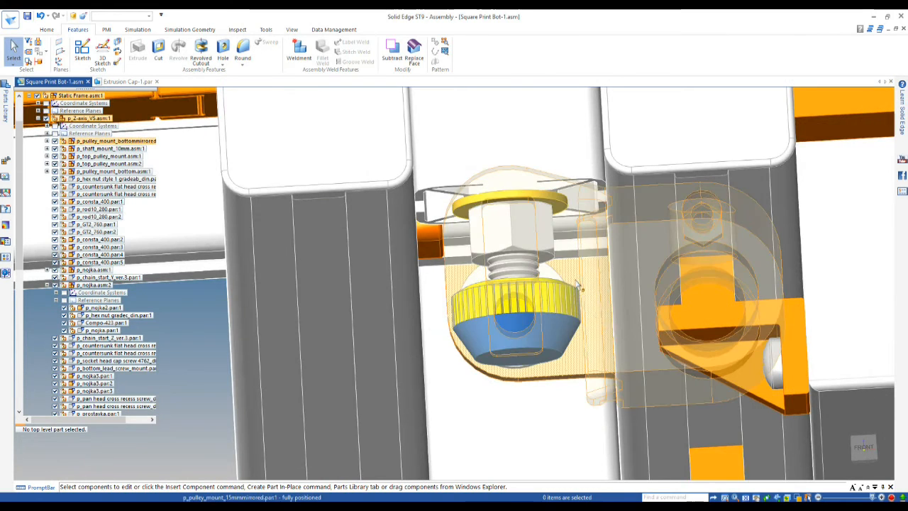
scroll(582, 347, "down", 5)
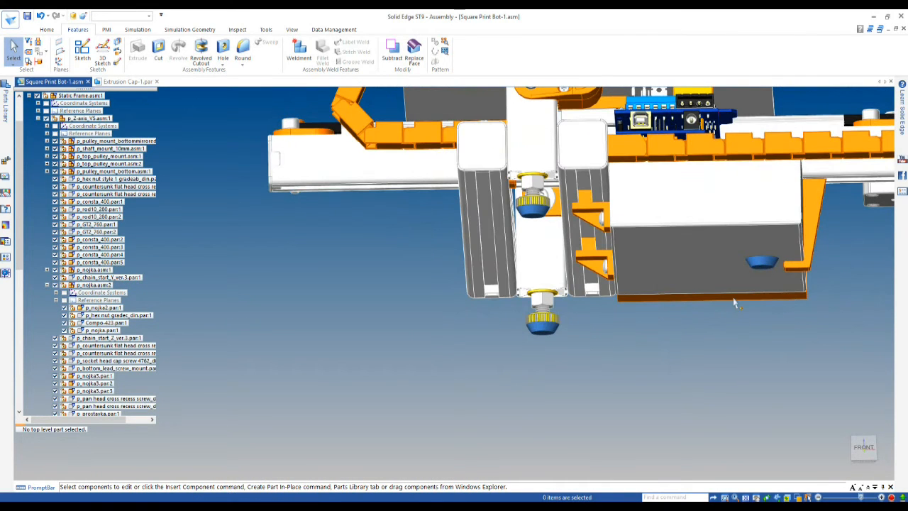
left_click(728, 277)
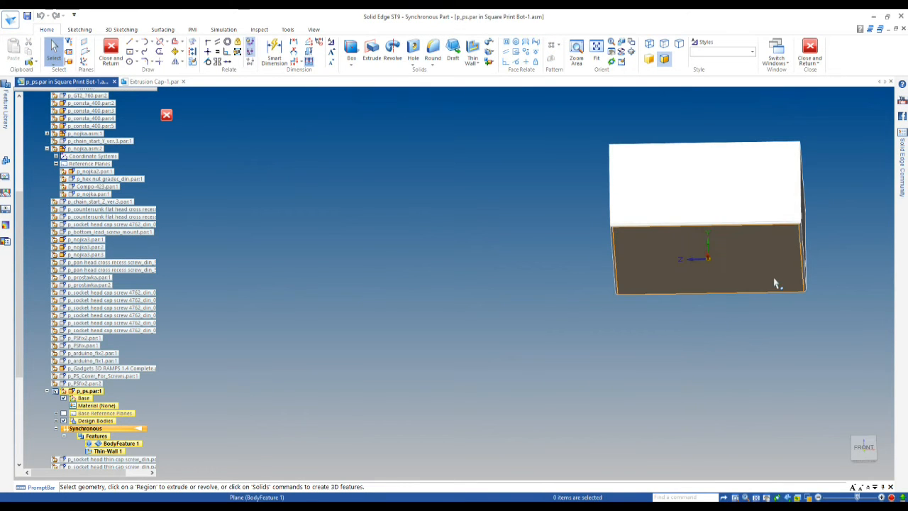
middle_click_drag(774, 280, 770, 155)
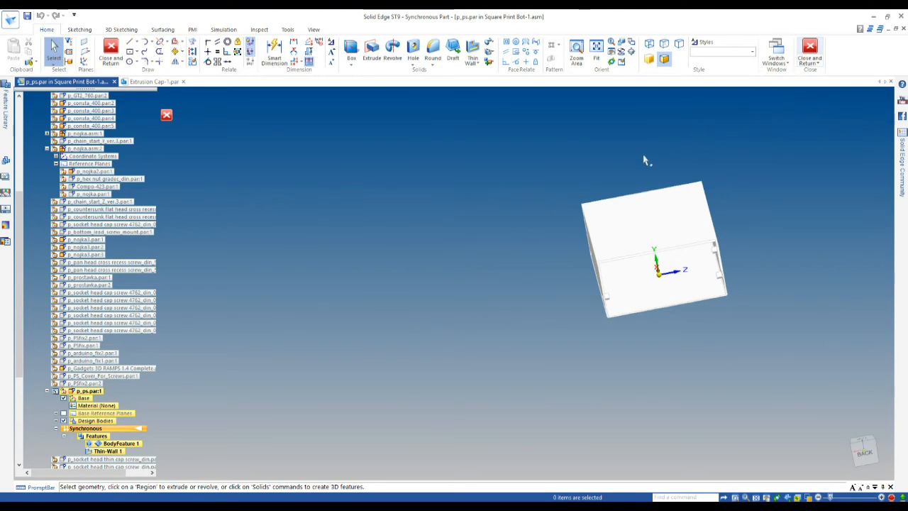
left_click(810, 54)
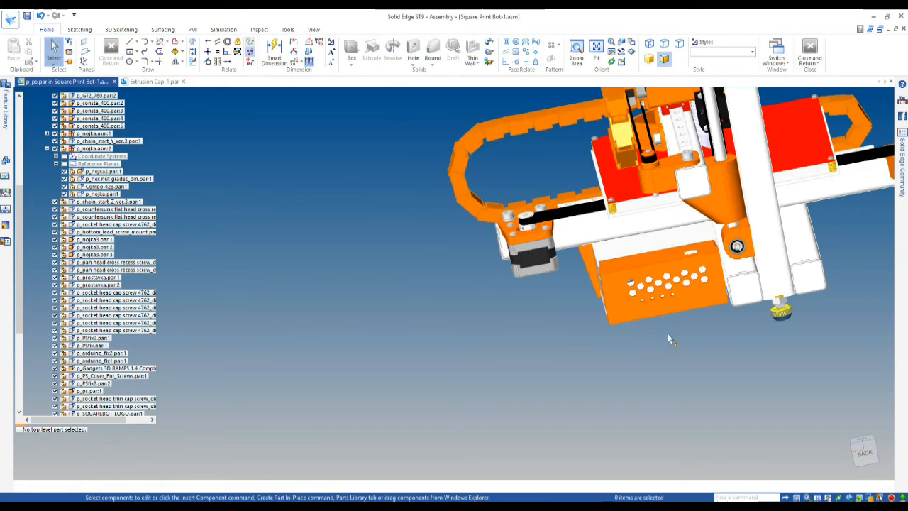
- Isolate the housing p_ps.par together with the foot base p_nojka3.par:2 beneath it
left_click(671, 292)
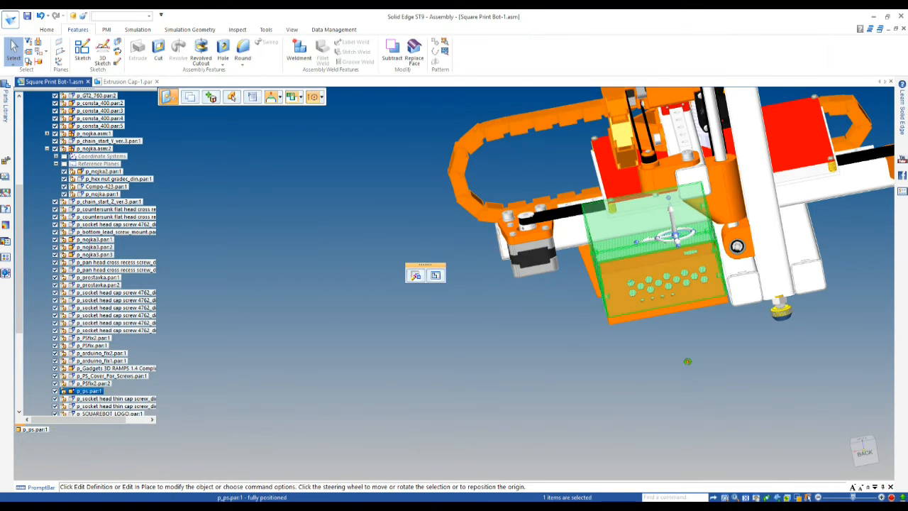
middle_click_drag(685, 361, 686, 332)
right_click(636, 293)
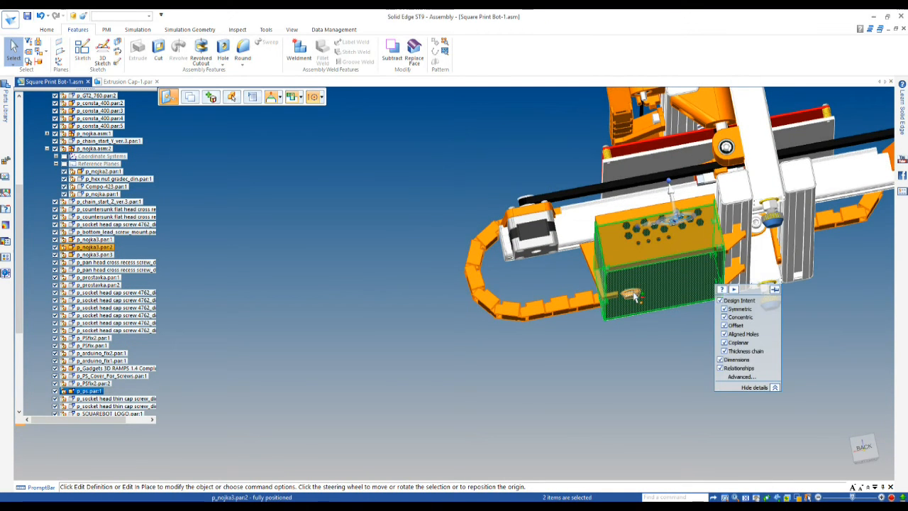
left_click(657, 329)
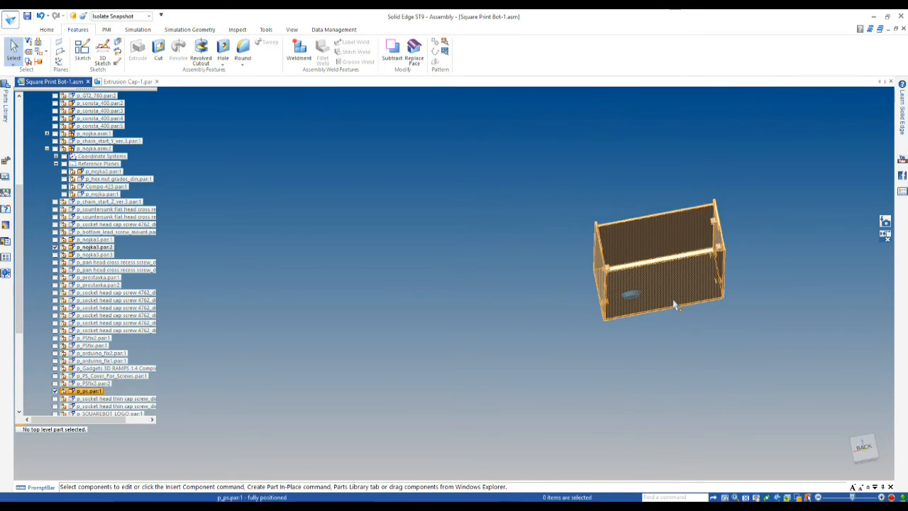
middle_click_drag(662, 332, 645, 355)
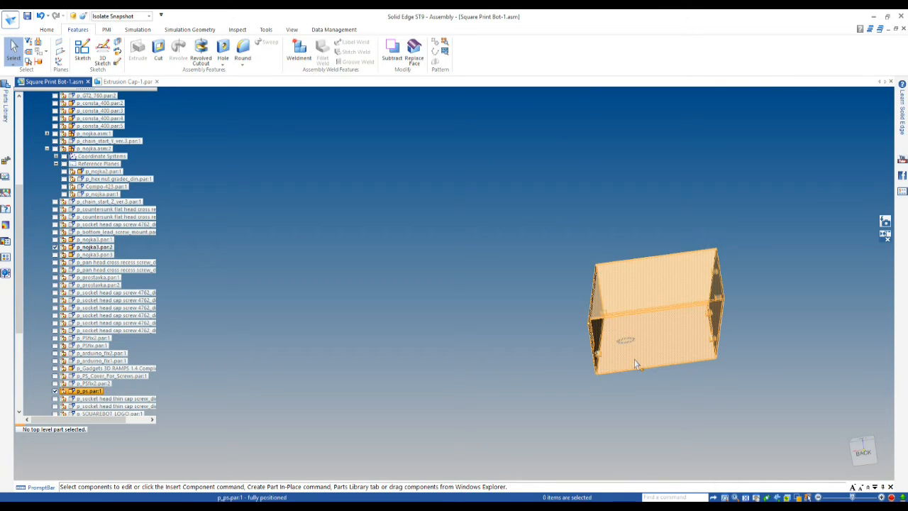
scroll(634, 361, "up", 10)
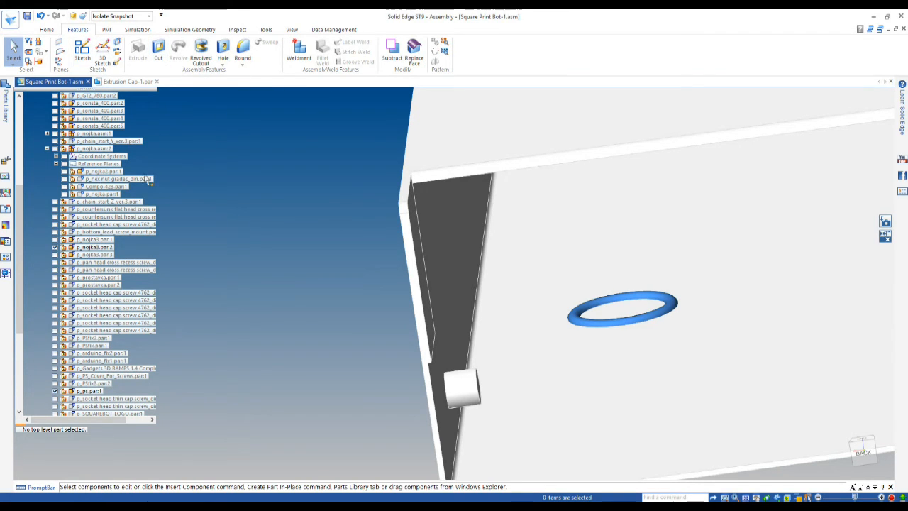
- Edit the housing p_ps.par in place and subtract the foot base p_nojka3.par:2 from its body
left_click(603, 249)
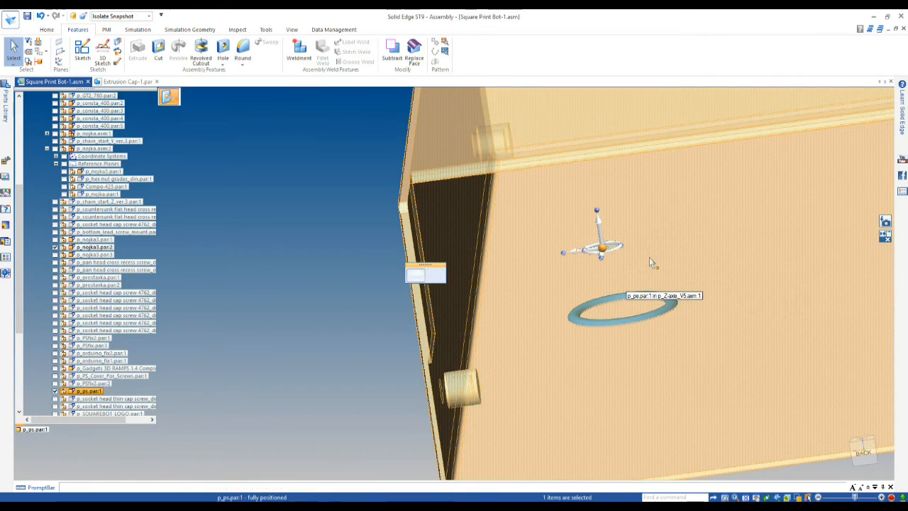
left_click(649, 256)
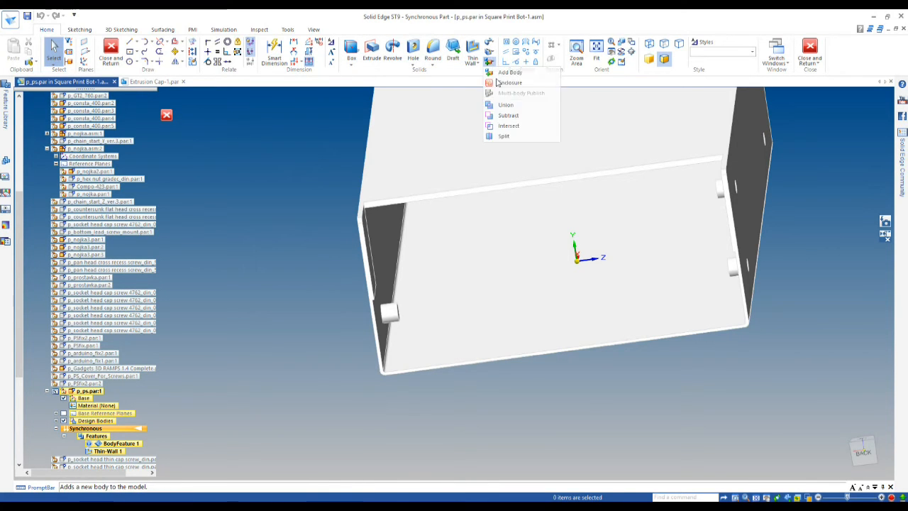
left_click(505, 116)
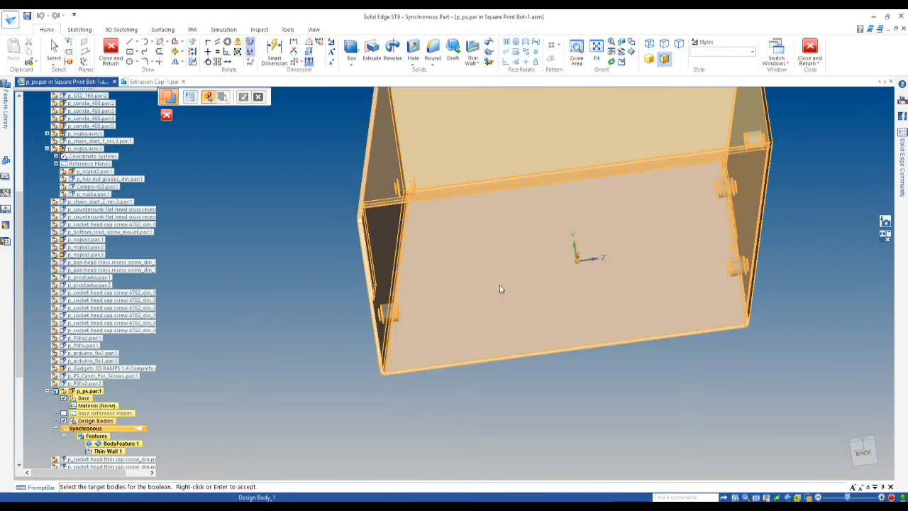
left_click(500, 288)
right_click(482, 384)
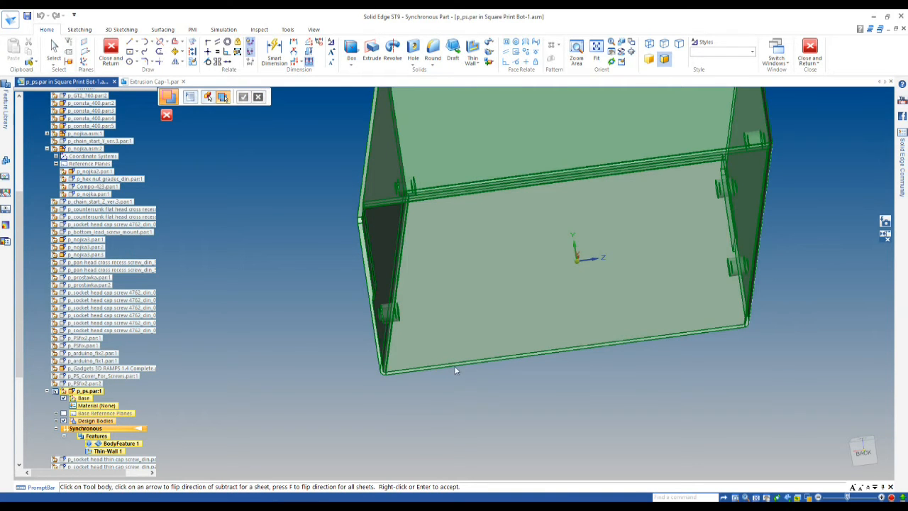
left_click(469, 278)
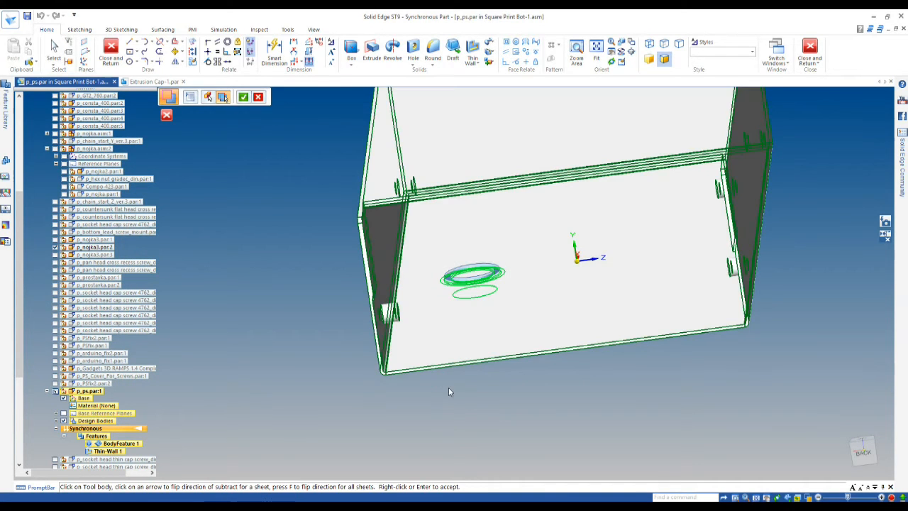
left_click(244, 98)
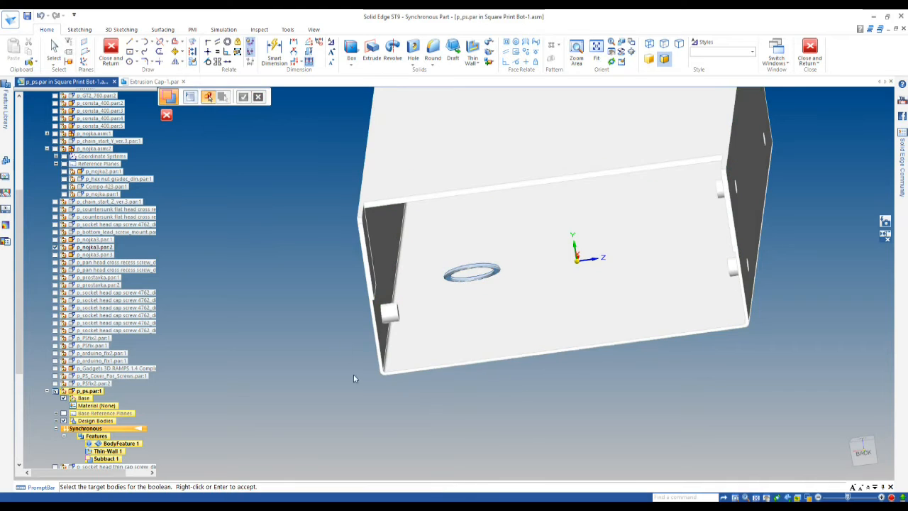
key("Escape")
scroll(340, 386, "down", 1)
middle_click_drag(338, 391, 435, 270)
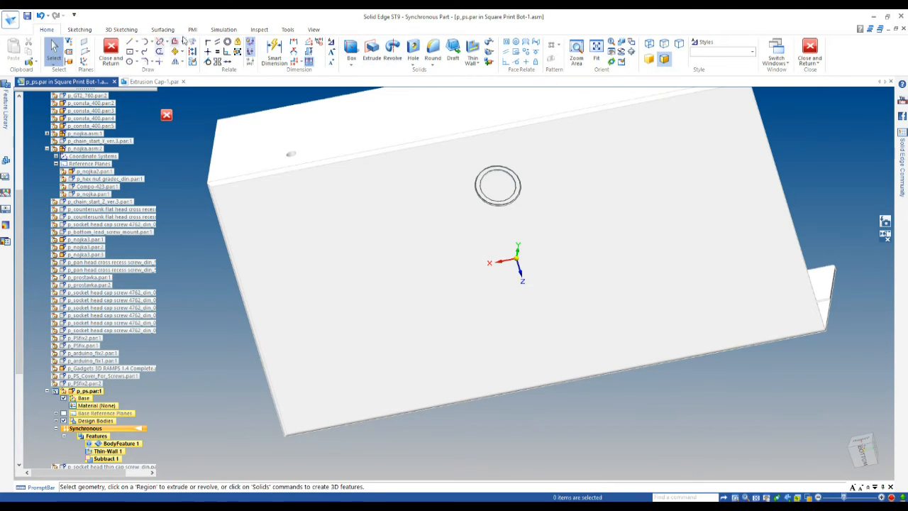
- Project the outer silhouette edge of the ring-shaped groove into a sketch on the housing's bottom face
left_click(192, 44)
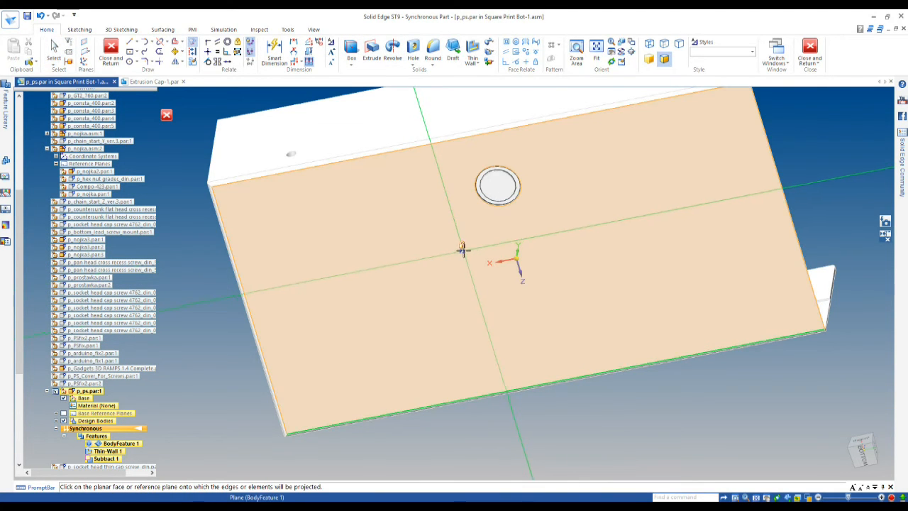
left_click(462, 247)
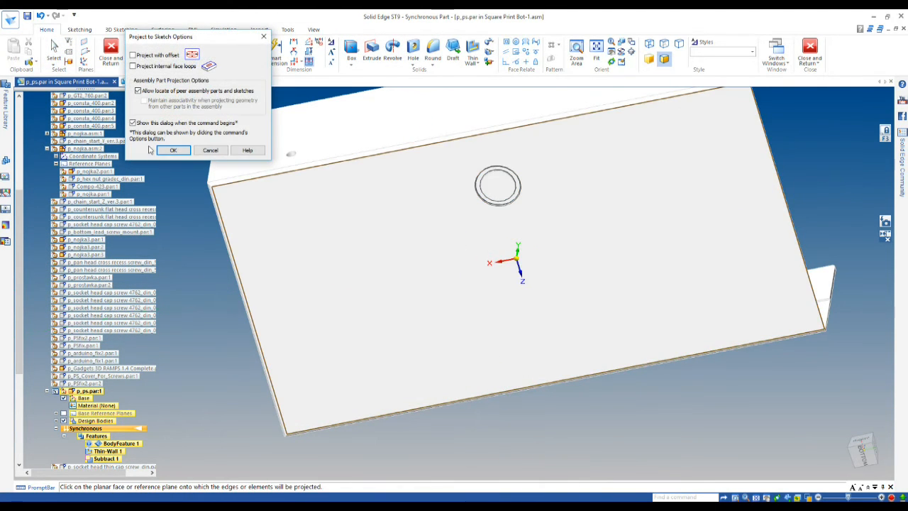
left_click(173, 151)
key("ctrl+h")
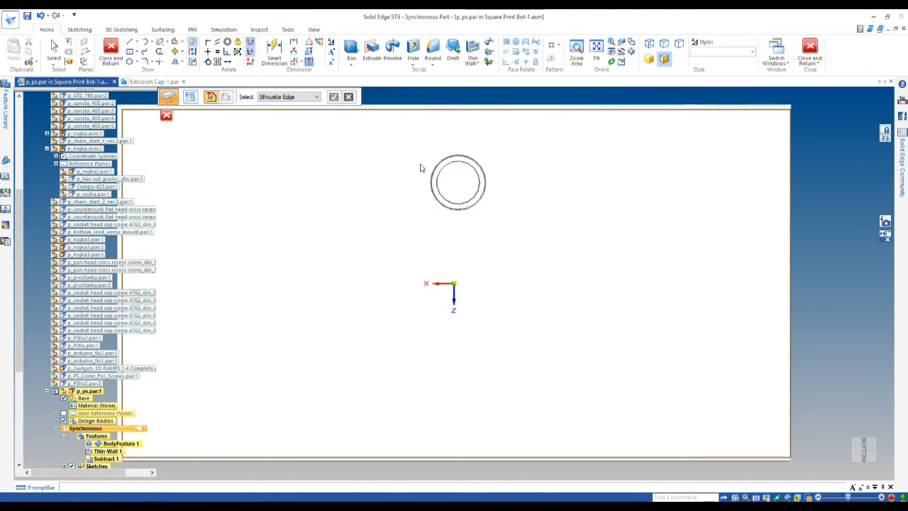
scroll(426, 177, "up", 5)
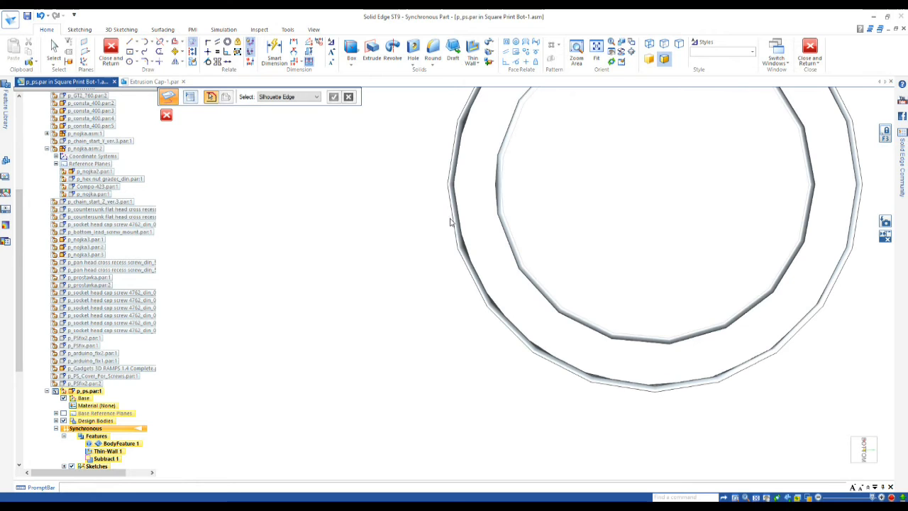
left_click(808, 497)
left_click(809, 462)
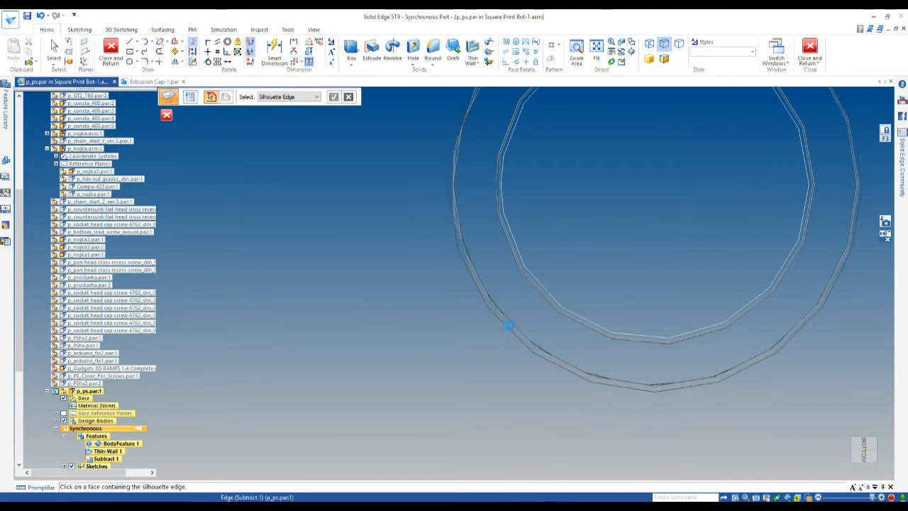
scroll(420, 337, "down", 4)
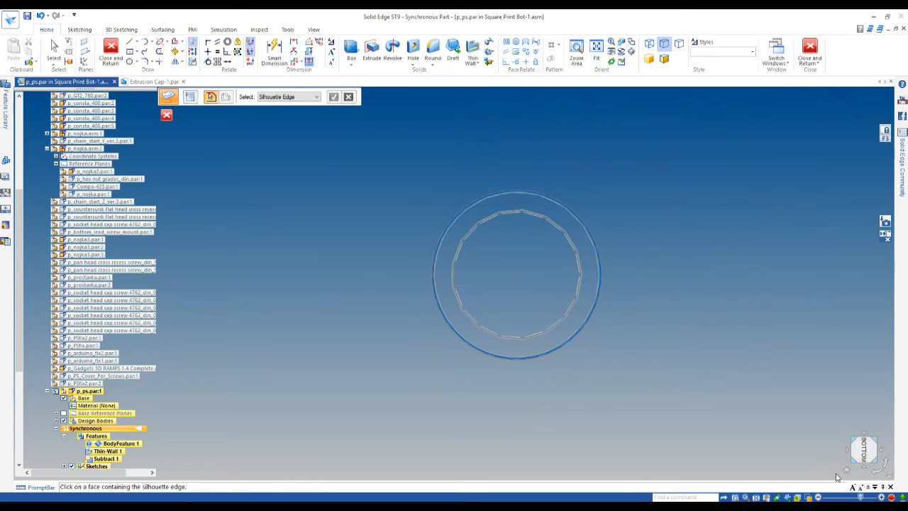
left_click(814, 497)
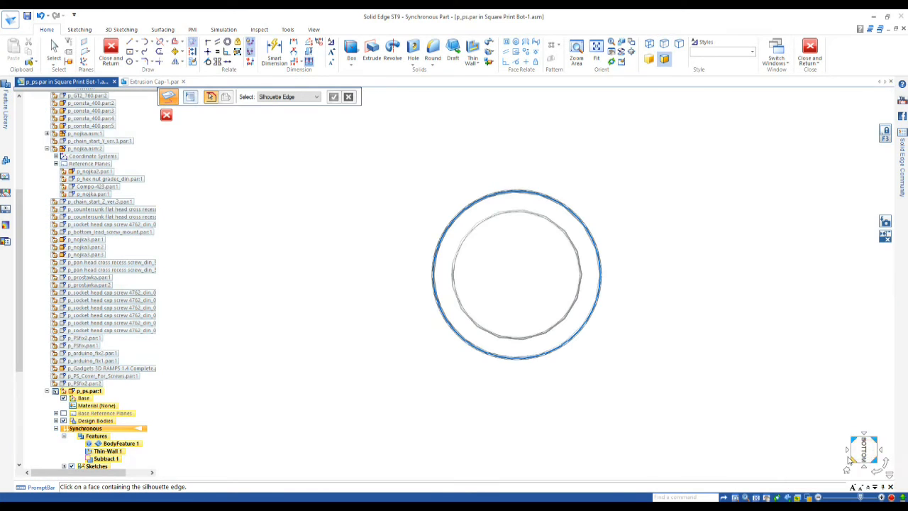
middle_click_drag(653, 246, 587, 225)
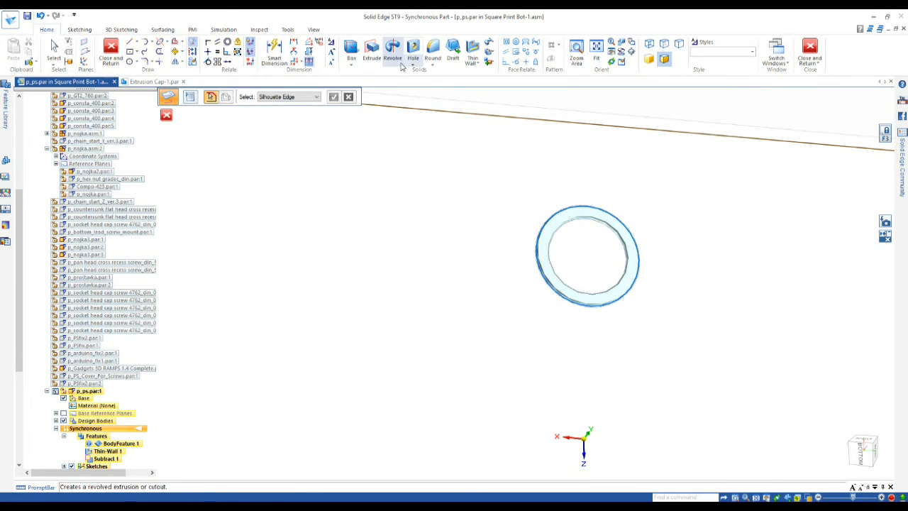
key("Escape")
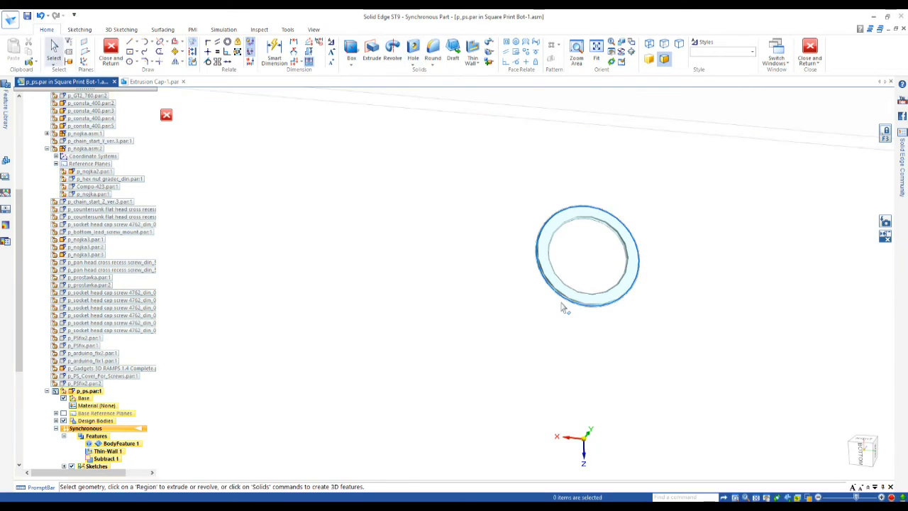
- Extrude the projected circle as a symmetric cut, about 24 mm in total, through the housing's bottom wall using single-element selection
scroll(566, 308, "up", 3)
scroll(565, 302, "up", 2)
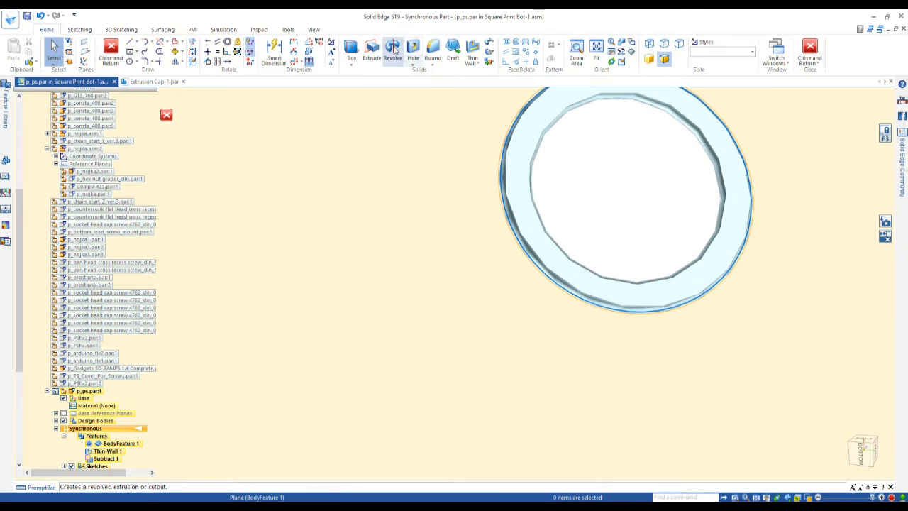
left_click(372, 49)
left_click(203, 96)
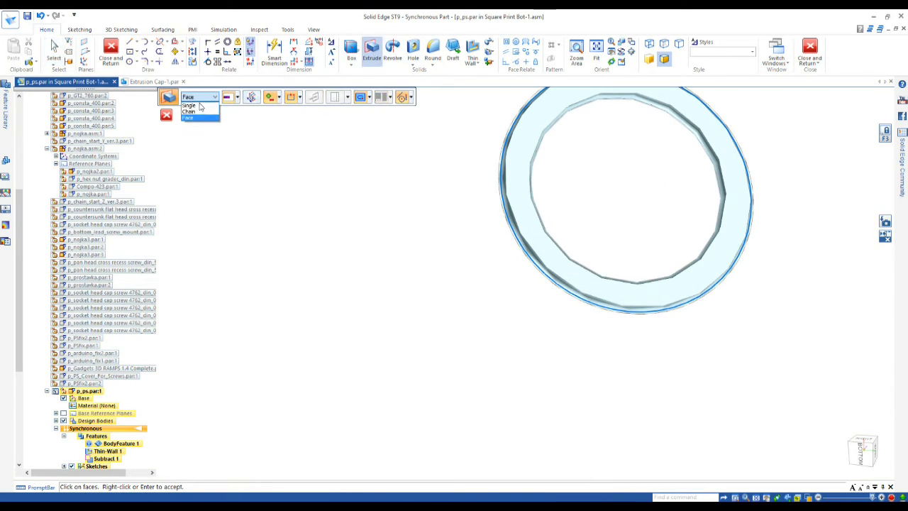
left_click(199, 114)
left_click(502, 165)
right_click(476, 233)
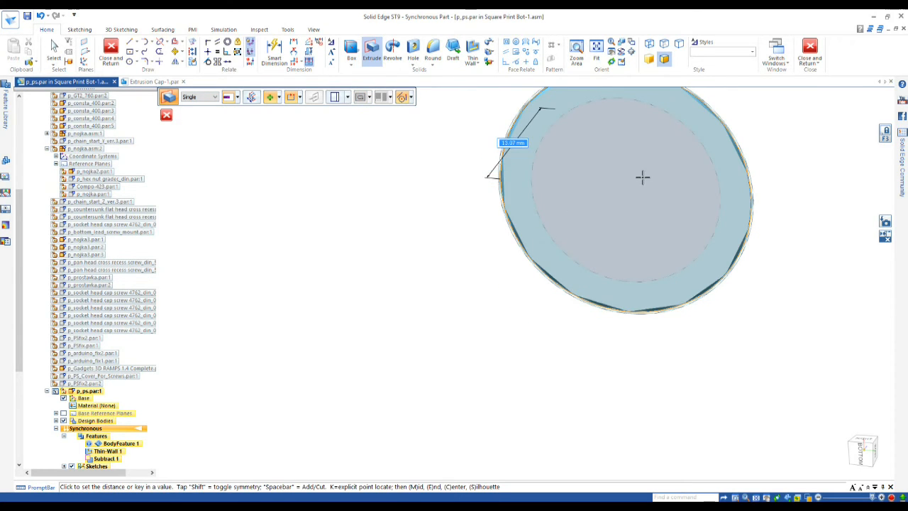
key("space")
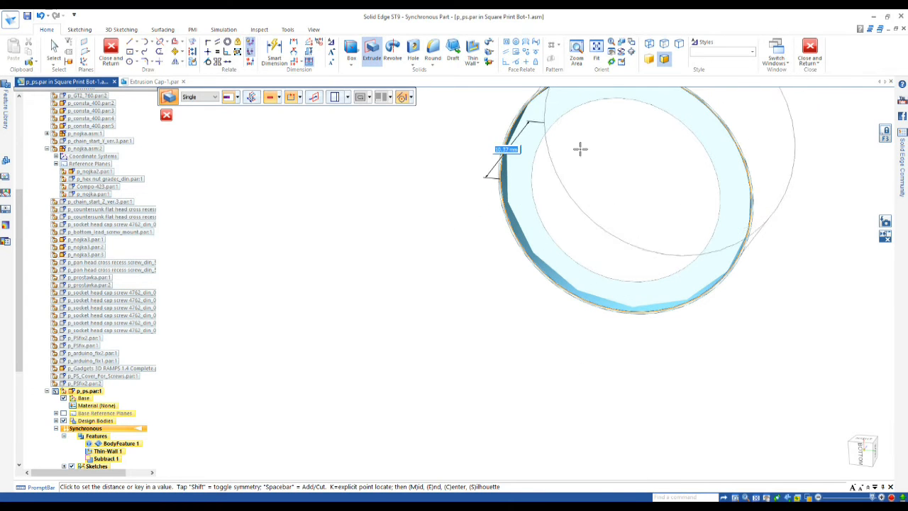
key("shift")
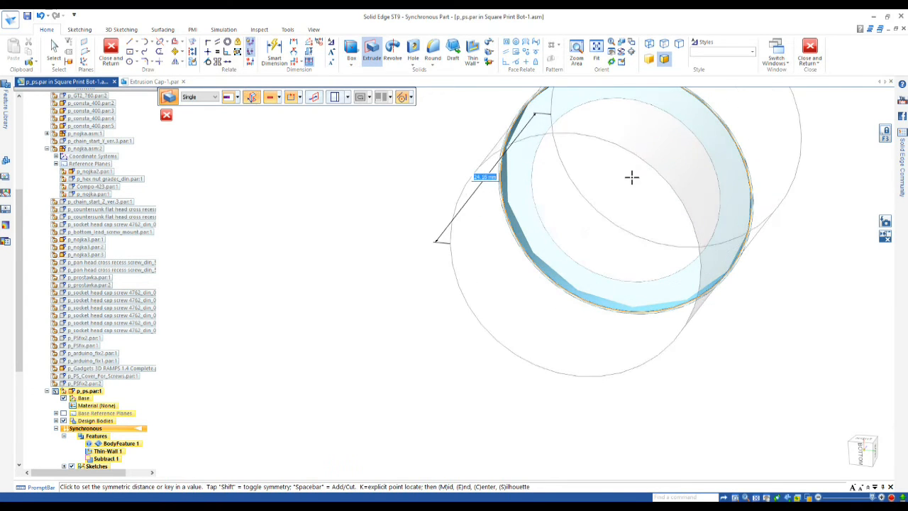
left_click(631, 176)
scroll(438, 262, "down", 3)
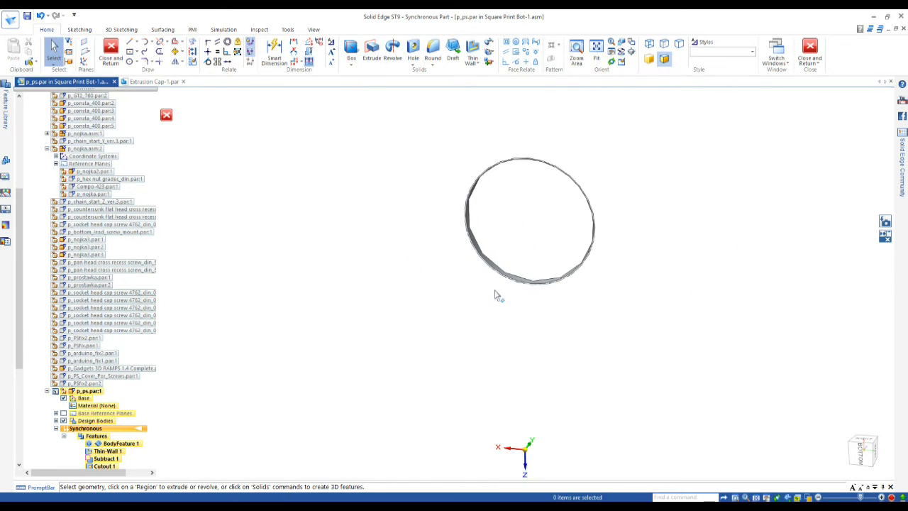
- Finish editing the housing, return to the full Square Print Bot assembly and save it
left_click(810, 50)
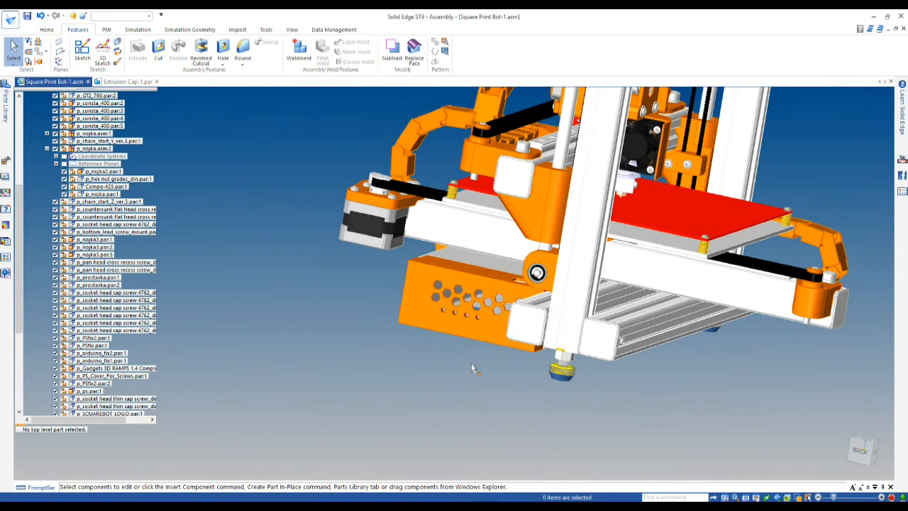
middle_click_drag(486, 384, 731, 385)
key("ctrl+s")
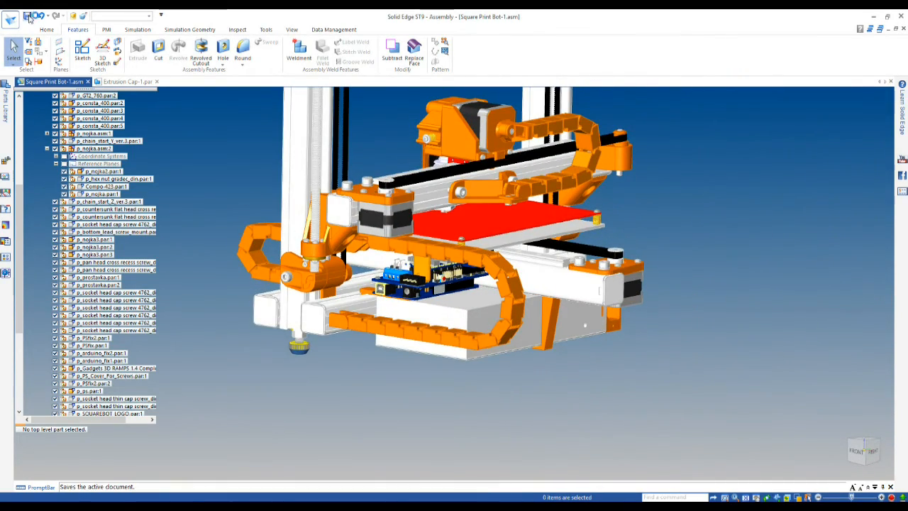
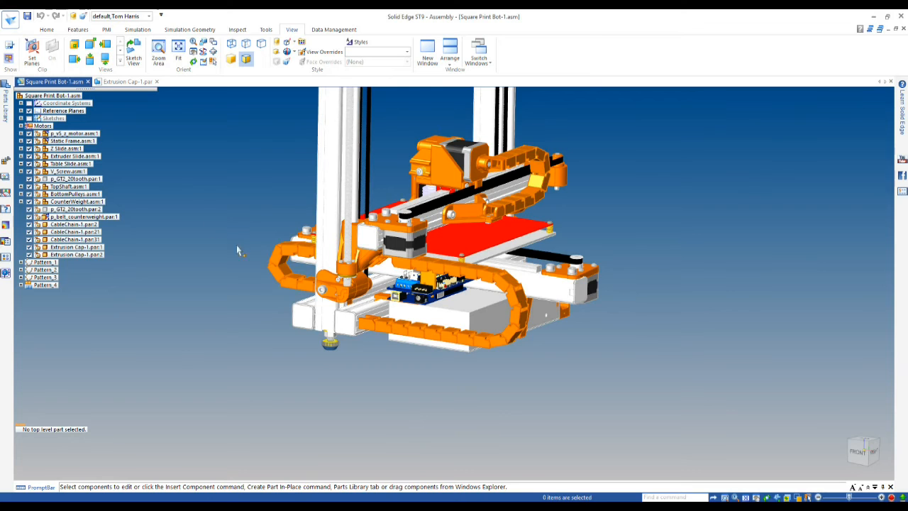
- Create a drawing of the CableChain-1 link using the metric draft template and the Drawing View Creation Wizard
right_click(276, 276)
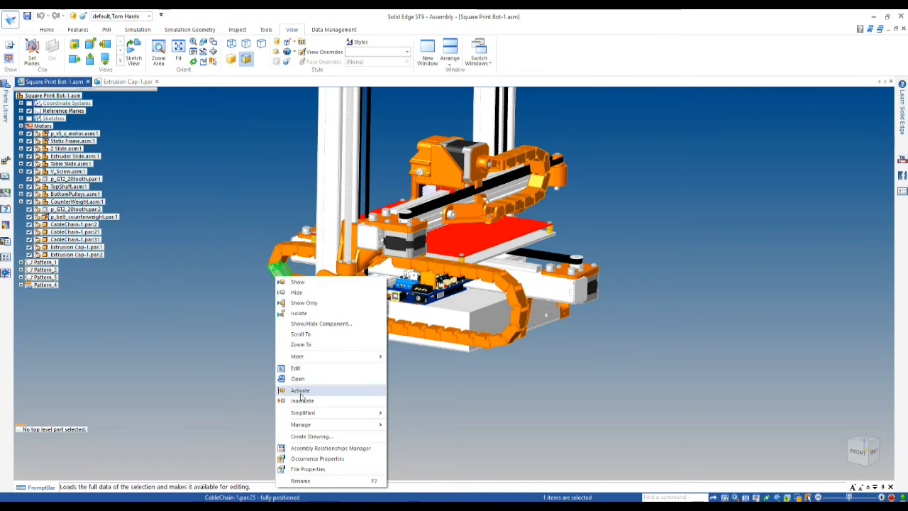
left_click(304, 436)
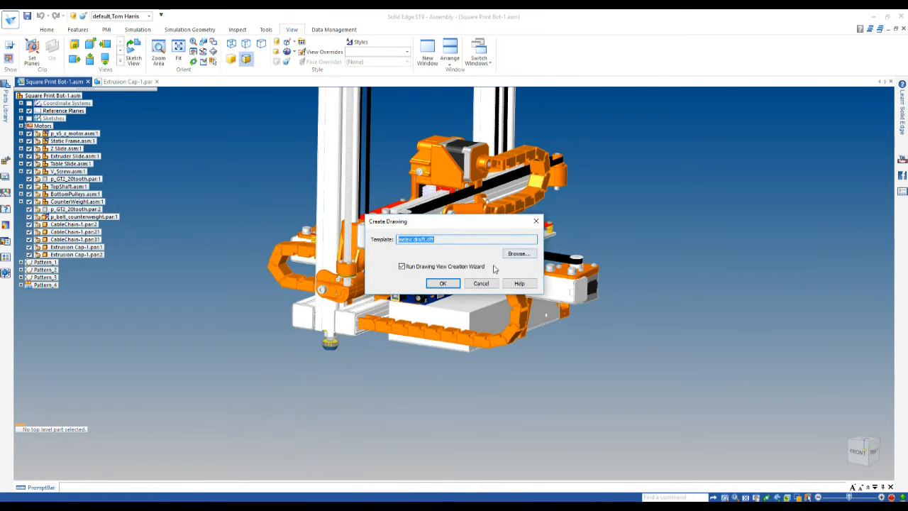
left_click(443, 283)
- Place the link's front view at 5:1, a top view above it and a shaded pictorial view beside them
scroll(462, 314, "down", 1)
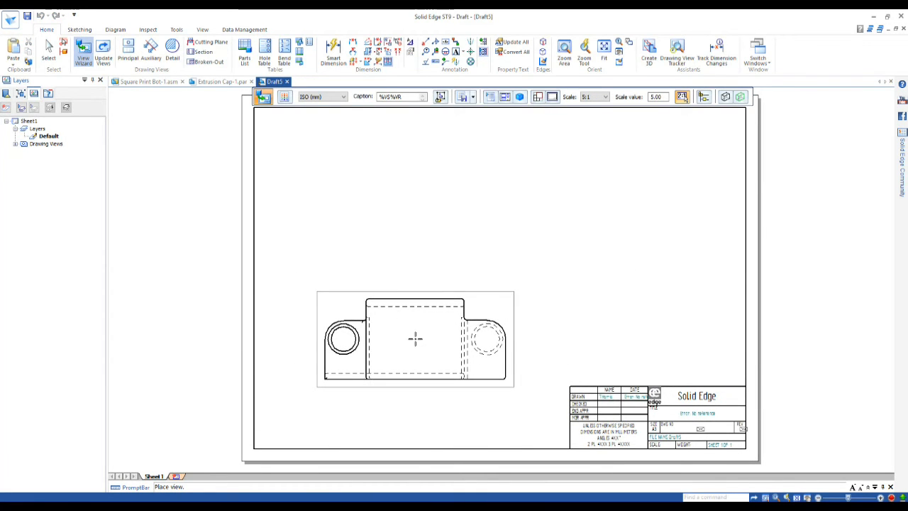
left_click(415, 339)
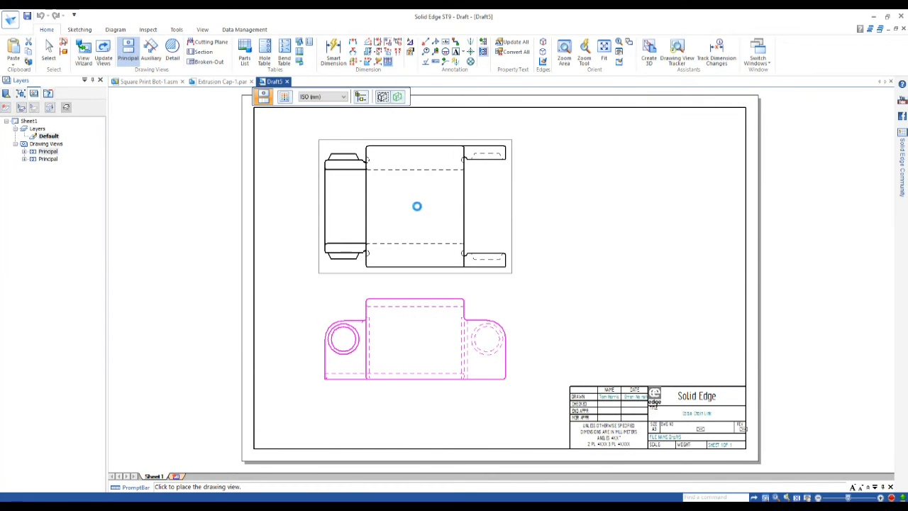
left_click(383, 96)
left_click(410, 139)
left_click(605, 291)
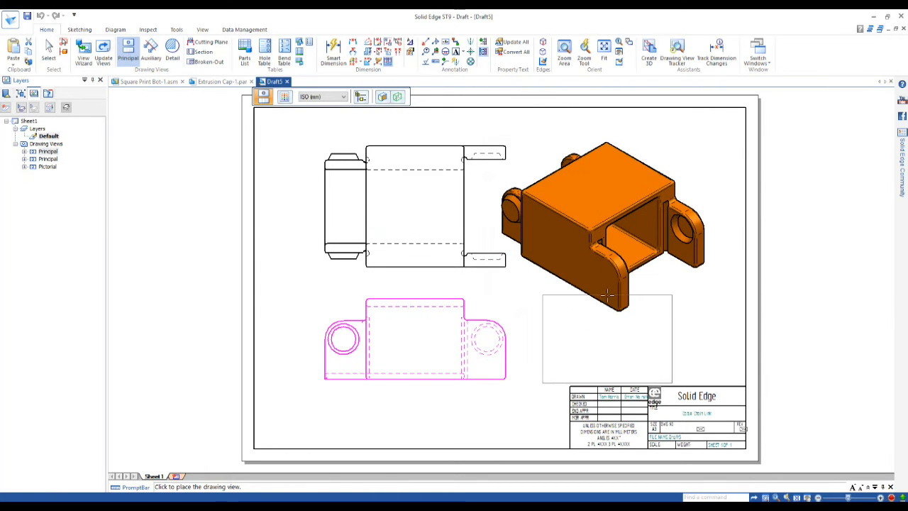
key("Escape")
- Scale the pictorial view to 2:1, reposition it in the open area, and move the front view lower on the sheet
left_click_drag(619, 279, 634, 311)
left_click(524, 96)
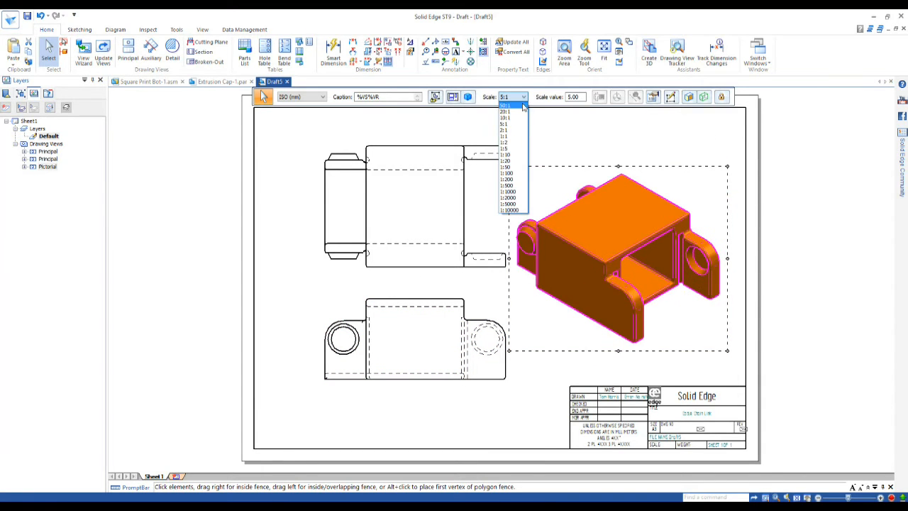
left_click(514, 133)
left_click_drag(603, 260, 591, 276)
left_click_drag(440, 382, 443, 393)
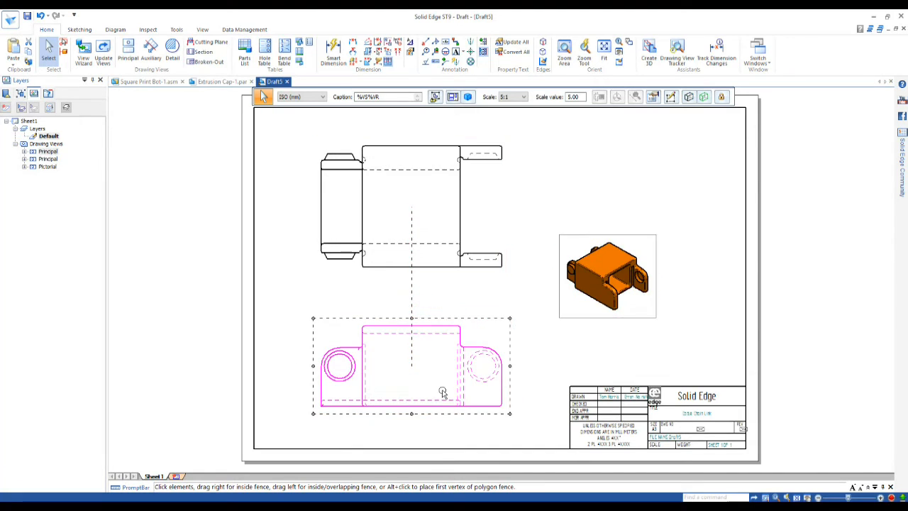
left_click(423, 277)
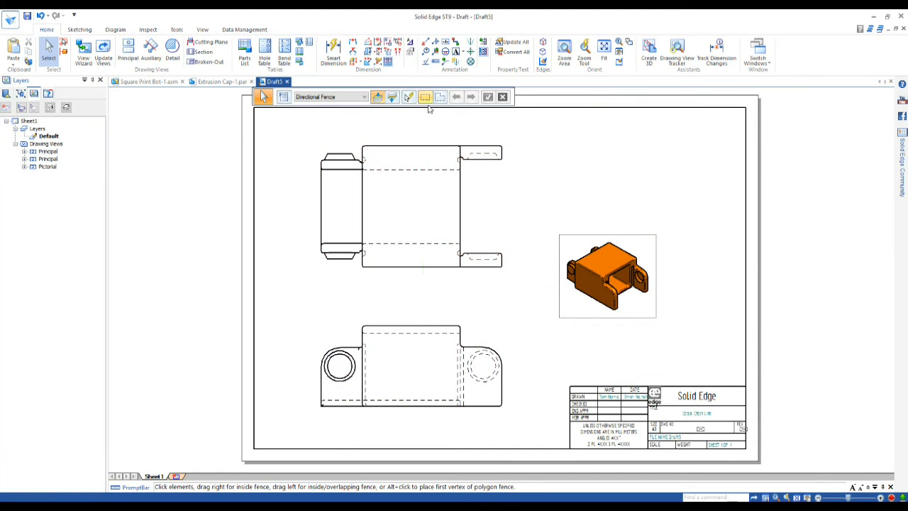
- Retrieve the model dimensions into the link's front view
left_click(379, 61)
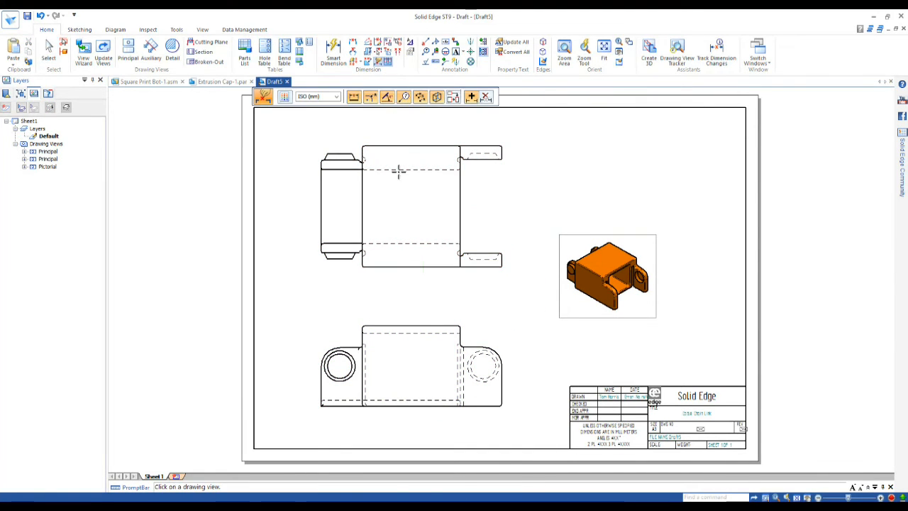
left_click(382, 323)
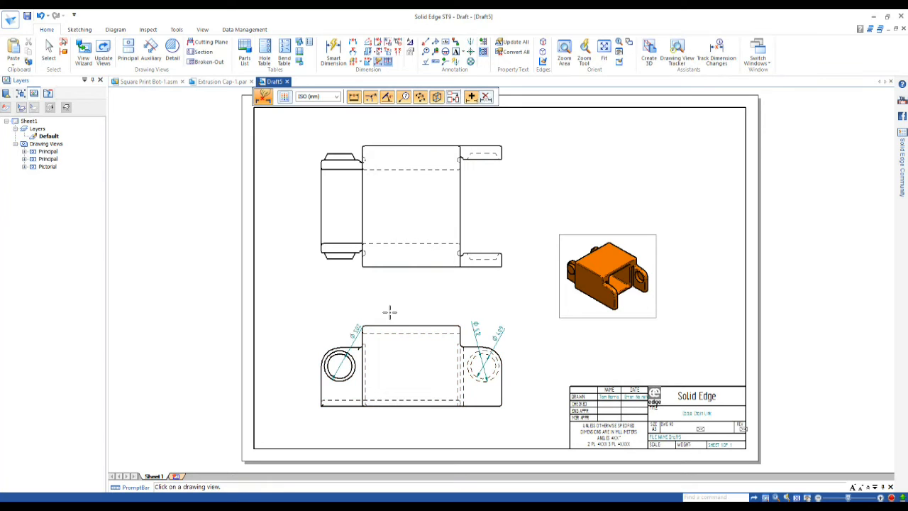
- Retrieve the model dimensions into the link's top view and arrange the dimensions of both orthographic views at a 1.00 stack pitch
left_click(414, 267)
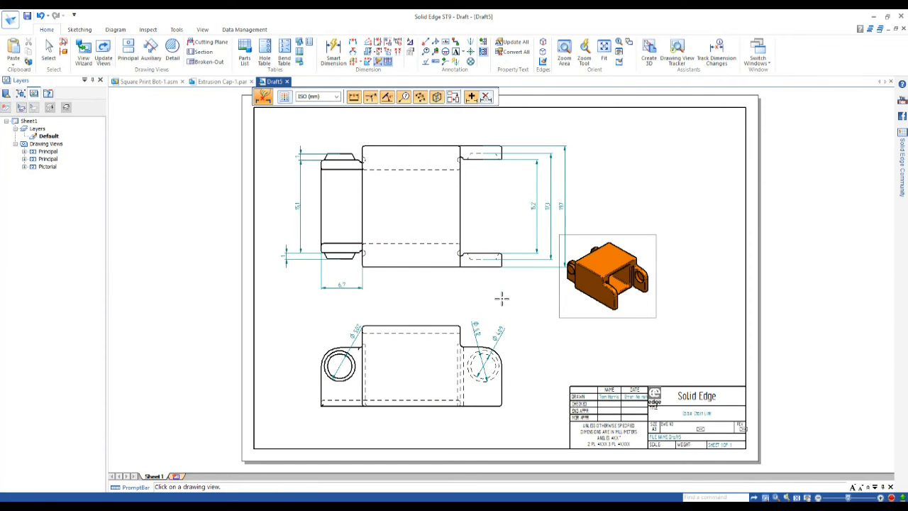
key("Escape")
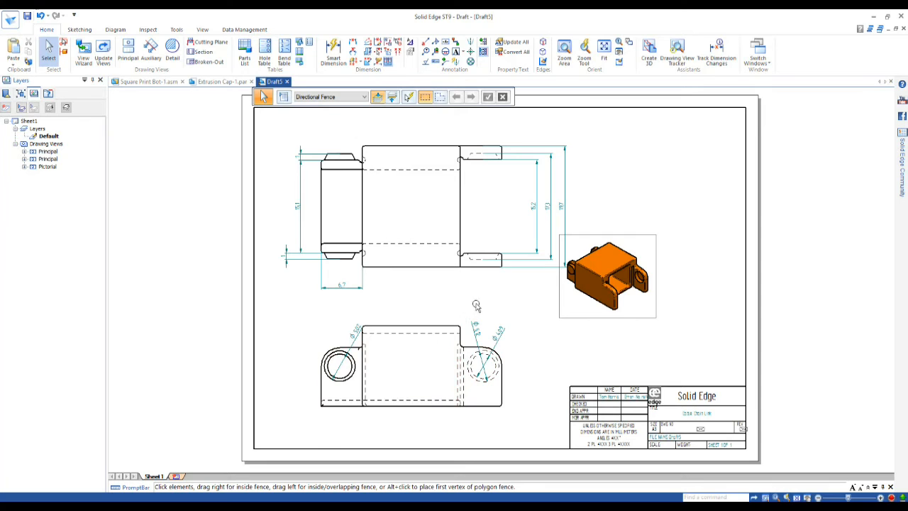
left_click(399, 56)
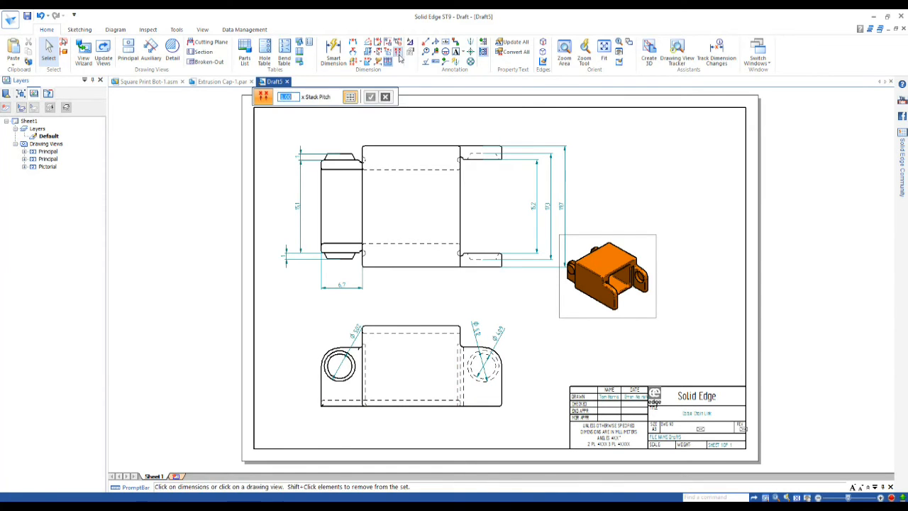
left_click(423, 144)
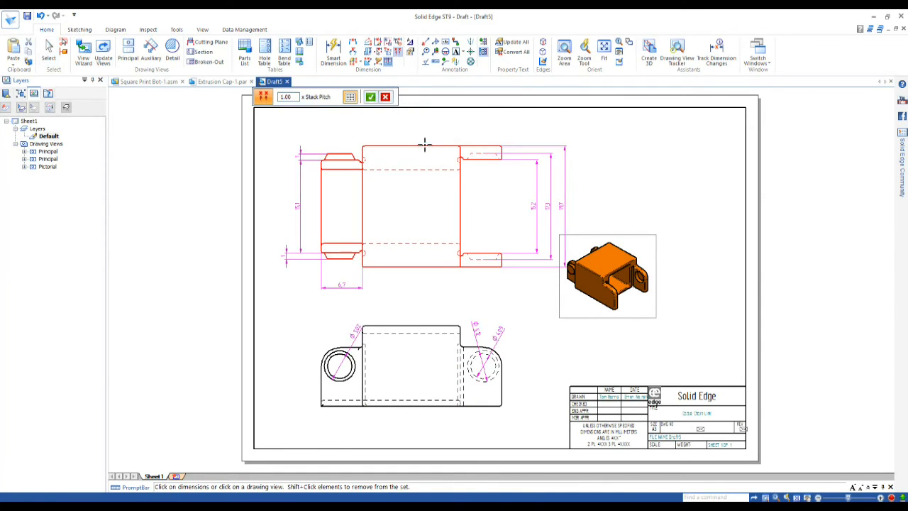
left_click(371, 97)
left_click(408, 325)
left_click(372, 98)
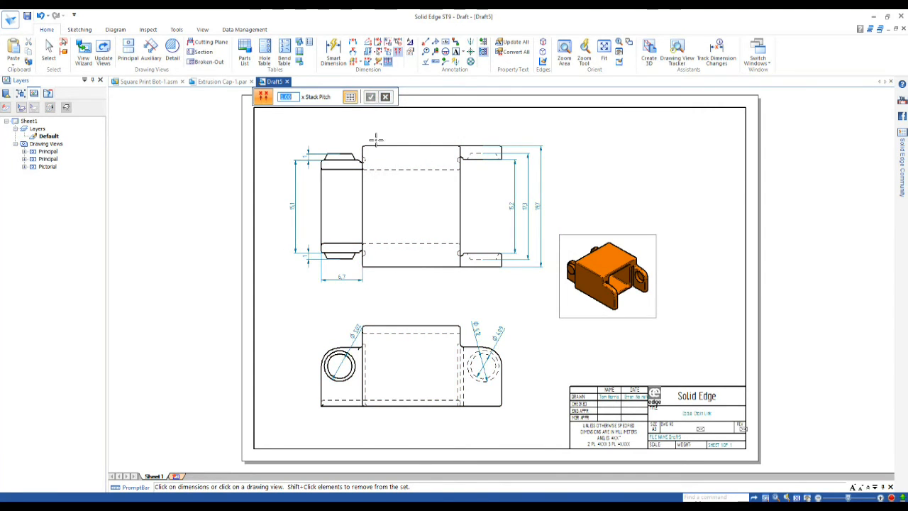
key("Escape")
- Reposition the three hole diameter dimensions in the front view so their text sits clear outside the part outline
scroll(355, 342, "up", 3)
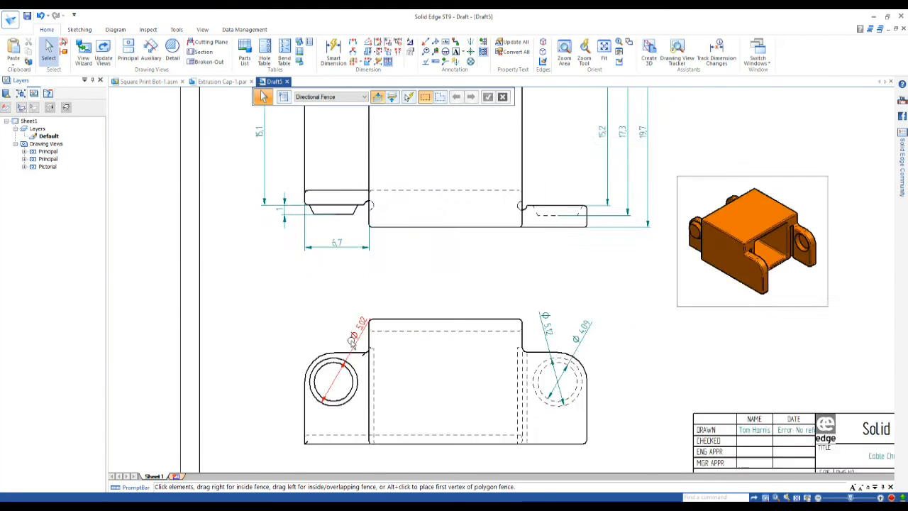
left_click_drag(360, 346, 276, 342)
left_click_drag(633, 355, 658, 366)
left_click_drag(598, 347, 662, 345)
left_click(674, 441)
scroll(624, 436, "down", 3)
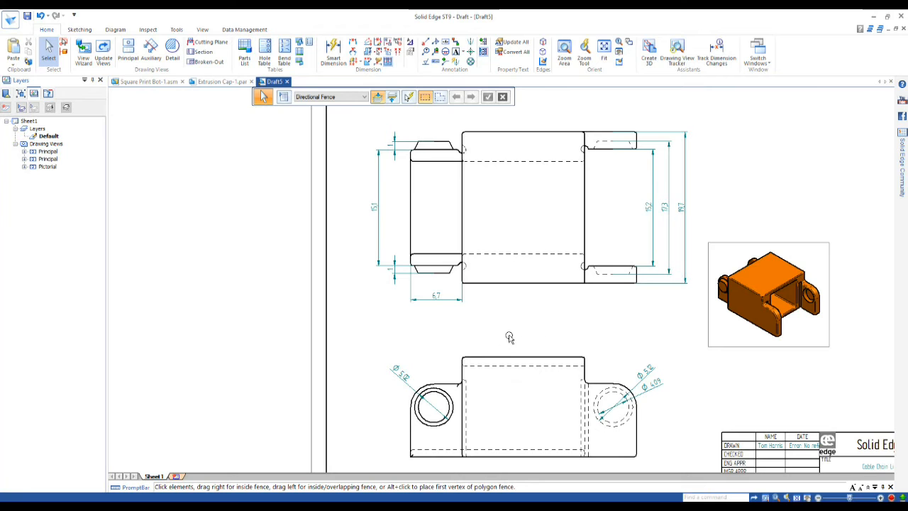
- Dimension the link's overall length in the top view, placing the dimension below the 6.7 mm one
left_click(333, 58)
left_click(410, 244)
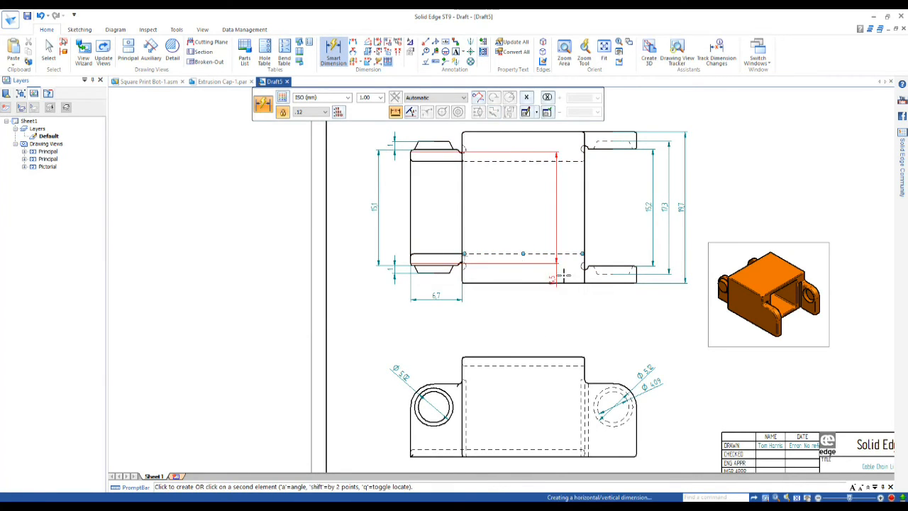
left_click(637, 278)
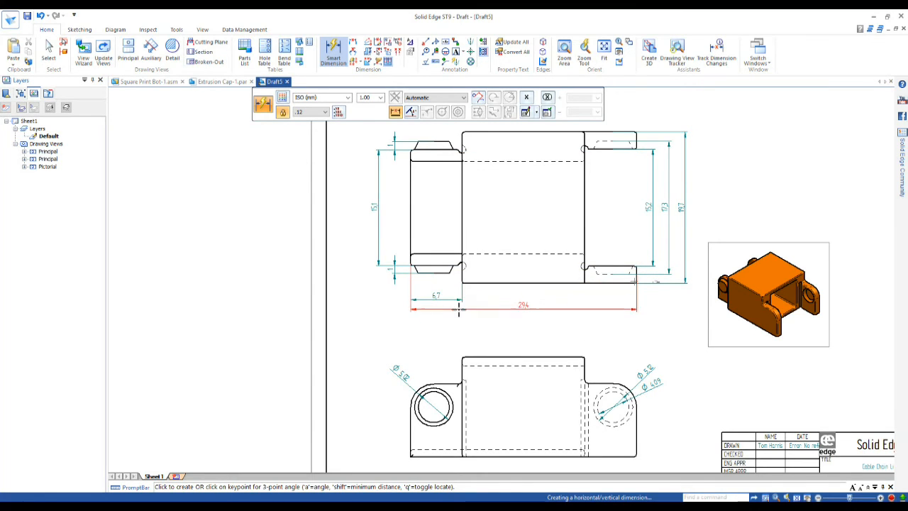
left_click(504, 318)
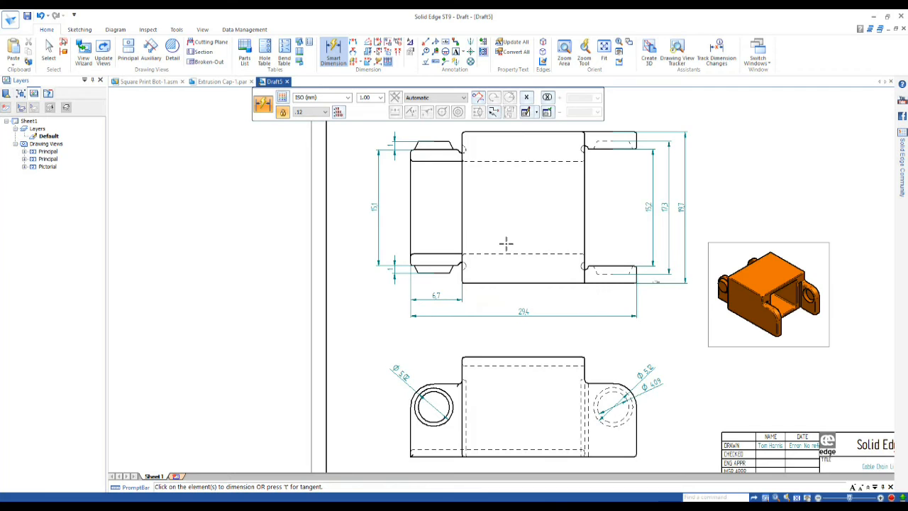
- Dimension the link's overall height in the front view, placing the dimension outside the lug with the visible hole
scroll(506, 243, "down", 1)
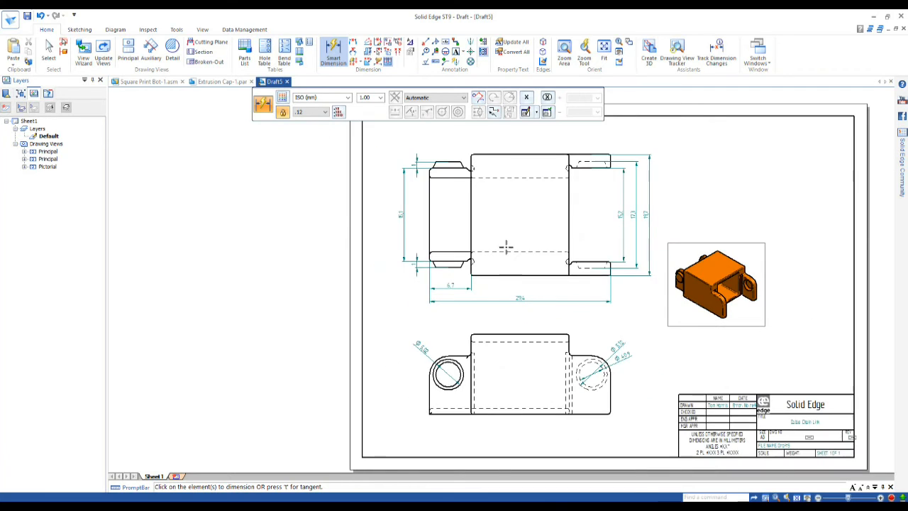
left_click(450, 413)
left_click(489, 335)
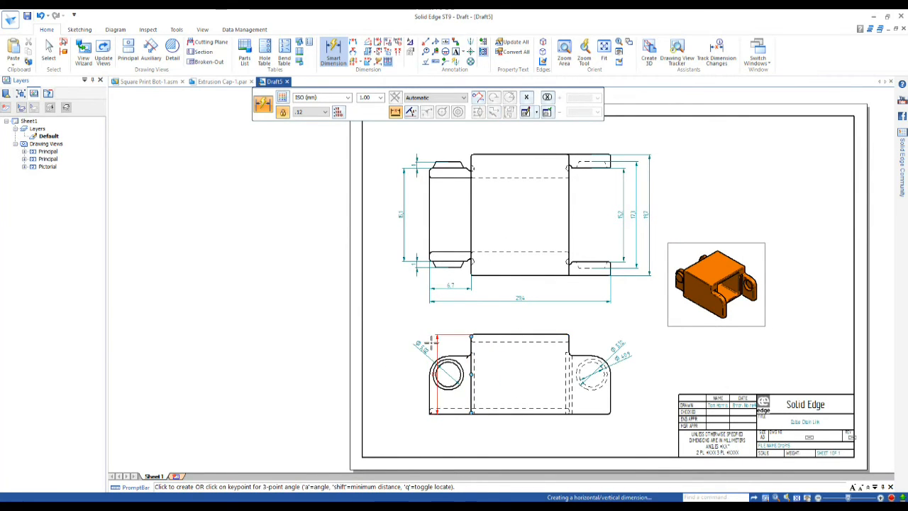
left_click(402, 350)
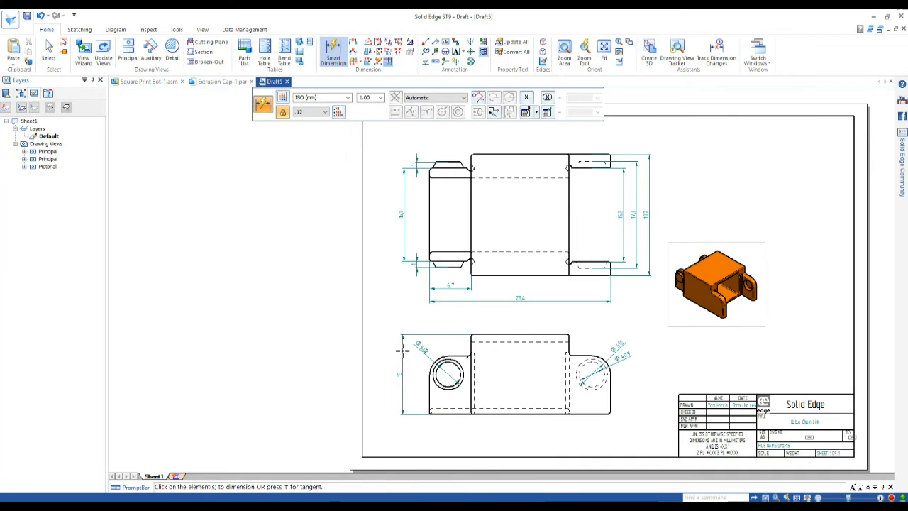
key("Escape")
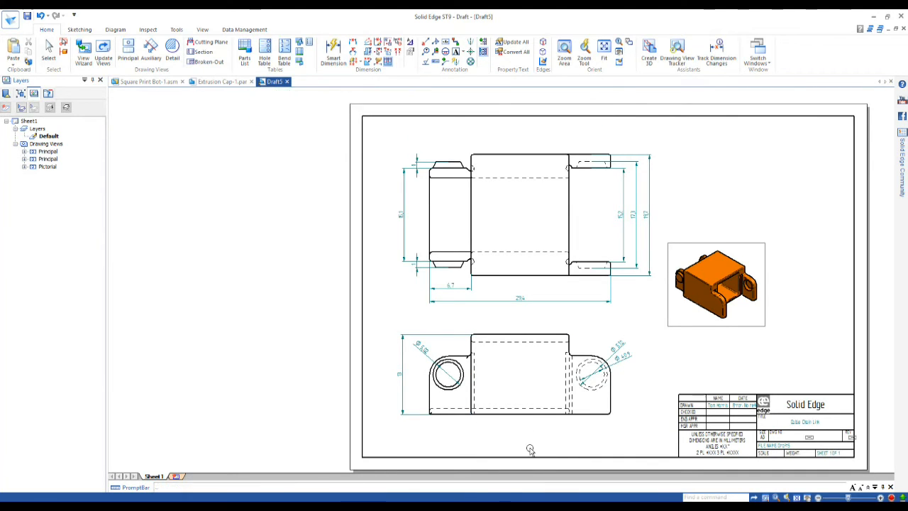
- Add a diameter dimension with the suffix "typ" to the small relief arc beside the upper arm in the top view
scroll(460, 433, "down", 1)
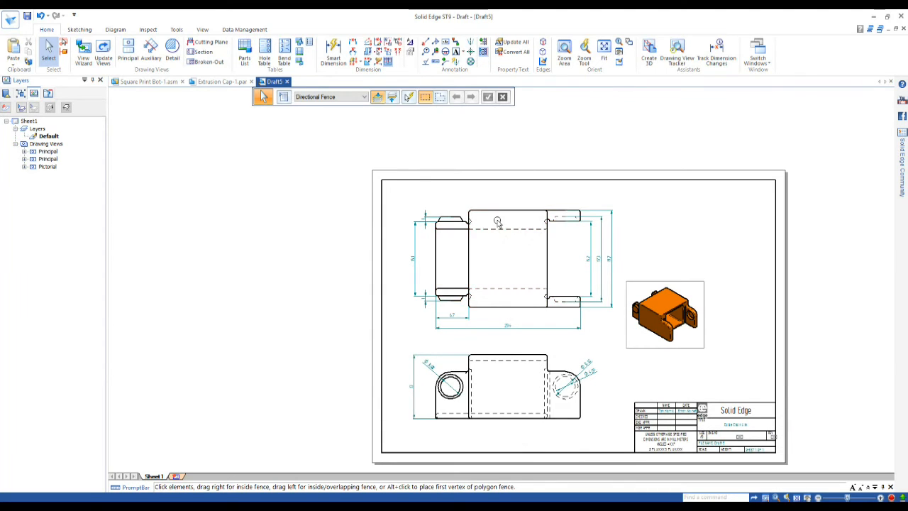
left_click(333, 51)
scroll(552, 196, "up", 7)
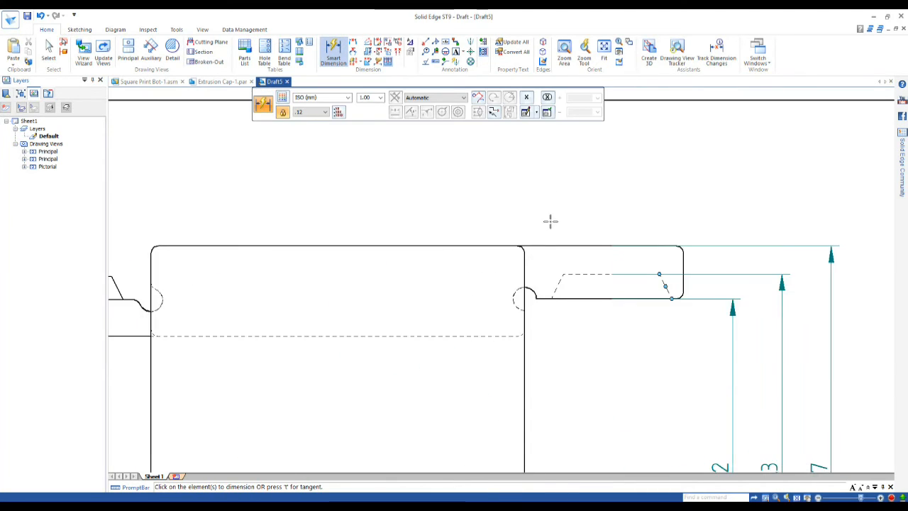
left_click(528, 288)
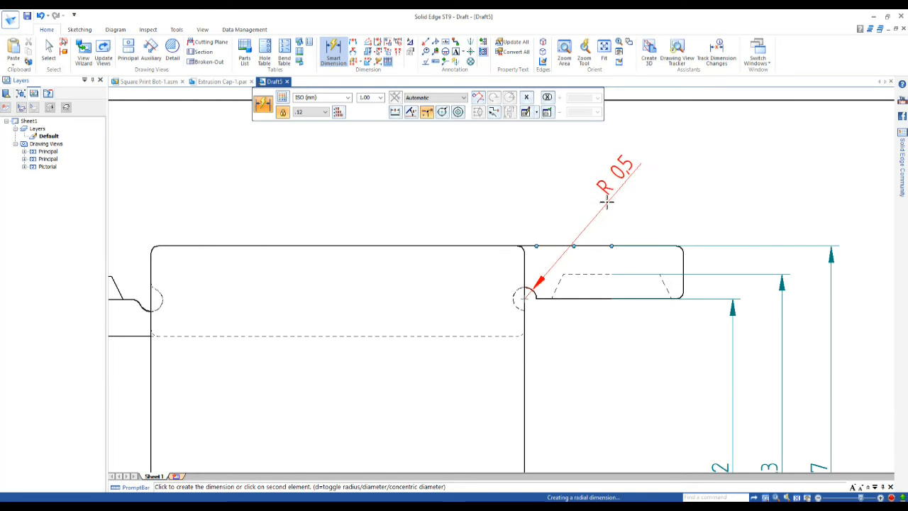
left_click(442, 112)
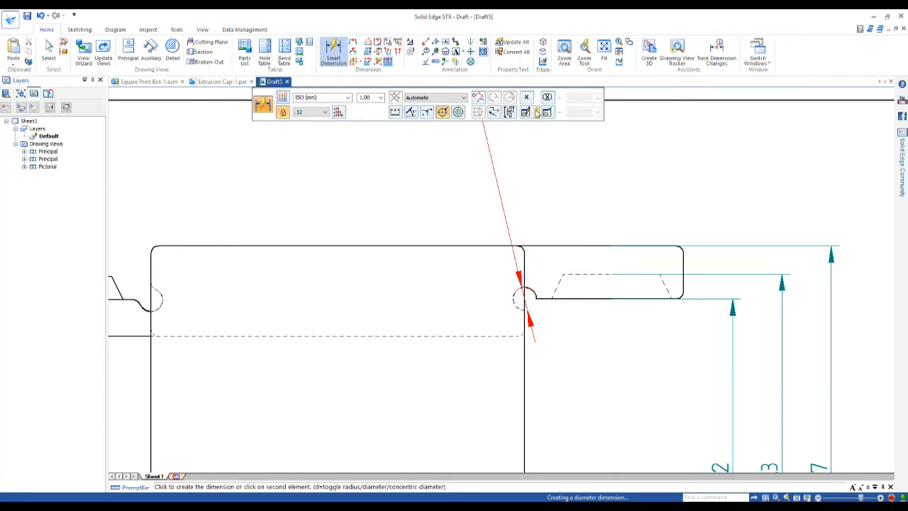
left_click(529, 111)
left_click(225, 90)
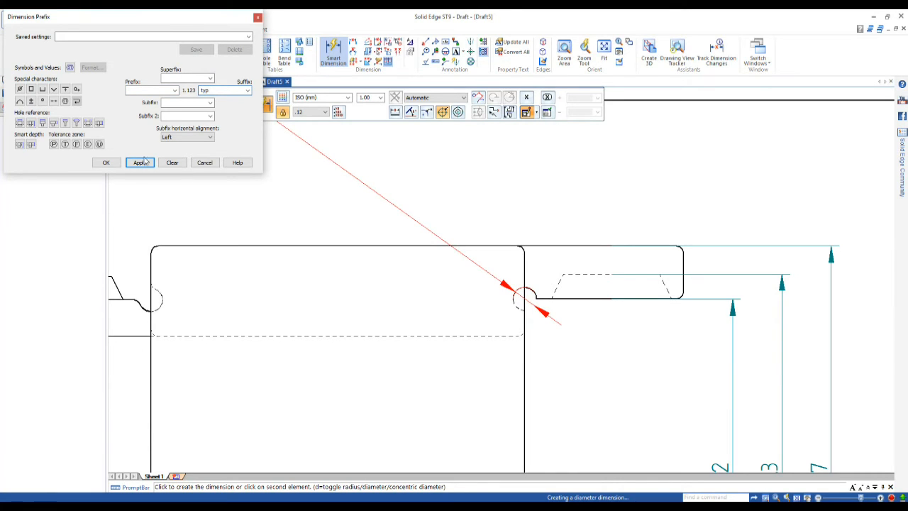
left_click(108, 162)
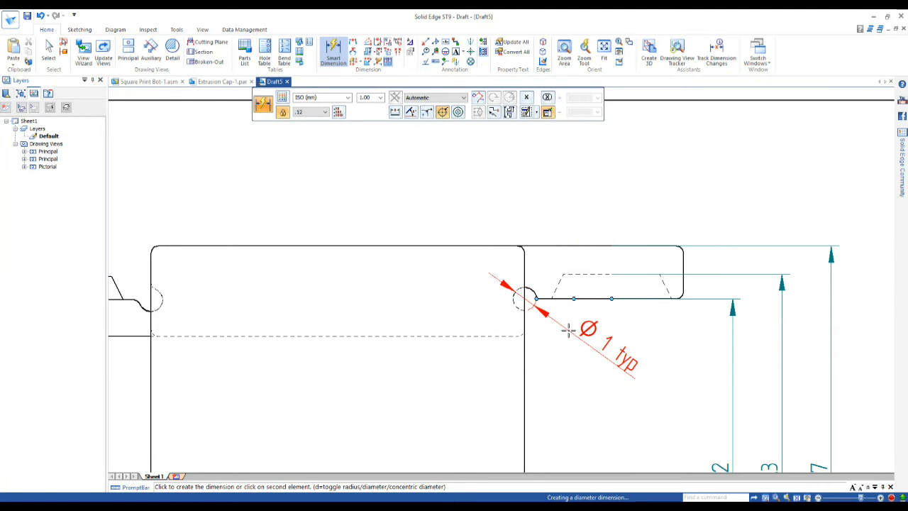
left_click(568, 330)
- Save the drawing as CableChain-1.dft and check the updated title block entries
scroll(515, 199, "down", 4)
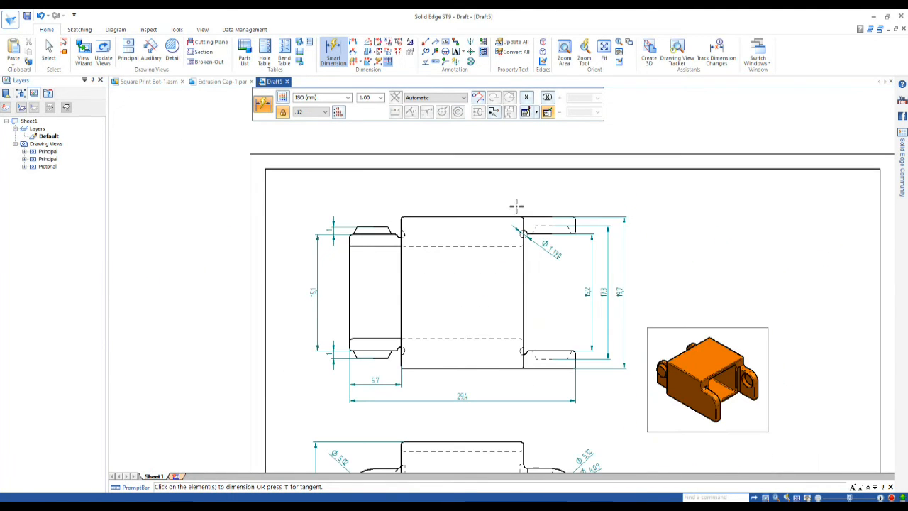
scroll(329, 249, "down", 2)
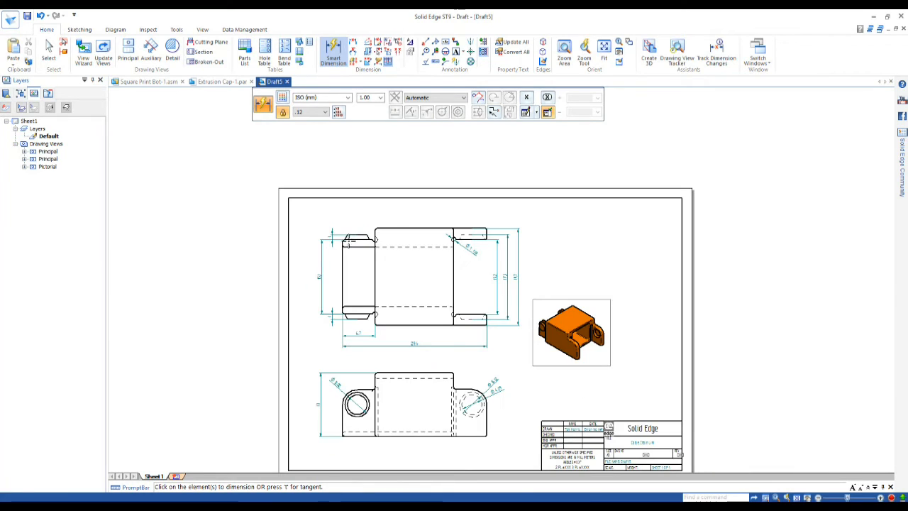
left_click(26, 15)
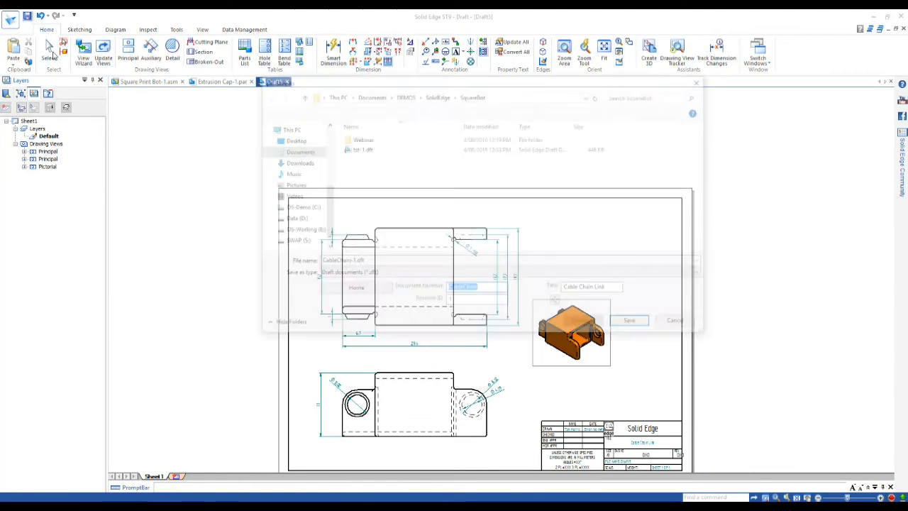
left_click(633, 324)
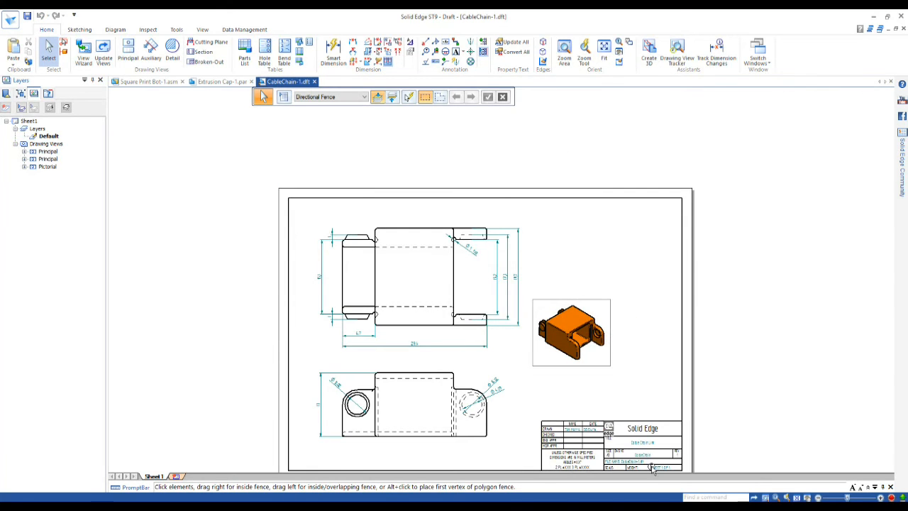
scroll(653, 468, "up", 4)
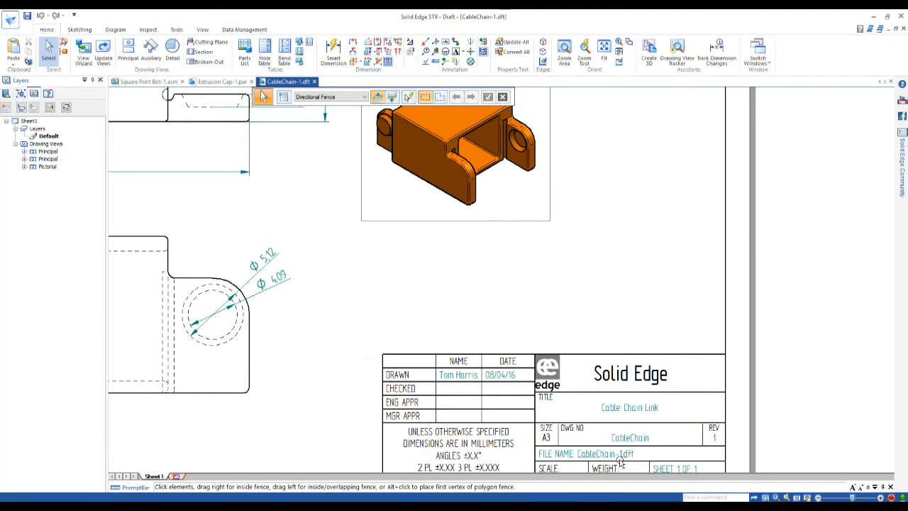
scroll(670, 415, "down", 3)
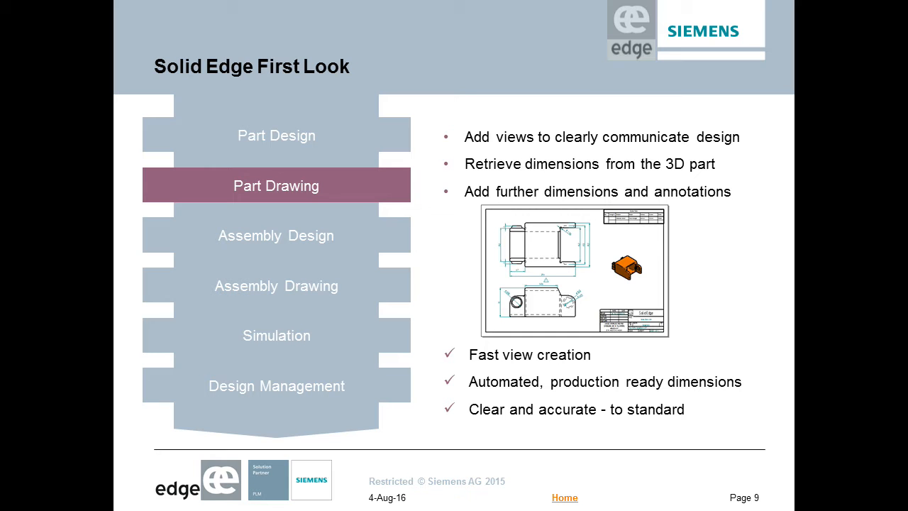
key("Right")
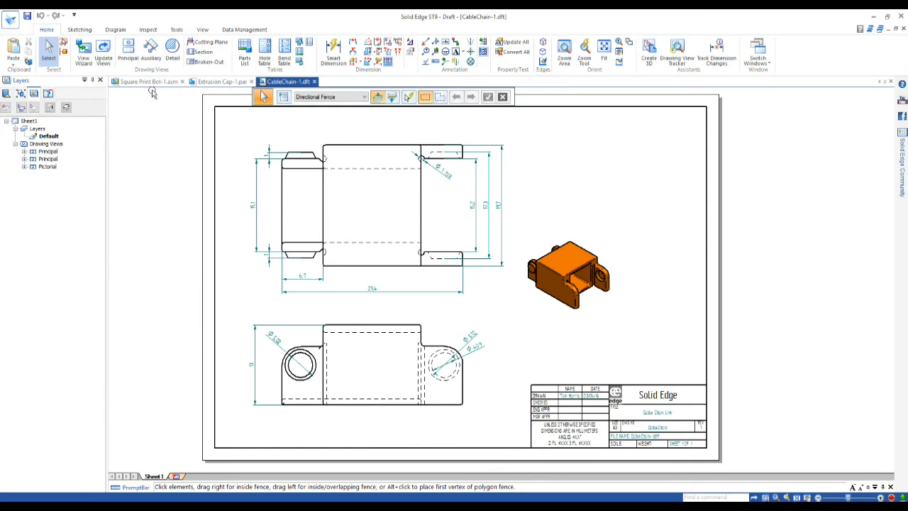
- Switch to the Square Print Bot-1 assembly, clear the selection and orient the model to the front view
left_click(149, 82)
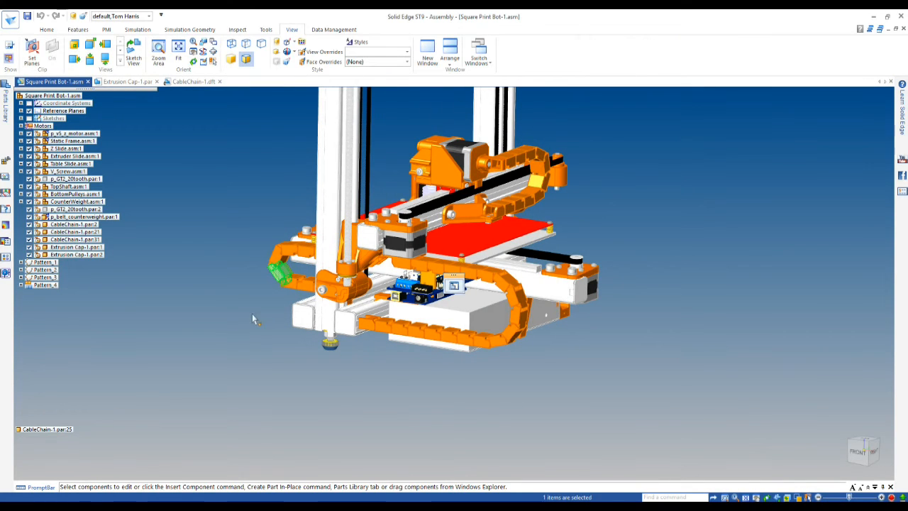
left_click(268, 324)
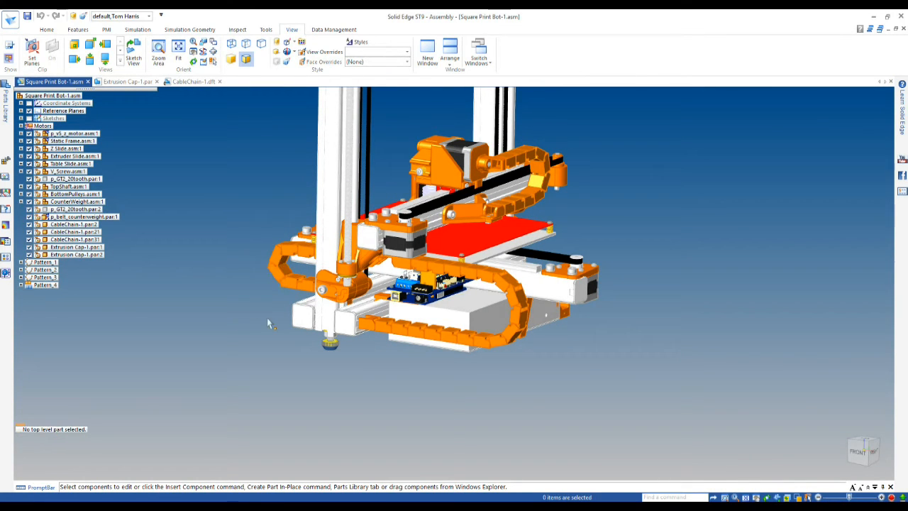
left_click(860, 451)
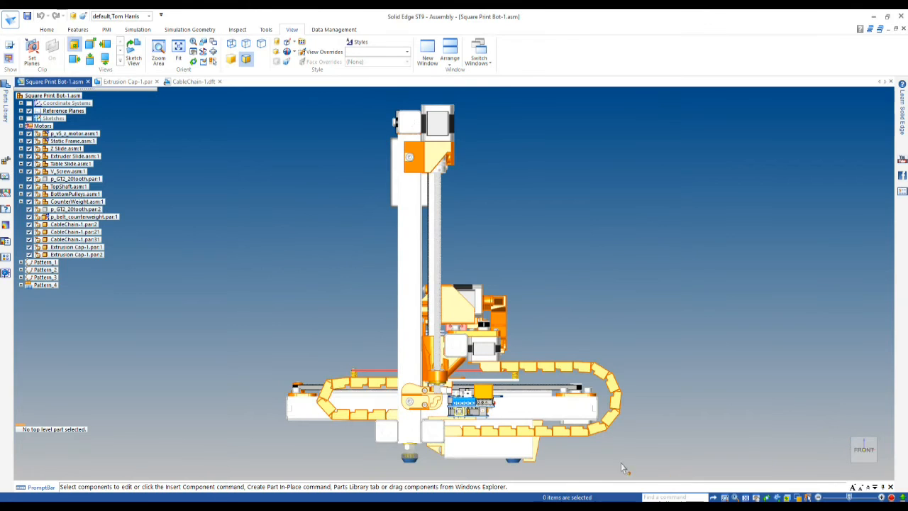
- Run an interference check on five consecutive cable chain links around the lower half of the large bend
scroll(615, 441, "up", 5)
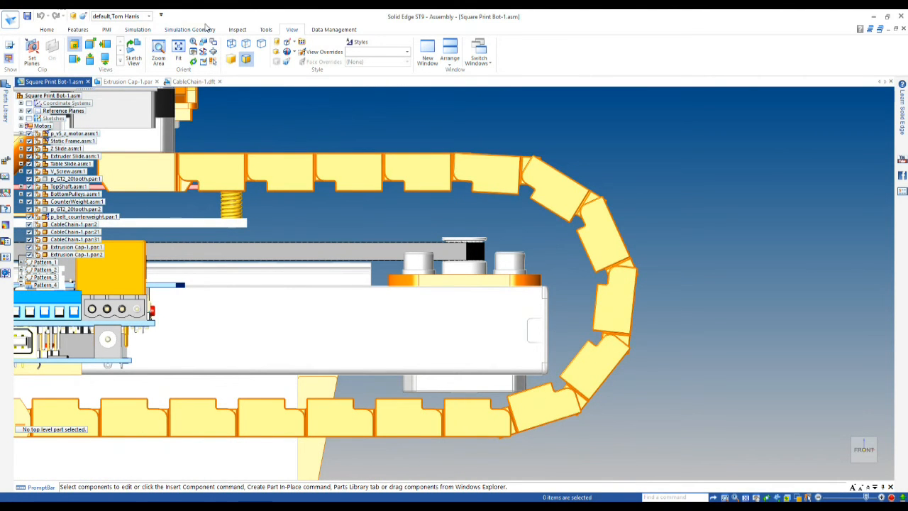
left_click(237, 29)
left_click(159, 53)
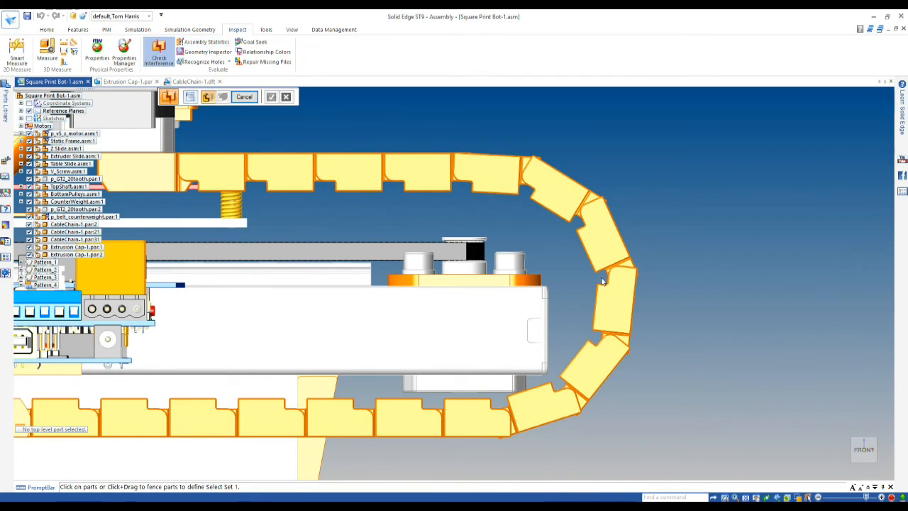
left_click(615, 264)
left_click(614, 307)
left_click(591, 367)
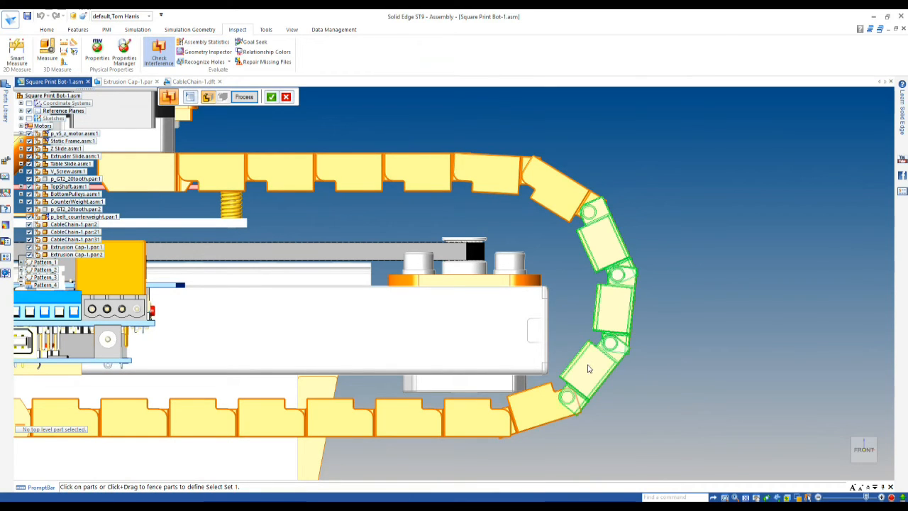
left_click(526, 411)
left_click(467, 418)
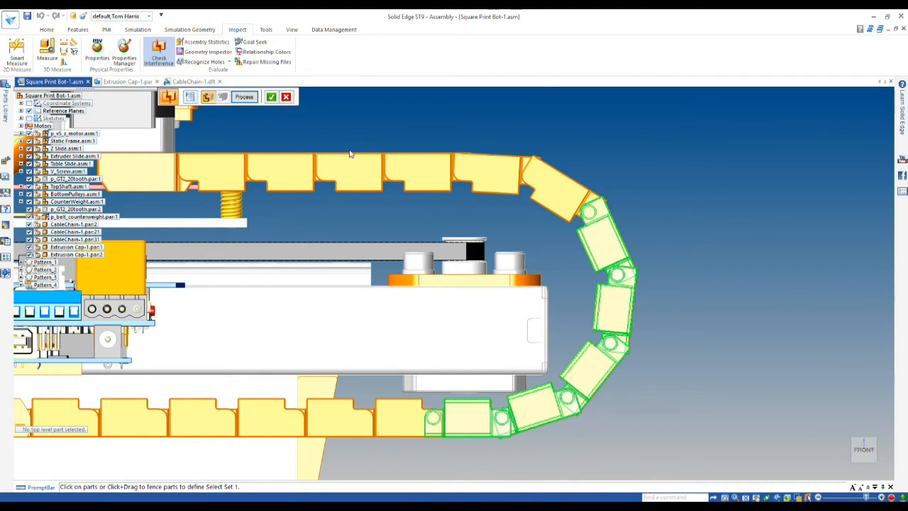
left_click(245, 97)
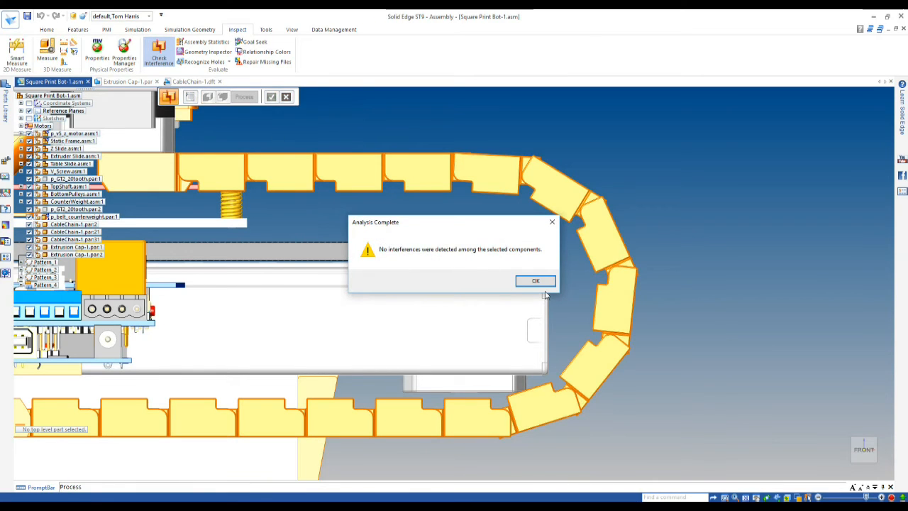
- Run an interference check on the four consecutive cable chain links around the small bend at the chain's other end
left_click(536, 281)
scroll(772, 274, "down", 5)
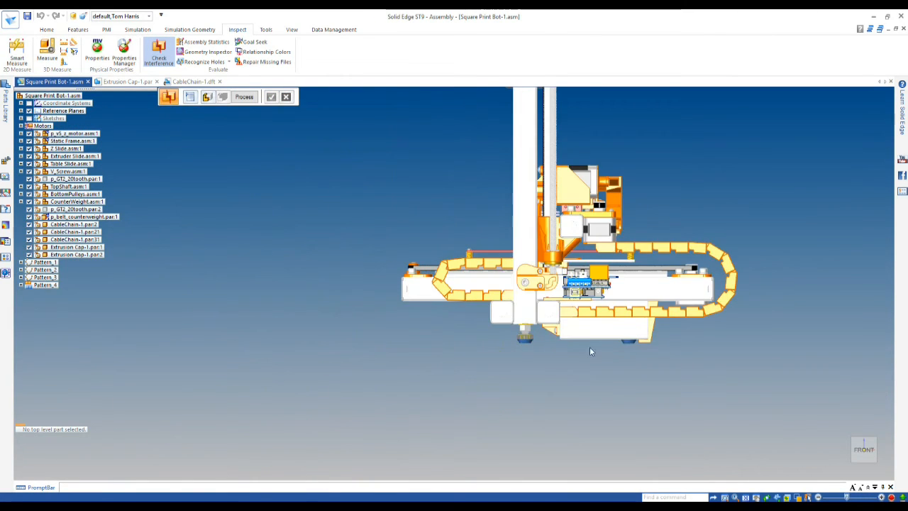
scroll(485, 335, "up", 5)
right_click(411, 243)
left_click(535, 282)
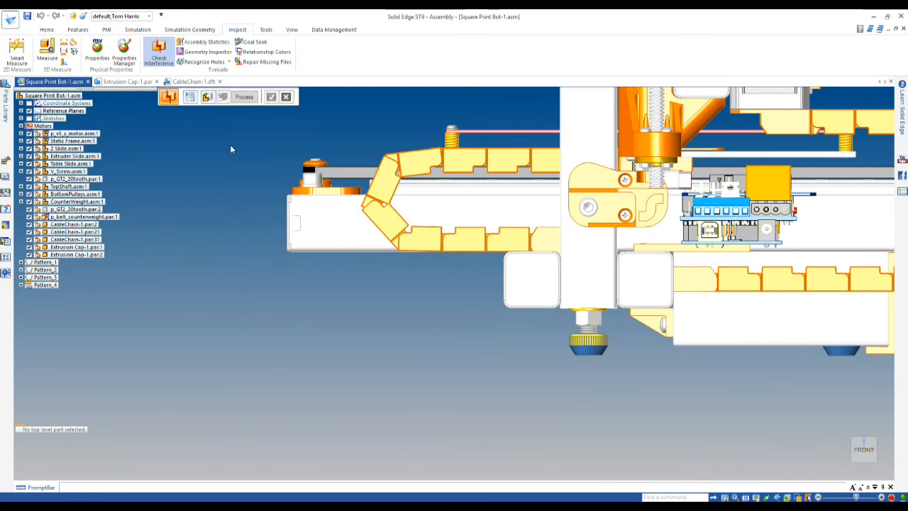
left_click(162, 61)
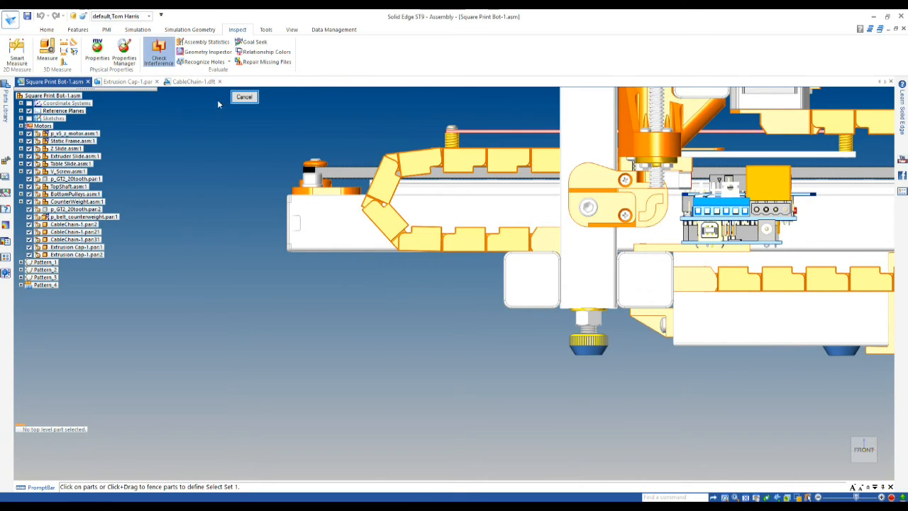
left_click(424, 239)
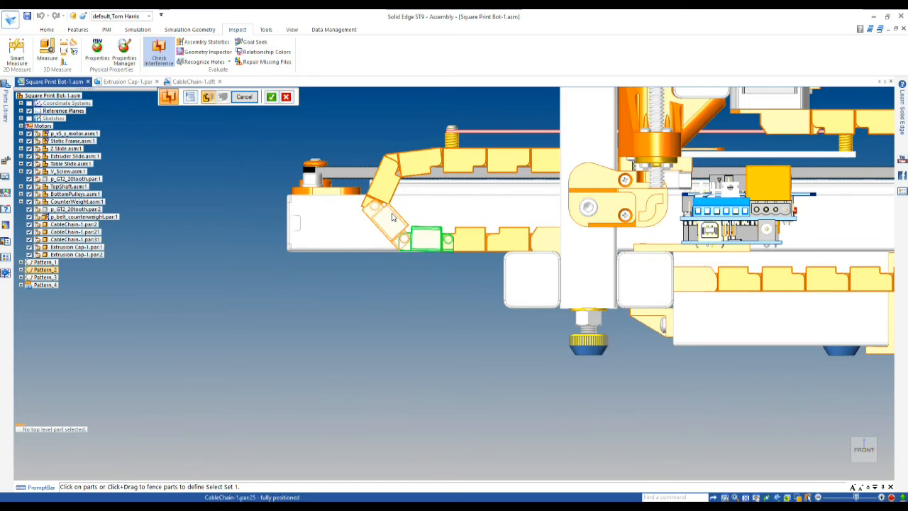
left_click(390, 193)
left_click(437, 173)
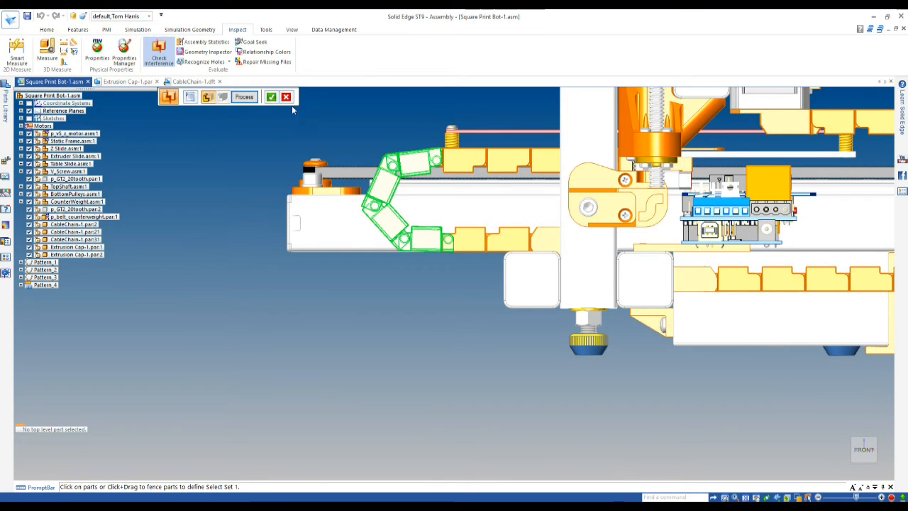
left_click(245, 97)
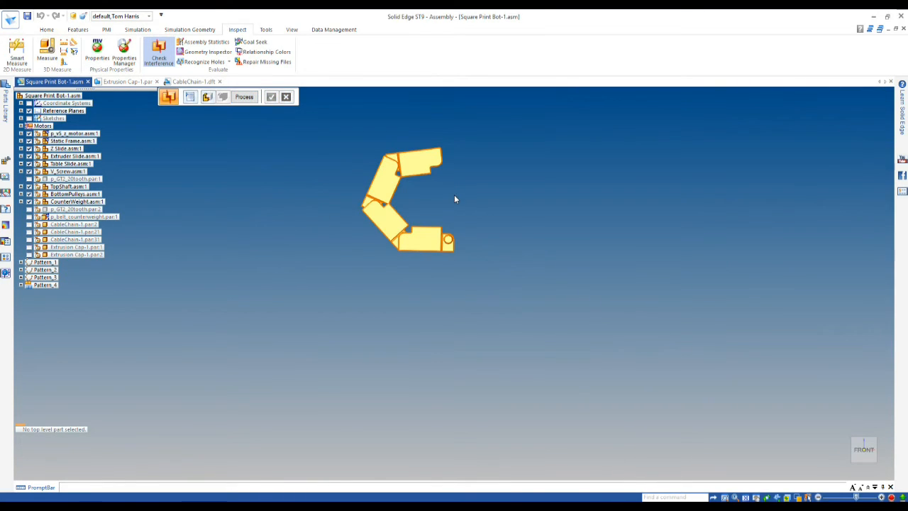
- Hide parts with no interference in the interference check results and examine the interfering volume between the two middle links
middle_click_drag(453, 194, 361, 212)
scroll(361, 213, "up", 4)
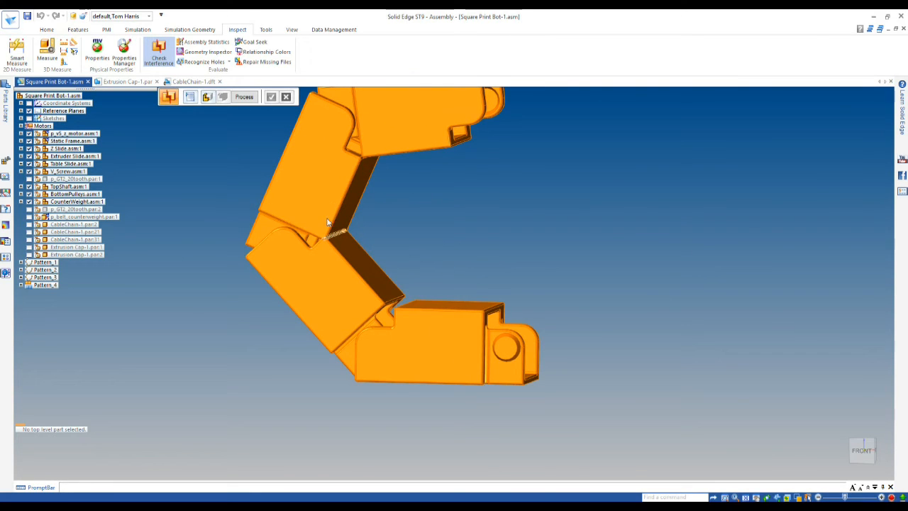
scroll(336, 228, "up", 4)
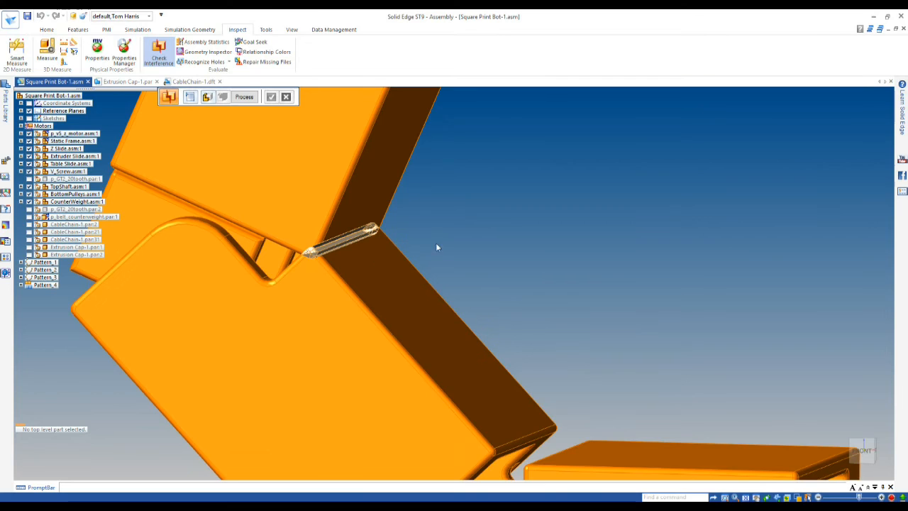
scroll(437, 242, "down", 3)
left_click(191, 97)
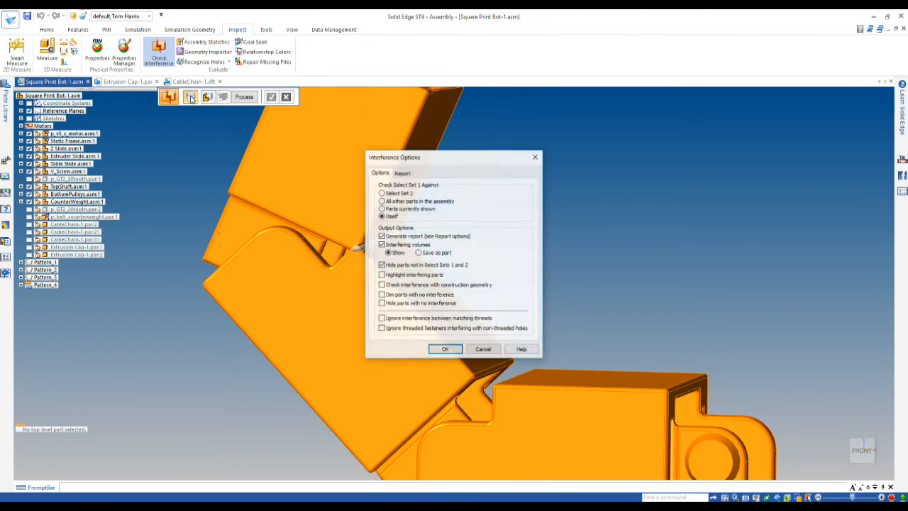
left_click(383, 303)
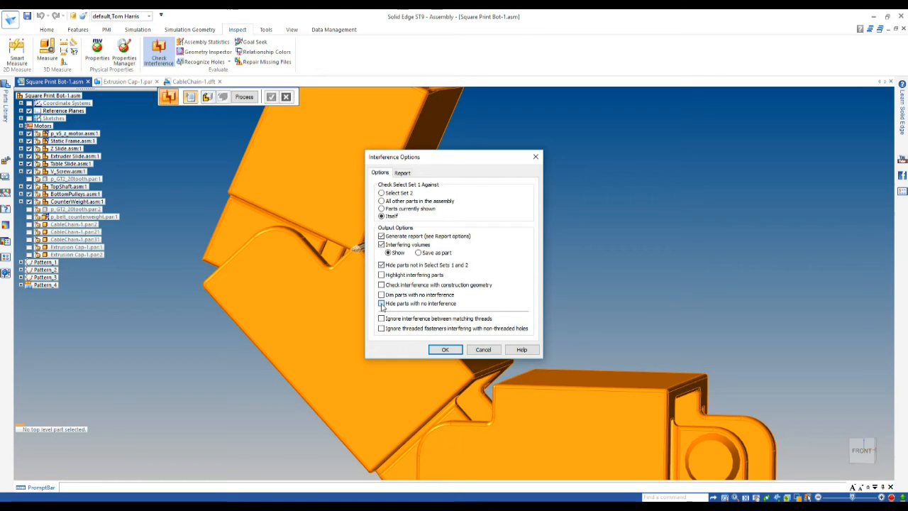
left_click(445, 350)
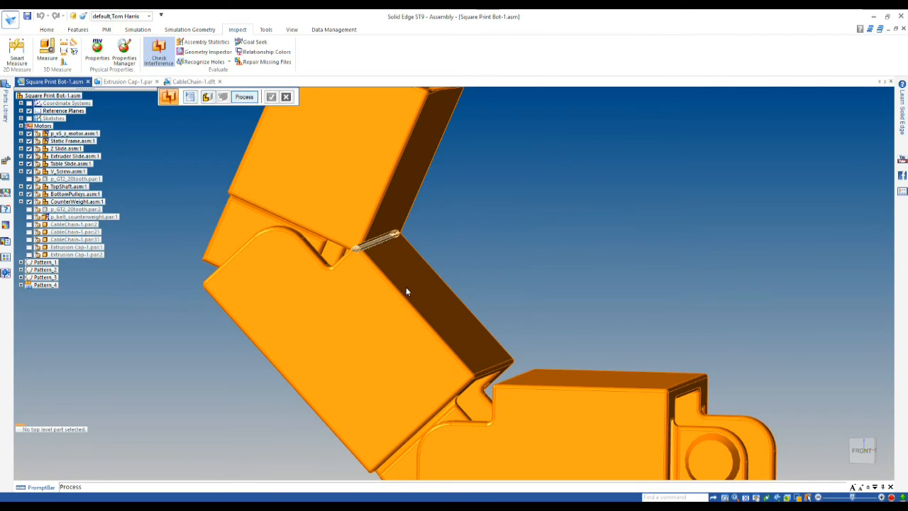
scroll(457, 278, "down", 5)
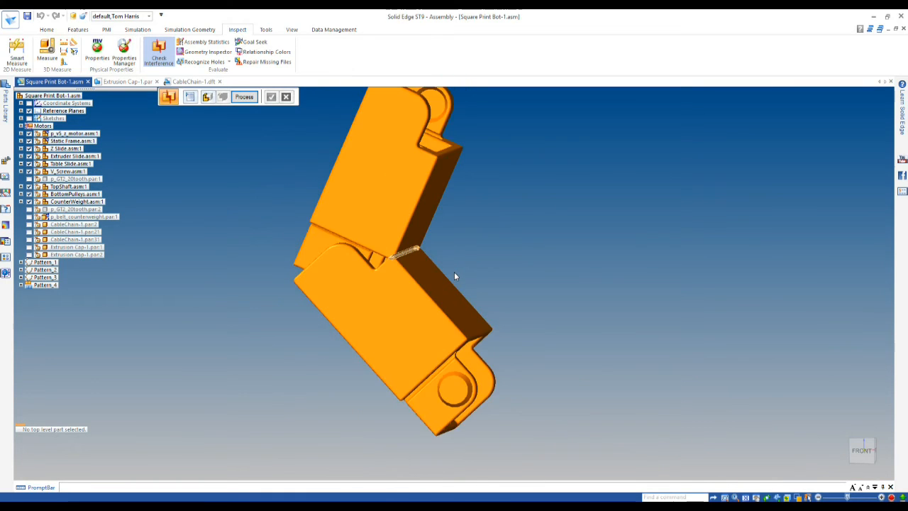
scroll(421, 273, "up", 5)
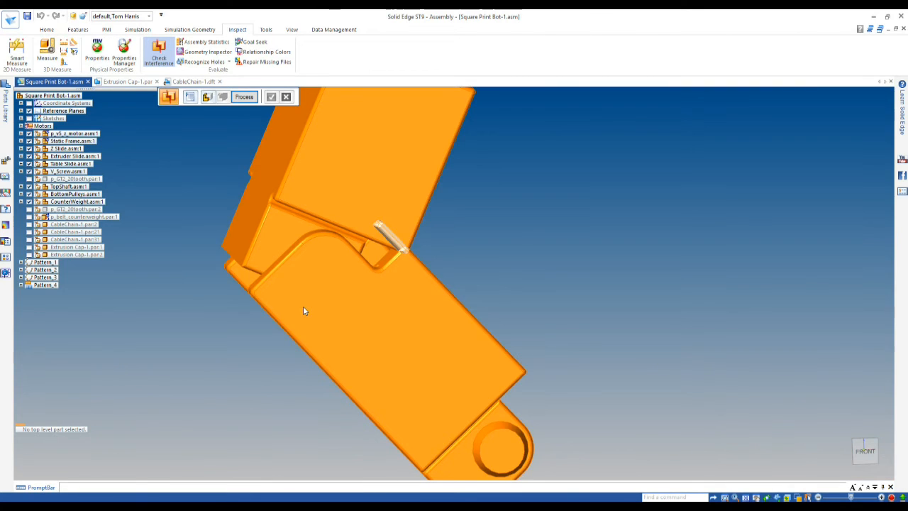
key("Escape")
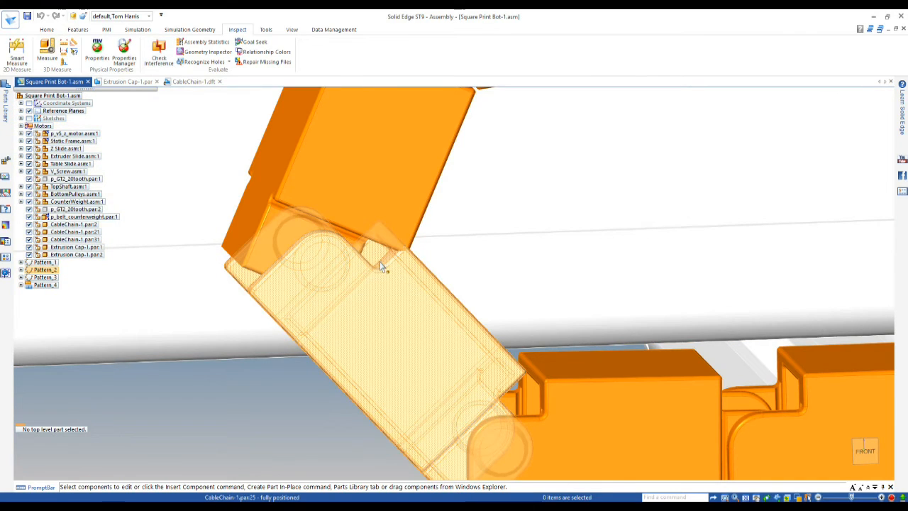
- Select the sloped notch face on the lower middle link and place the steering wheel on the face's lower vertex
scroll(384, 263, "up", 3)
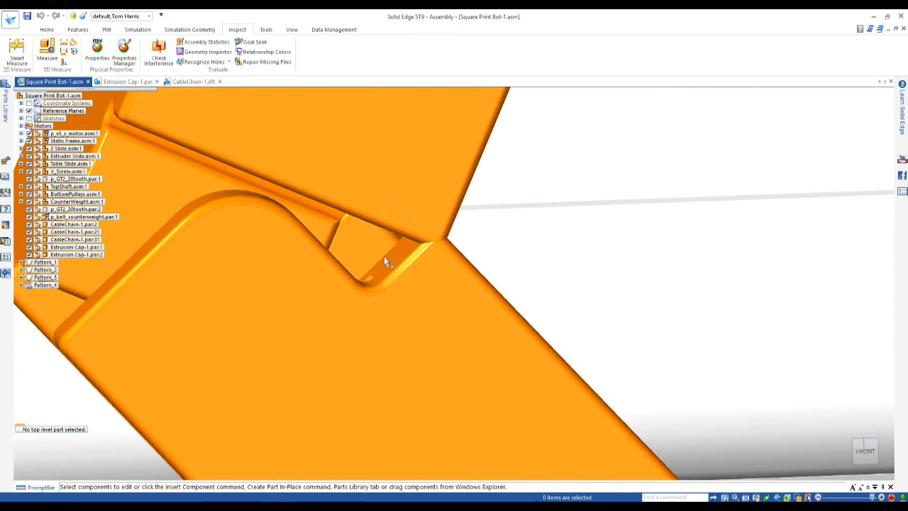
left_click(389, 262)
left_click(384, 257)
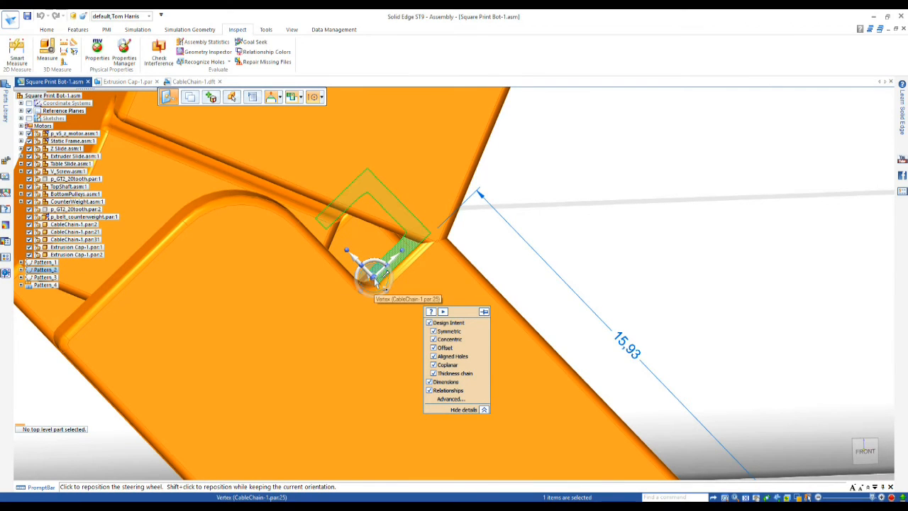
left_click(374, 278)
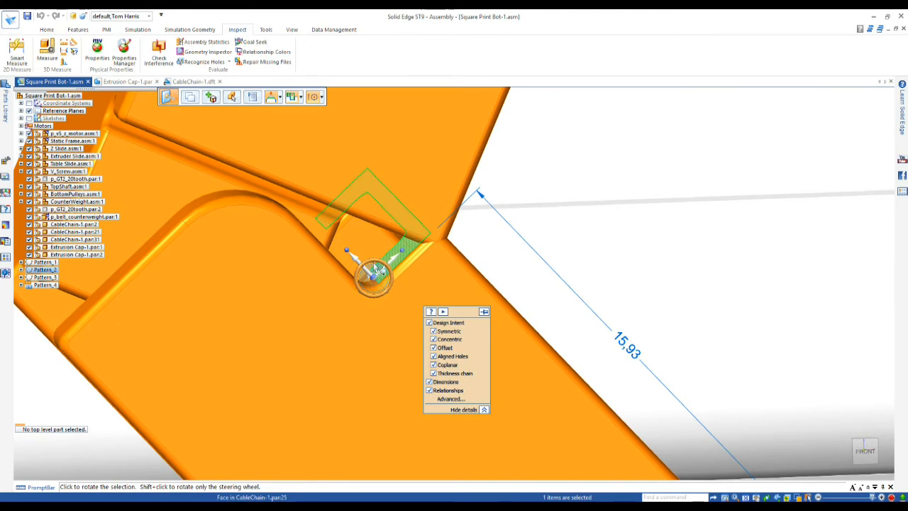
- Start rotating the notch face about that vertex and release the coplanar relationship to the link's opposite faces in the solution manager
left_click(370, 264)
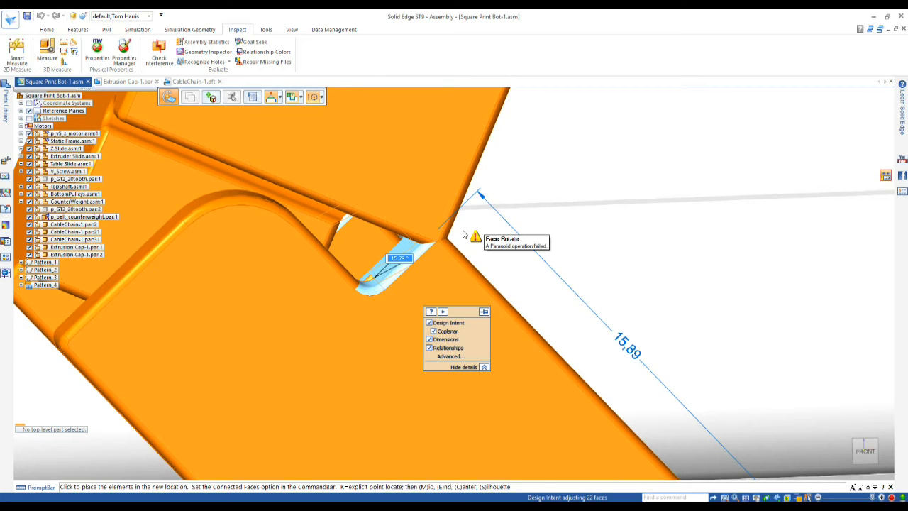
left_click(463, 234)
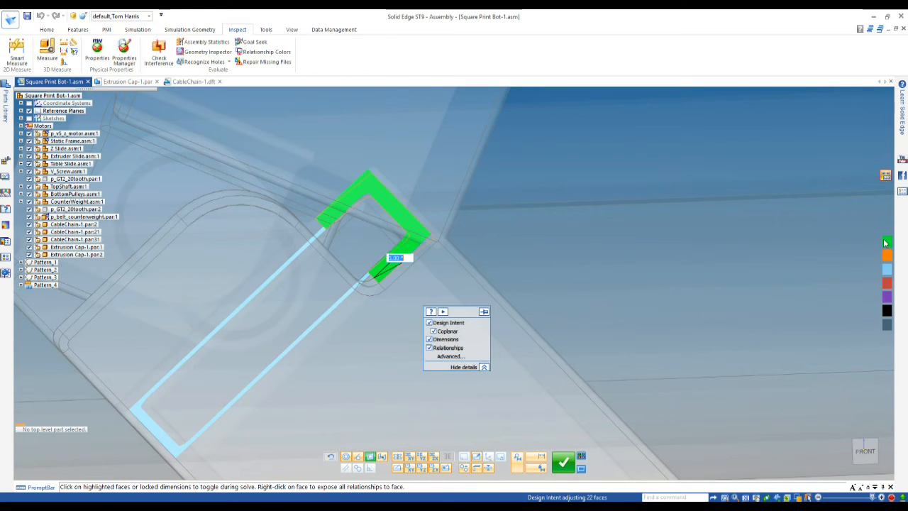
left_click(370, 457)
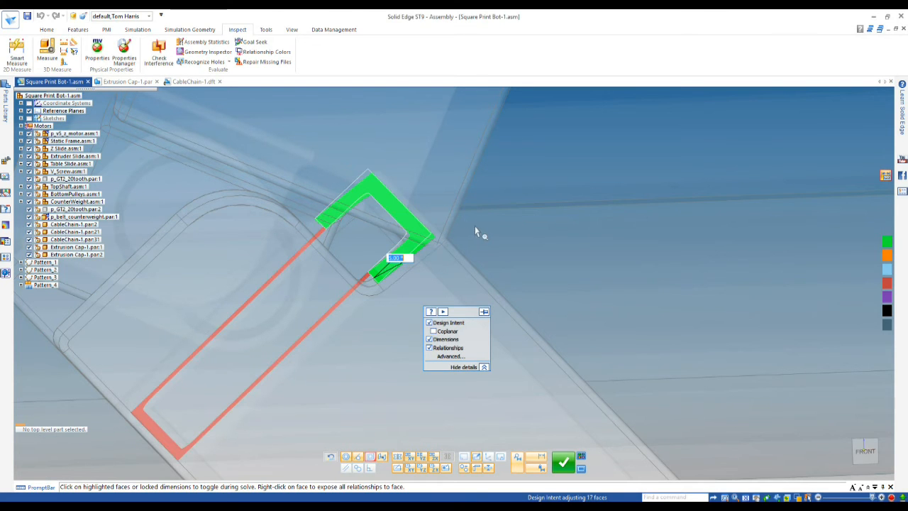
- Rotate the notch face by 25°, trying 10°, 15° and 20° first, then accept the change and clear the selection
middle_click_drag(482, 238, 622, 330)
scroll(451, 114, "up", 3)
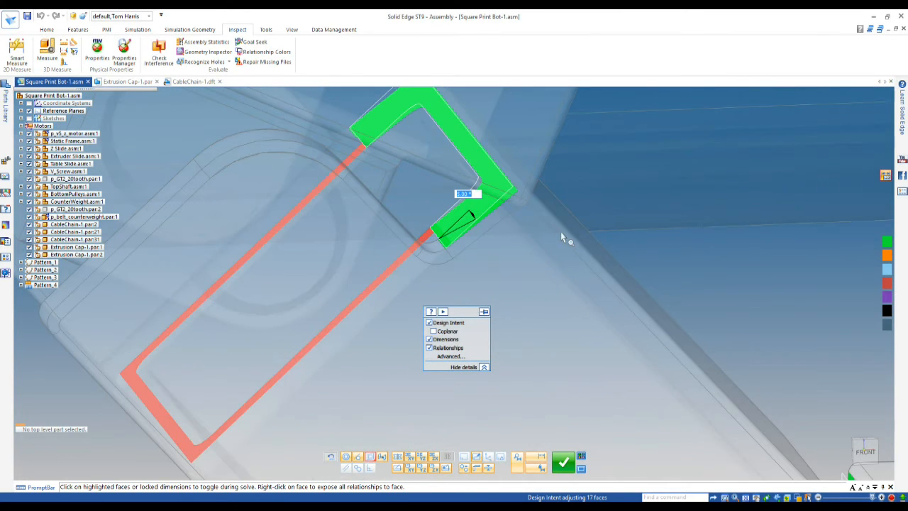
type("10")
key("Return")
type("15")
key("Return")
type("20")
key("Return")
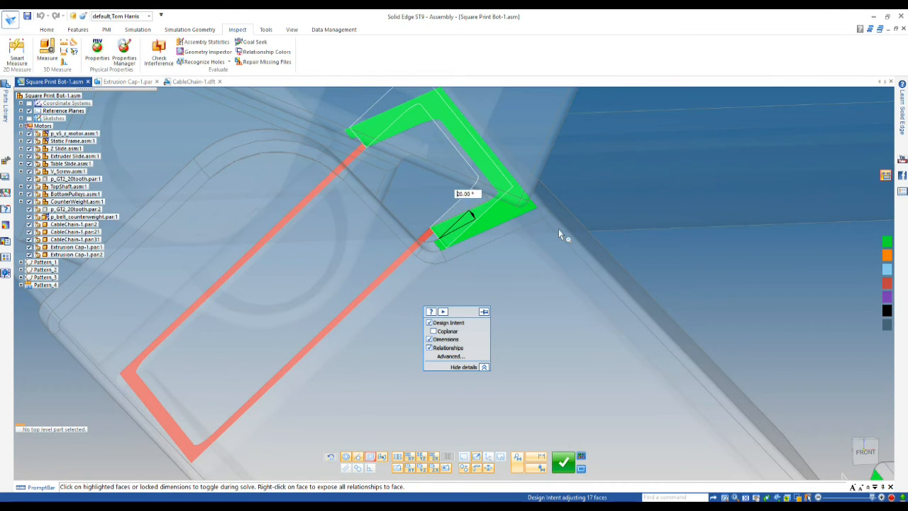
type("25")
key("Return")
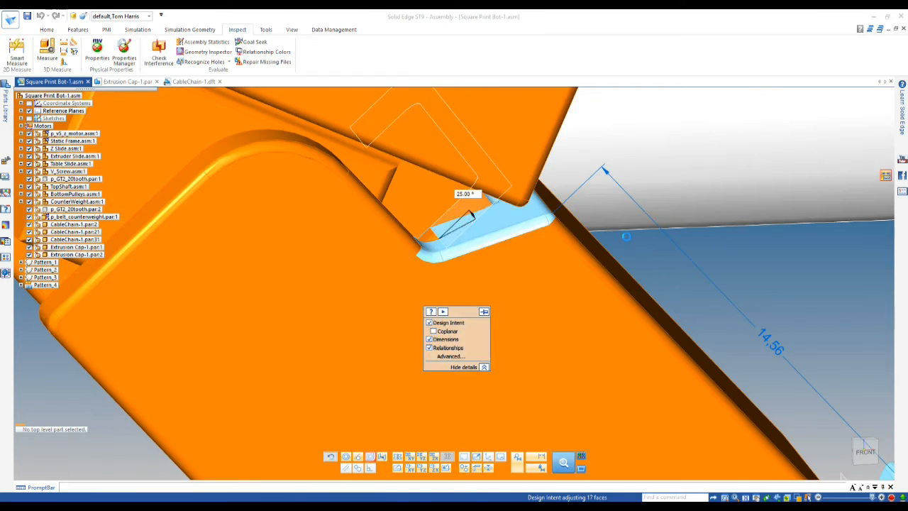
scroll(616, 249, "down", 5)
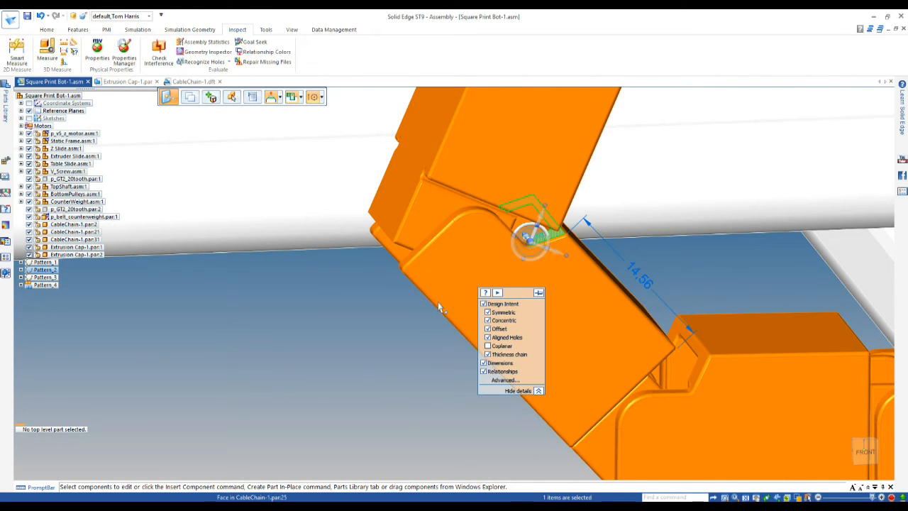
key("Escape")
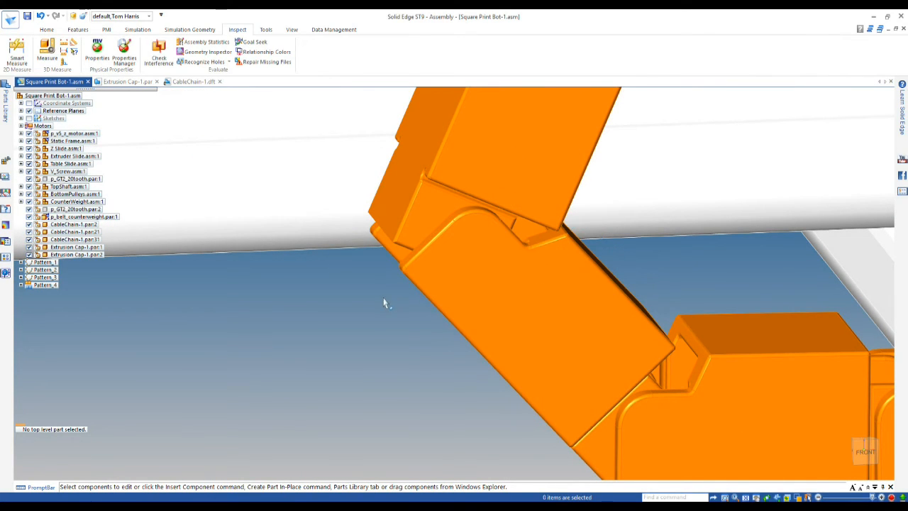
scroll(382, 302, "down", 3)
scroll(383, 302, "down", 1)
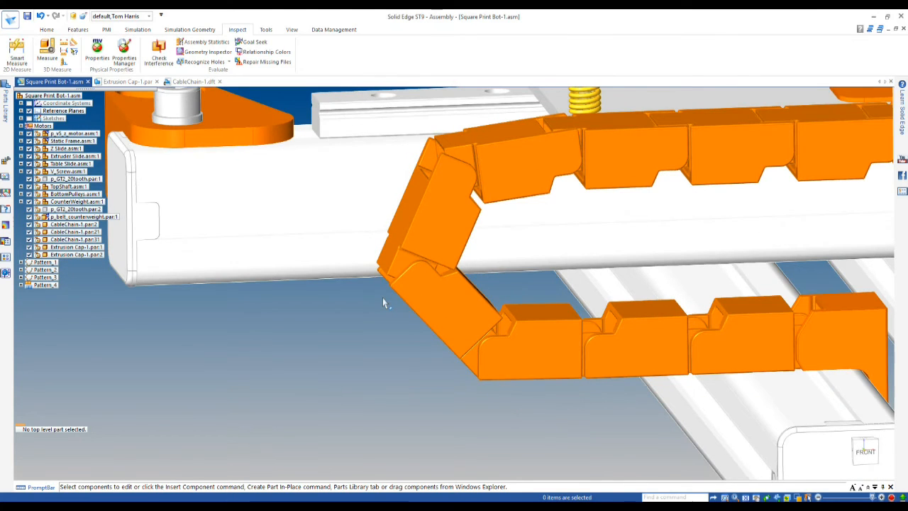
scroll(383, 302, "down", 2)
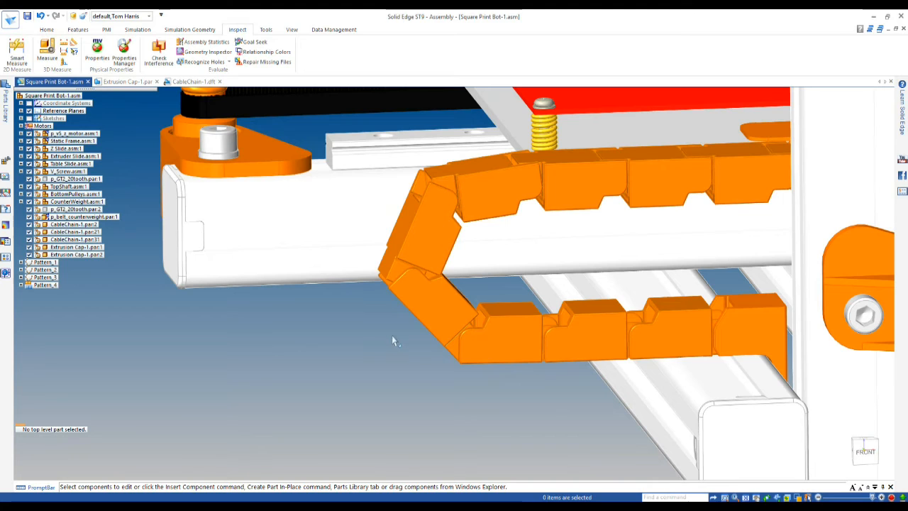
- Decline the save reminder and check the two adjacent angled cable chain links at the chain's bend for interference
scroll(400, 343, "down", 1)
middle_click_drag(412, 341, 407, 322)
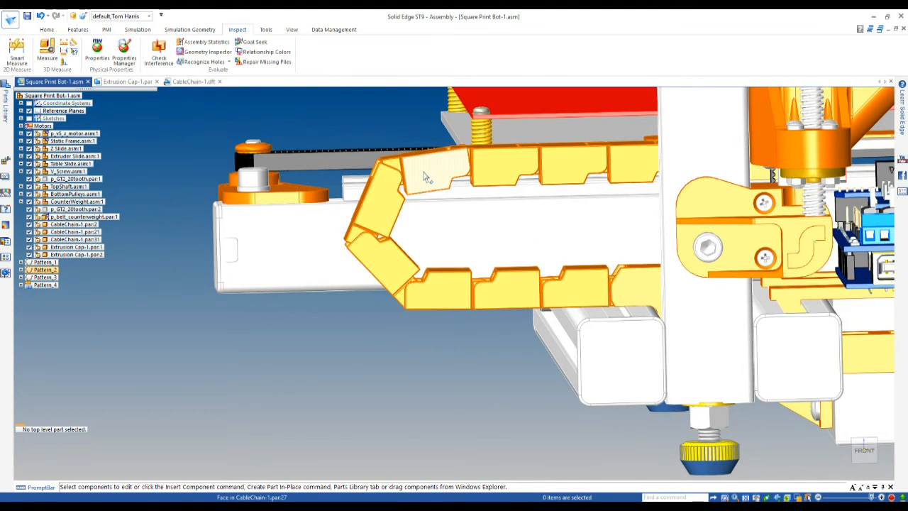
left_click(159, 53)
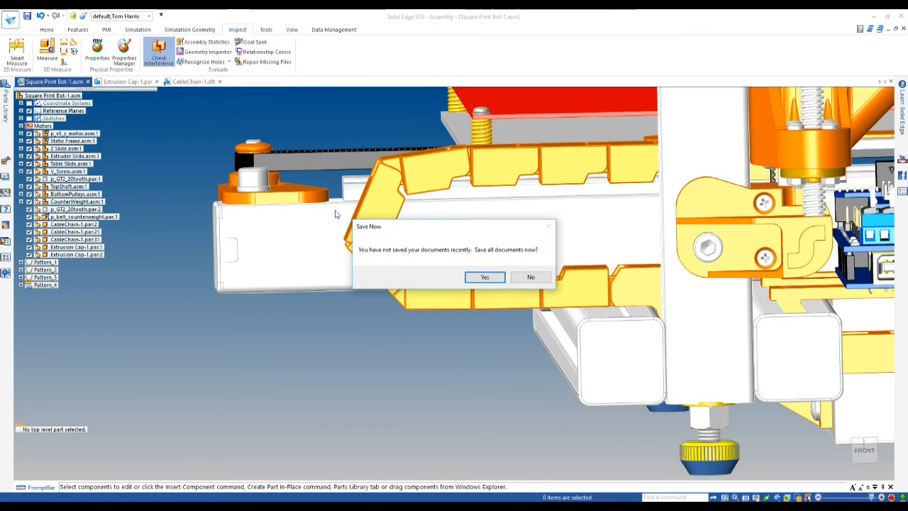
left_click(530, 277)
left_click(376, 253)
left_click(364, 203)
left_click(244, 97)
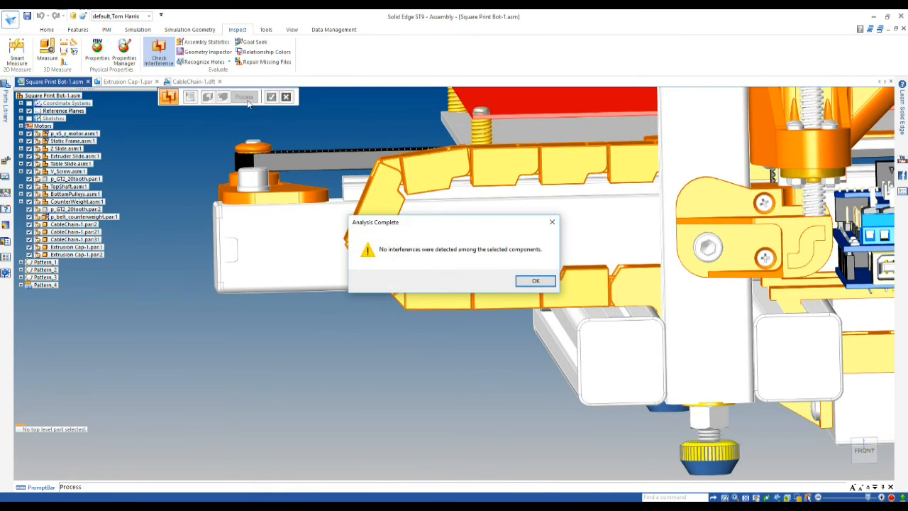
left_click(536, 281)
- Save the Square Print Bot-1 assembly
middle_click_drag(439, 331, 474, 382)
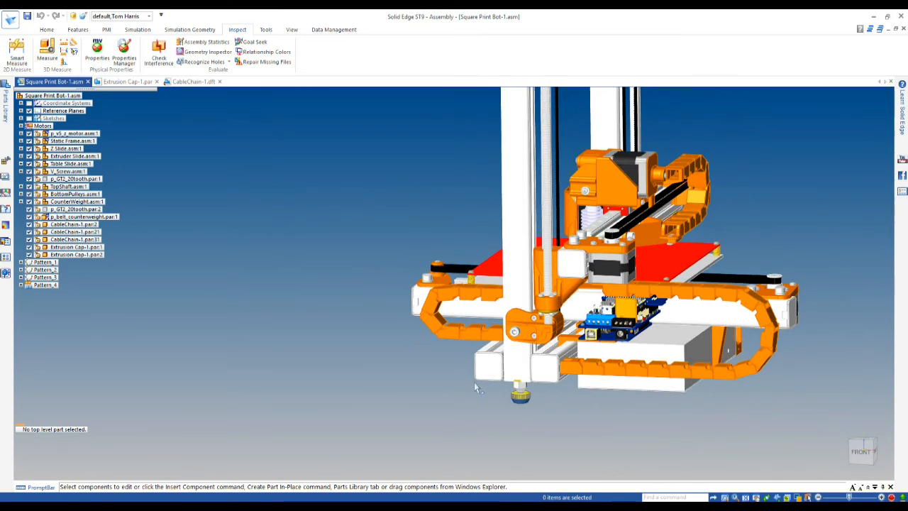
left_click(26, 15)
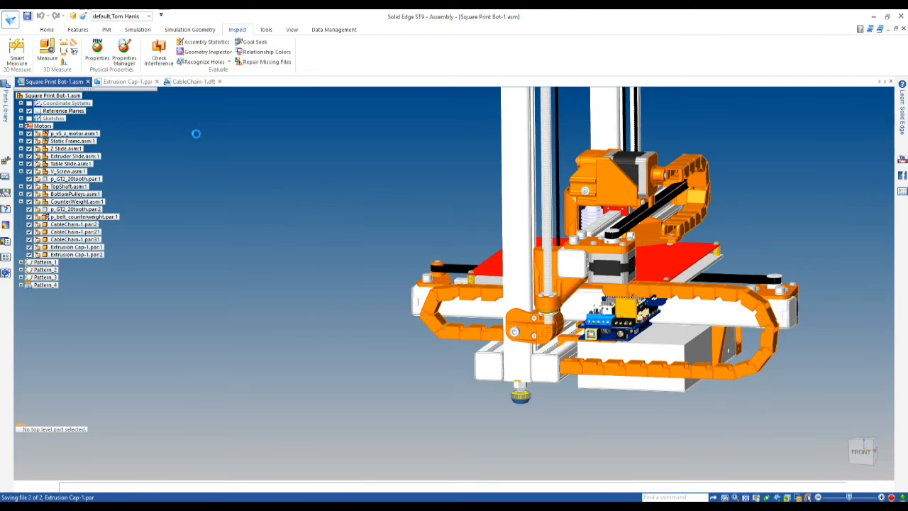
- Edit the p_Z-axis_V5.asm subassembly, which contains the RAMPS 1.4 electronics board, in place within the printer assembly
middle_click_drag(764, 376, 650, 374)
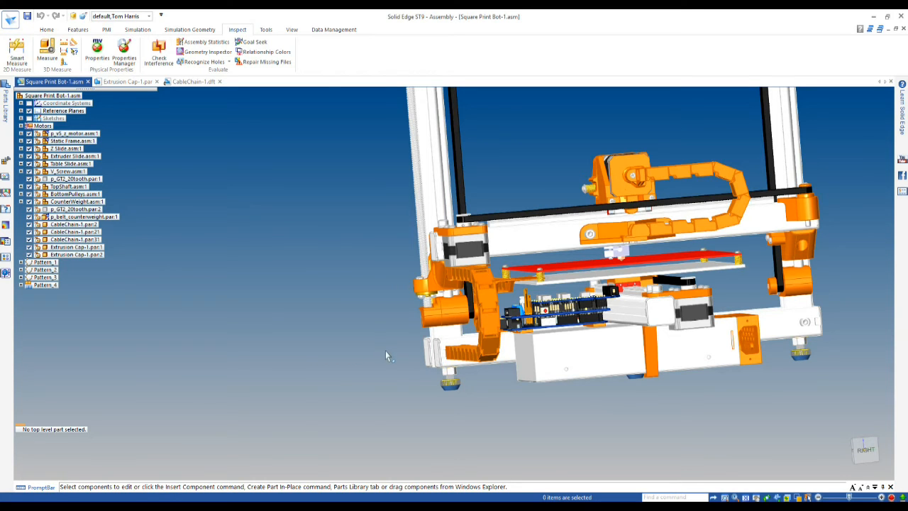
scroll(381, 371, "up", 2)
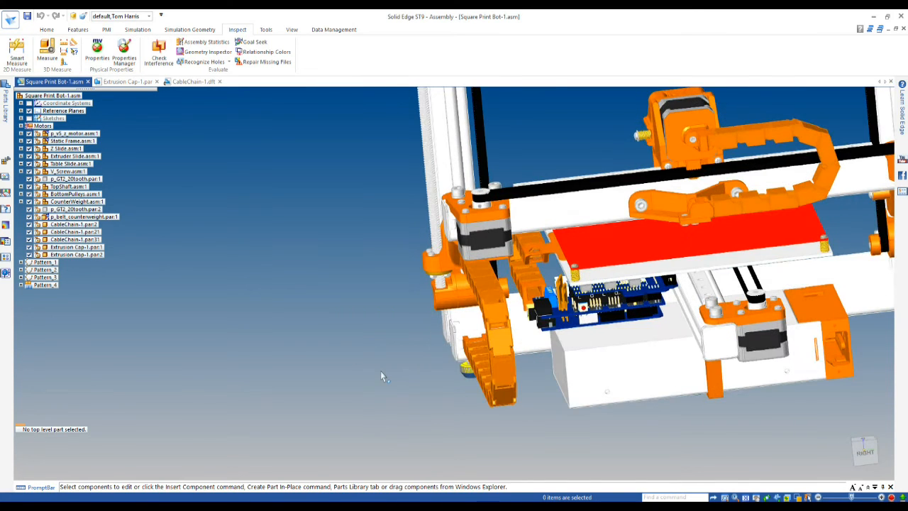
middle_click_drag(381, 371, 380, 349)
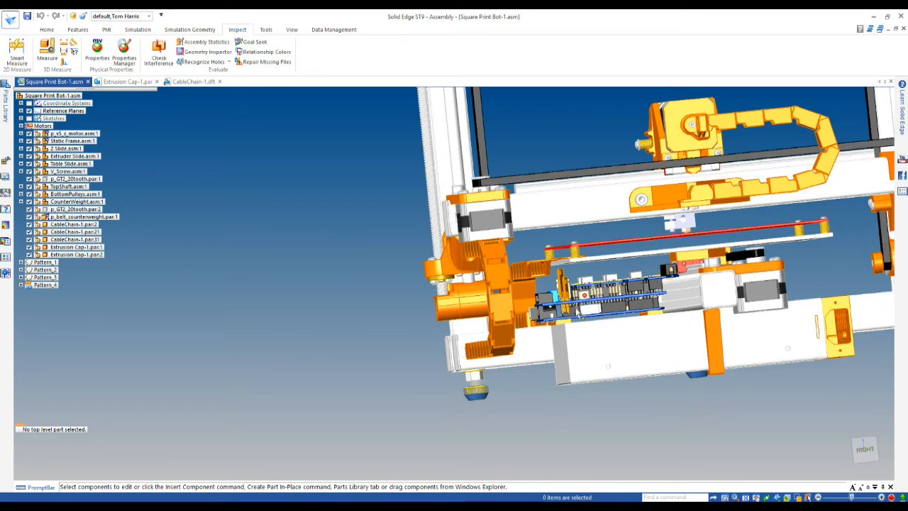
left_click(595, 306)
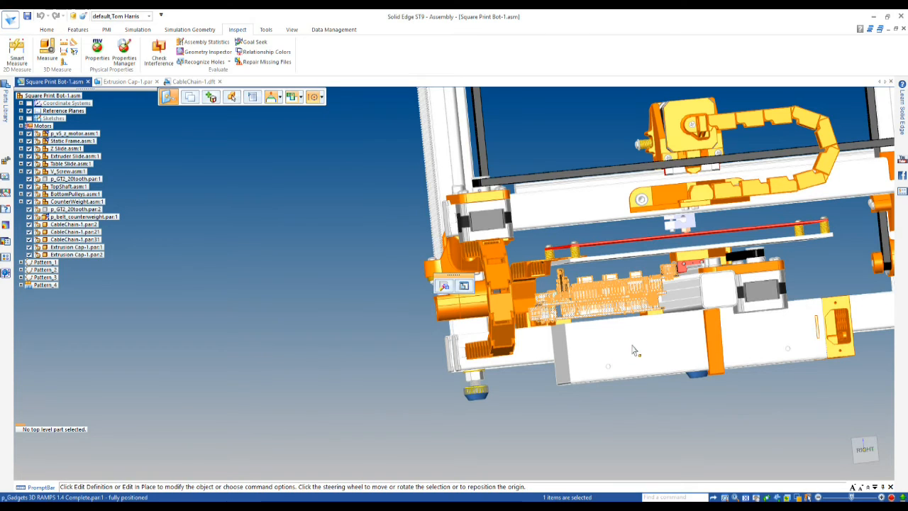
mouse_move(598, 325)
middle_mouse_down()
mouse_move(742, 114)
mouse_move(572, 321)
mouse_move(626, 327)
middle_mouse_up()
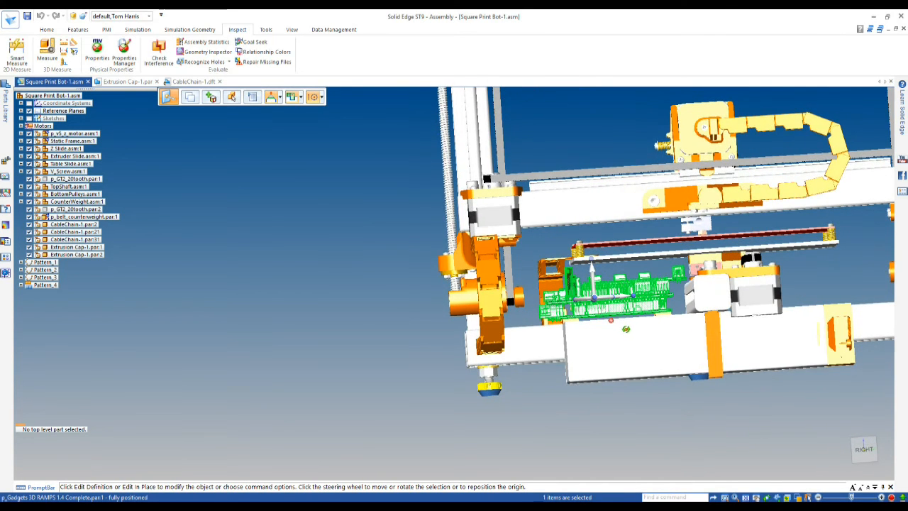
left_click(554, 385)
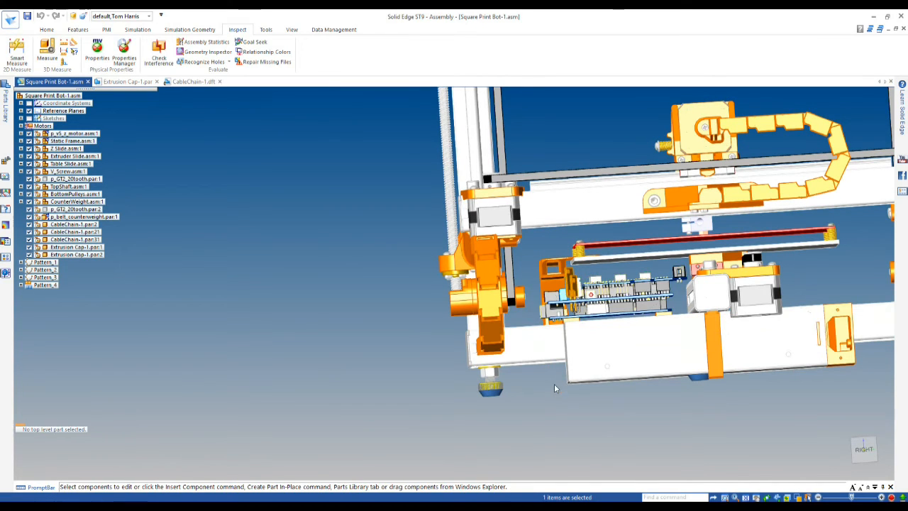
right_click(598, 291)
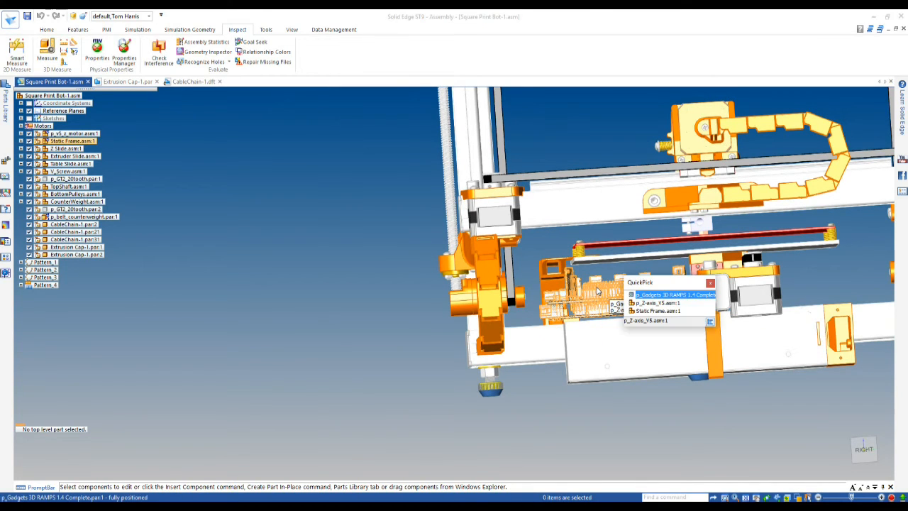
left_click(650, 304)
right_click(650, 302)
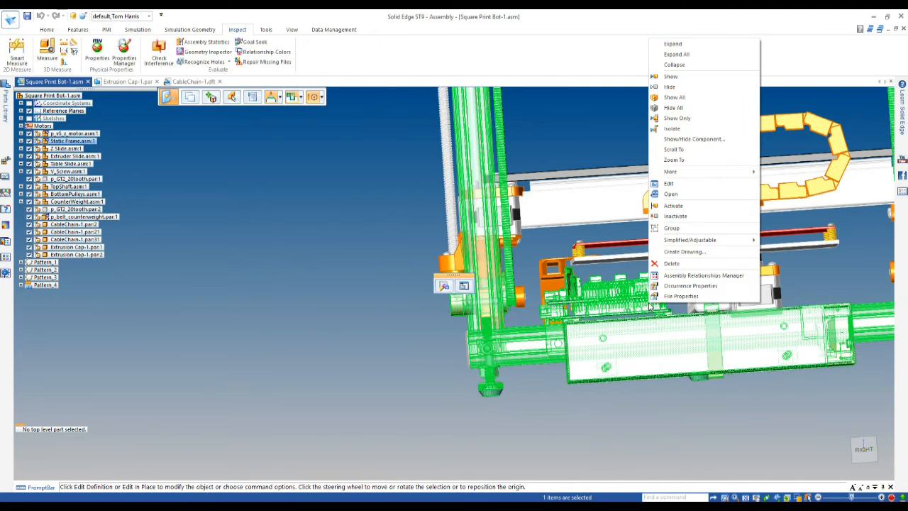
left_click(676, 186)
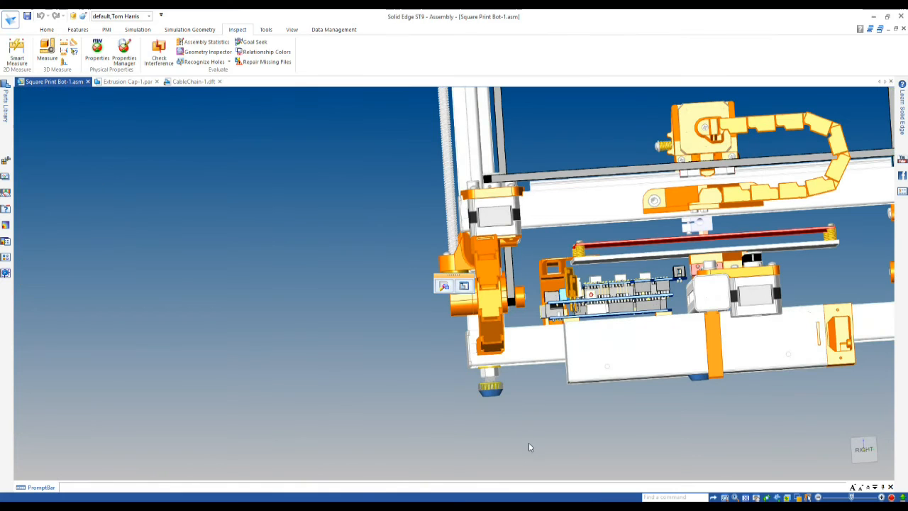
- Rotate the RAMPS 1.4 board 90° about its vertical axis above the power supply
middle_click_drag(562, 396, 561, 432)
middle_click_drag(592, 429, 589, 427)
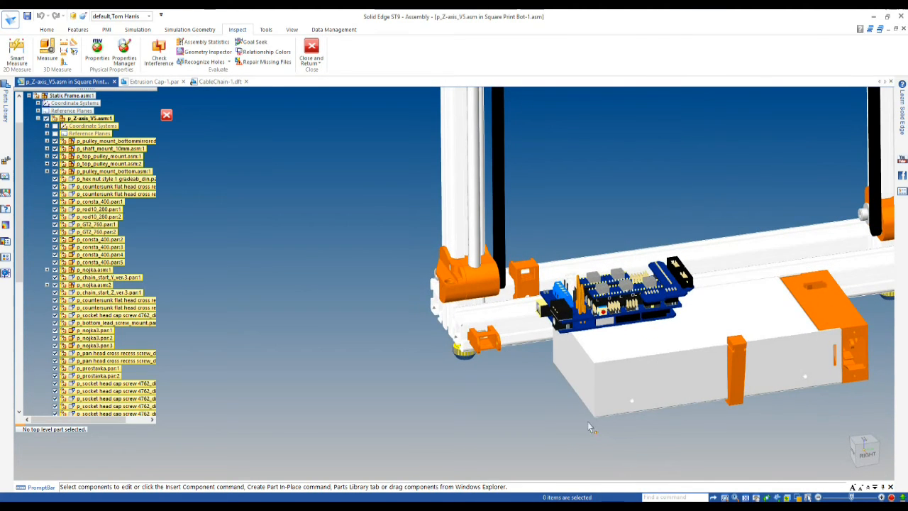
scroll(540, 403, "up", 2)
scroll(706, 193, "up", 2)
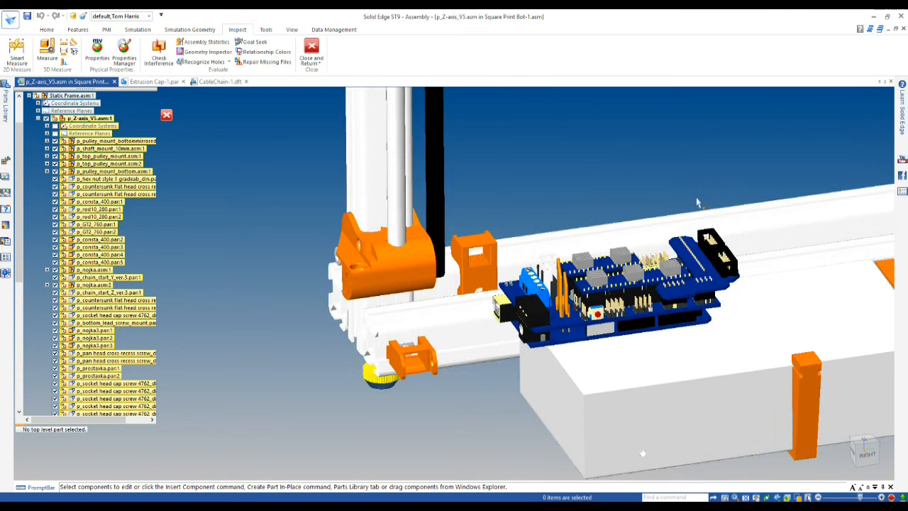
left_click(625, 288)
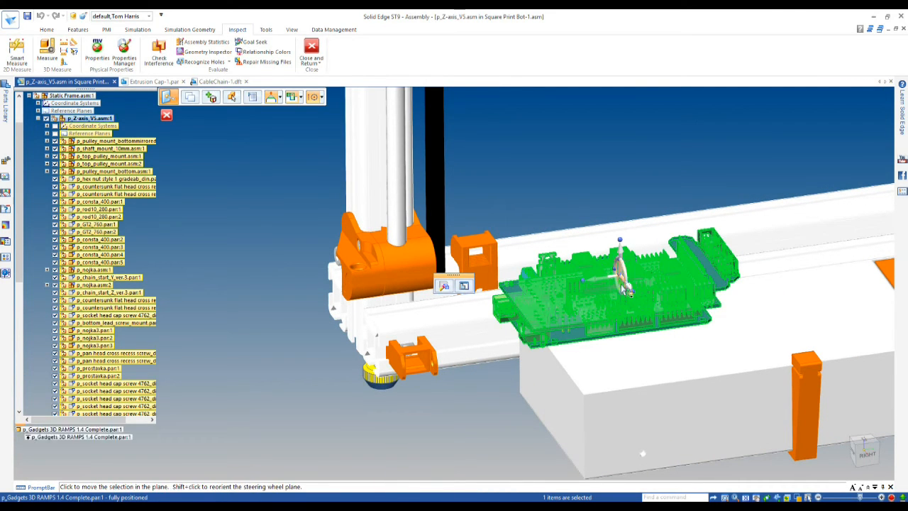
left_click(622, 284, "shift")
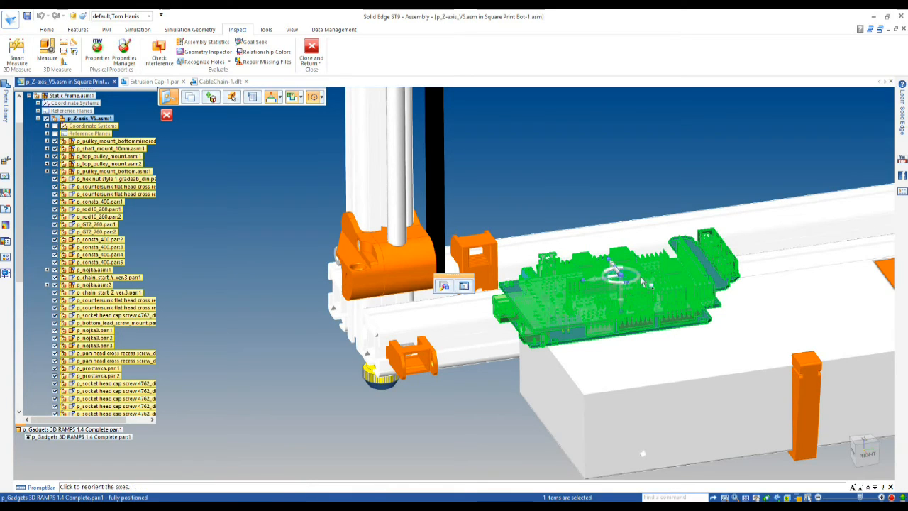
left_click(640, 283)
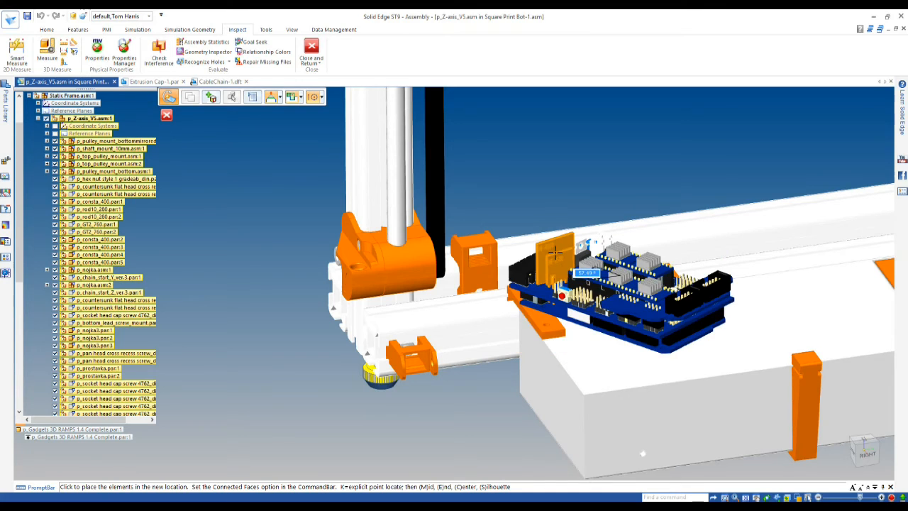
type("90")
key("Return")
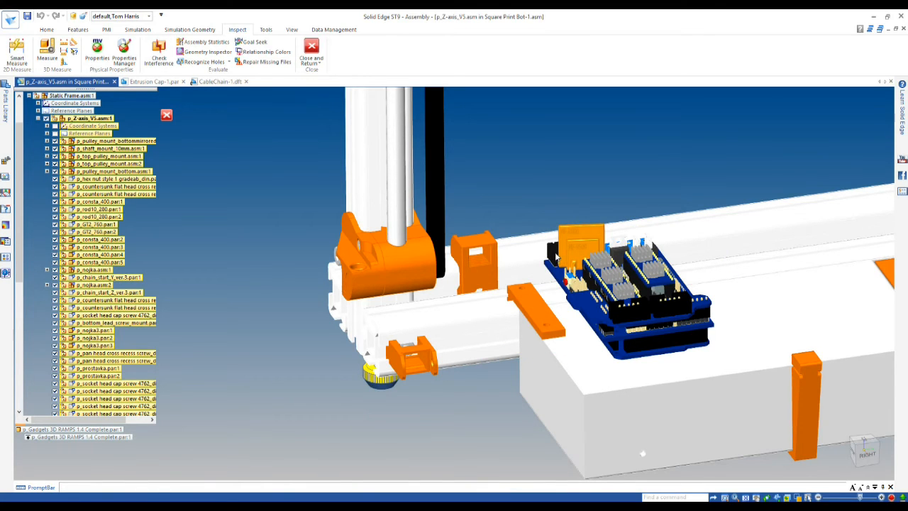
- Try to slide the rotated RAMPS 1.4 board sideways along the power supply, with the steering wheel repositioned at the board's lower corner
middle_click_drag(647, 362, 618, 341)
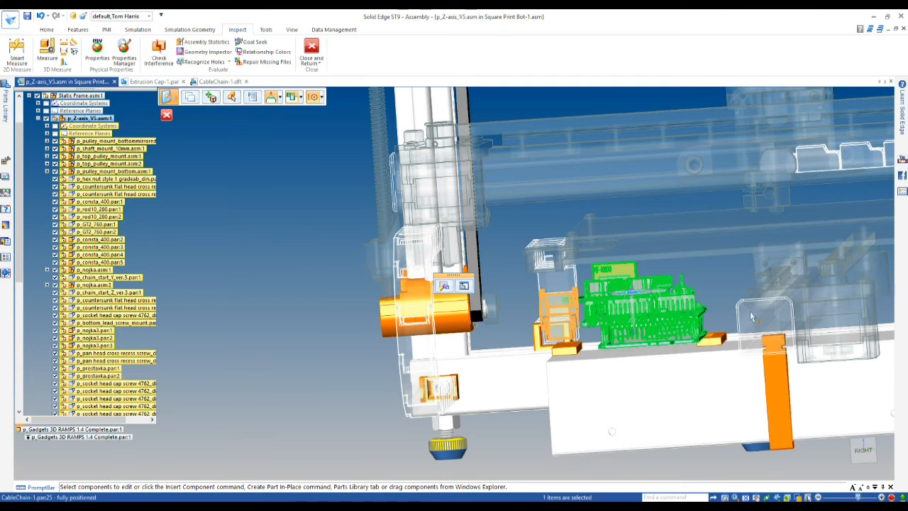
left_click(862, 452)
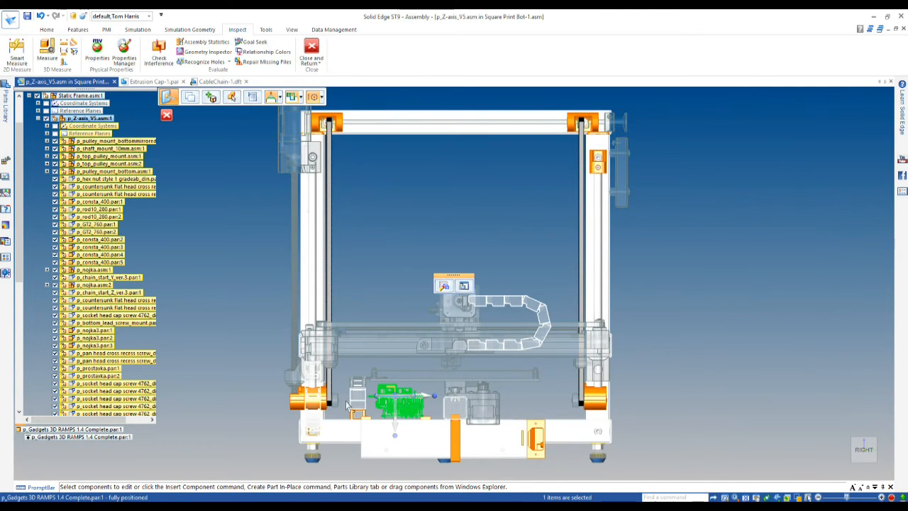
scroll(347, 406, "up", 3)
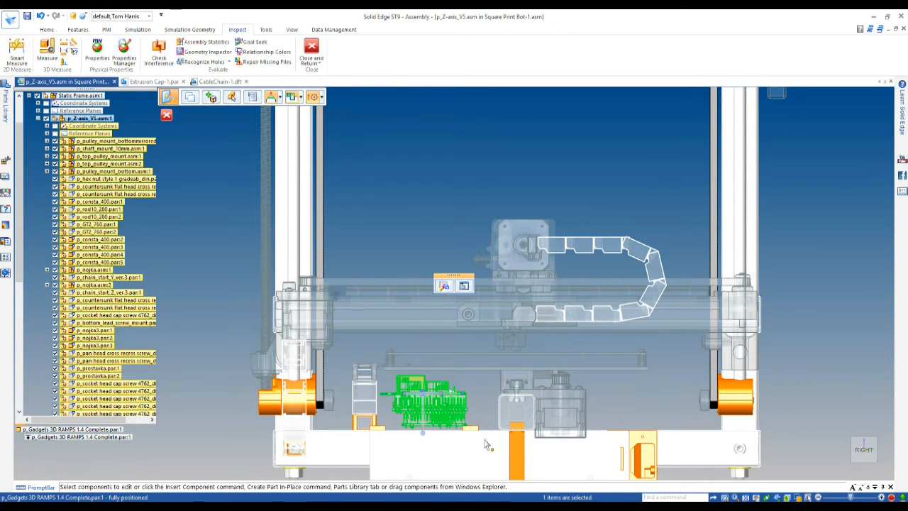
middle_click_drag(473, 413, 468, 418)
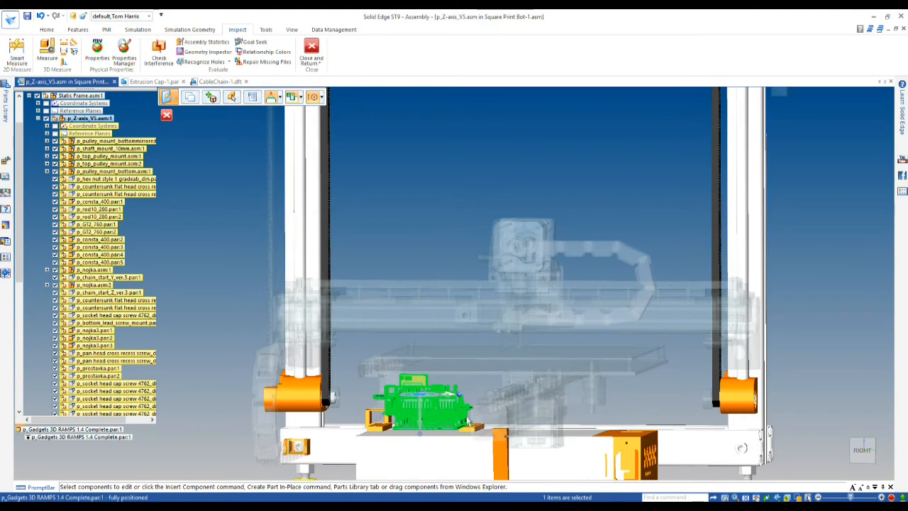
left_click(421, 400)
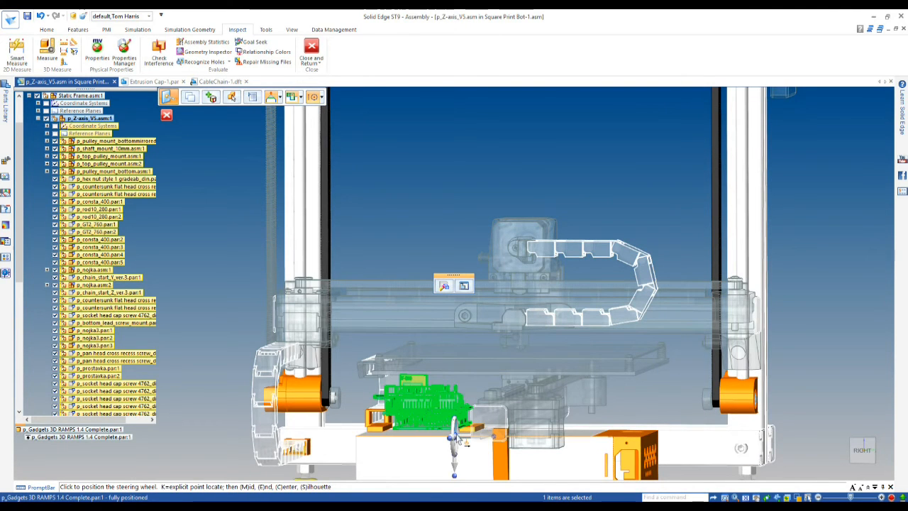
scroll(466, 443, "up", 2)
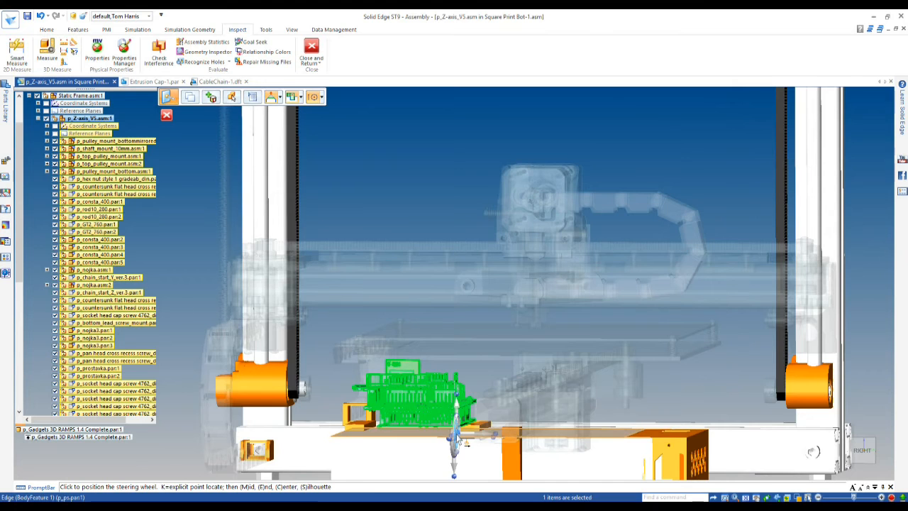
scroll(461, 440, "up", 2)
scroll(457, 436, "up", 1)
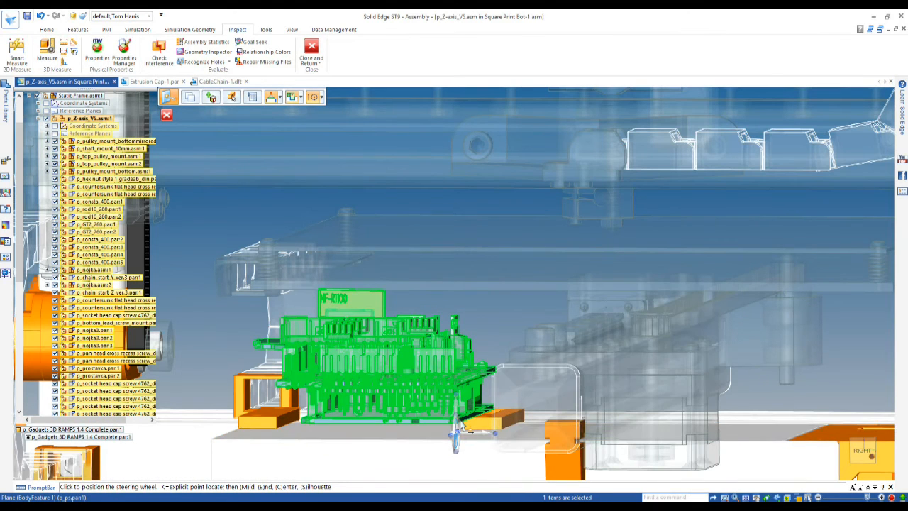
left_click(460, 420)
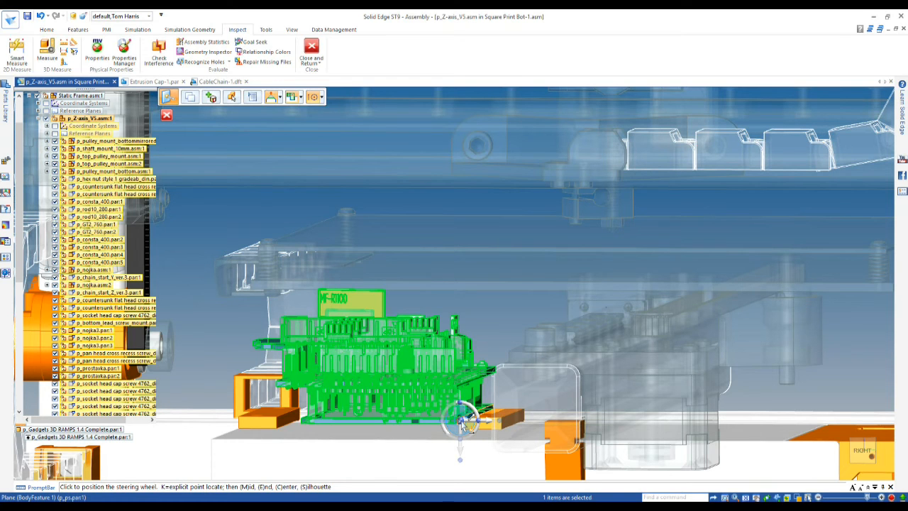
left_click(471, 438)
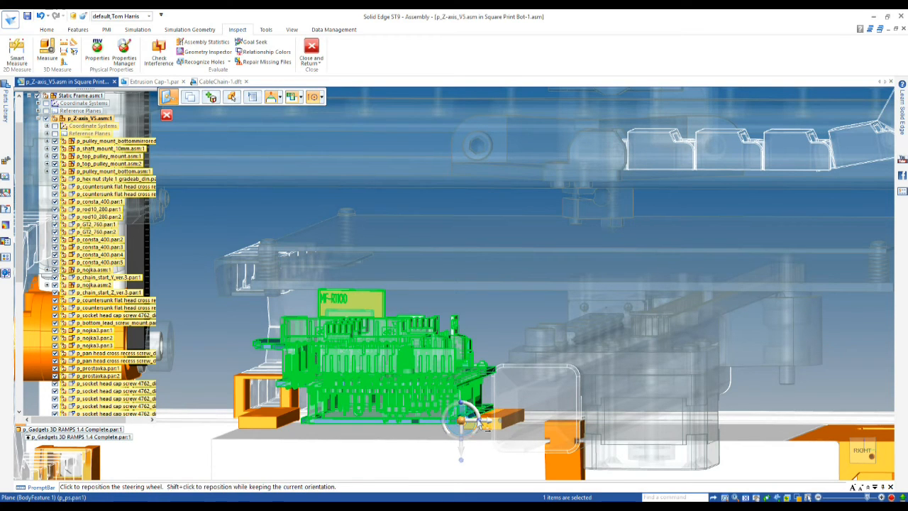
left_click_drag(477, 420, 515, 420)
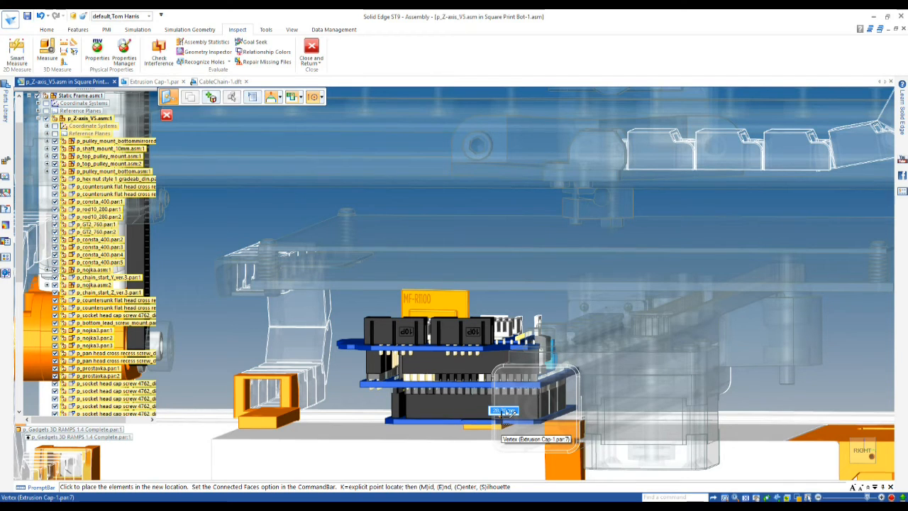
left_click(506, 412)
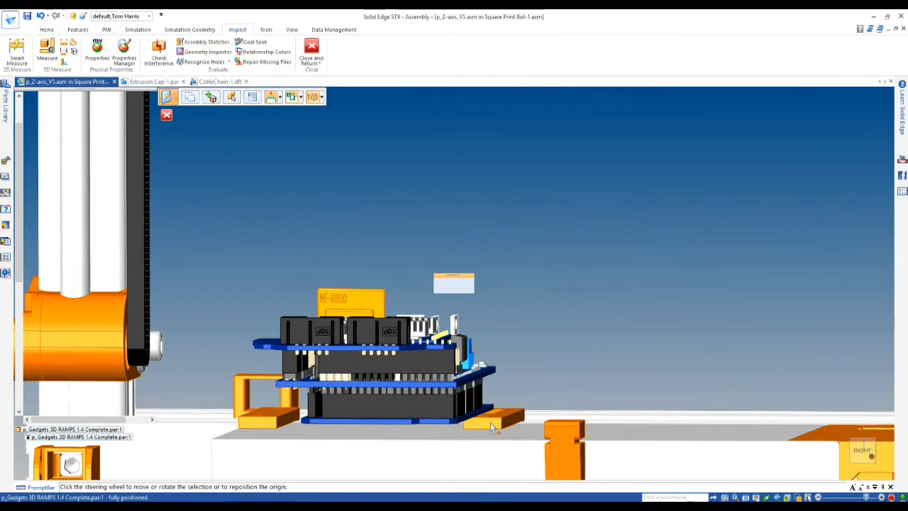
key("Escape")
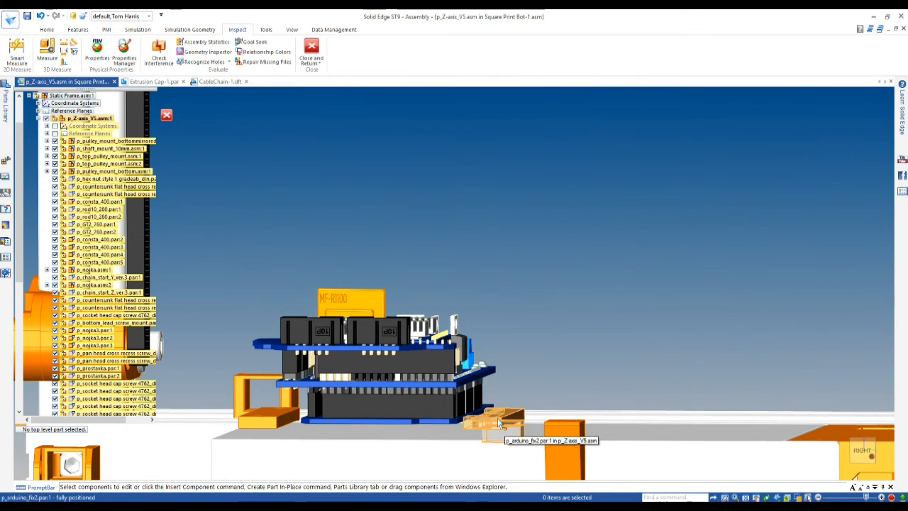
- Inactivate the p_arduino_fix2 bracket beside the RAMPS board
left_click(508, 417)
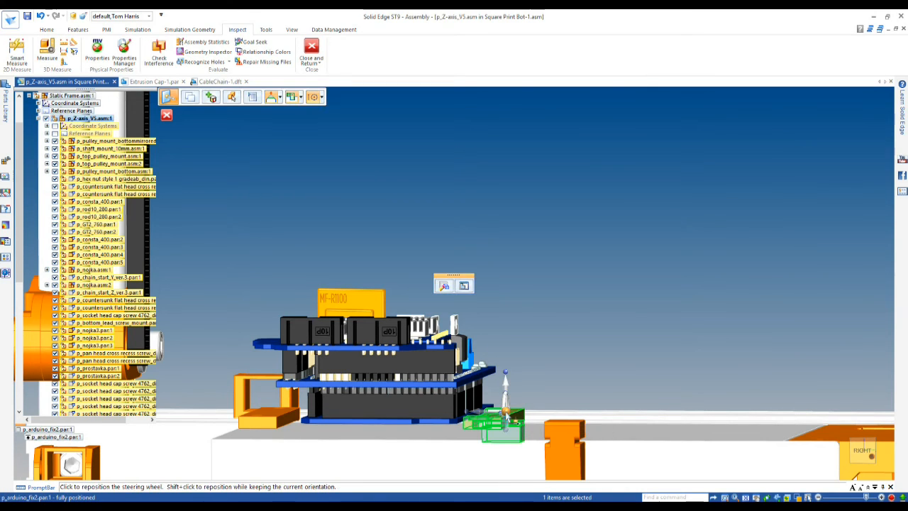
right_click(515, 412)
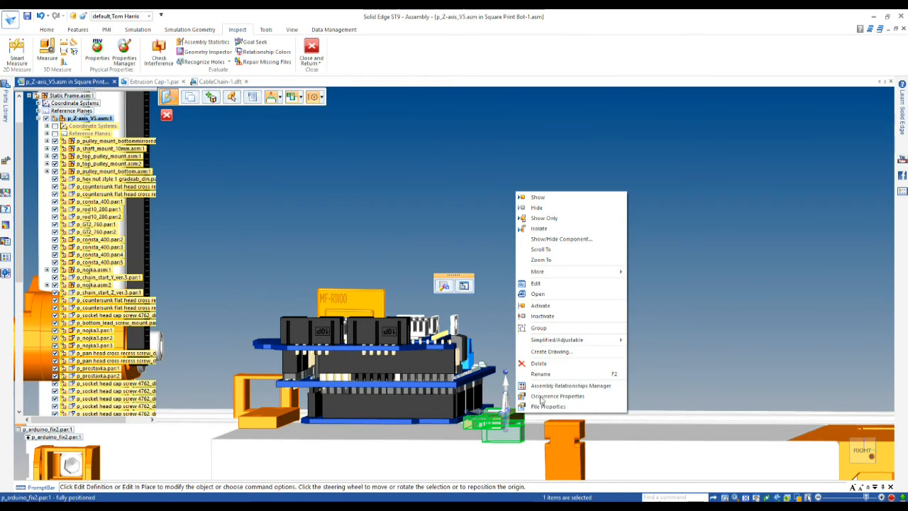
left_click(543, 315)
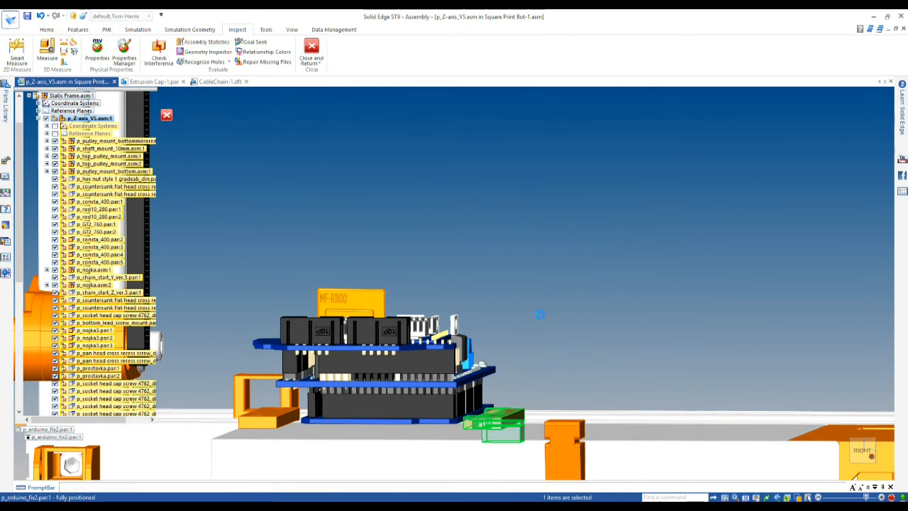
- Slide the RAMPS 1.4 board sideways about 13 mm along the power supply so its lower corner sits over the p_arduino_fix2 bracket
left_click(458, 425)
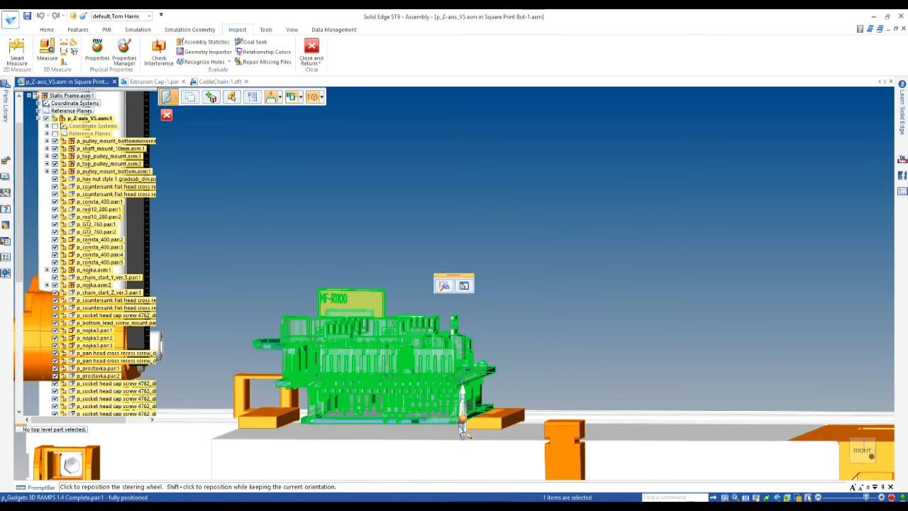
left_click(466, 416)
left_click(487, 418)
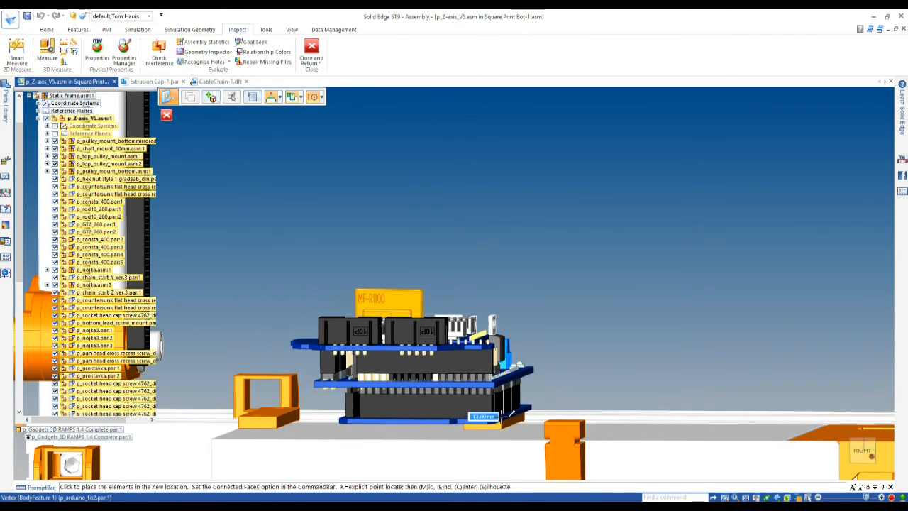
left_click(507, 436)
left_click(507, 436)
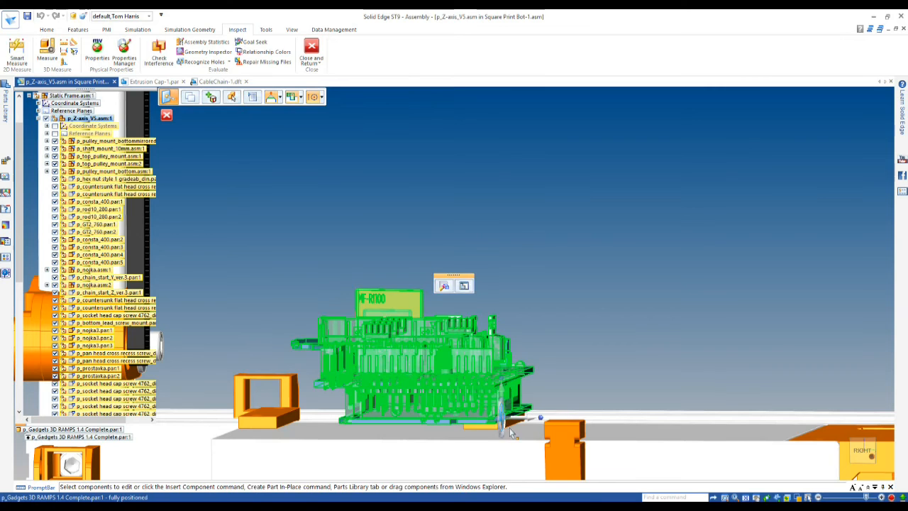
- Fine-tune the RAMPS 1.4 board's sideways position, using its lower corner and the adjacent corner of the p_arduino_fix2 bracket as references
scroll(507, 435, "up", 4)
scroll(507, 434, "up", 2)
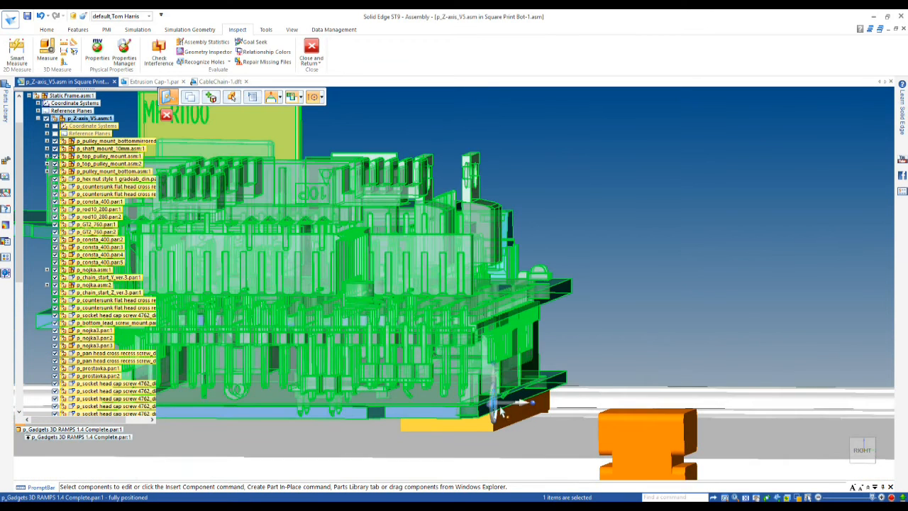
left_click(492, 404)
left_click(486, 402)
left_click(514, 406)
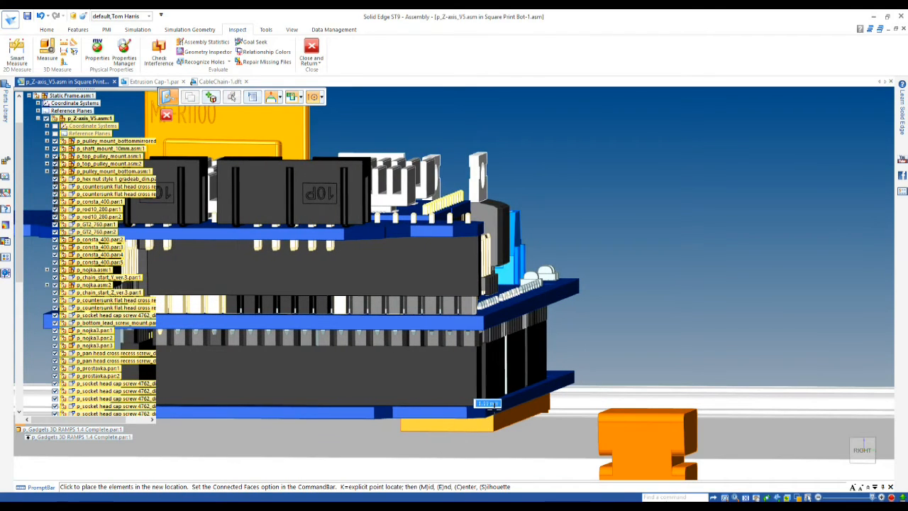
left_click(492, 432)
scroll(626, 328, "down", 2)
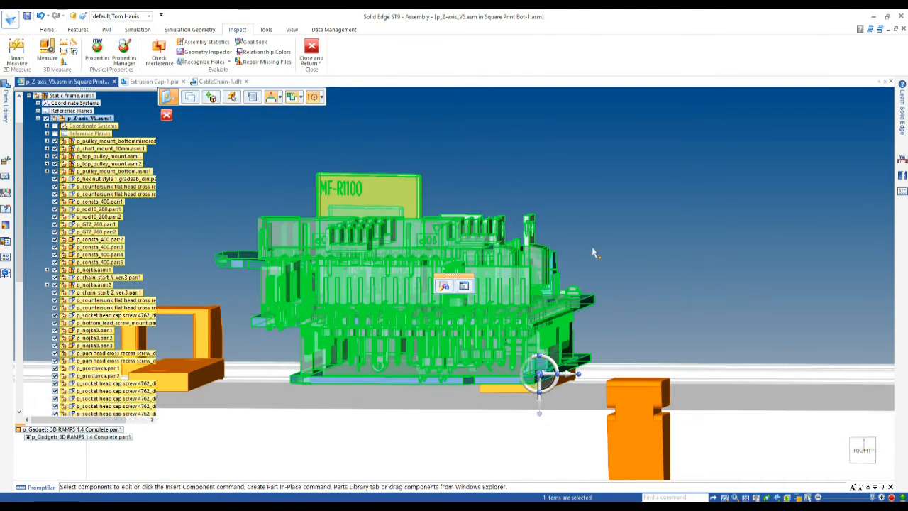
- Move the RAMPS 1.4 board across the power supply's width toward the frame, lining up its rear lower corner with the bracket end
middle_click_drag(577, 279, 454, 353)
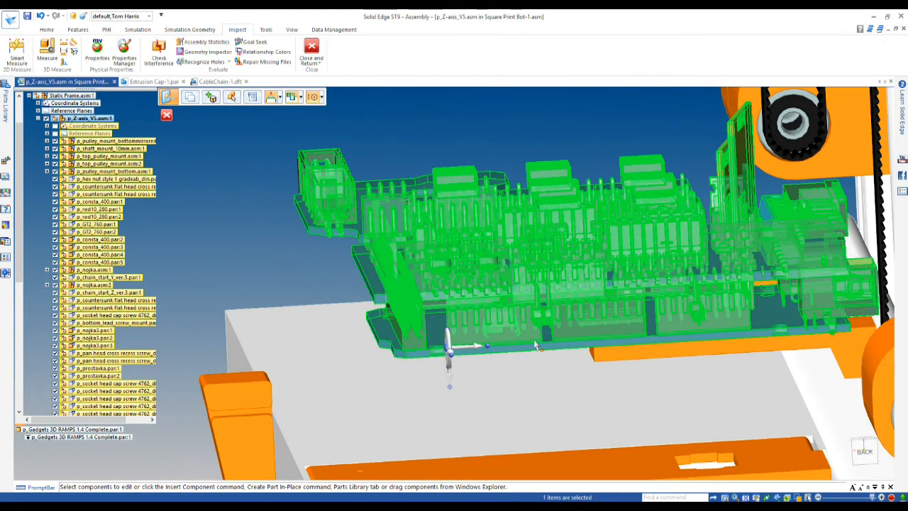
left_click(448, 351)
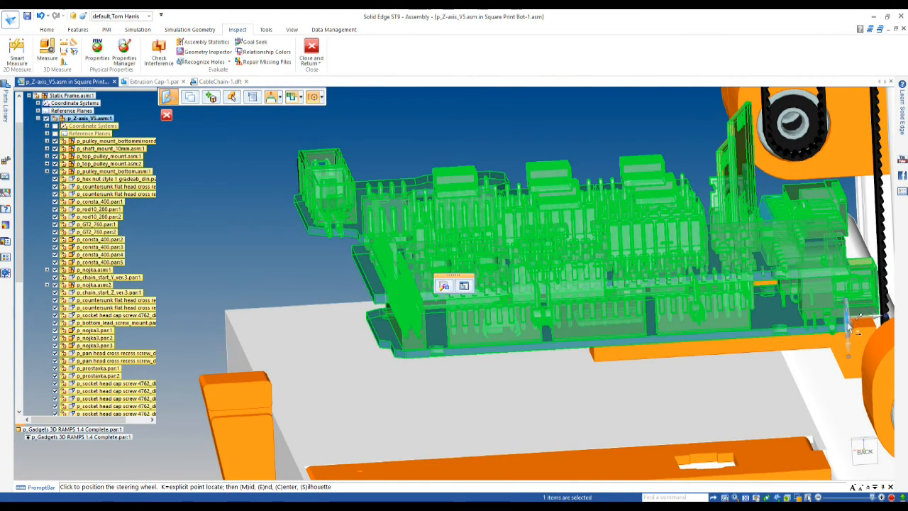
left_click(851, 320)
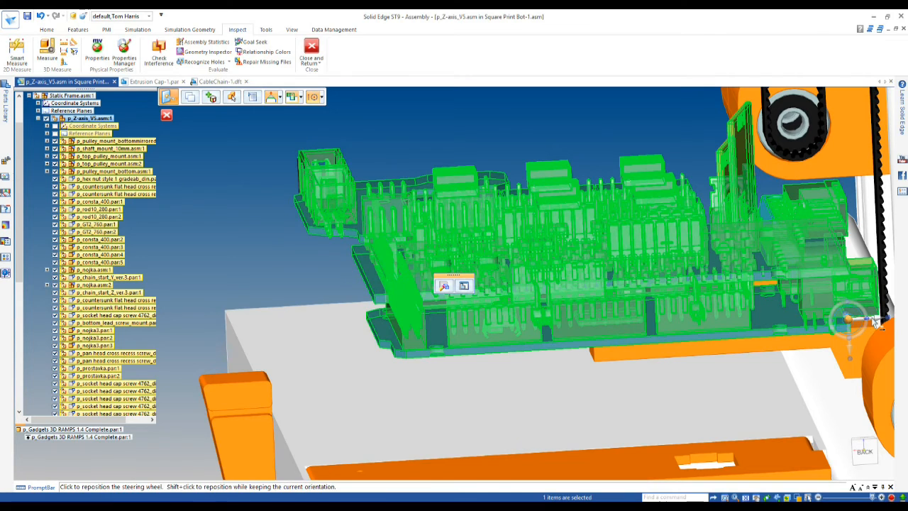
left_click(879, 323)
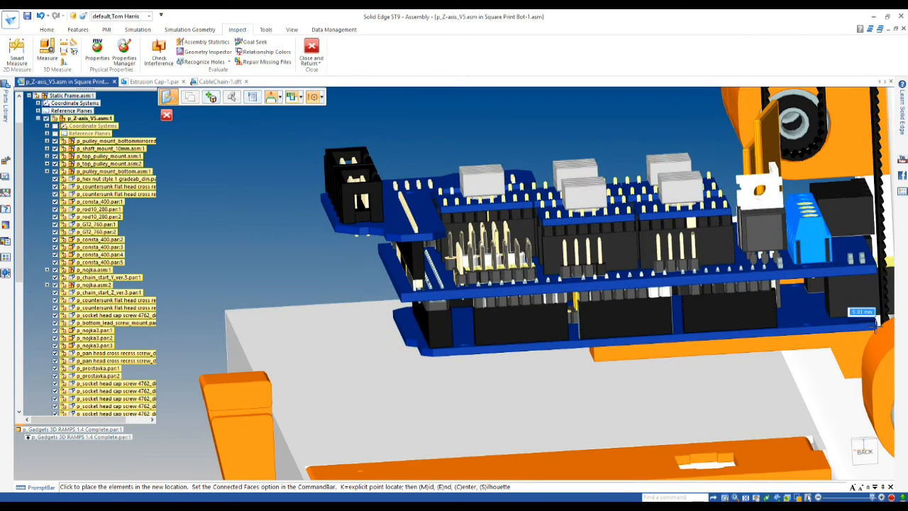
left_click(875, 328)
key("Escape")
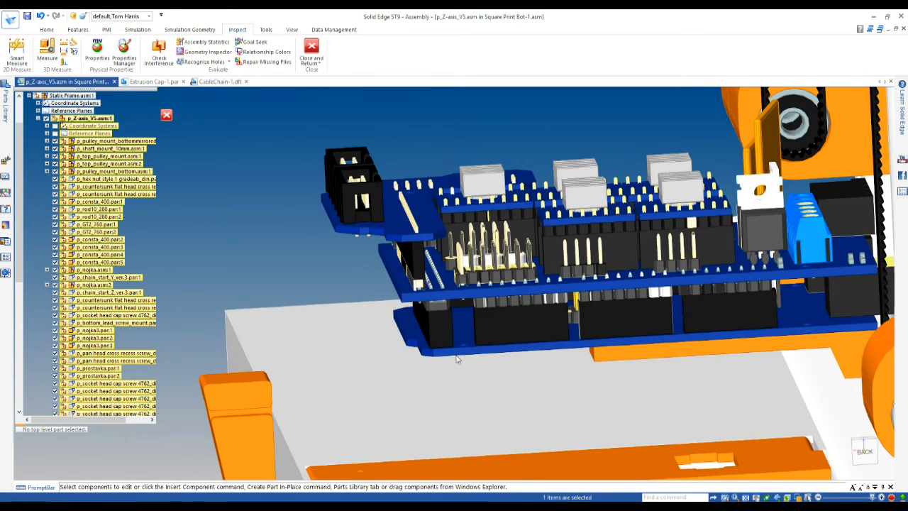
- Move the p_arduino_fix1 bracket along the power supply until it sits under the opposite edge of the RAMPS 1.4 board
scroll(444, 360, "down", 4)
middle_click_drag(456, 392, 597, 359)
middle_click_drag(430, 309, 607, 300, "shift")
middle_click_drag(522, 315, 519, 322)
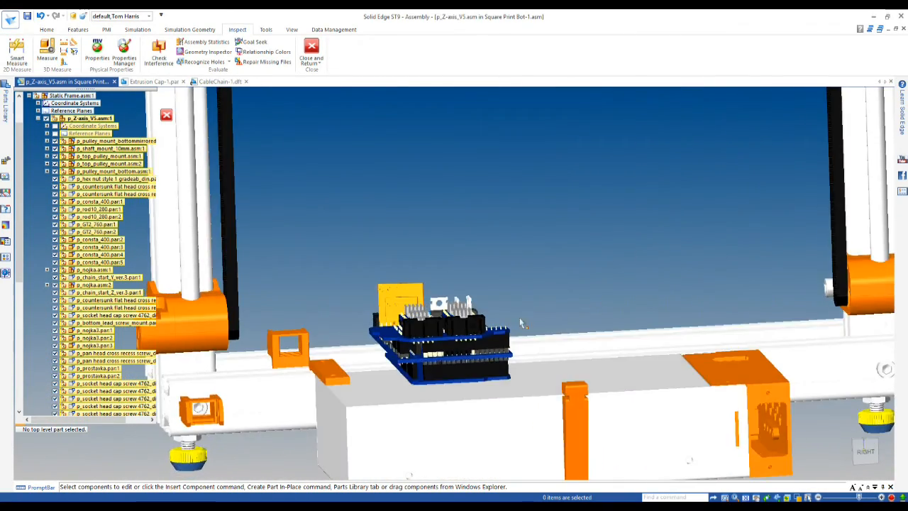
left_click(330, 372)
left_click(328, 368)
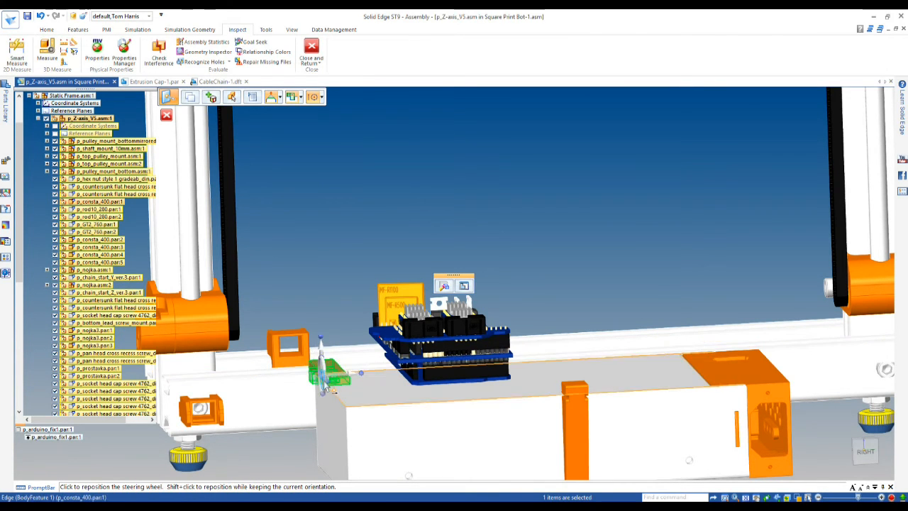
scroll(317, 369, "up", 5)
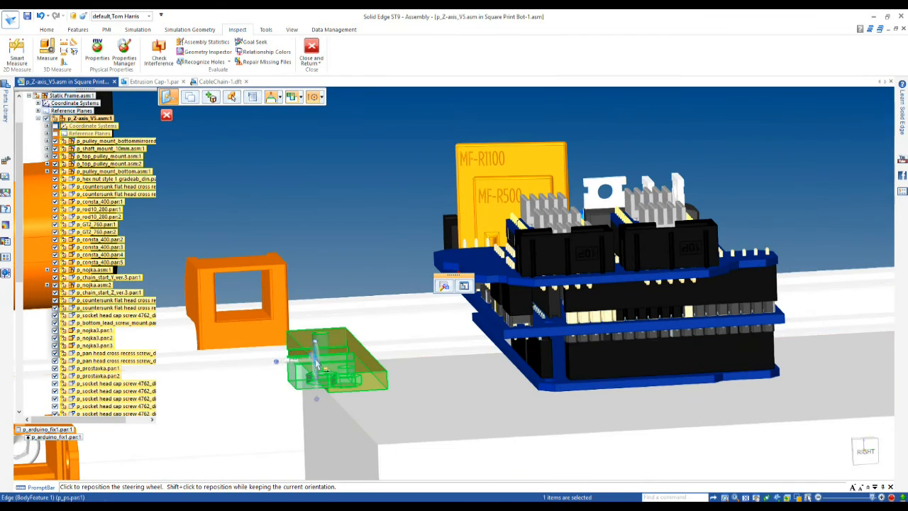
left_click(324, 389)
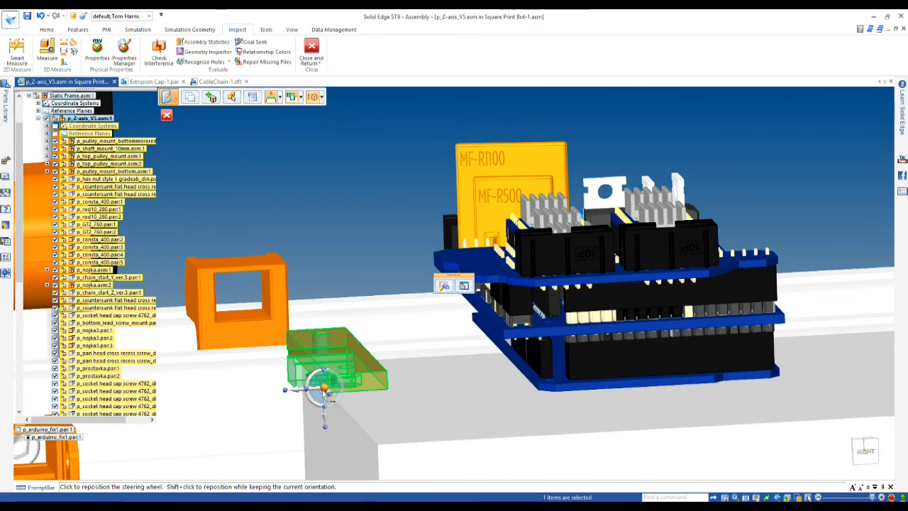
left_click(297, 390)
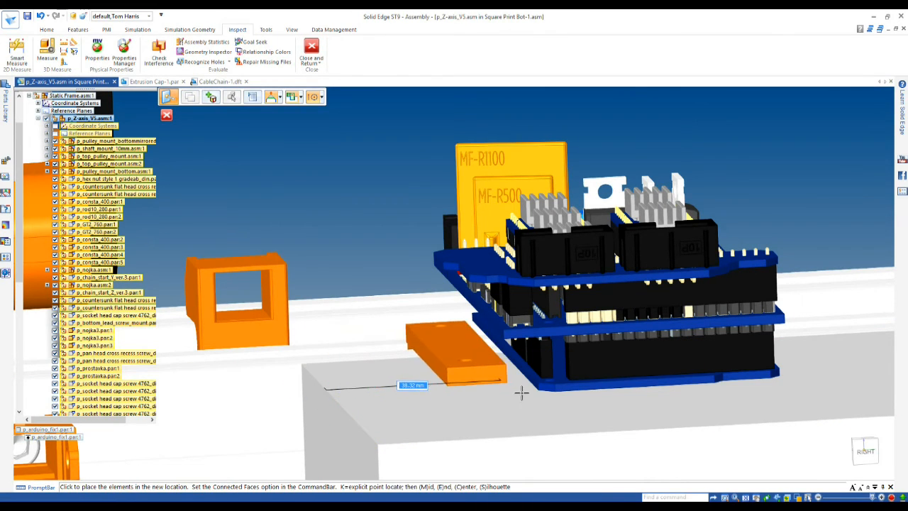
left_click(502, 403)
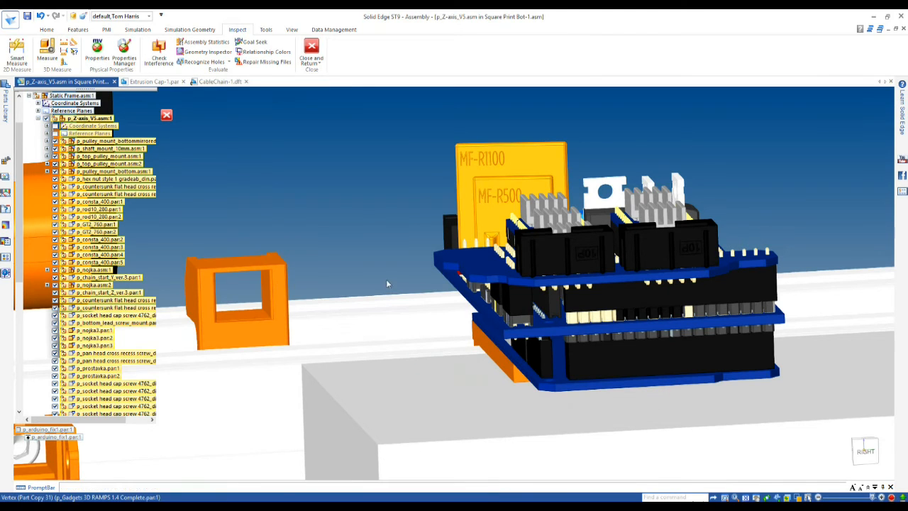
- Shift the RAMPS 1.4 board and the p_arduino_fix1 bracket together about 4 mm, aligning the board's lower corner with p_arduino_fix2
scroll(397, 252, "down", 4)
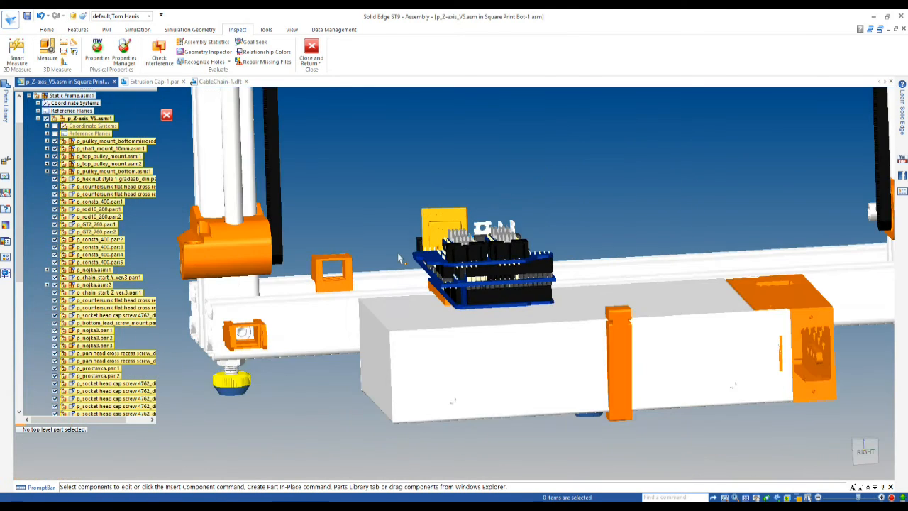
middle_click_drag(486, 380, 479, 367)
scroll(575, 295, "up", 5)
scroll(574, 296, "up", 1)
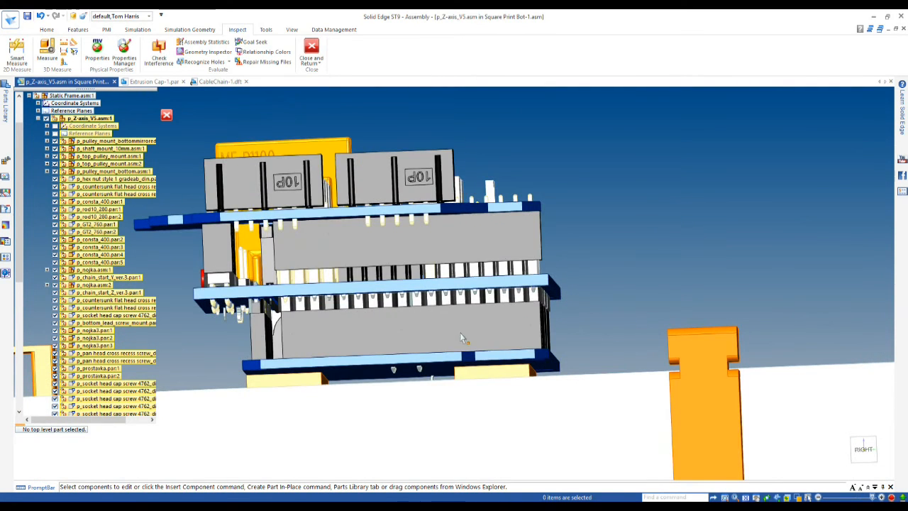
left_click(310, 379)
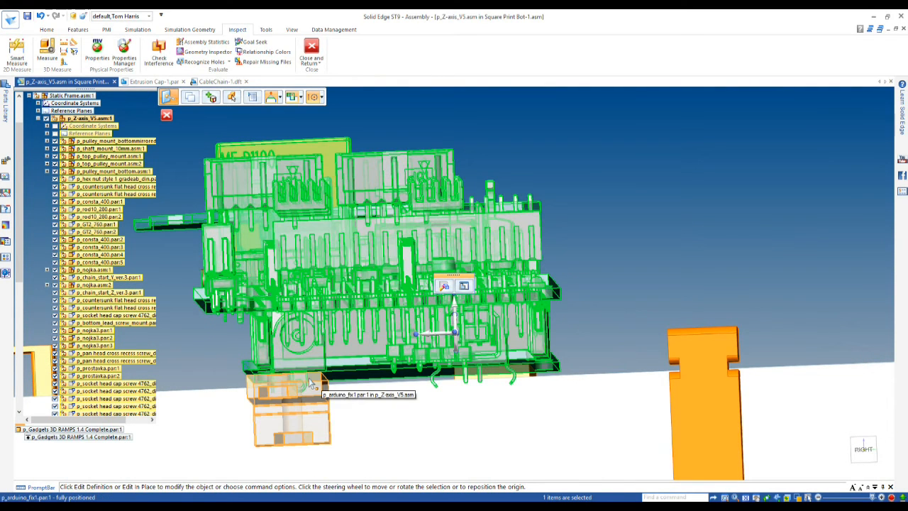
left_click(309, 377, "ctrl")
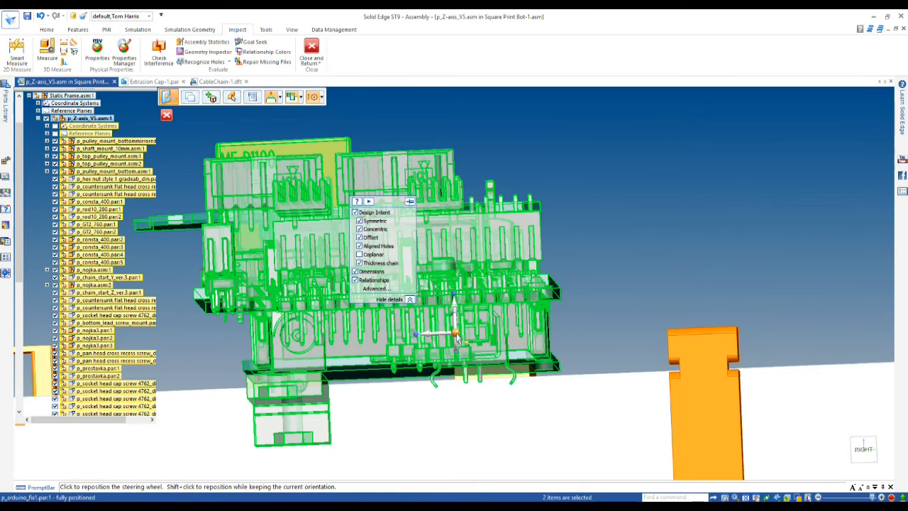
left_click(454, 332)
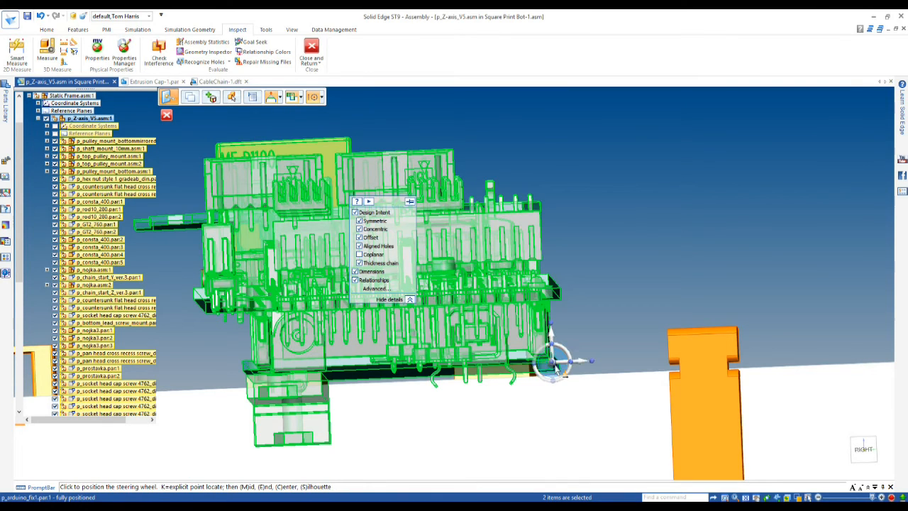
left_click(555, 365)
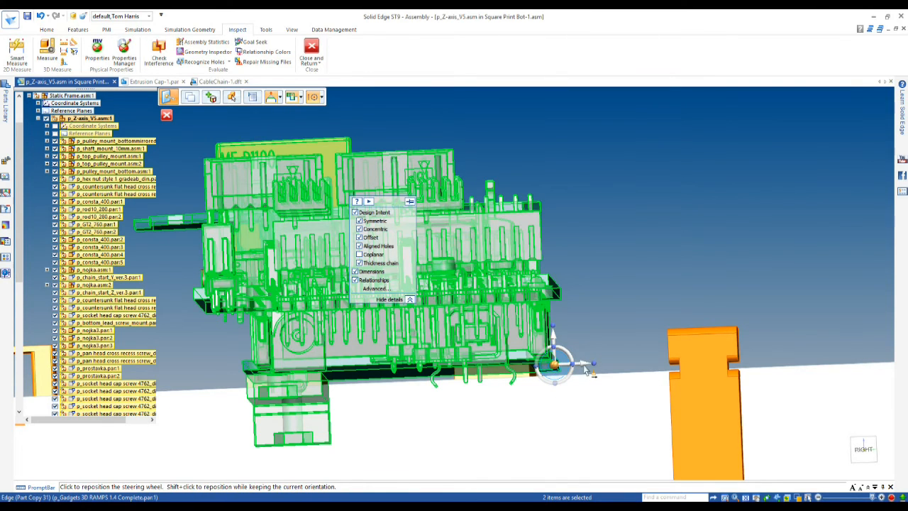
left_click(582, 364)
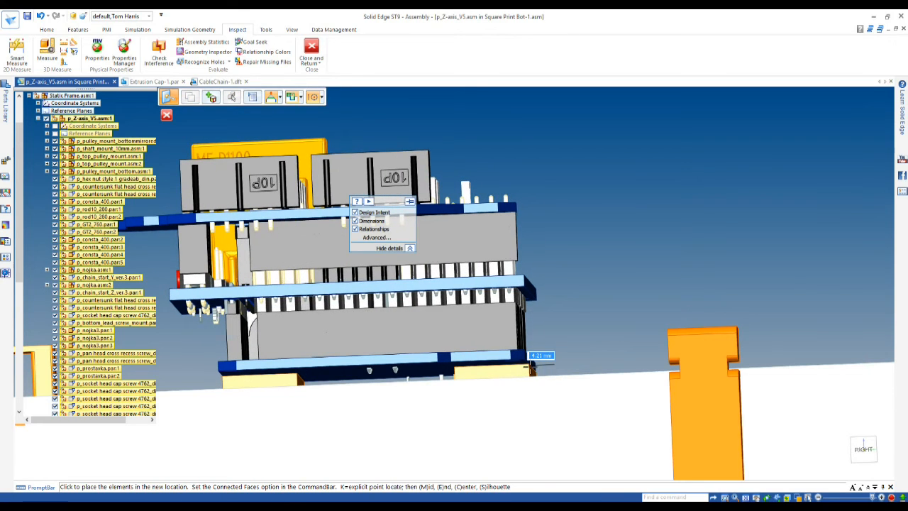
left_click(531, 367)
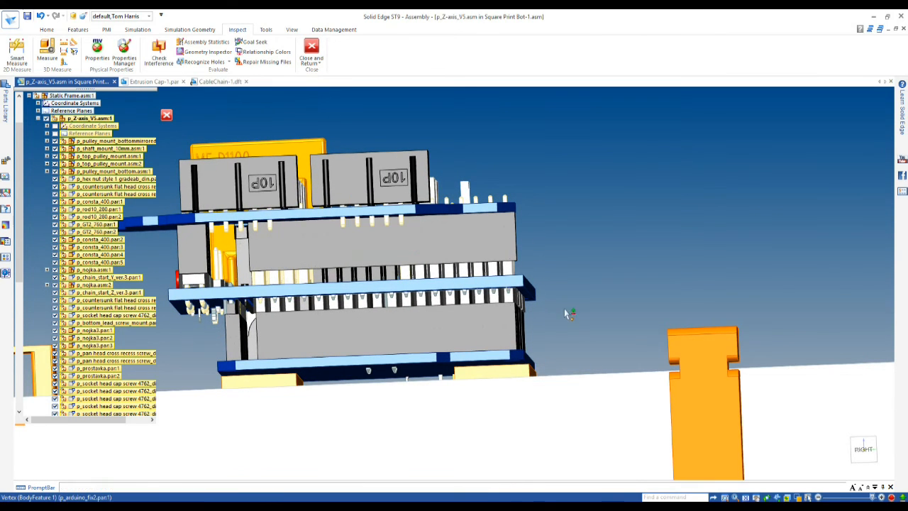
- Isolate the RAMPS 1.4 board, the p_ps power supply and the p_arduino_fix1 and p_arduino_fix2 brackets from the other components
scroll(575, 263, "down", 1)
middle_click_drag(574, 258, 608, 252)
scroll(568, 151, "down", 1)
scroll(568, 155, "down", 1)
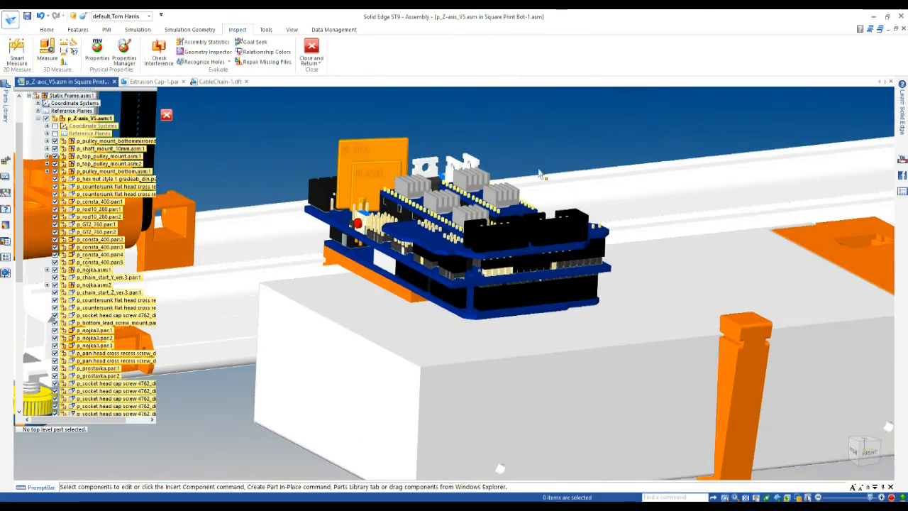
middle_click_drag(557, 352, 509, 372)
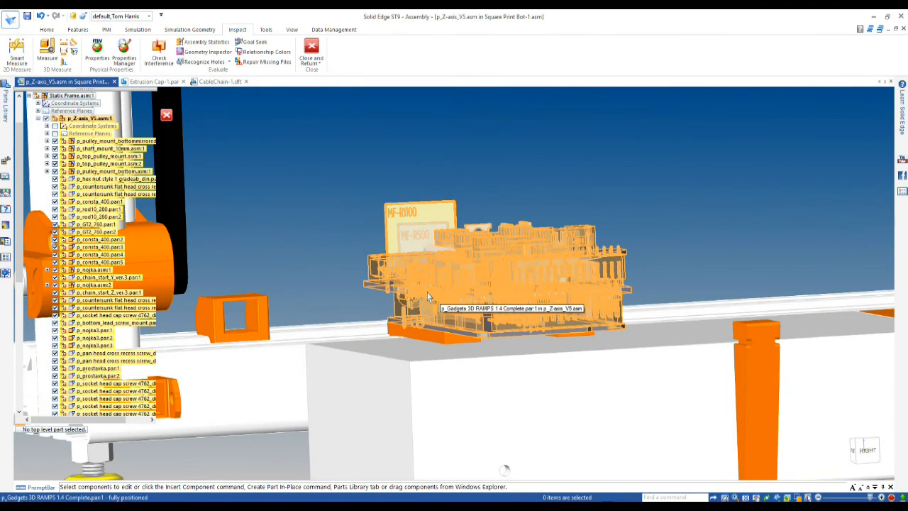
left_click(428, 296)
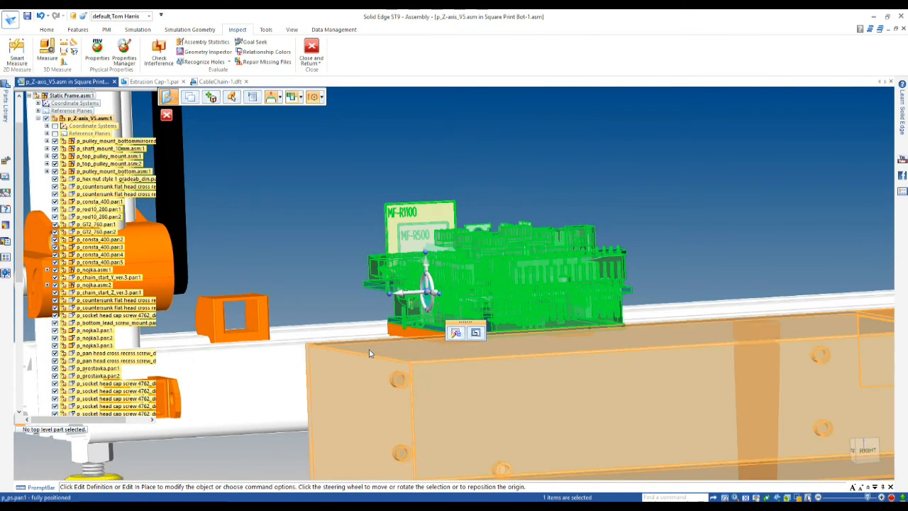
left_click(389, 355, "ctrl")
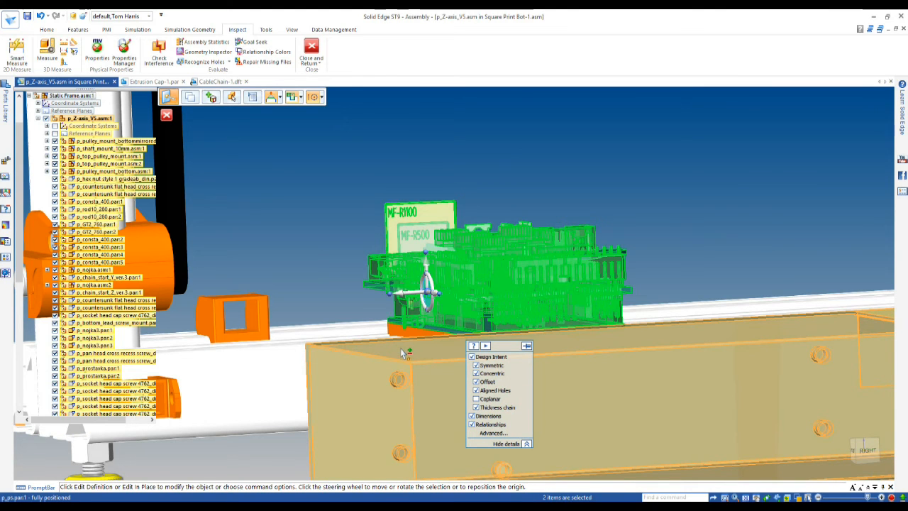
left_click(409, 330, "ctrl")
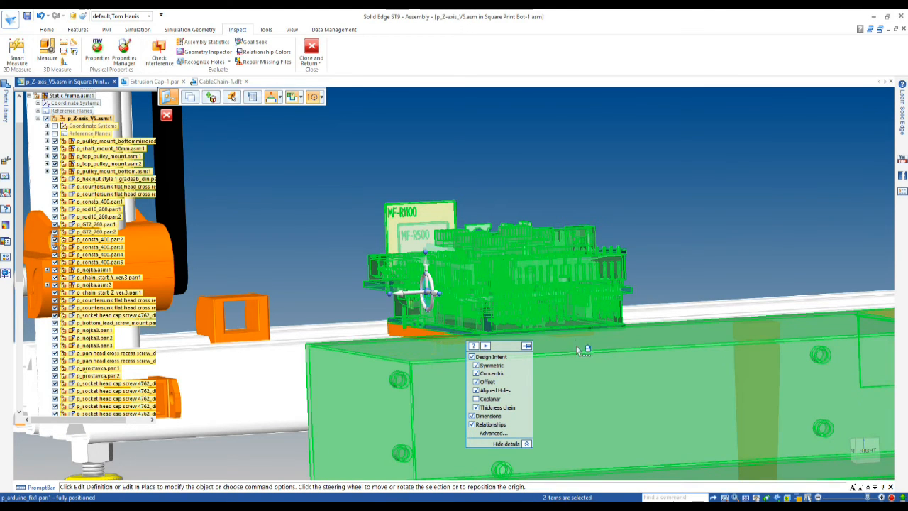
right_click(573, 333)
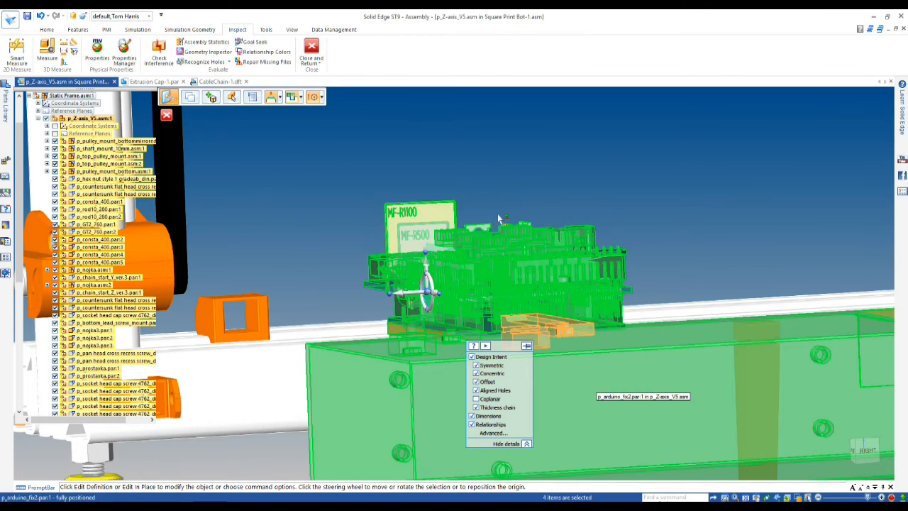
right_click(518, 242)
left_click(555, 282)
middle_click_drag(488, 316, 525, 319)
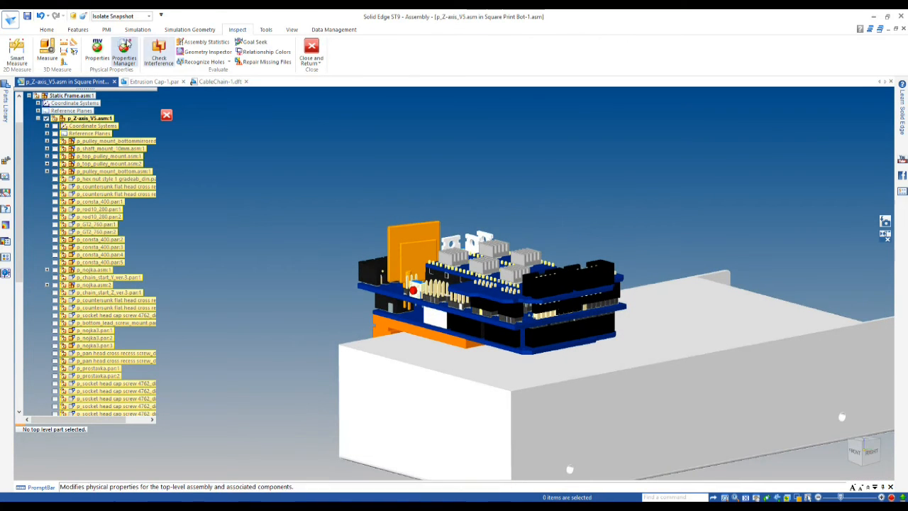
- Create an in-place sheet metal part in Aluminum, 1060 at the assembly origin, with document number Enclosure and title Electronic Case
left_click(48, 29)
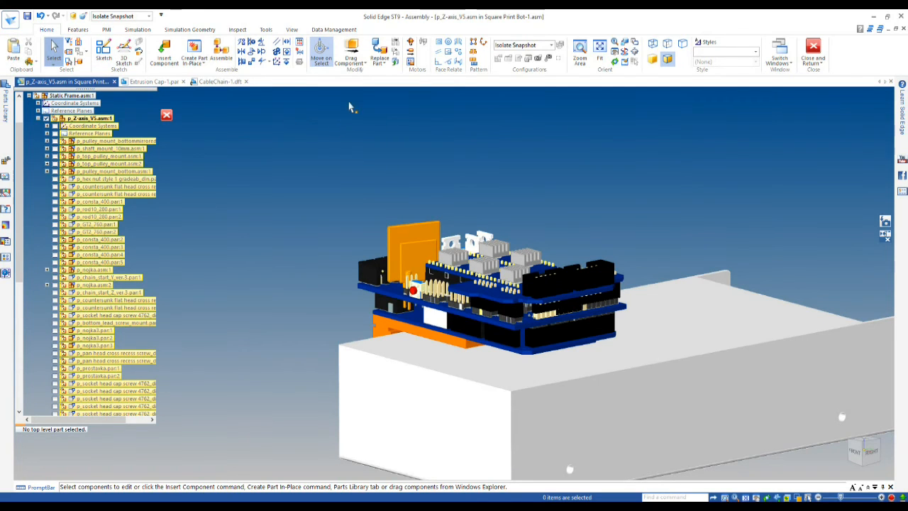
left_click(203, 63)
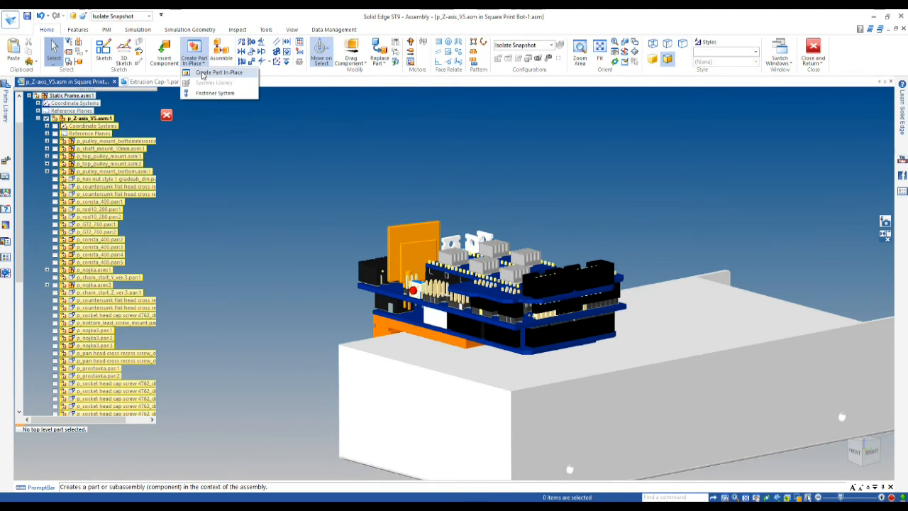
left_click(207, 73)
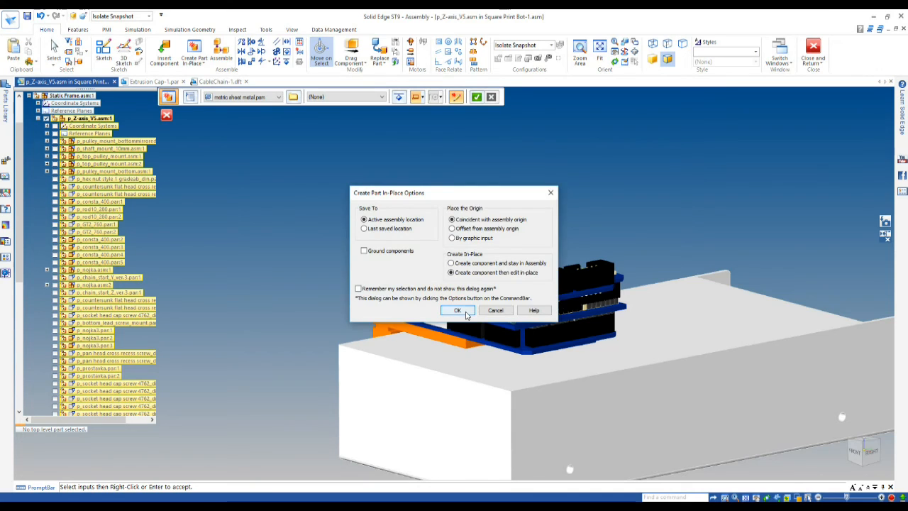
left_click(457, 311)
left_click(362, 97)
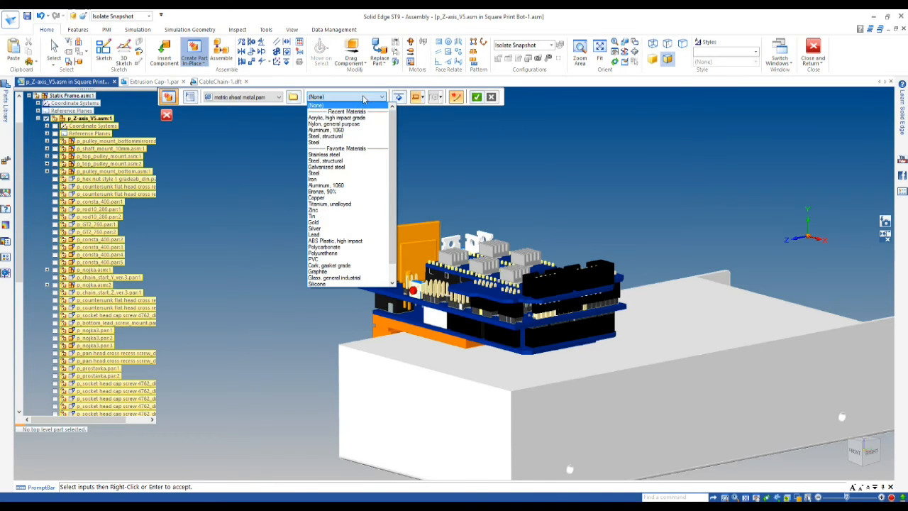
left_click(326, 186)
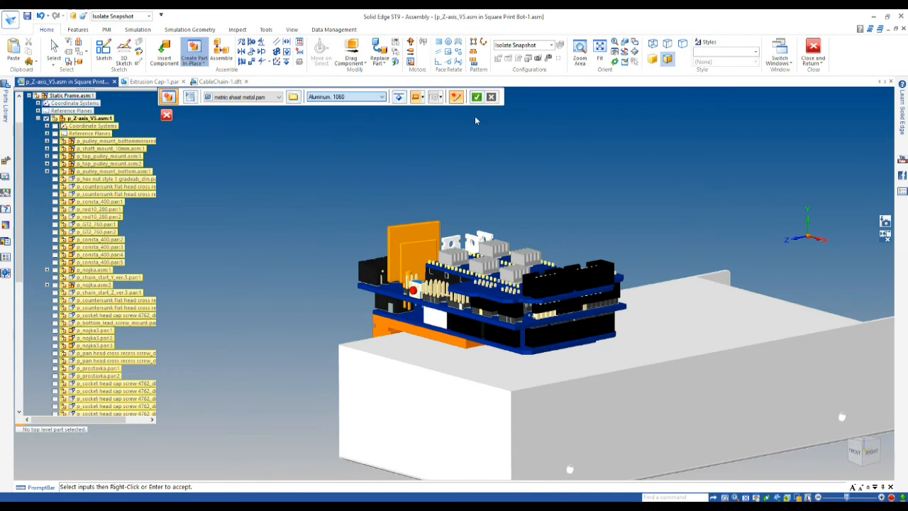
left_click(478, 98)
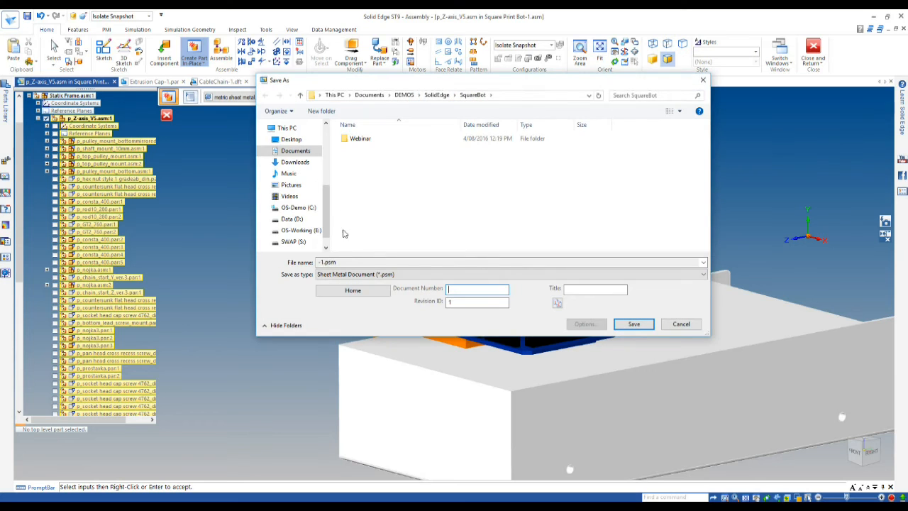
type("Encl")
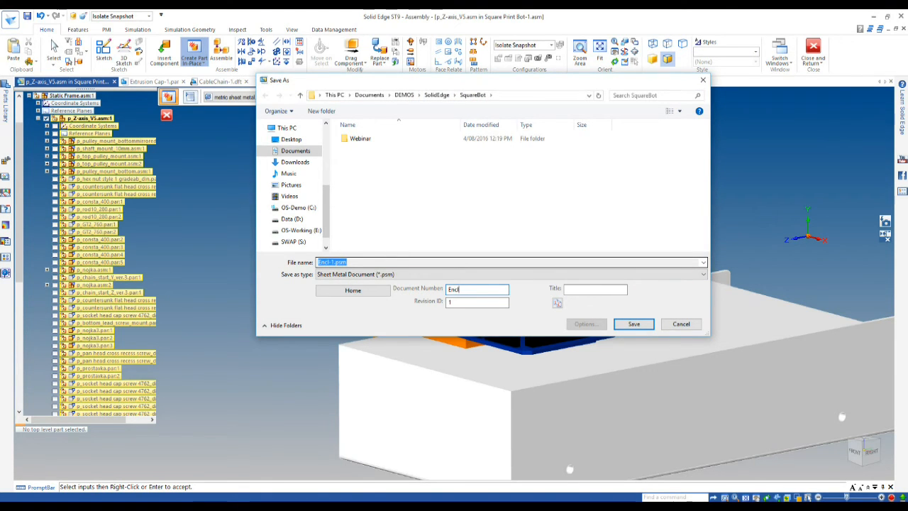
type("1")
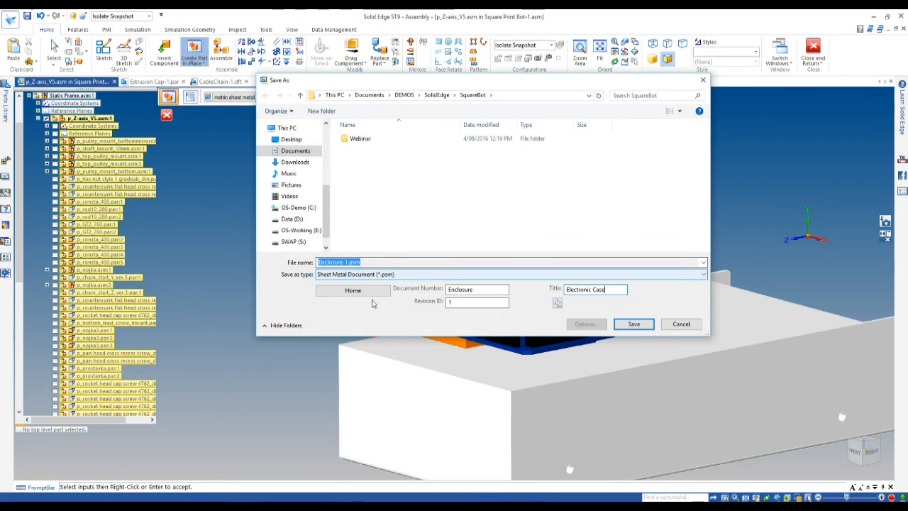
left_click(634, 324)
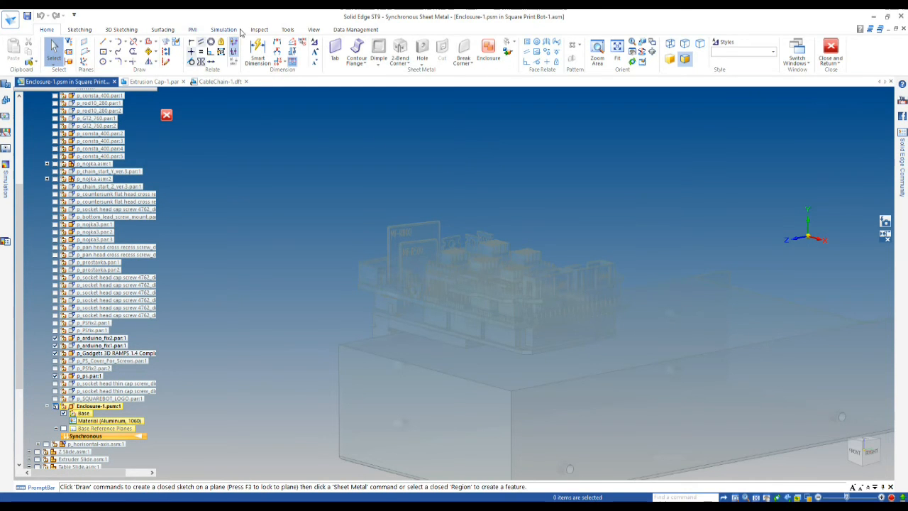
- Switch the new enclosure document from the sheet metal environment to the Part environment
left_click(288, 29)
left_click(152, 54)
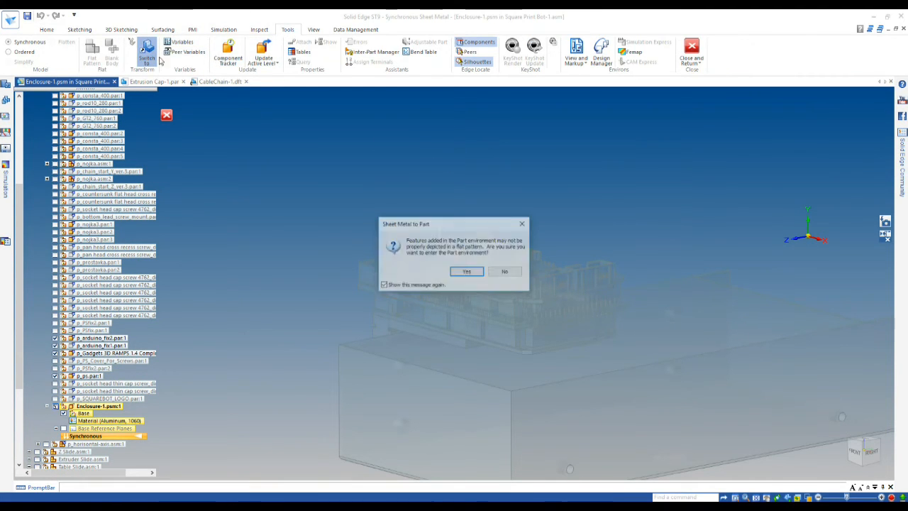
left_click(477, 272)
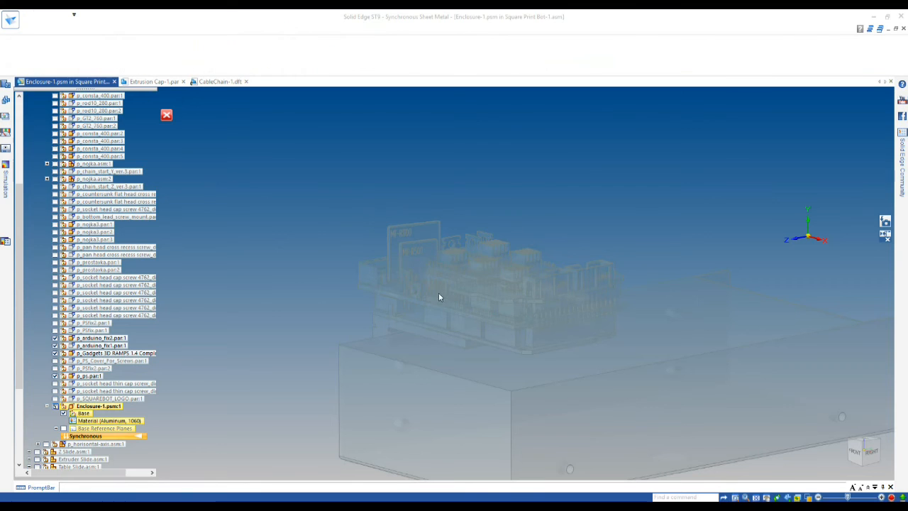
- Extrude the RAMPS 1.4 board's large planar face symmetrically into a solid box about 54 mm high
left_click(372, 51)
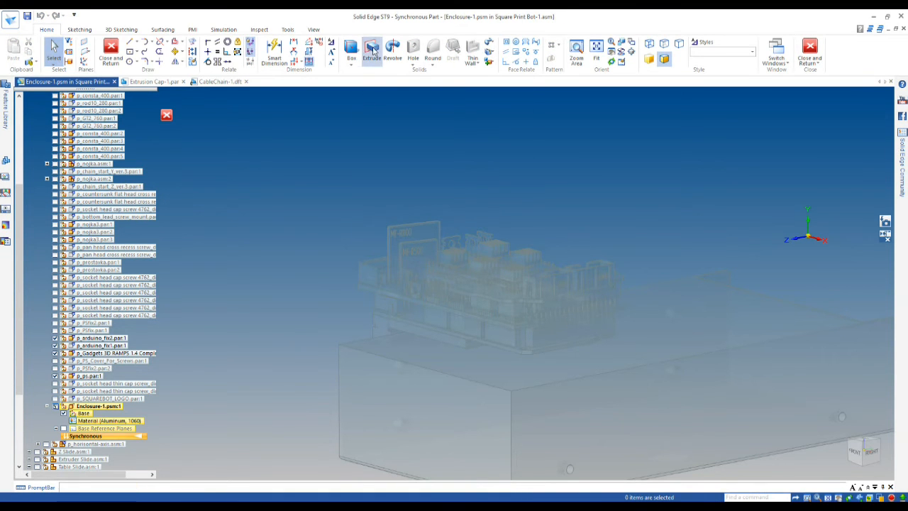
scroll(423, 312, "up", 4)
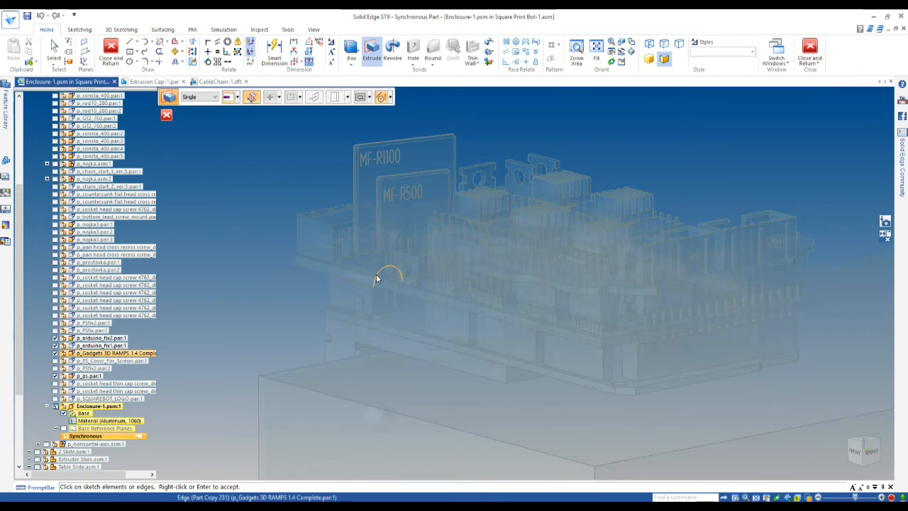
left_click(203, 97)
left_click(190, 118)
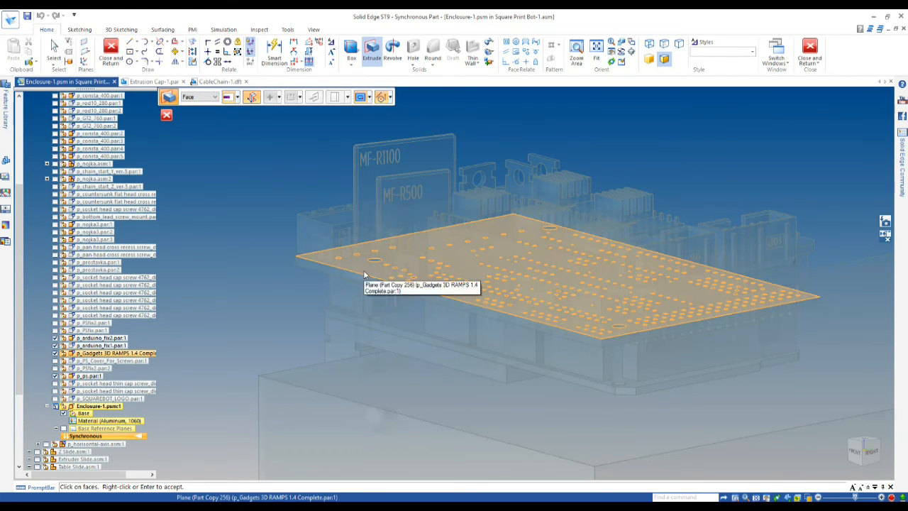
left_click(363, 272)
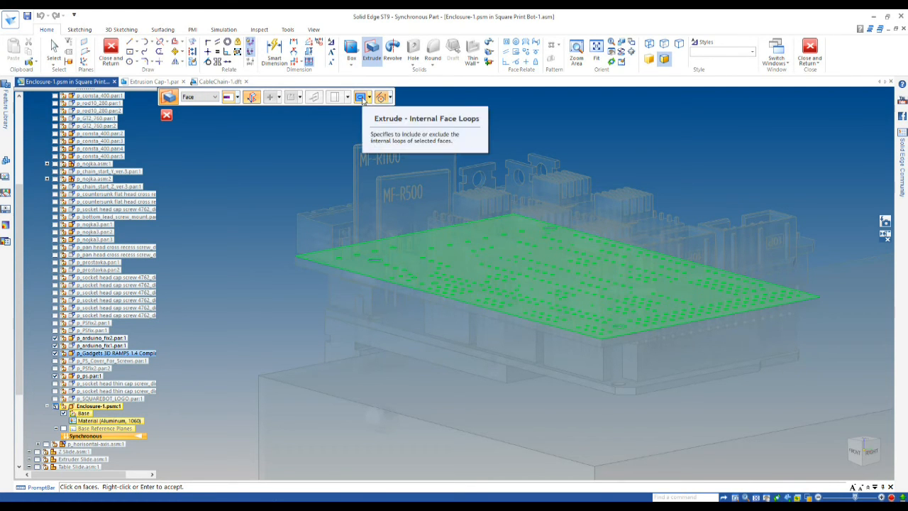
right_click(492, 129)
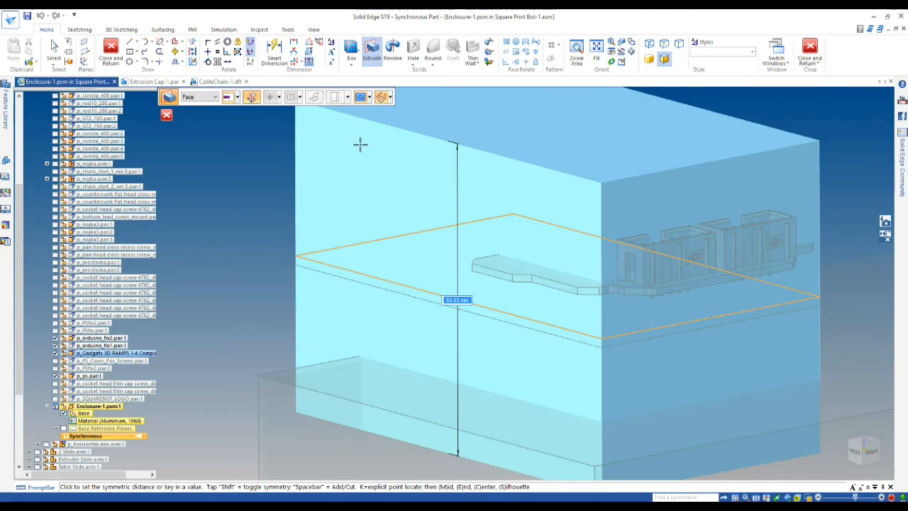
left_click(359, 144)
scroll(401, 139, "down", 2)
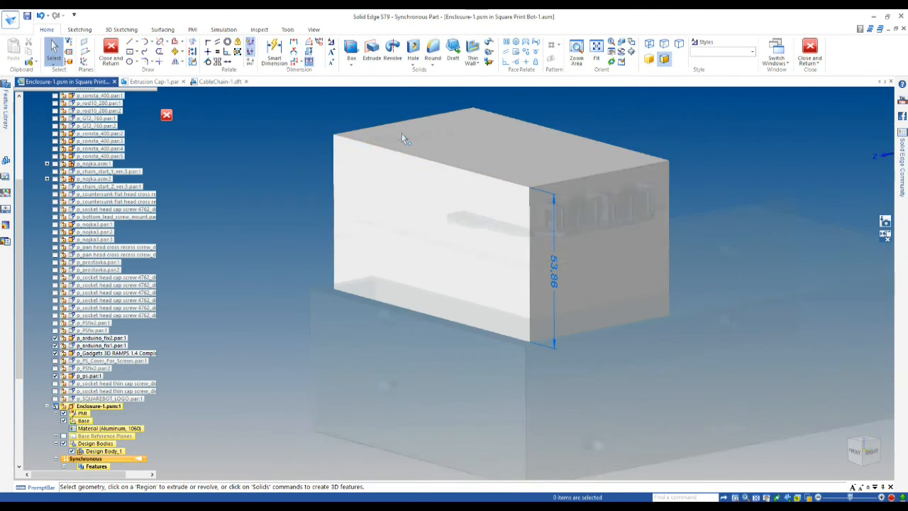
- Move the box's bottom face up to the power supply's top surface, giving a height of about 45 mm
middle_click_drag(300, 266, 314, 244)
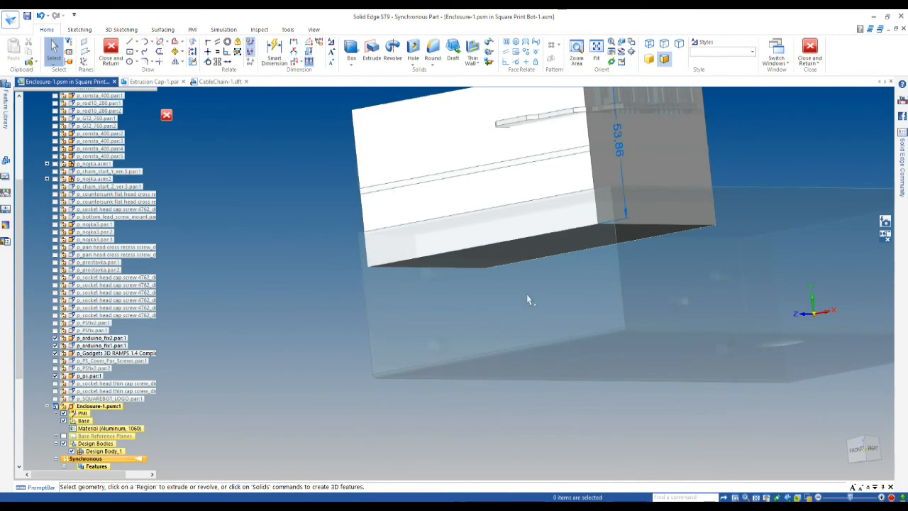
left_click(525, 250)
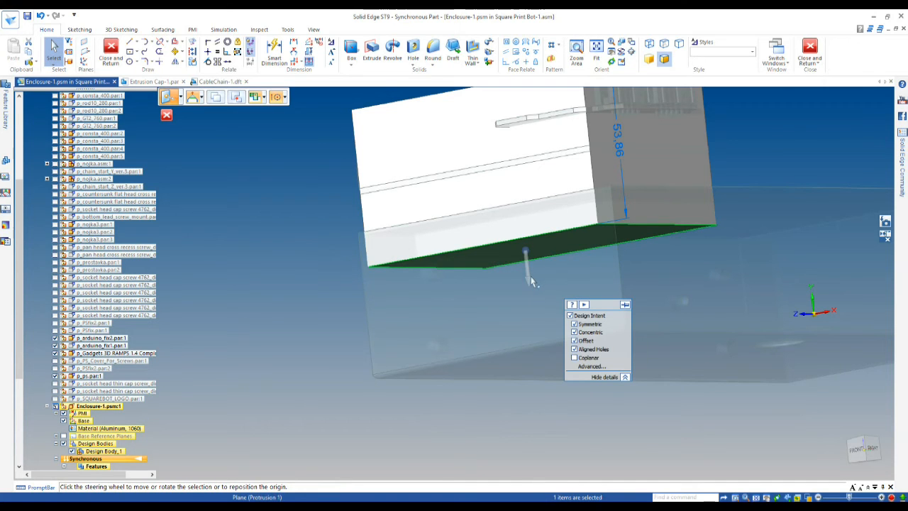
left_click(532, 280)
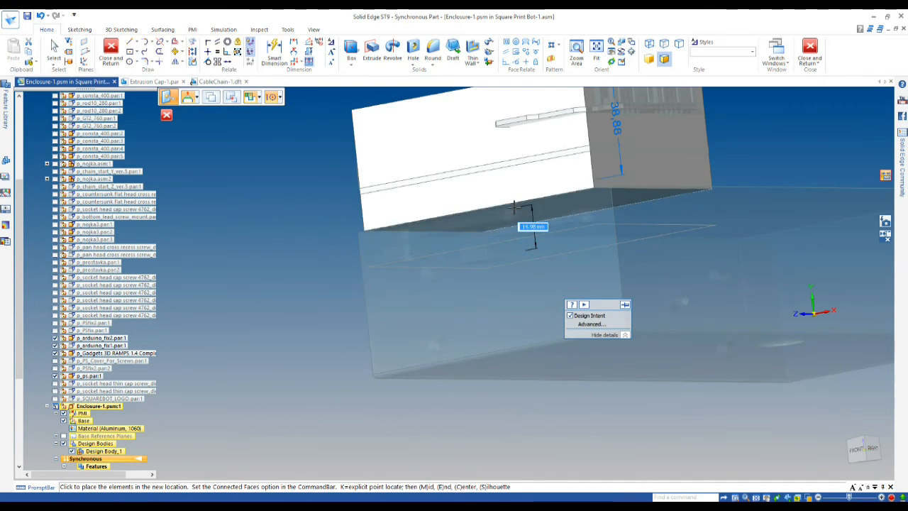
middle_click_drag(503, 231, 505, 231)
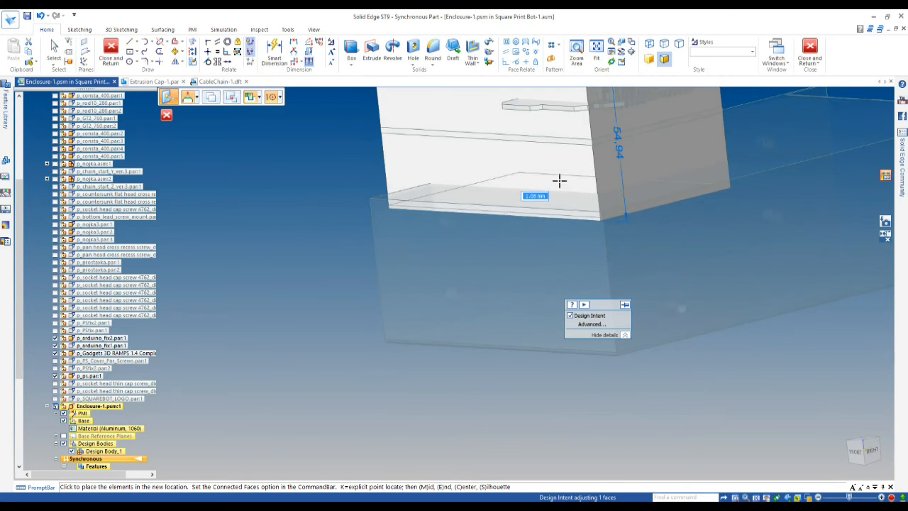
left_click(604, 216)
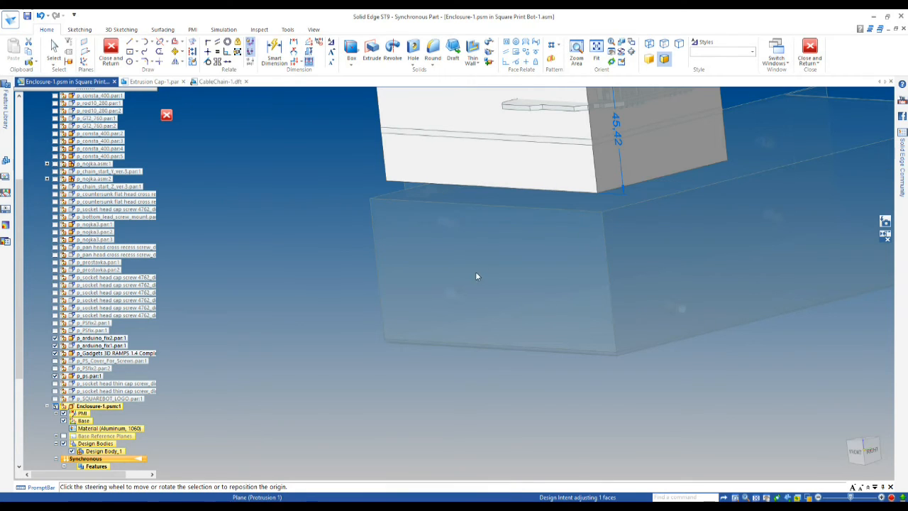
- Move the box's long side face outward to a vertex of the RAMPS 1.4 board's protruding component
left_click(539, 170)
left_click(487, 110)
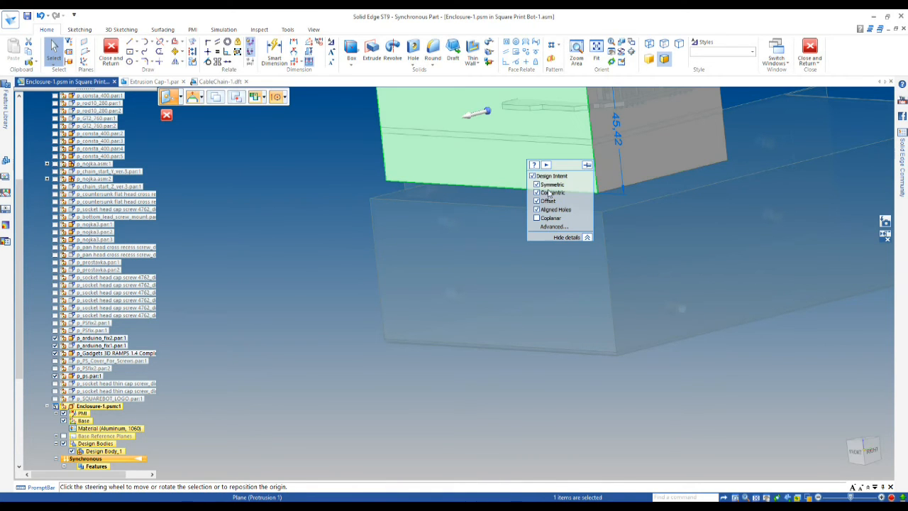
middle_click_drag(505, 171, 463, 152)
left_click(461, 113)
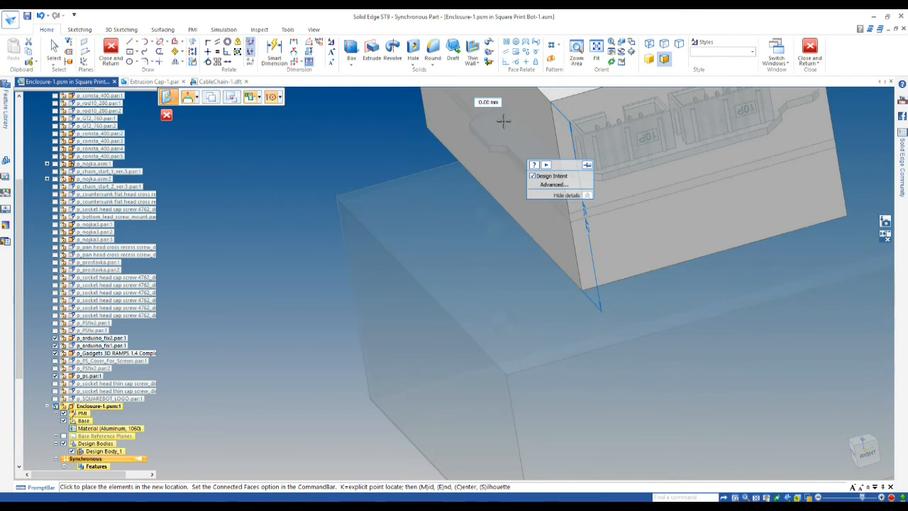
left_click(494, 143)
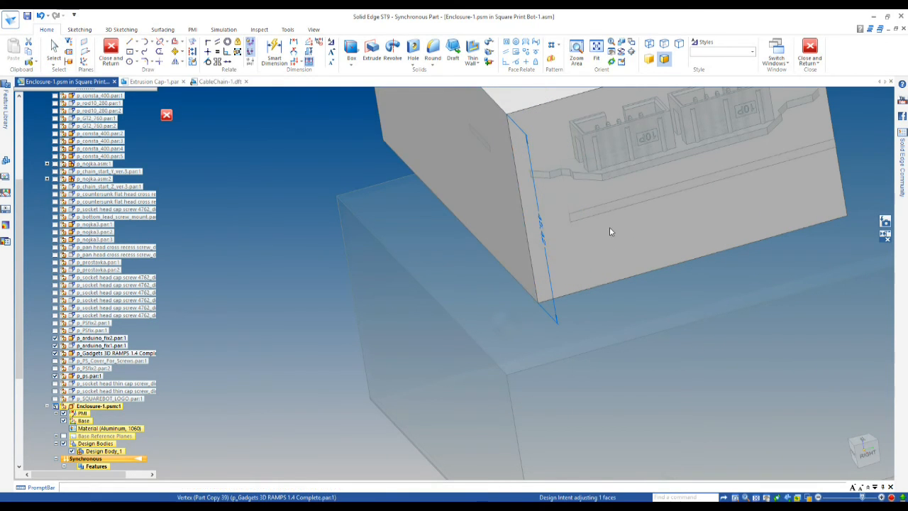
- Move the box's end face outward on the connector side so the board's TOP-marked connectors fit inside
left_click(616, 237)
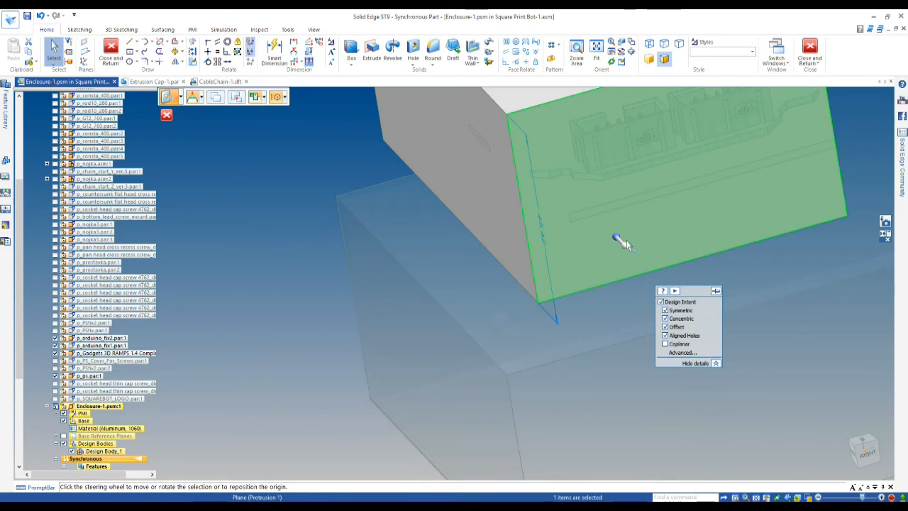
left_click(620, 242)
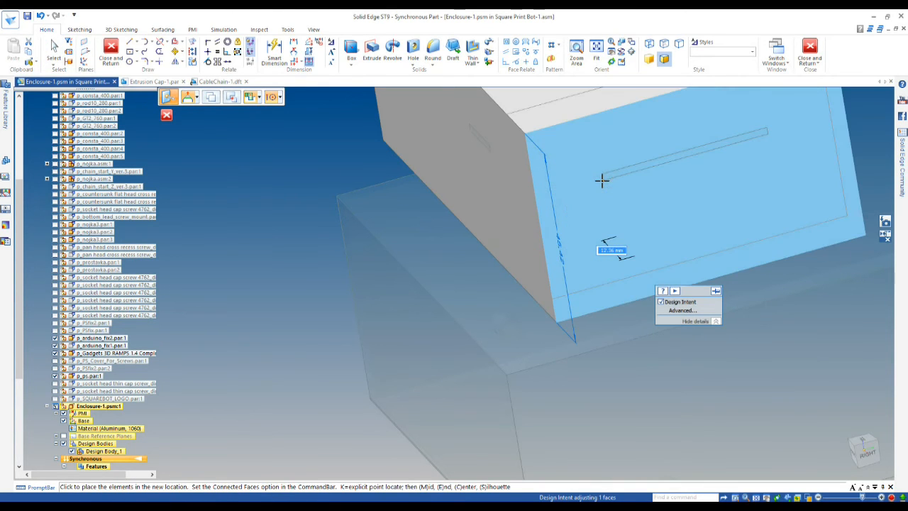
left_click(602, 192)
- Move the opposite end face of the box outward to a vertex of the RAMPS 1.4 board's ports
scroll(531, 255, "down", 2)
middle_click_drag(691, 222, 823, 200)
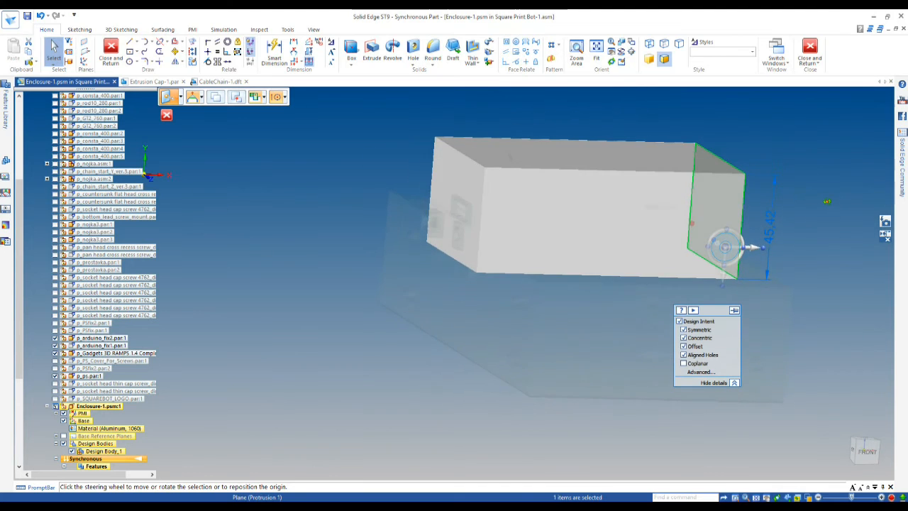
scroll(449, 196, "up", 2)
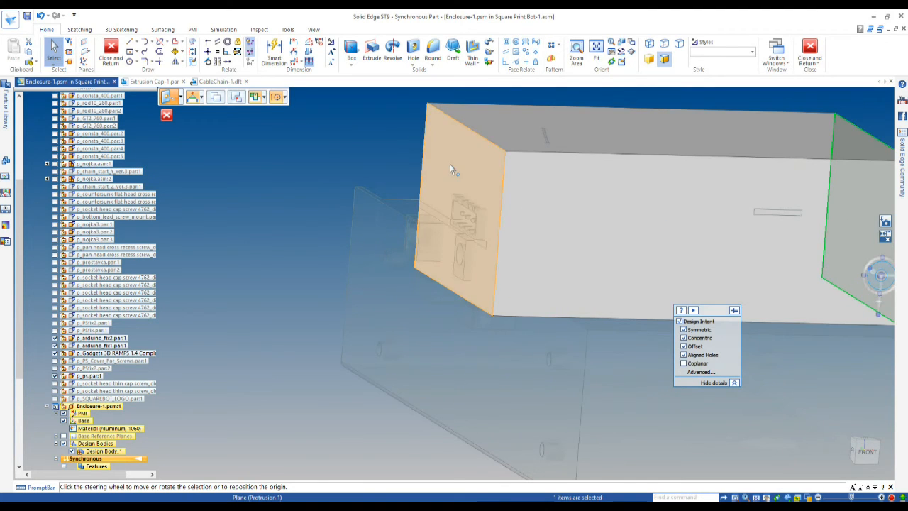
left_click(436, 166)
left_click(437, 166)
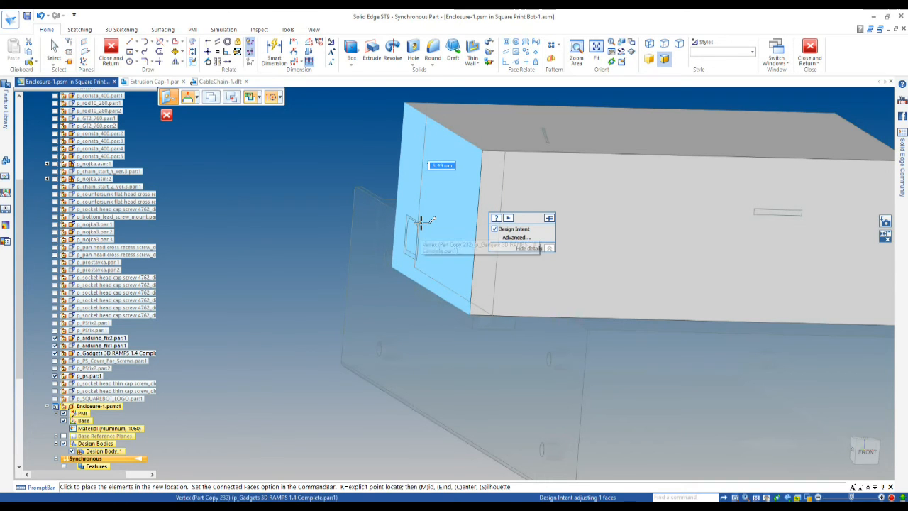
left_click(415, 216)
key("Escape")
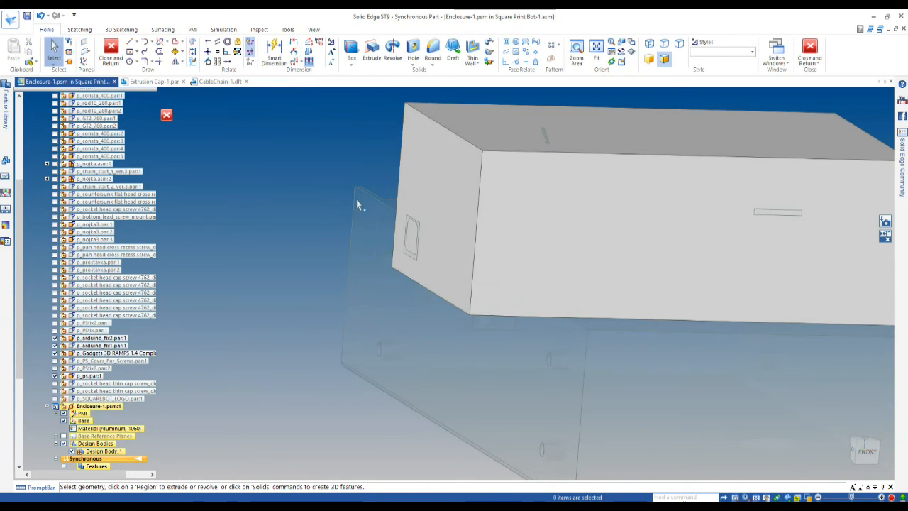
- Transition the enclosure part from synchronous to ordered modeling
scroll(356, 204, "down", 2)
middle_click_drag(400, 298, 523, 268)
scroll(455, 319, "down", 2)
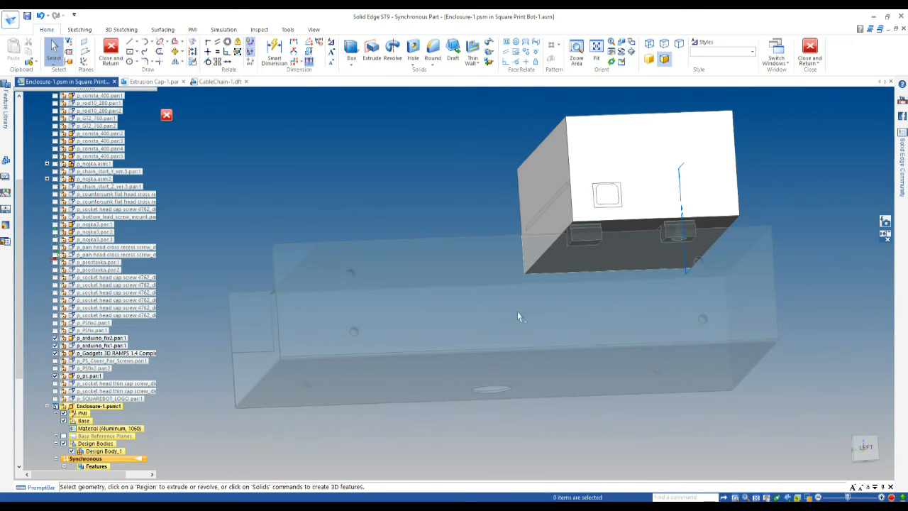
middle_click_drag(513, 187, 455, 313)
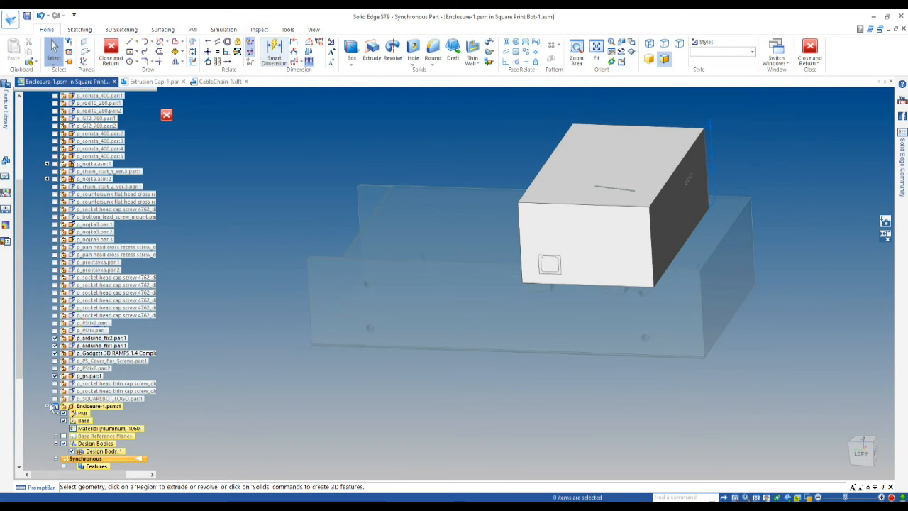
scroll(85, 369, "down", 7)
right_click(151, 320)
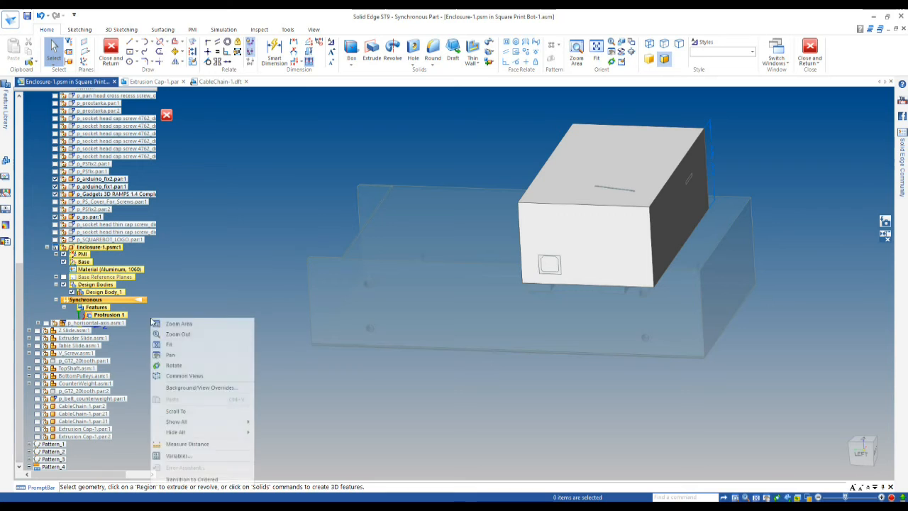
left_click(213, 477)
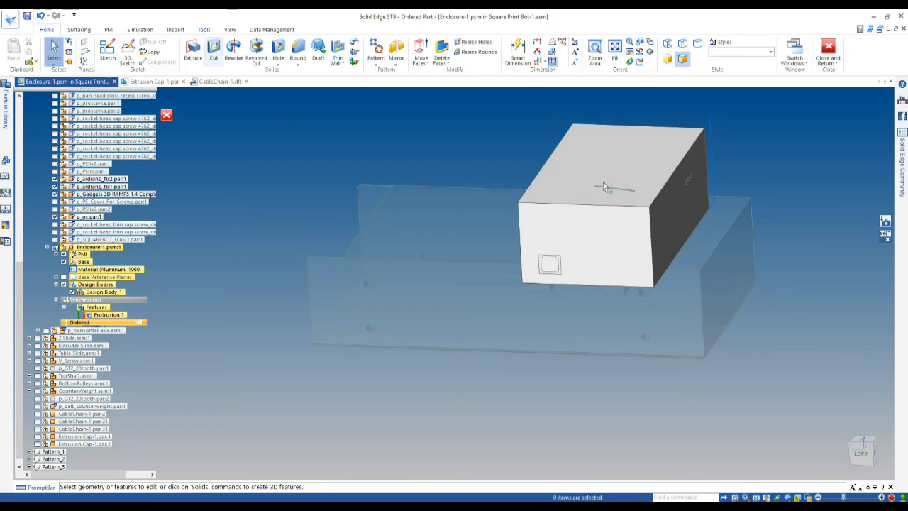
- Offset the box's top face and both long side faces outward by 2 mm
left_click(421, 61)
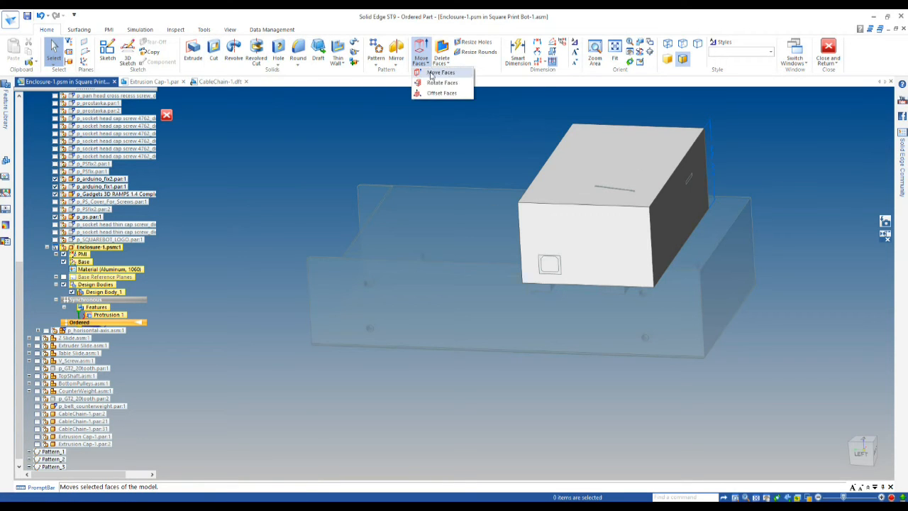
left_click(441, 93)
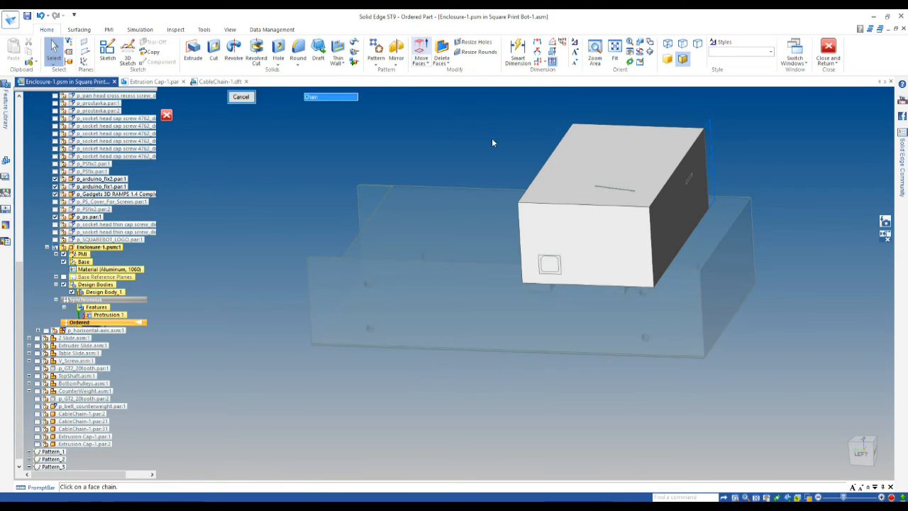
left_click(572, 179)
left_click(665, 197)
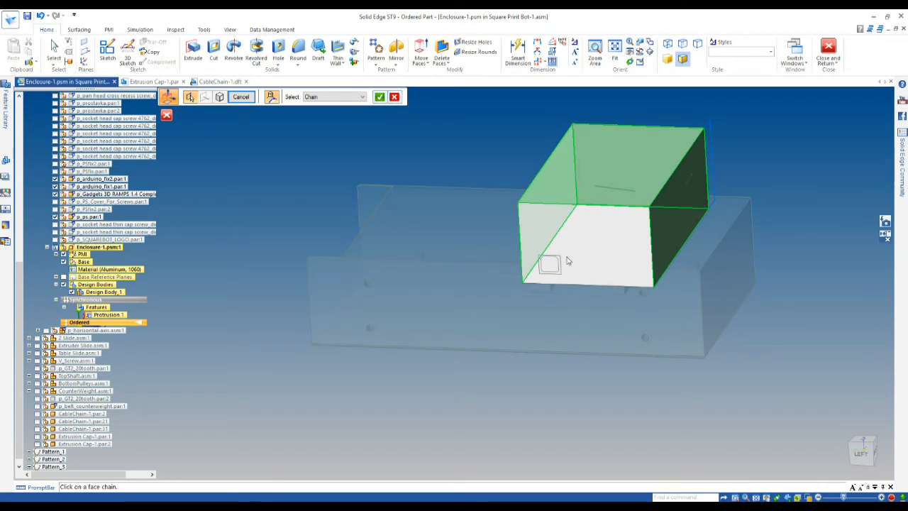
right_click(537, 151)
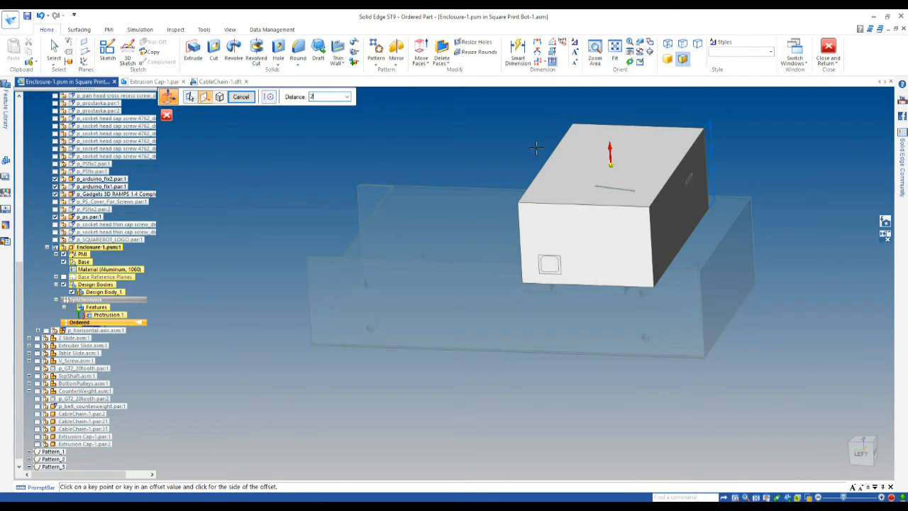
left_click(538, 140)
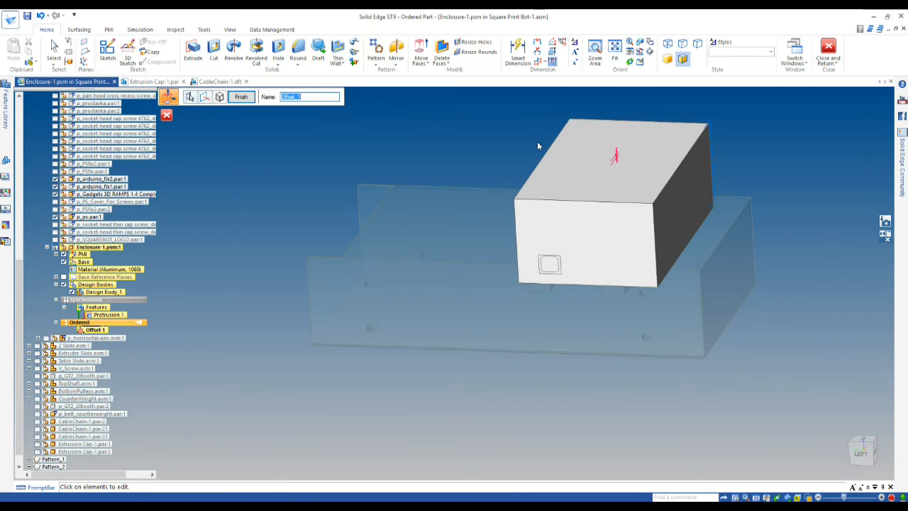
right_click(476, 154)
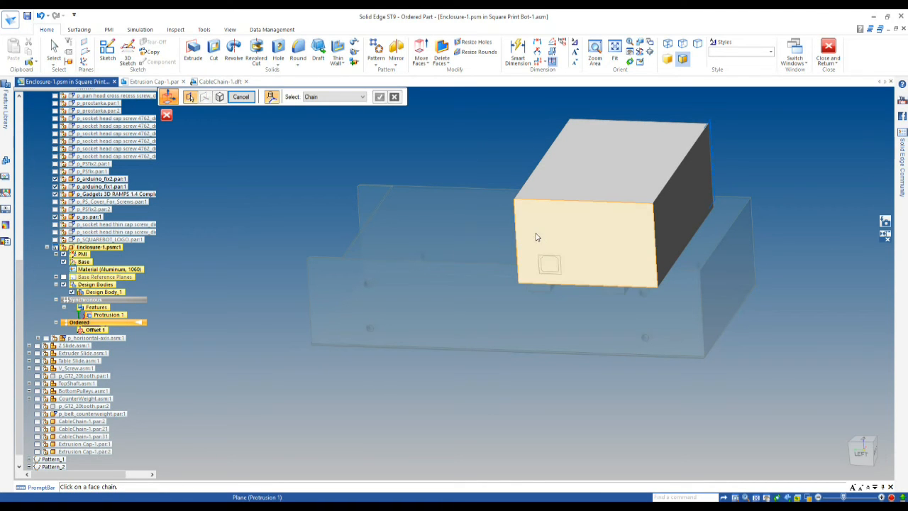
- Offset the box's end face around the USB port inward by 2 mm
middle_click_drag(592, 218, 468, 232)
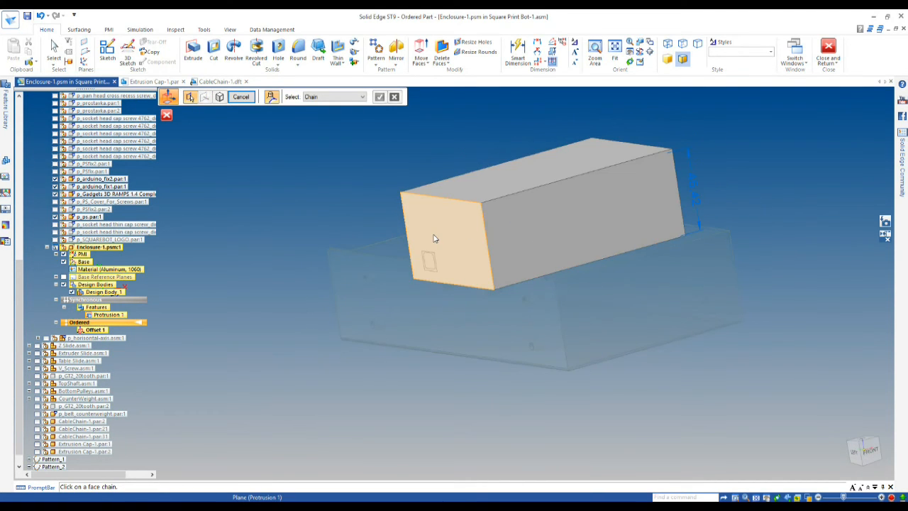
left_click(435, 239)
left_click(380, 96)
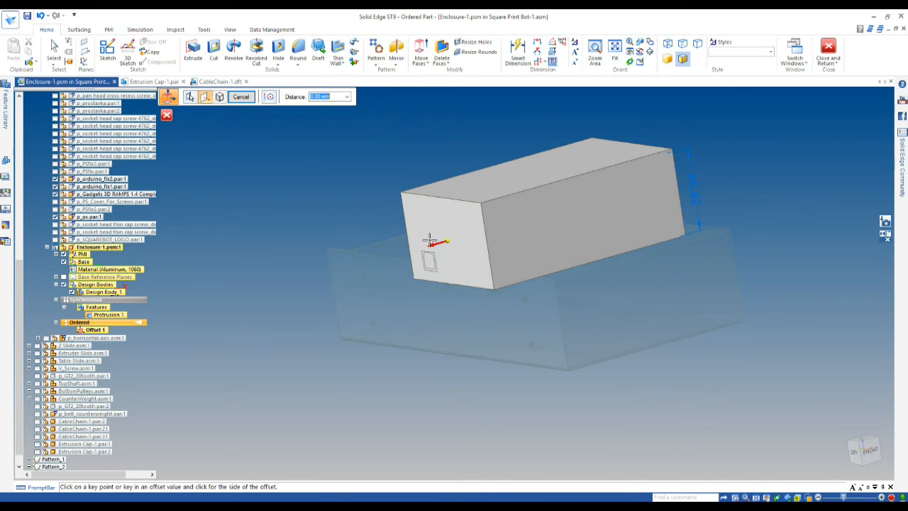
type("2")
key("Return")
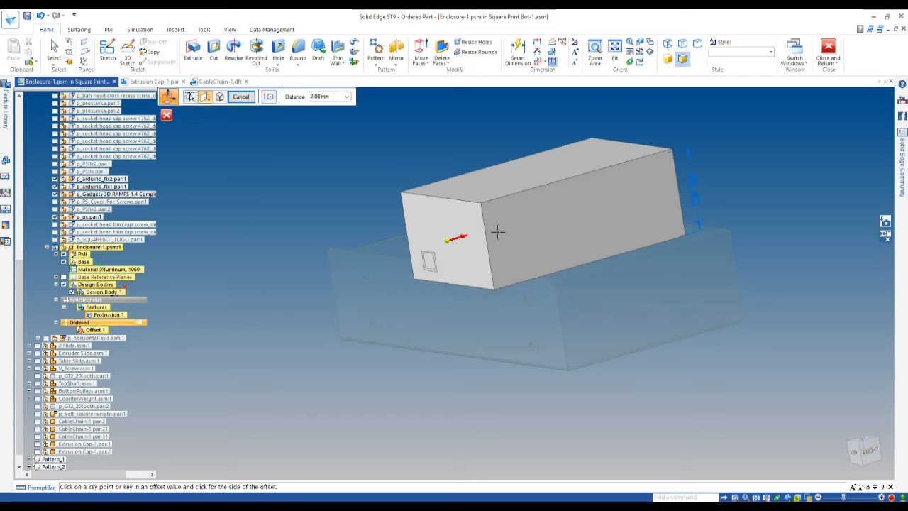
left_click(721, 153)
key("Escape")
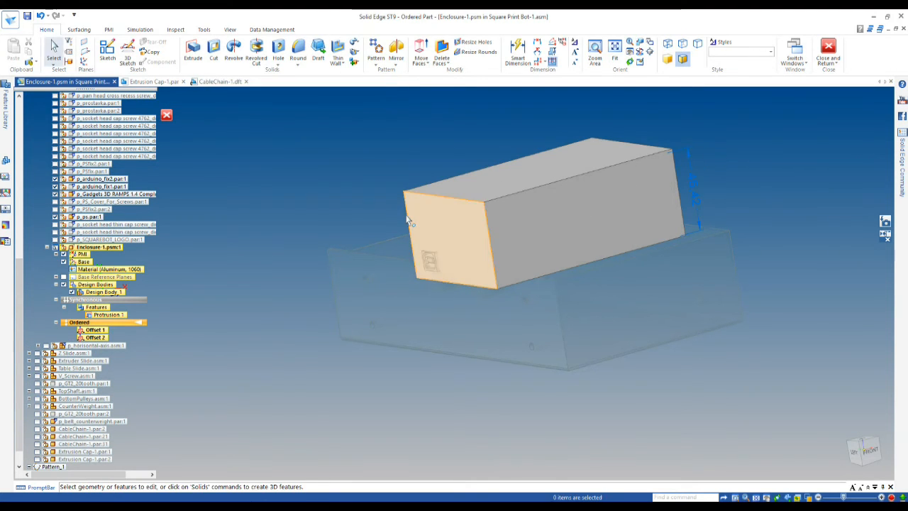
- Start the Part to Sheet Metal conversion with Open corner treatment and a 0.10 mm gap
middle_click_drag(391, 213, 508, 199)
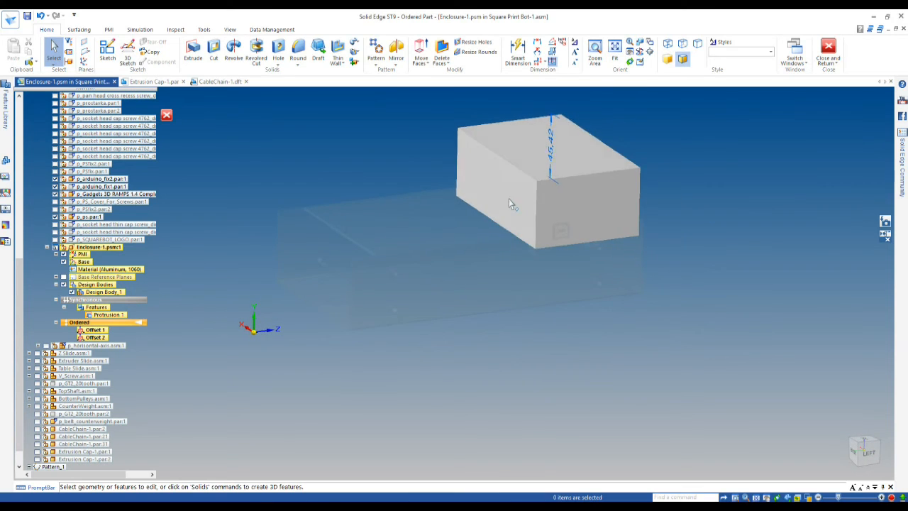
left_click(203, 29)
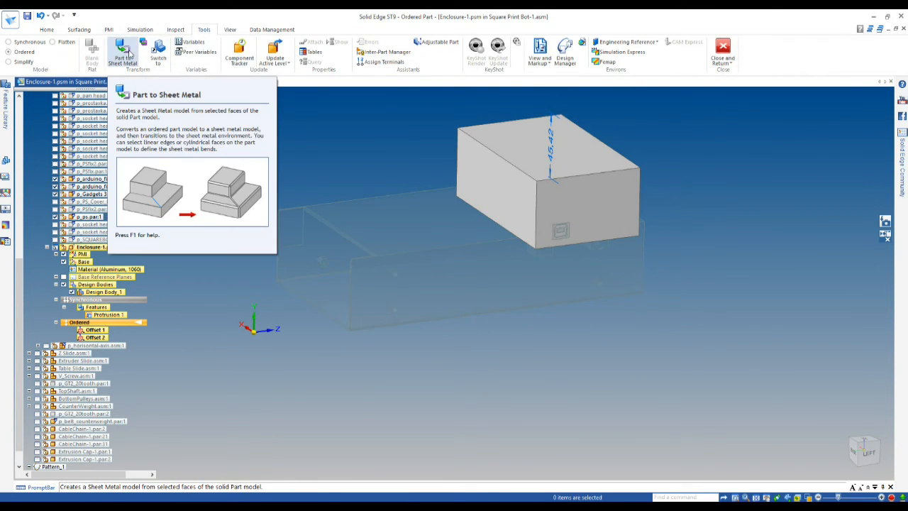
left_click(122, 51)
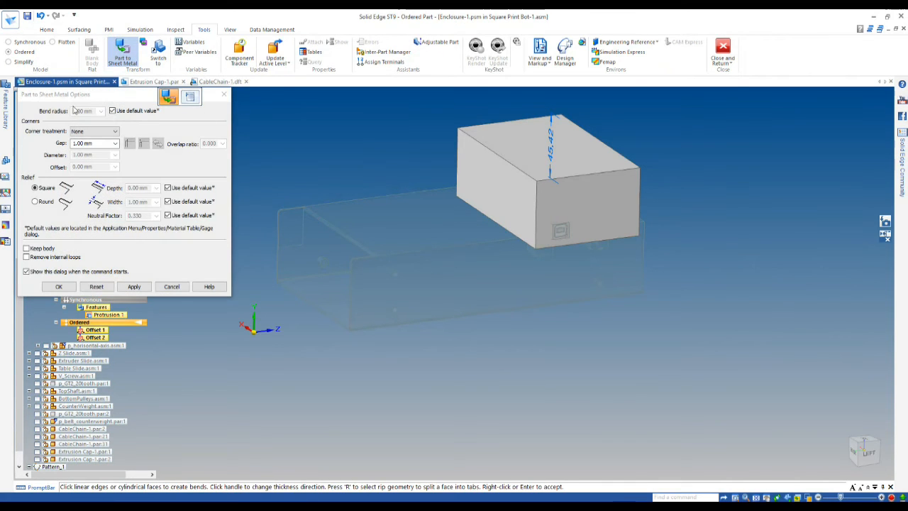
left_click(95, 143)
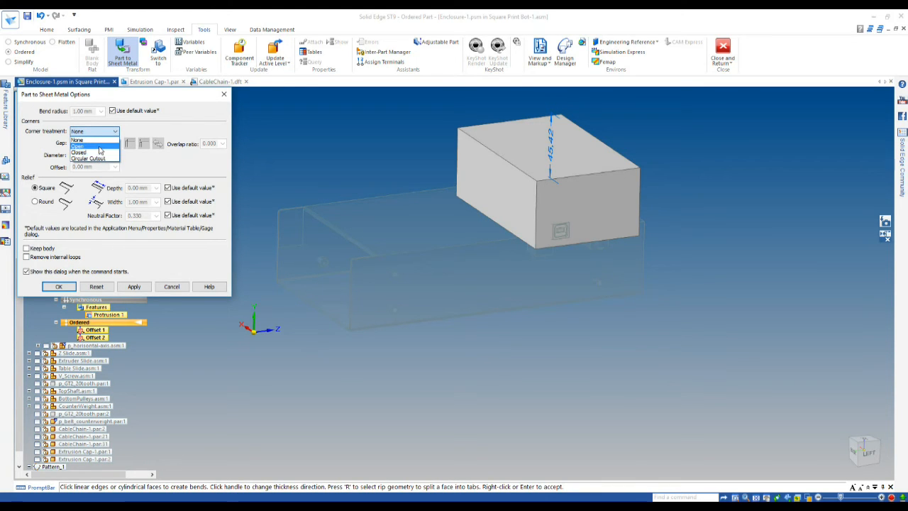
left_click(100, 148)
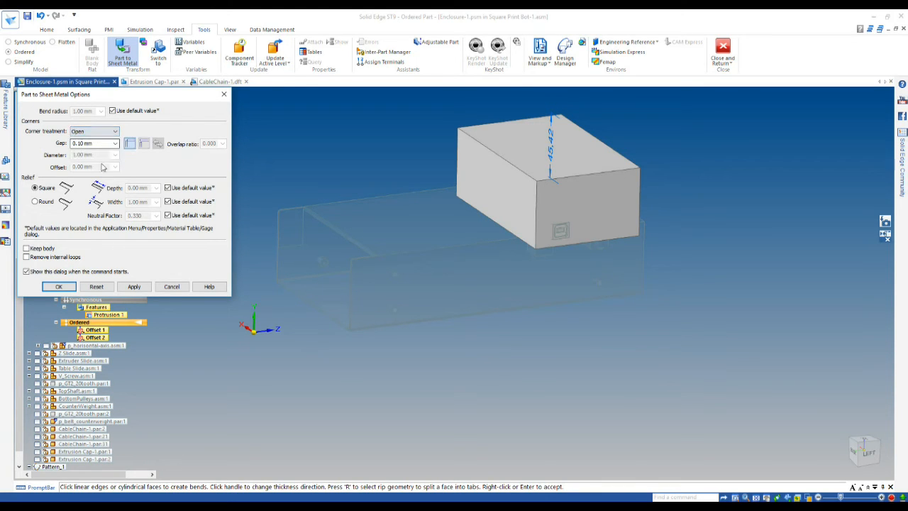
left_click(62, 286)
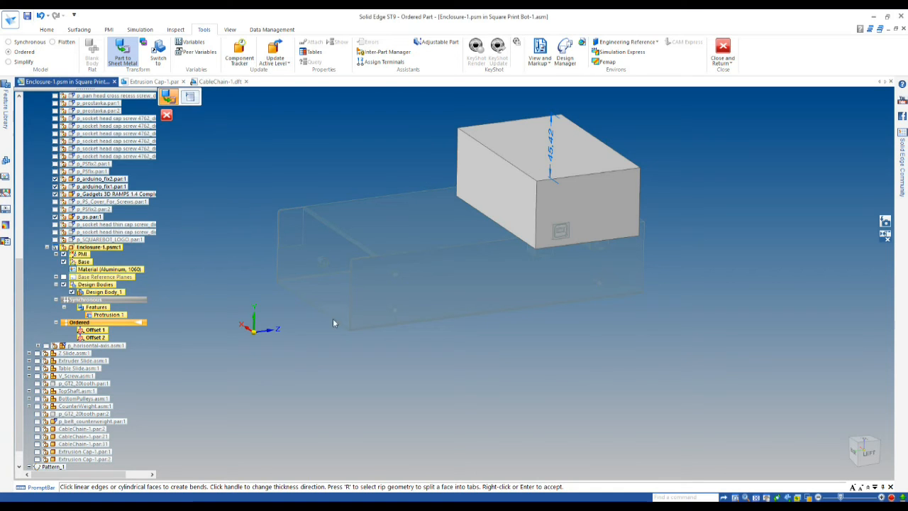
- Convert the box to a 1.00 mm sheet metal body with an open bottom, bending along the top face's edges
left_click(523, 172)
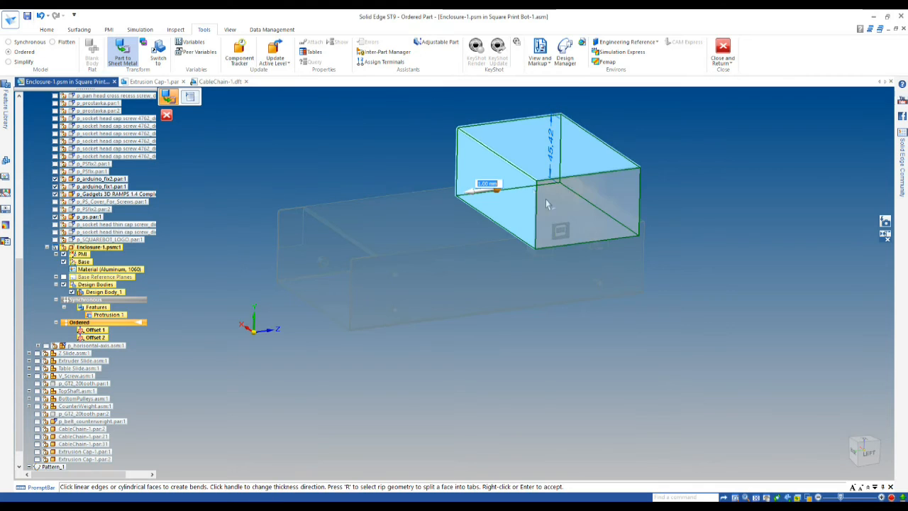
left_click(624, 174)
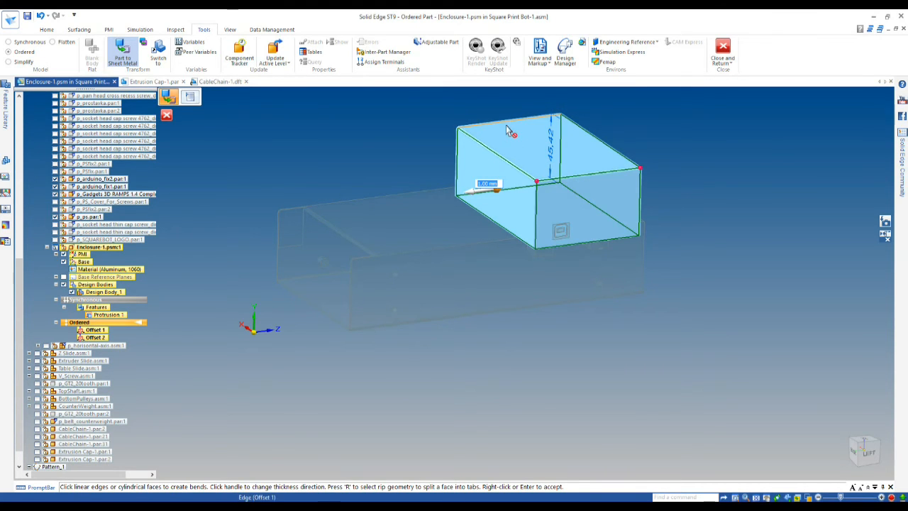
scroll(595, 254, "up", 4)
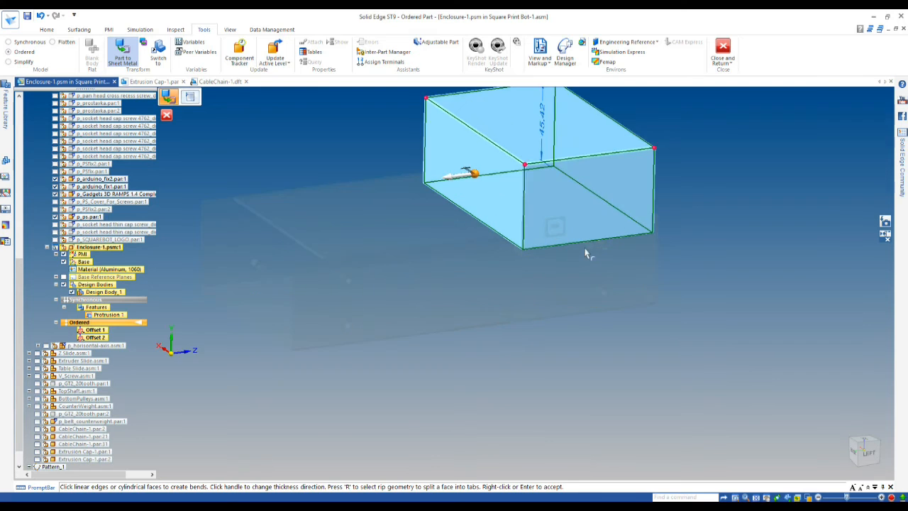
middle_click_drag(518, 274, 498, 227)
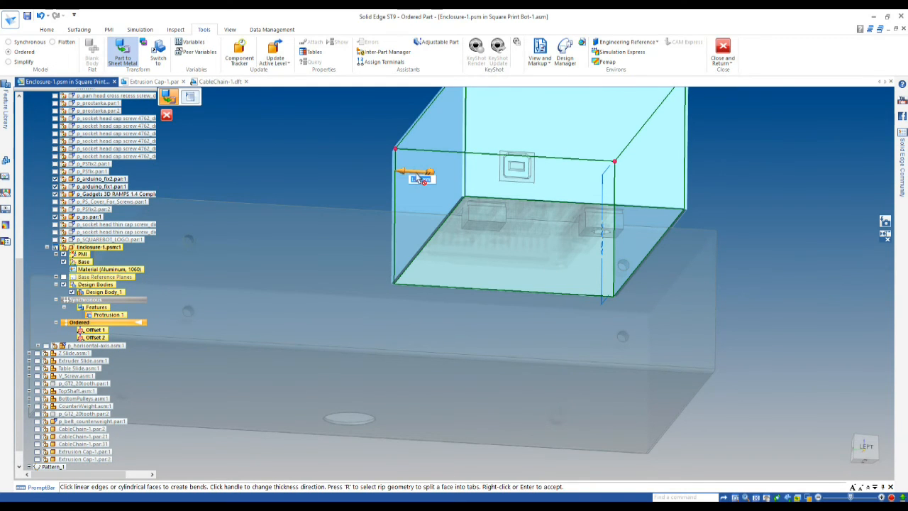
right_click(708, 201)
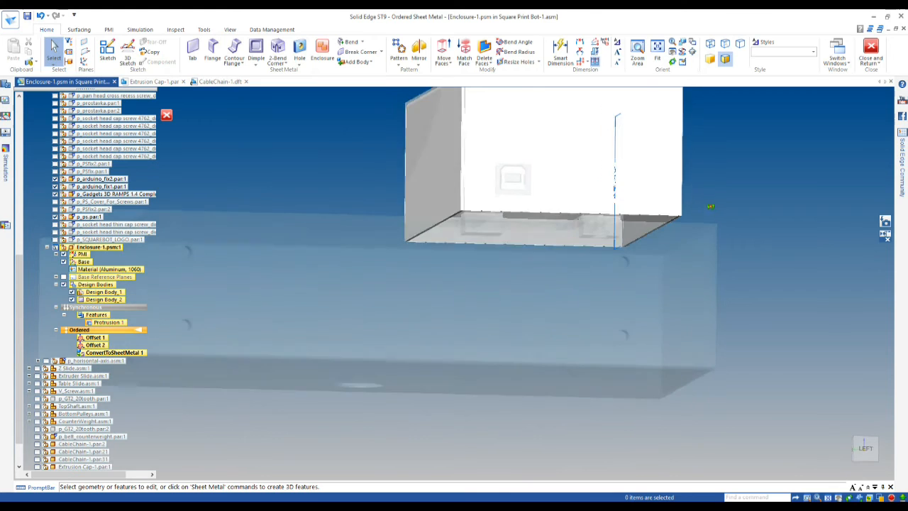
- Try to add a 10 mm inward flange along the lower edge of the enclosure's long side wall
scroll(460, 220, "up", 3)
scroll(460, 220, "down", 3)
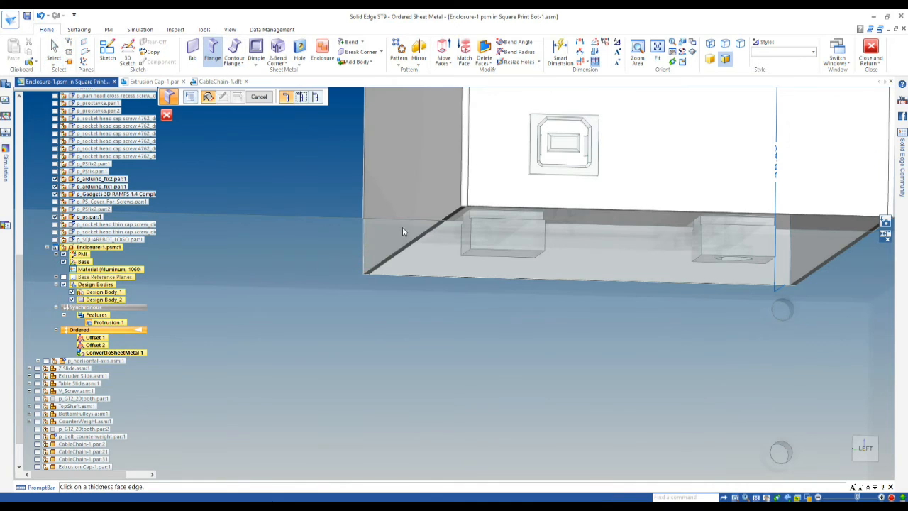
left_click(440, 230)
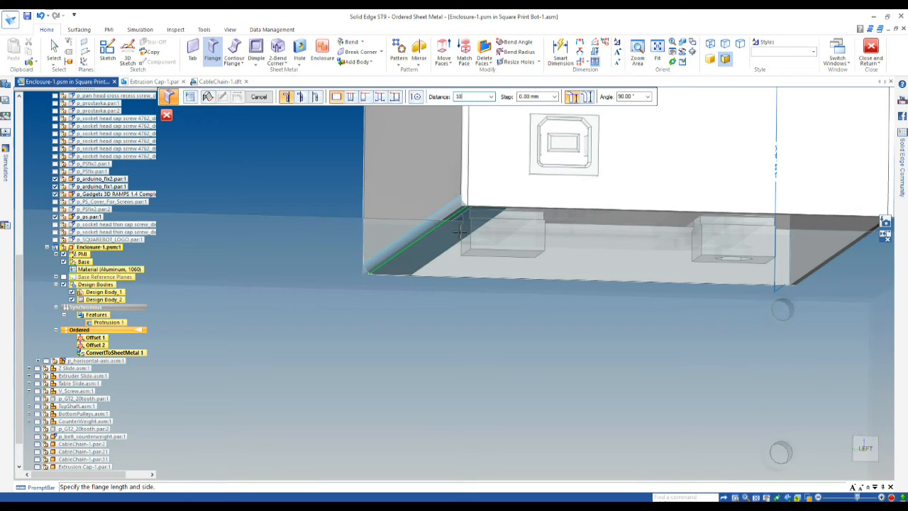
left_click(463, 262)
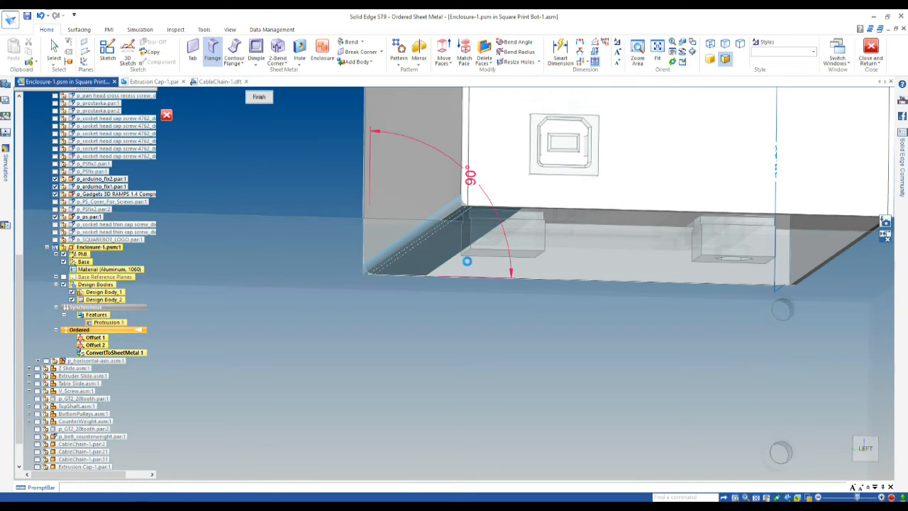
scroll(423, 283, "down", 1)
middle_click_drag(524, 304, 543, 280)
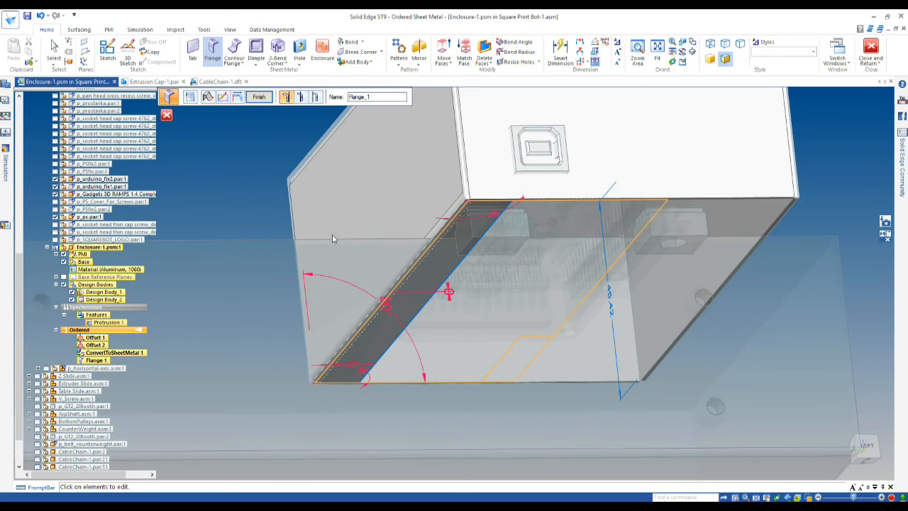
key("Escape")
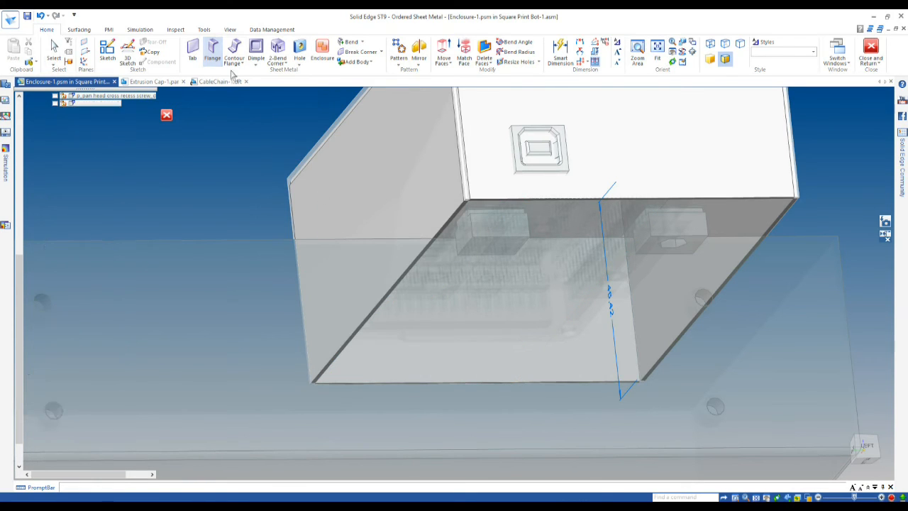
- Add a 10 mm inward flange at 90° along the lower edge of the wall with the USB port
left_click(213, 51)
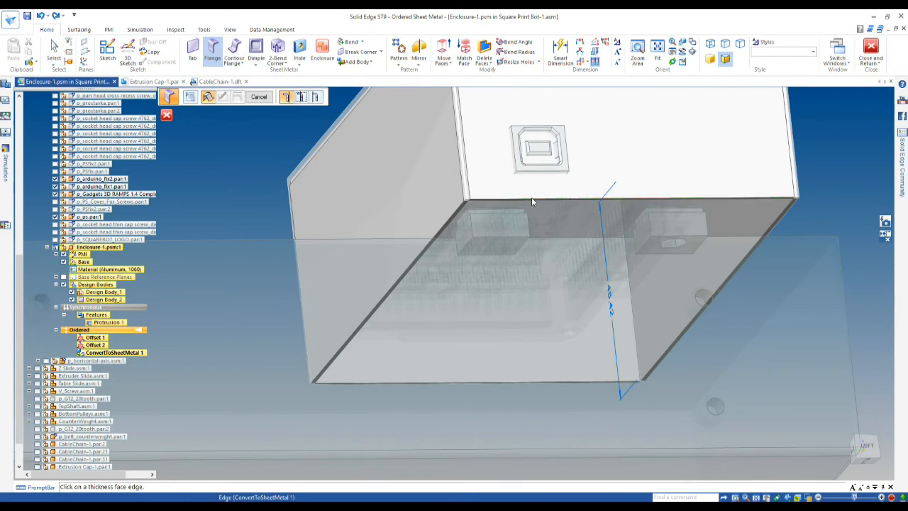
left_click(531, 199)
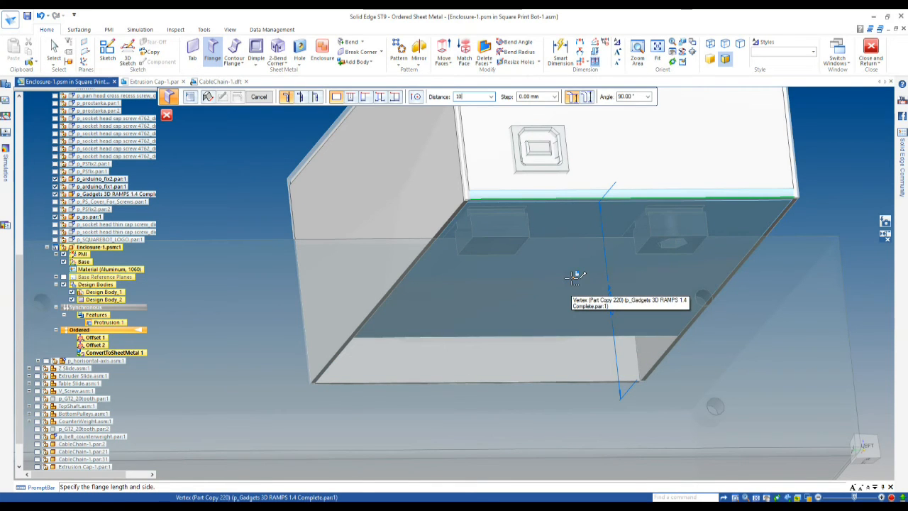
key("Return")
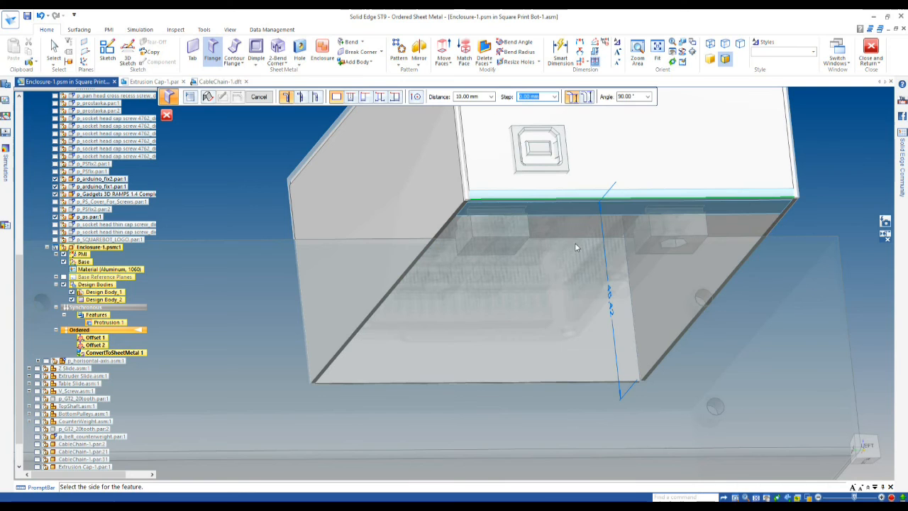
left_click(576, 252)
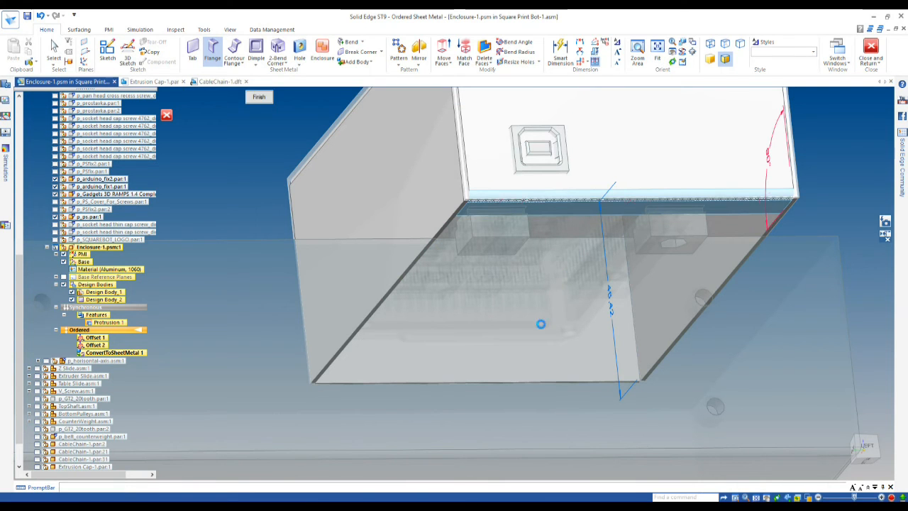
right_click(491, 381)
- Add an inward 90° flange along the lower edge of the end wall opposite the USB port
left_click(494, 387)
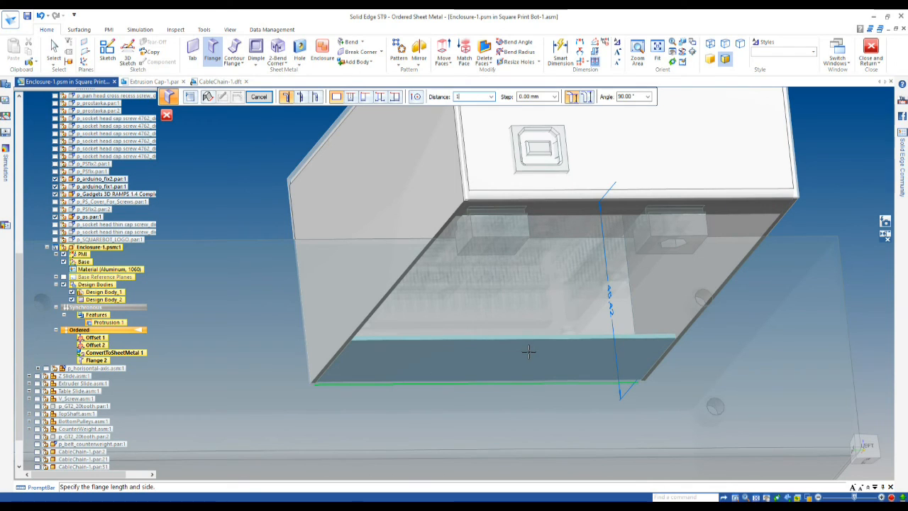
left_click(536, 365)
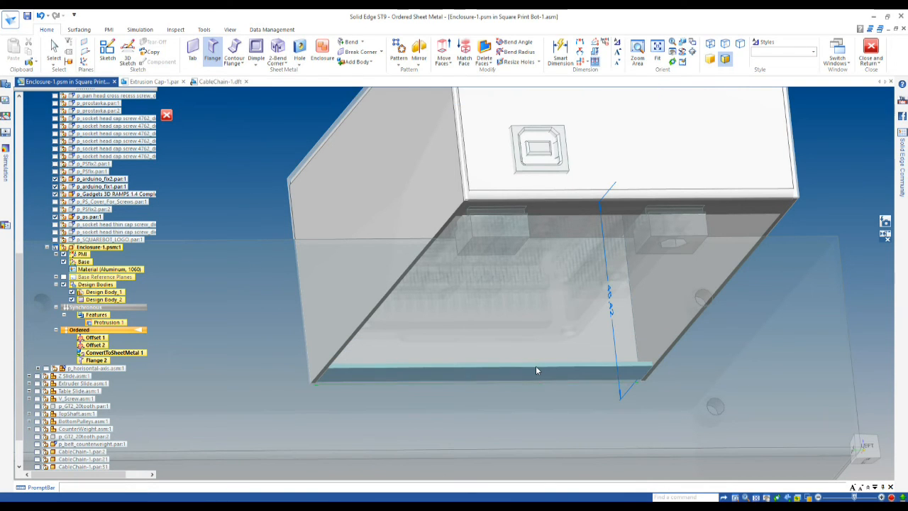
key("Escape")
scroll(519, 248, "down", 2)
middle_click_drag(572, 252, 474, 190)
left_click(358, 62)
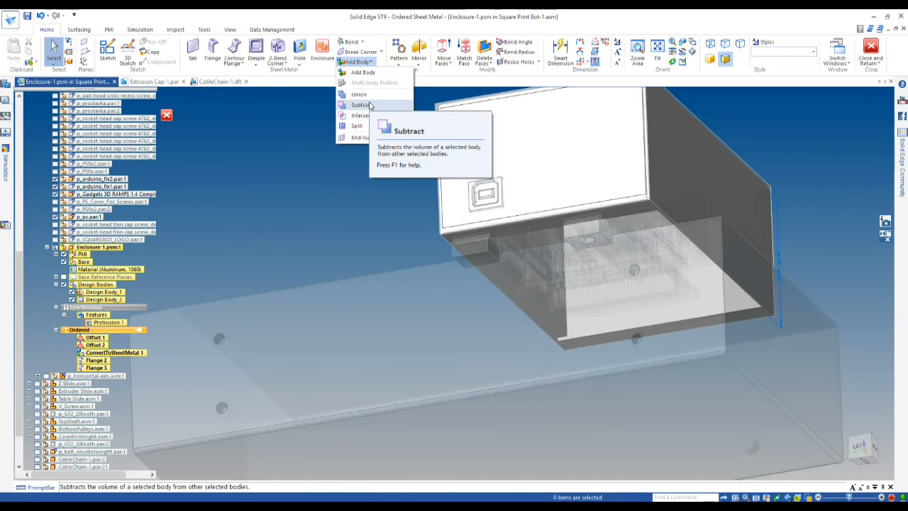
left_click(364, 104)
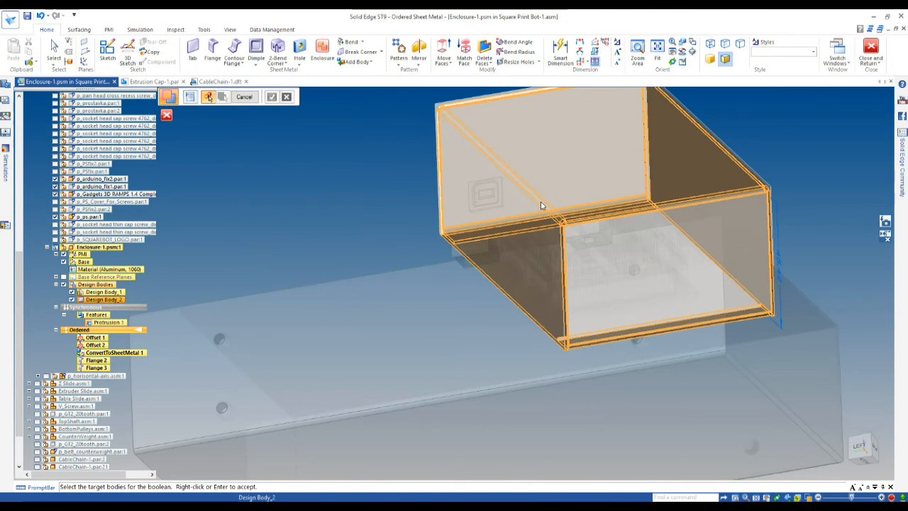
left_click(541, 203)
right_click(383, 198)
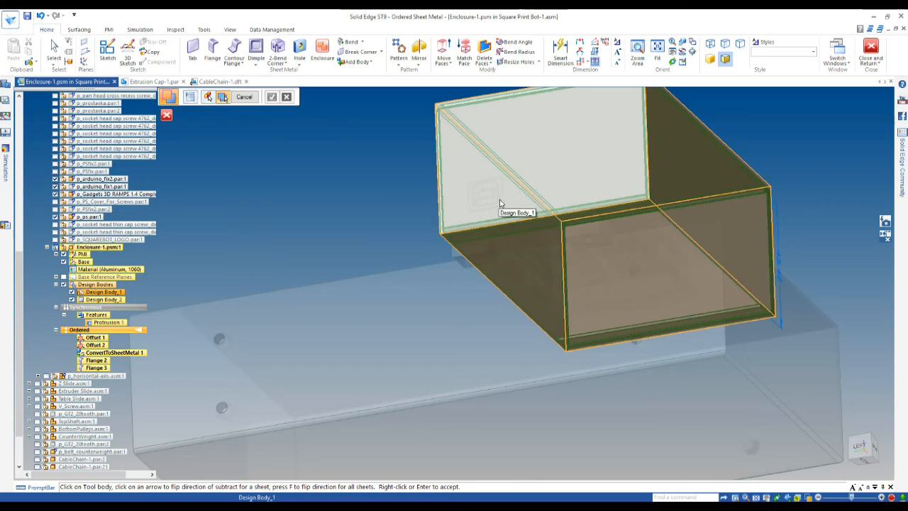
left_click(203, 29)
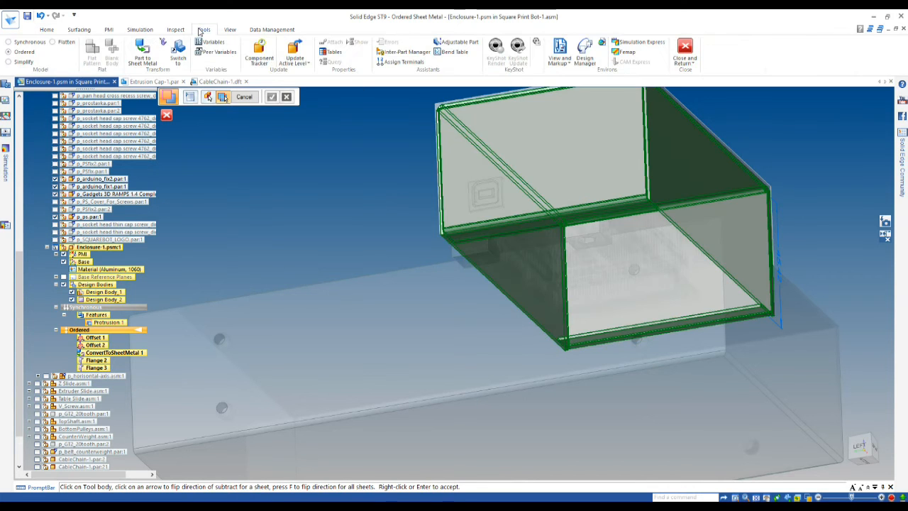
left_click(46, 30)
- Copy the outer faces of the RAMPS board's USB connector into the enclosure with Inter-Part Copy
left_click(35, 63)
left_click(51, 83)
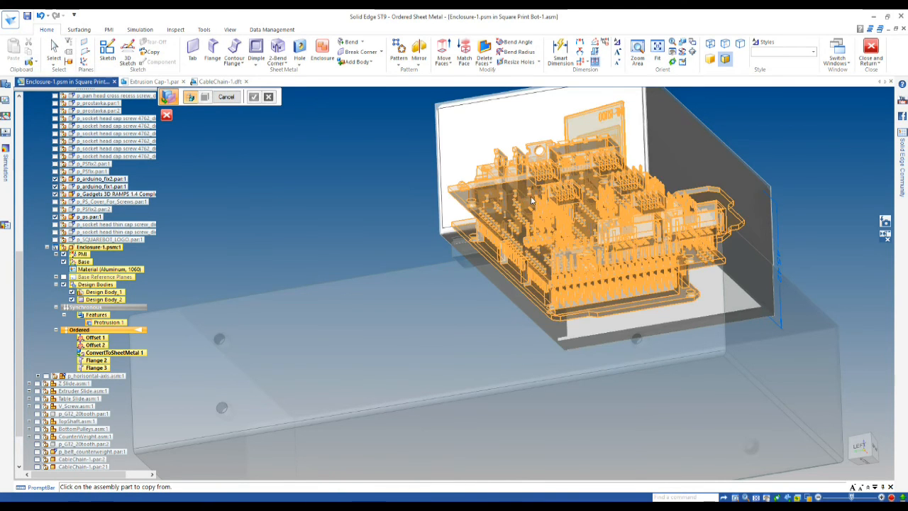
scroll(540, 198, "up", 2)
left_click(480, 208)
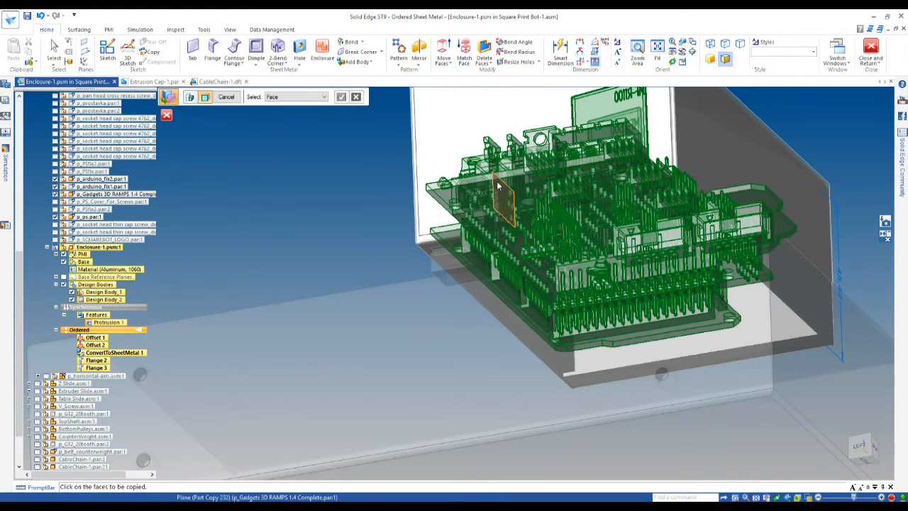
right_click(453, 205)
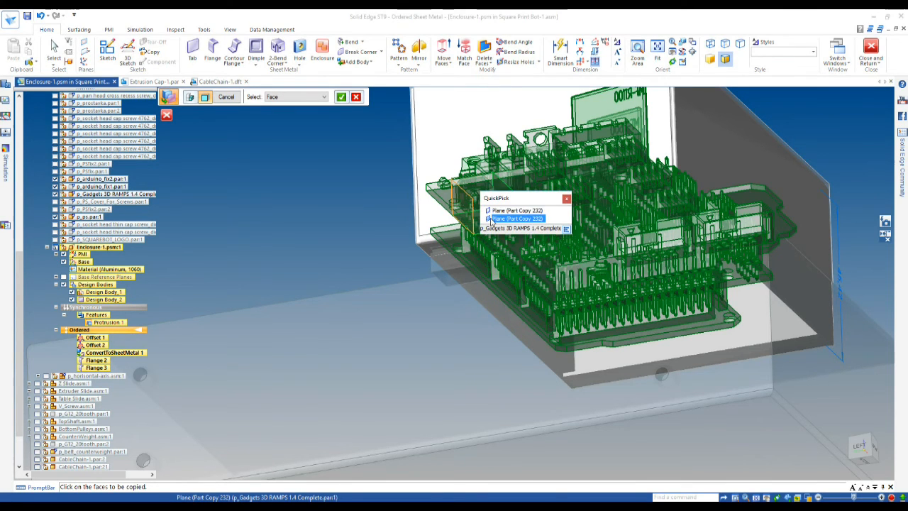
left_click(493, 219)
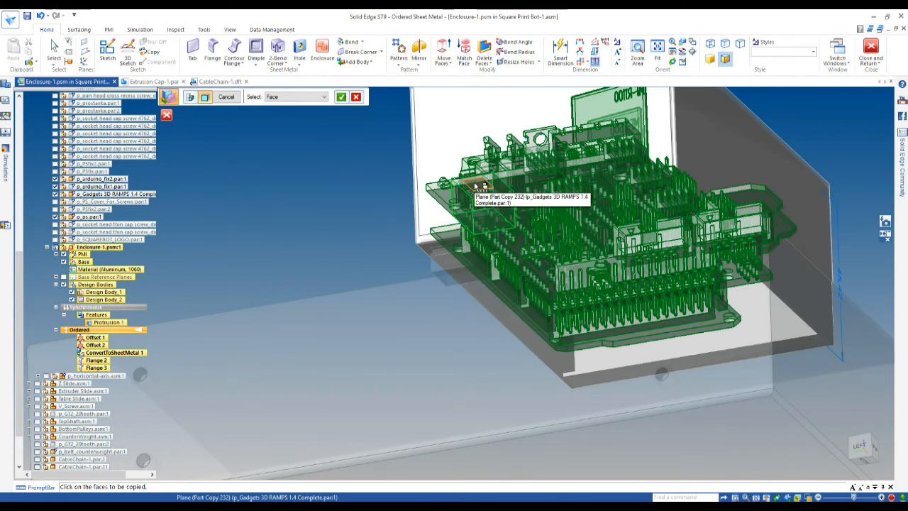
right_click(475, 186)
left_click(529, 199)
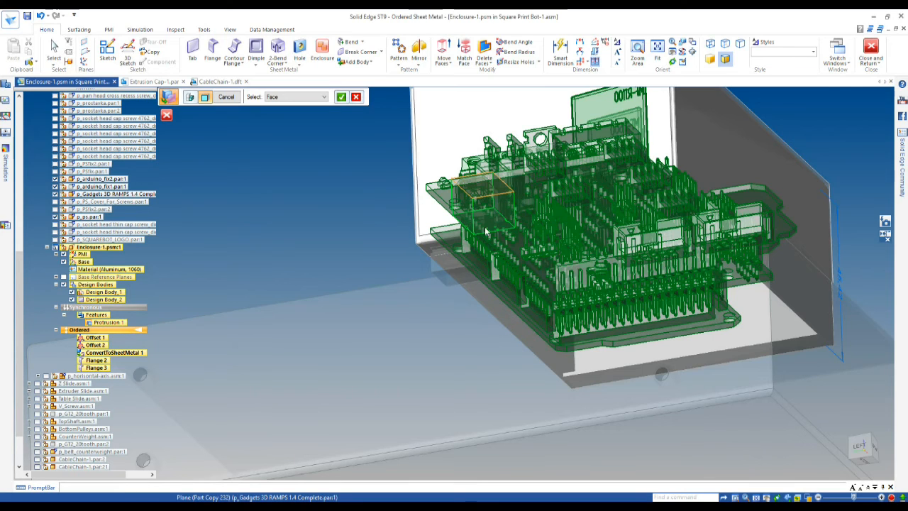
right_click(376, 193)
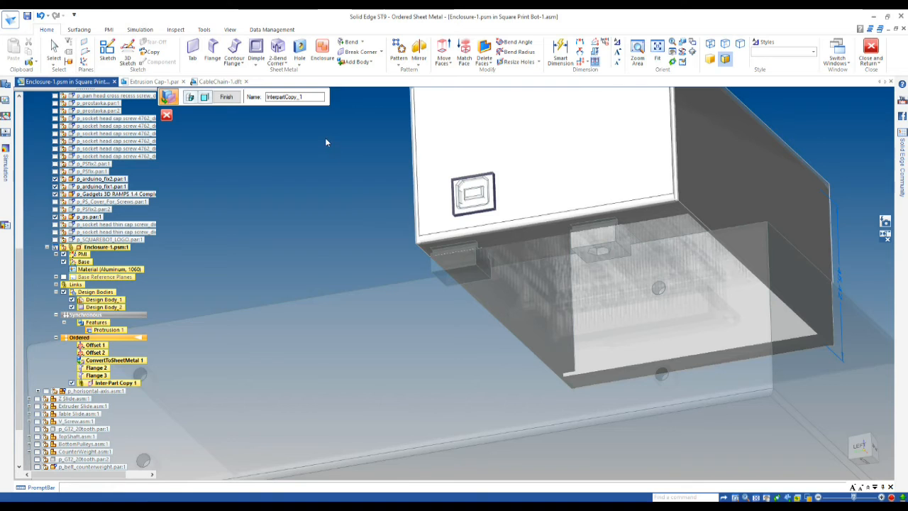
right_click(325, 139)
- Create an inter-part copy of the p_arduino_fix2 bracket, using the Body selection type
left_click(457, 267)
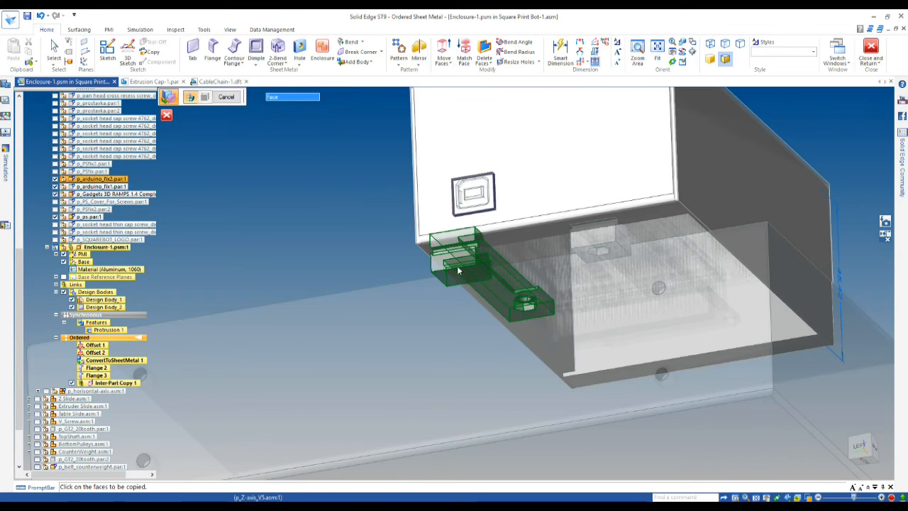
left_click(290, 97)
left_click(287, 114)
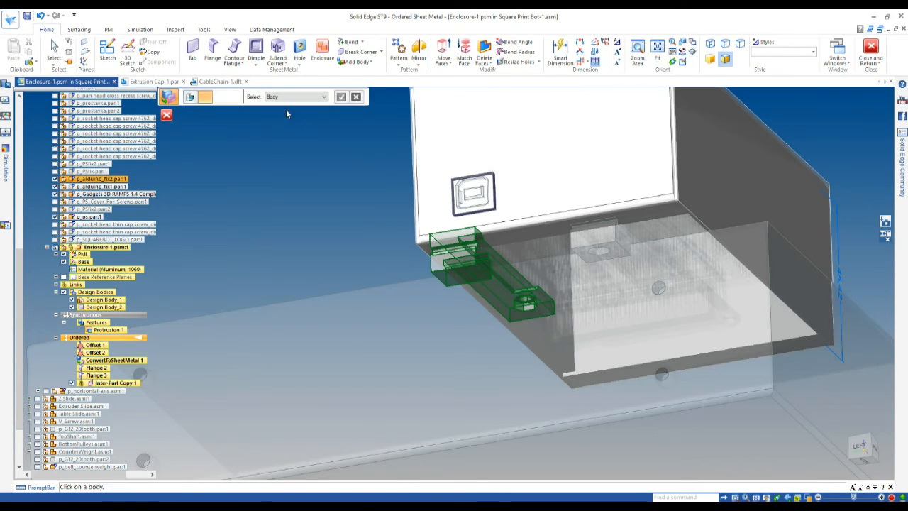
left_click(466, 267)
right_click(385, 203)
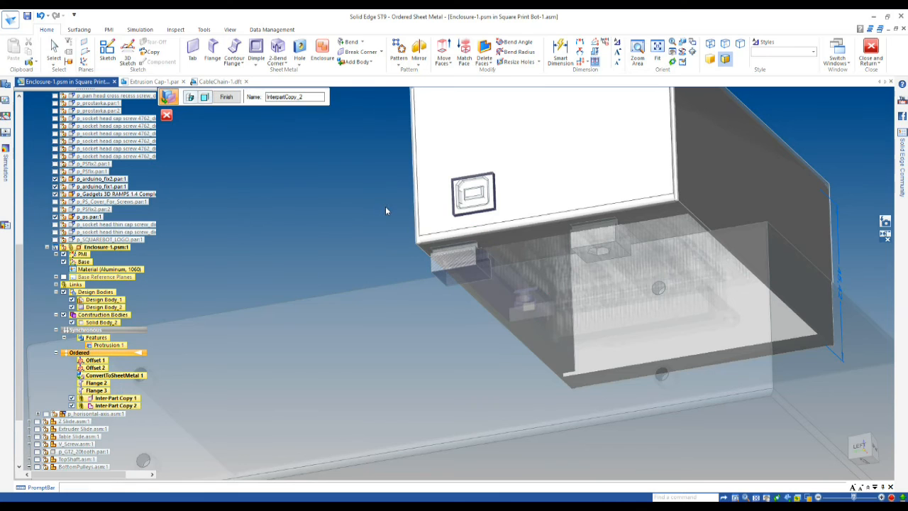
right_click(386, 210)
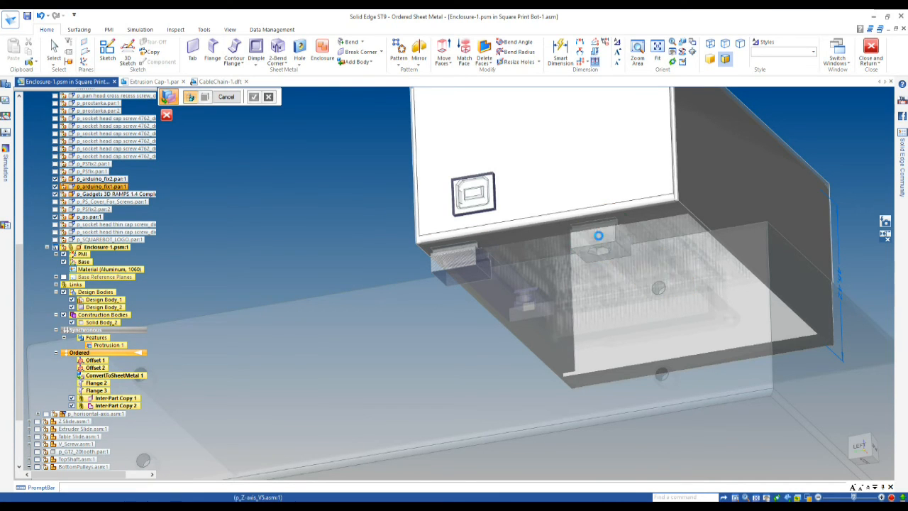
- Create an inter-part copy of the p_arduino_fix1 bracket's body
left_click(600, 237)
left_click(613, 231)
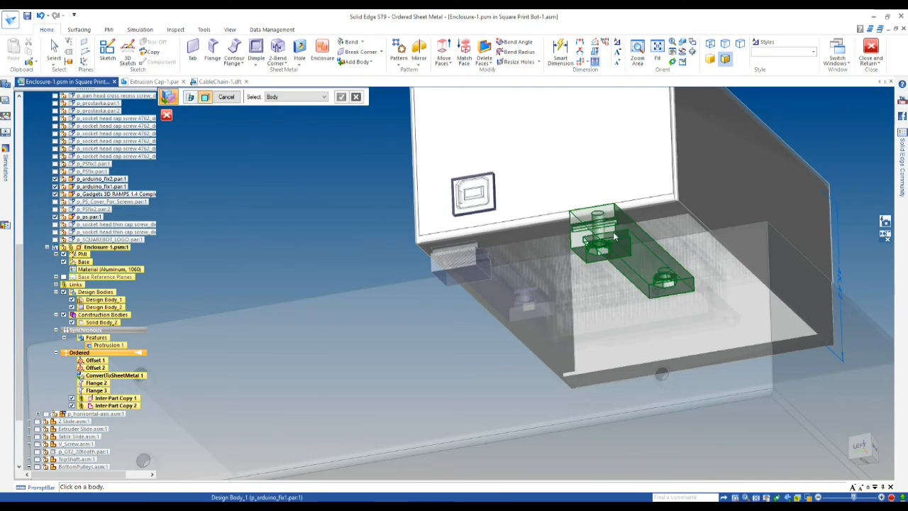
right_click(375, 206)
right_click(374, 204)
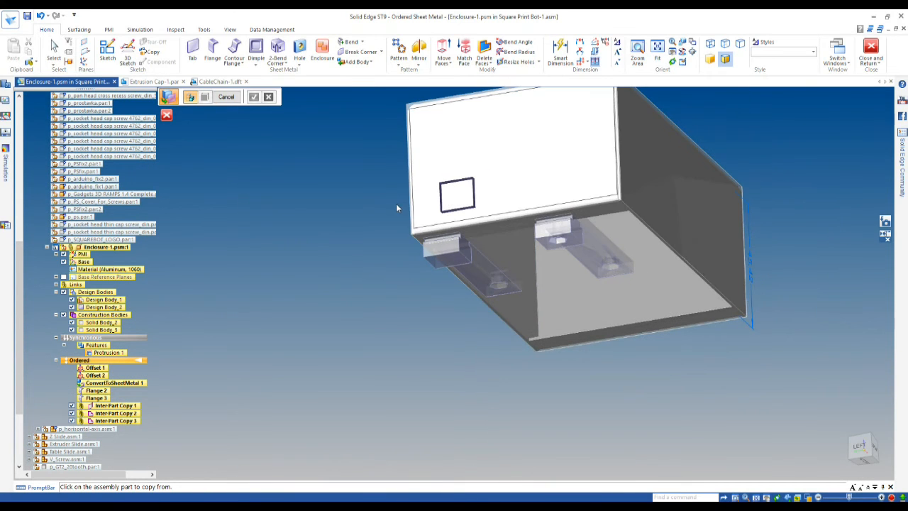
- Subtract the copied USB connector faces from the sheet metal body, flipping the removal direction to cut an opening through the end wall
left_click(368, 62)
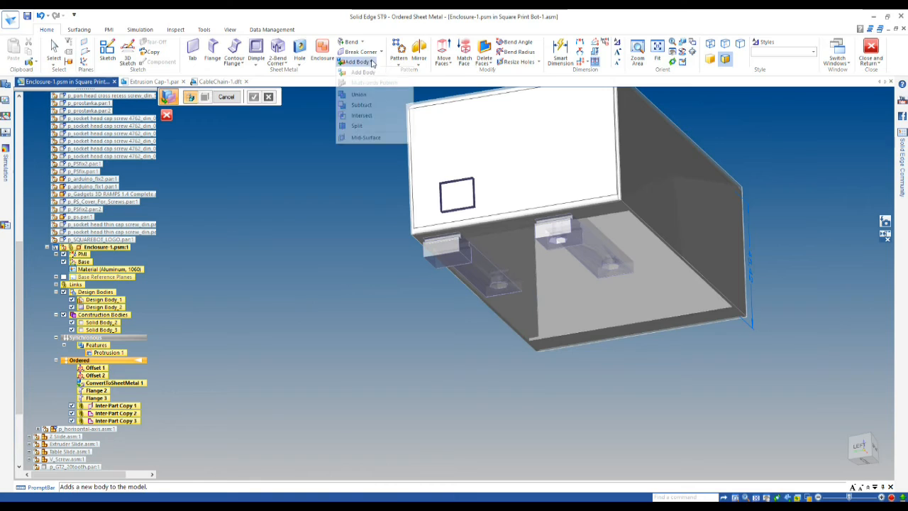
left_click(362, 106)
left_click(444, 216)
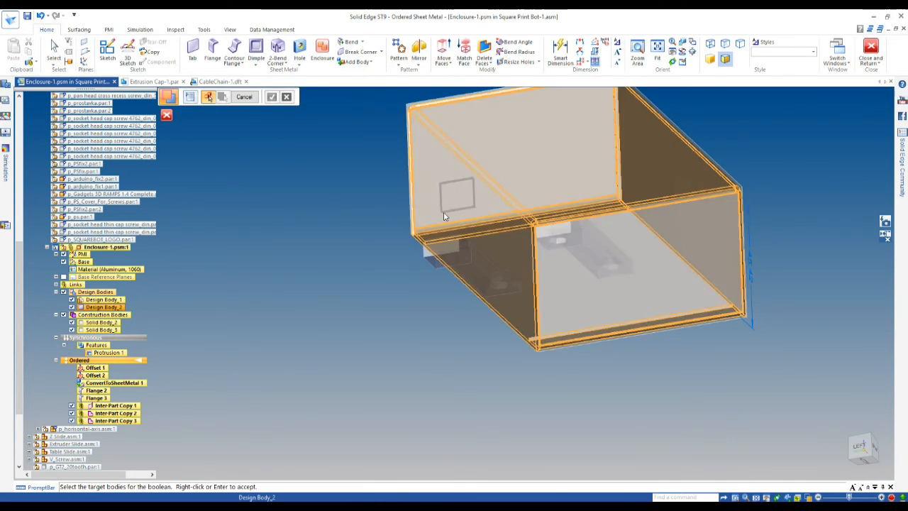
right_click(497, 199)
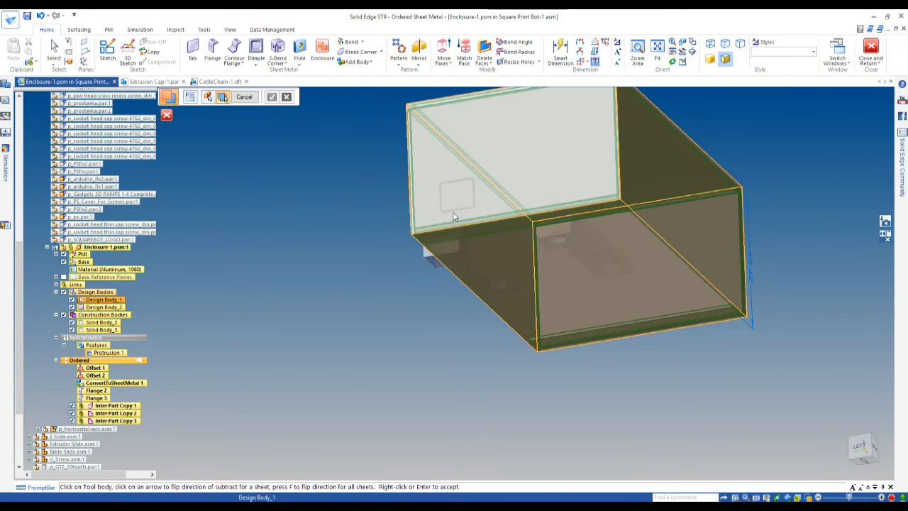
left_click(454, 213)
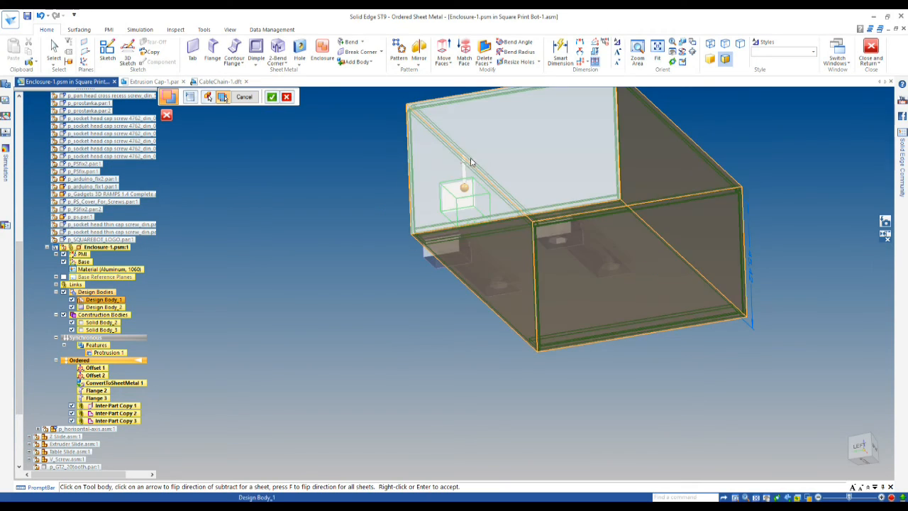
left_click(465, 160)
right_click(351, 194)
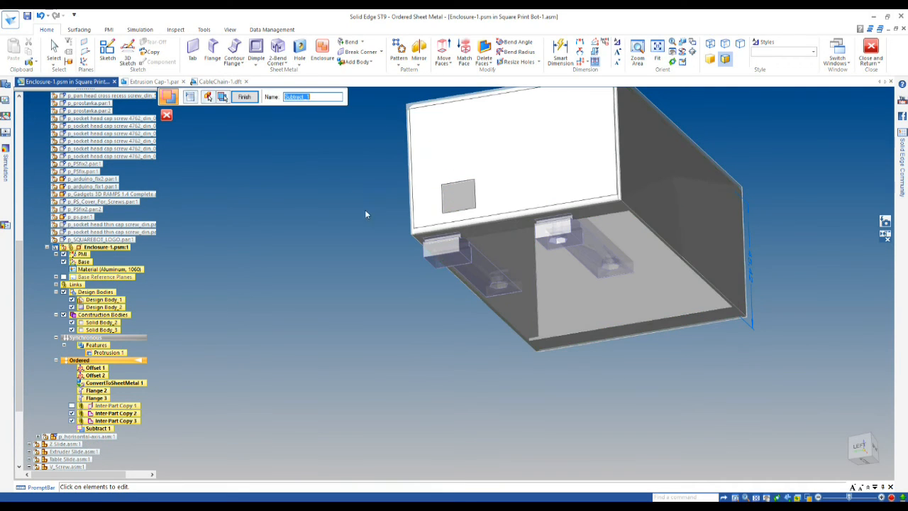
right_click(416, 280)
- Try to subtract the two copied bracket bodies from Design Body_1
left_click(492, 263)
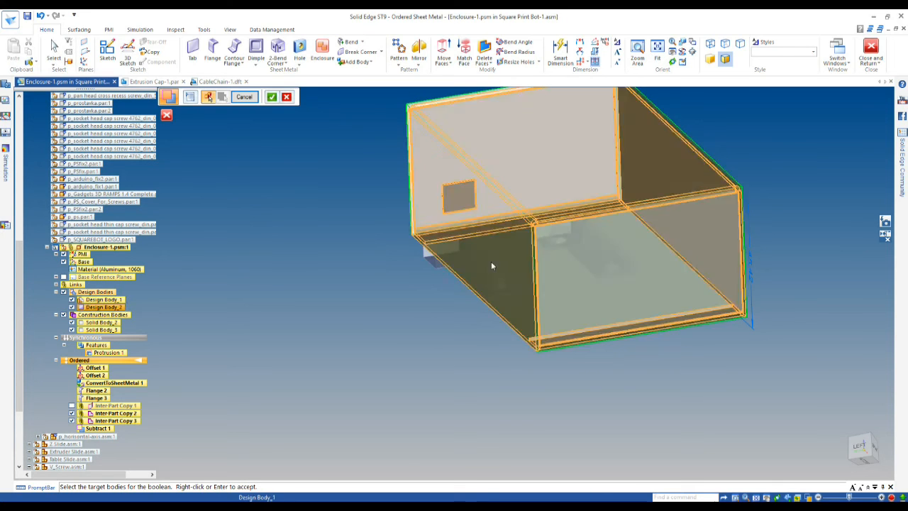
right_click(426, 309)
left_click(546, 238)
right_click(395, 303)
right_click(416, 308)
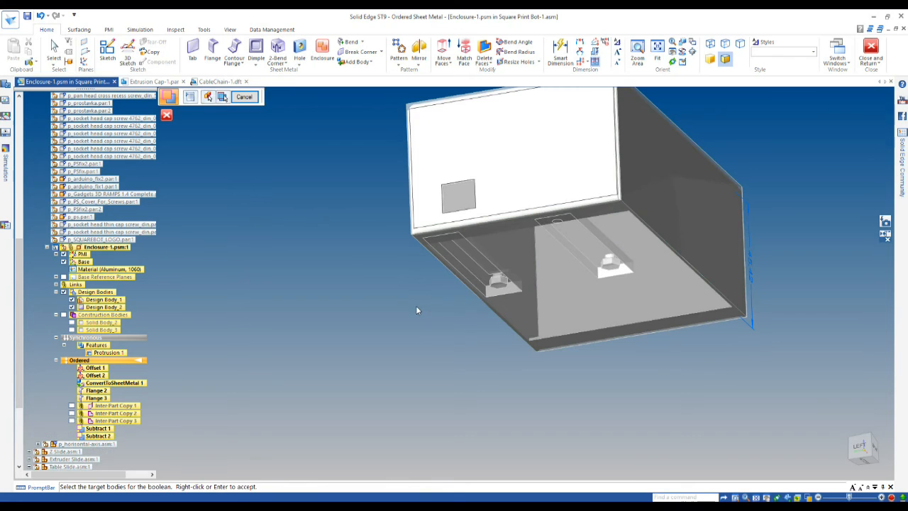
key("Escape")
- Inspect the bracket cutouts from below and undo the last Subtract operation
middle_click_drag(475, 345, 424, 341)
scroll(393, 186, "up", 4)
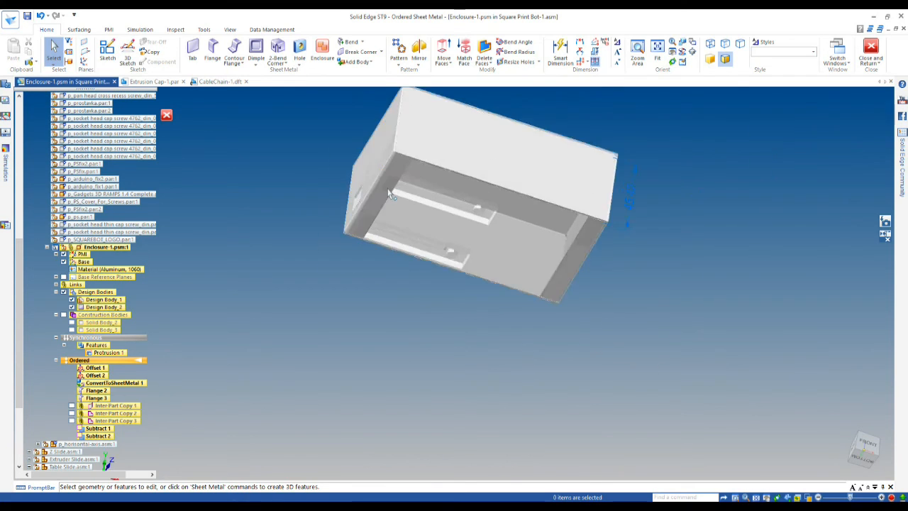
middle_click_drag(408, 185, 348, 190)
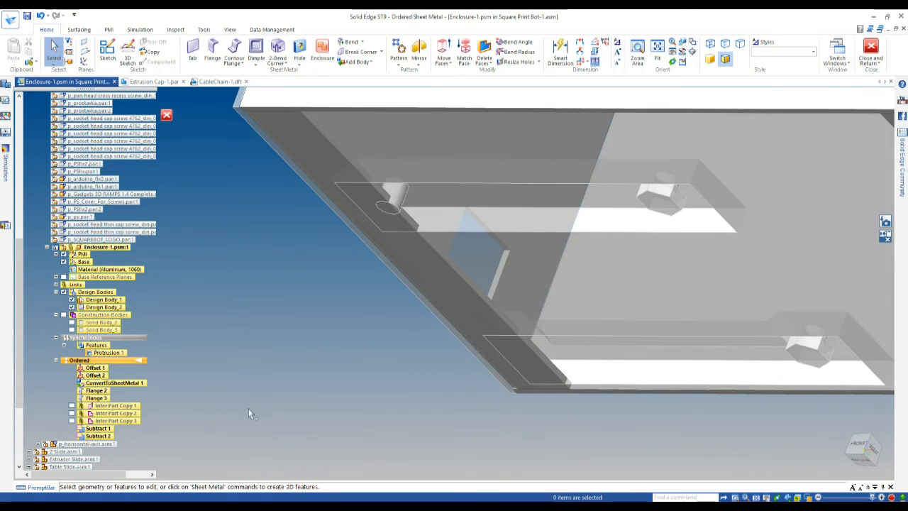
scroll(301, 383, "down", 2)
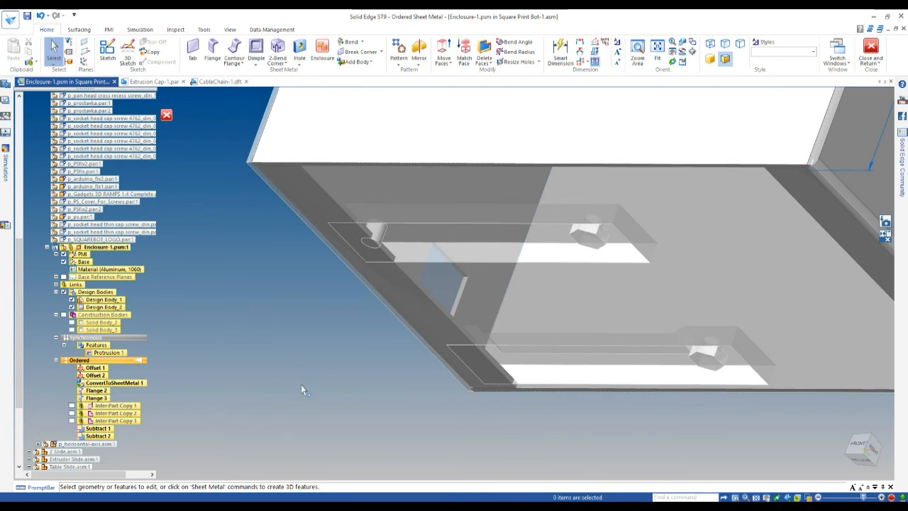
key("ctrl+z")
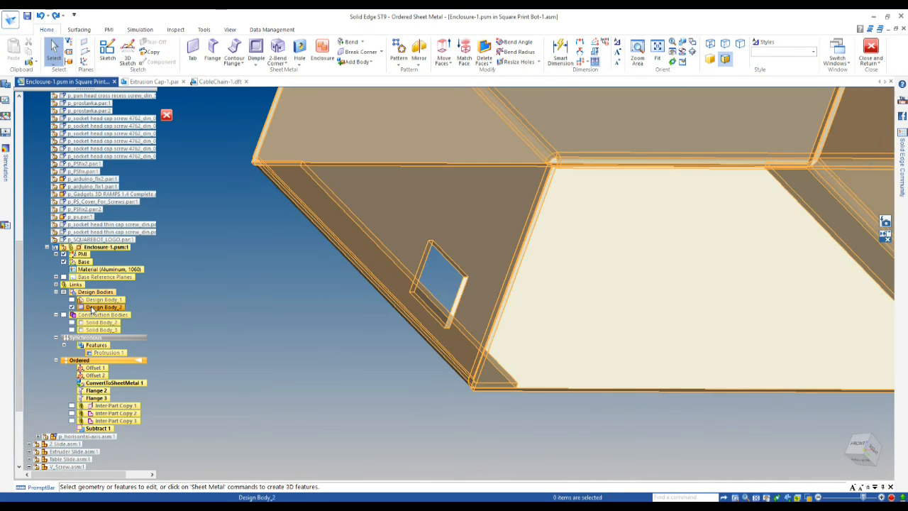
- Make Design Body_2 the active body and show the two copied bracket bodies
right_click(93, 308)
left_click(116, 323)
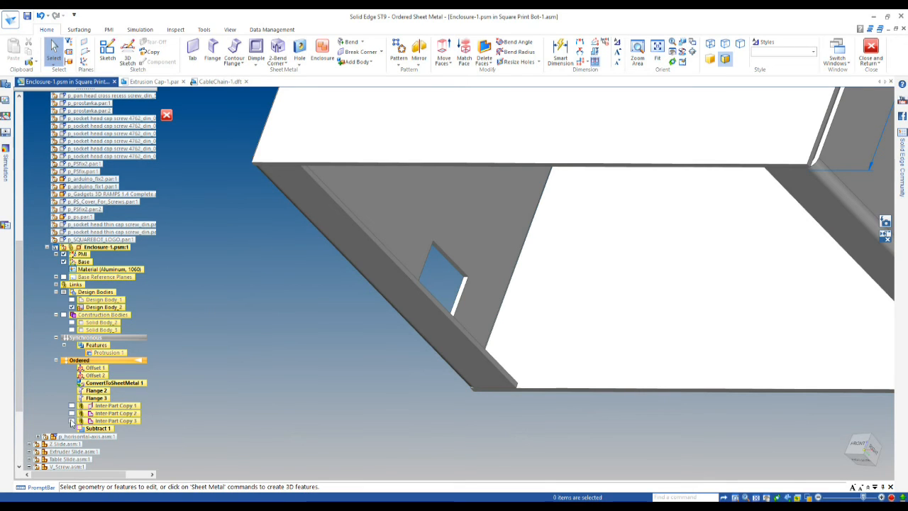
left_click(71, 421)
left_click(71, 413)
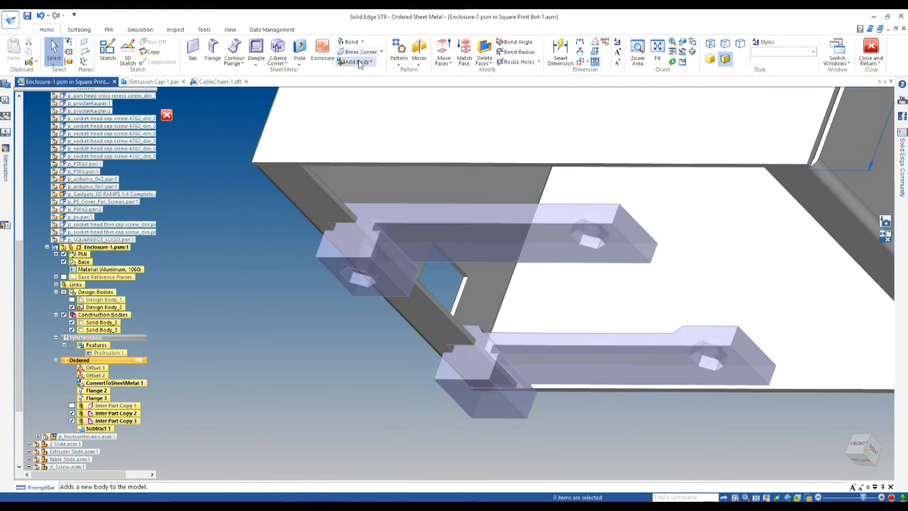
- Subtract both copied bracket bodies from the sheet metal body, Design Body_2, to notch the flange under the USB wall
left_click(359, 62)
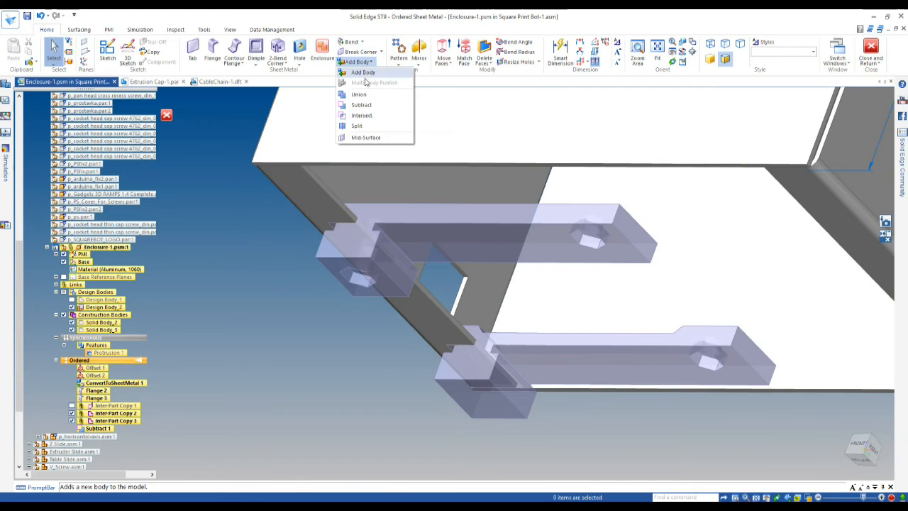
left_click(361, 105)
left_click(319, 192)
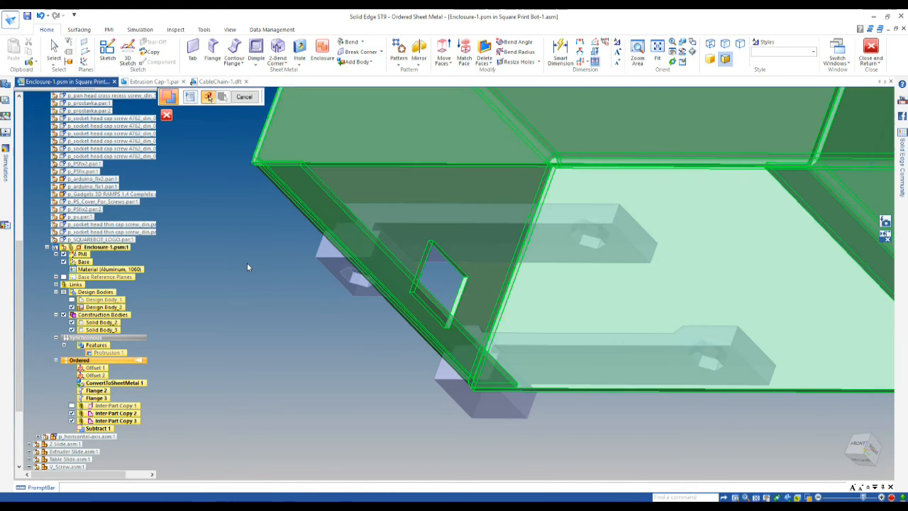
right_click(247, 263)
left_click(324, 259)
left_click(456, 382)
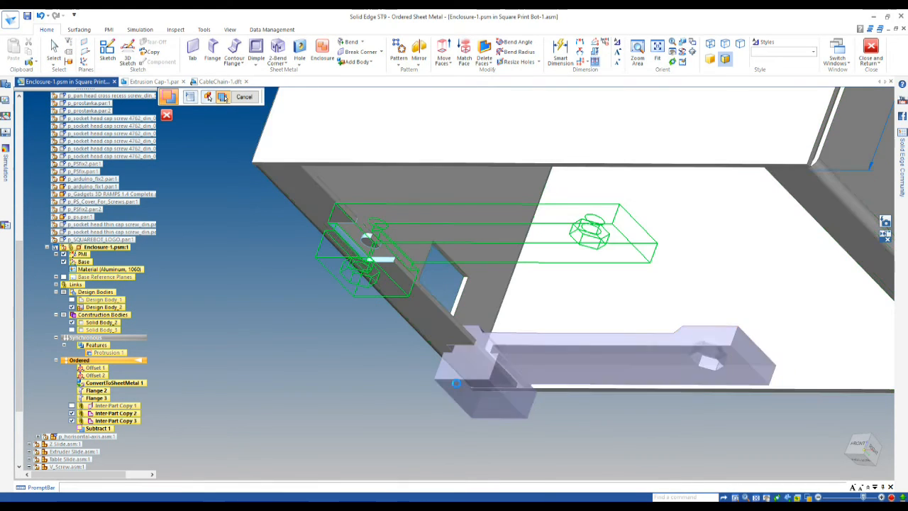
right_click(341, 347)
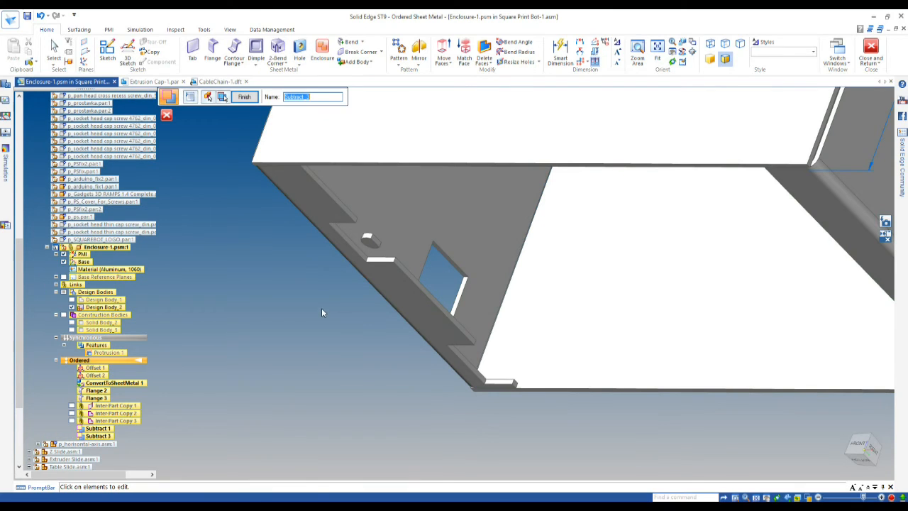
right_click(322, 312)
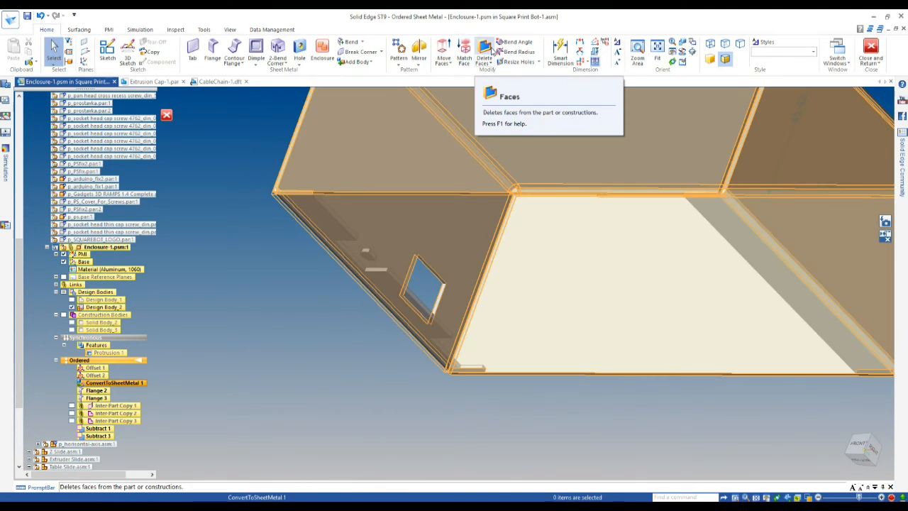
- Delete the faces of the small round pocket in the USB wall beside the flange's bracket notch
left_click(485, 48)
scroll(349, 277, "up", 3)
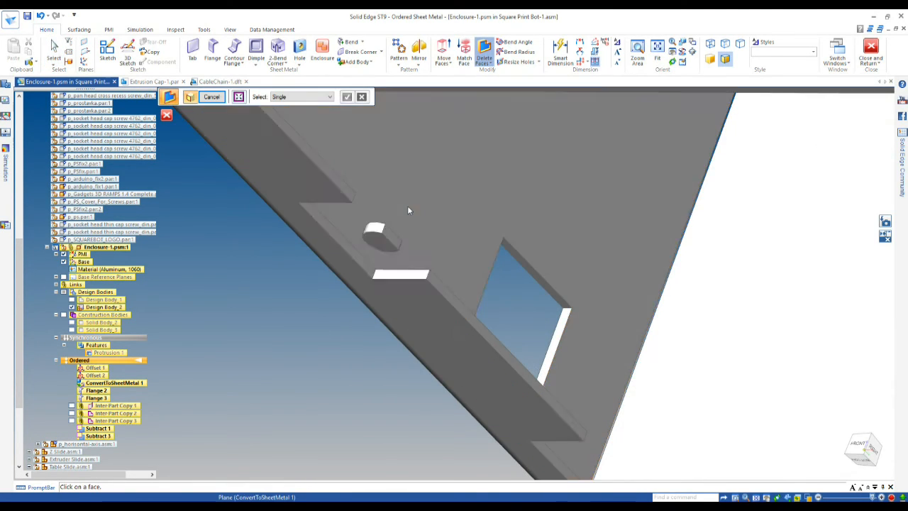
left_click(355, 264)
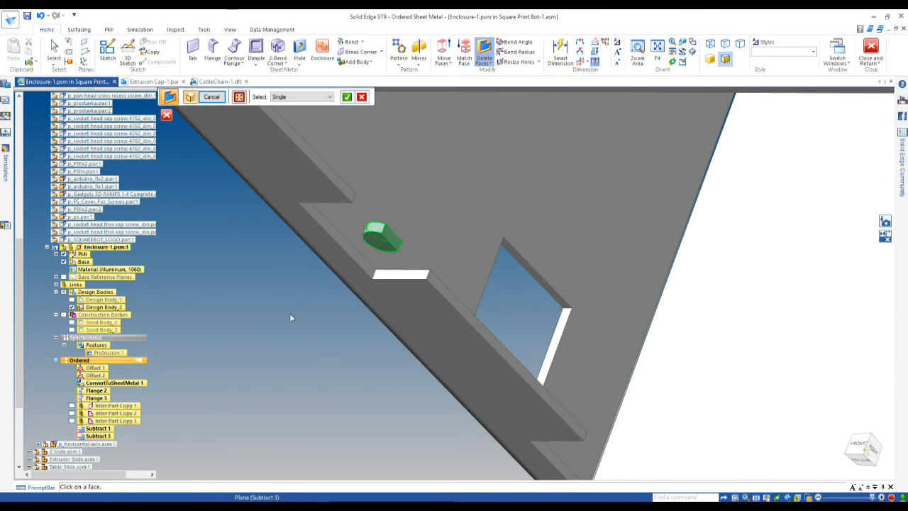
right_click(305, 313)
scroll(328, 312, "down", 3)
scroll(328, 312, "down", 2)
middle_click_drag(310, 322, 345, 330)
scroll(313, 278, "down", 3)
scroll(319, 290, "down", 2)
middle_click_drag(327, 301, 431, 225)
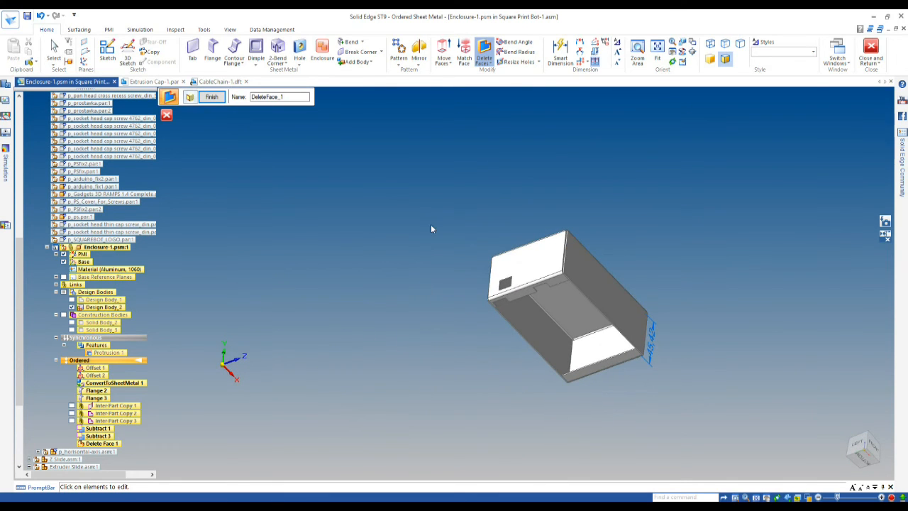
key("Escape")
- Offset the face chains of the USB opening and the bracket notches in the adjoining bottom flange
left_click(449, 63)
left_click(464, 91)
scroll(527, 308, "up", 5)
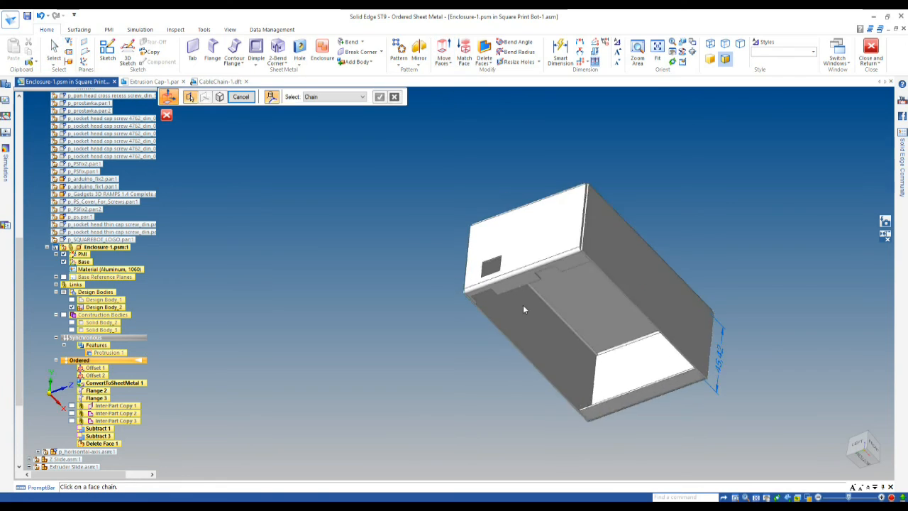
left_click_drag(490, 307, 420, 185)
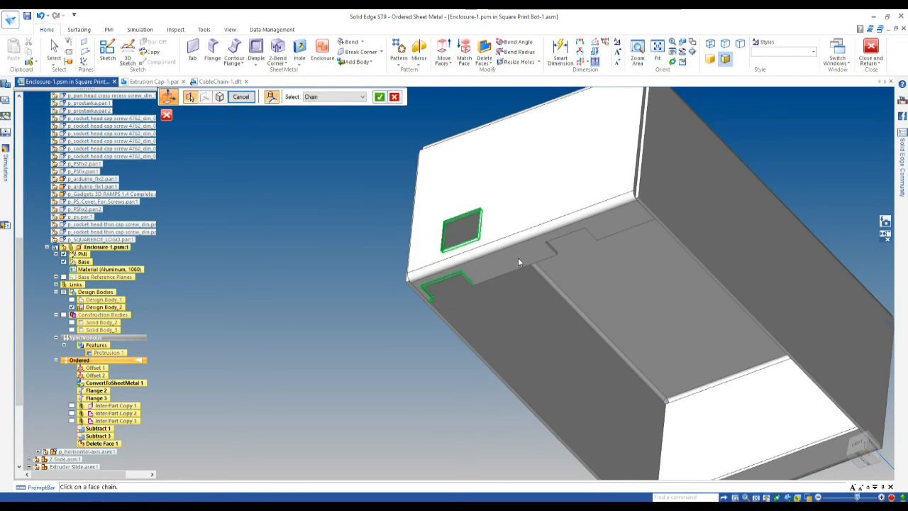
left_click_drag(615, 280, 537, 207)
right_click(353, 250)
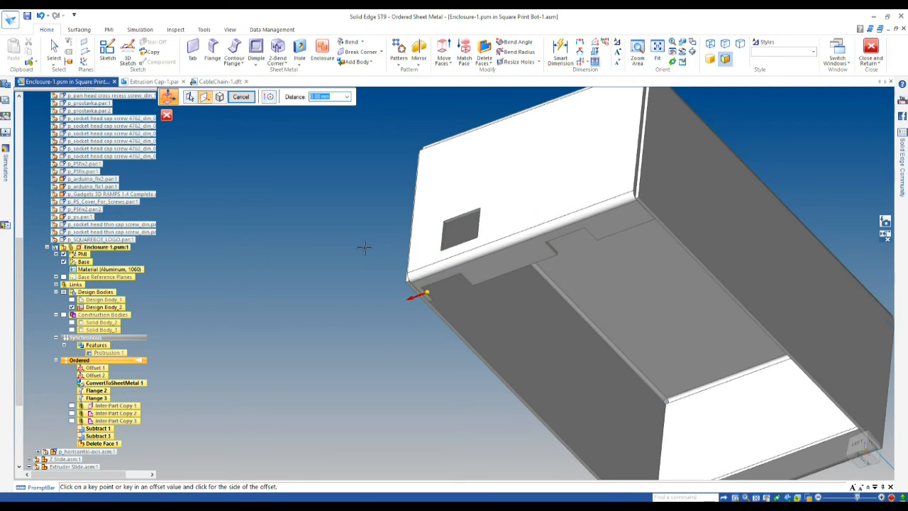
left_click(372, 303)
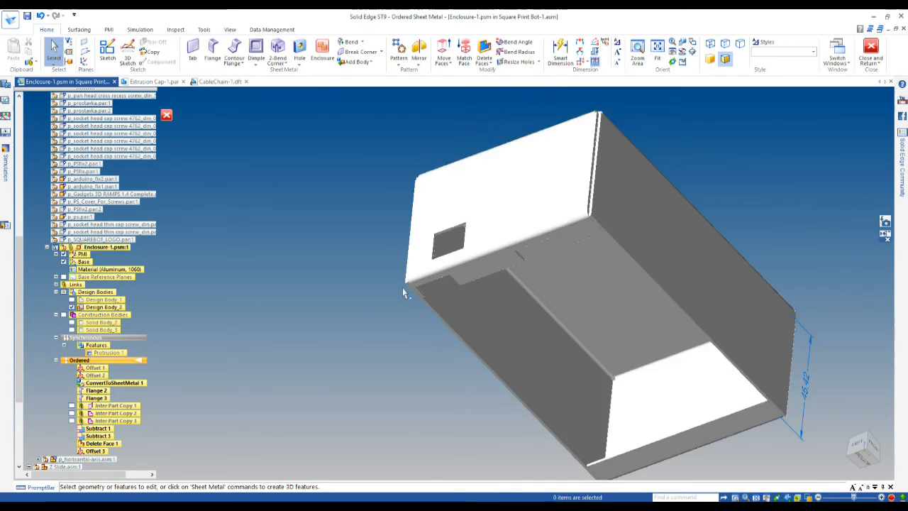
- Close the enclosure part and return to the p_Z-axis_V5 subassembly
scroll(403, 288, "down", 3)
middle_click_drag(618, 187, 577, 278)
scroll(594, 224, "down", 3)
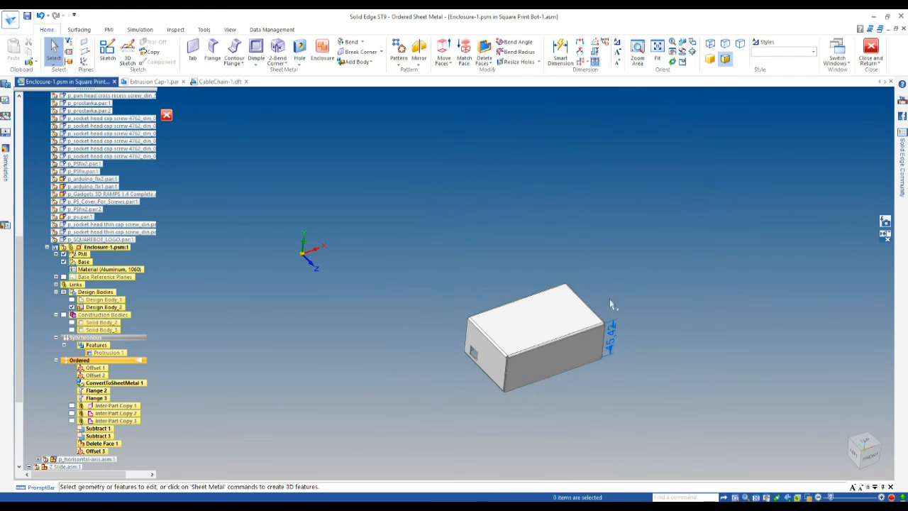
scroll(605, 308, "up", 2)
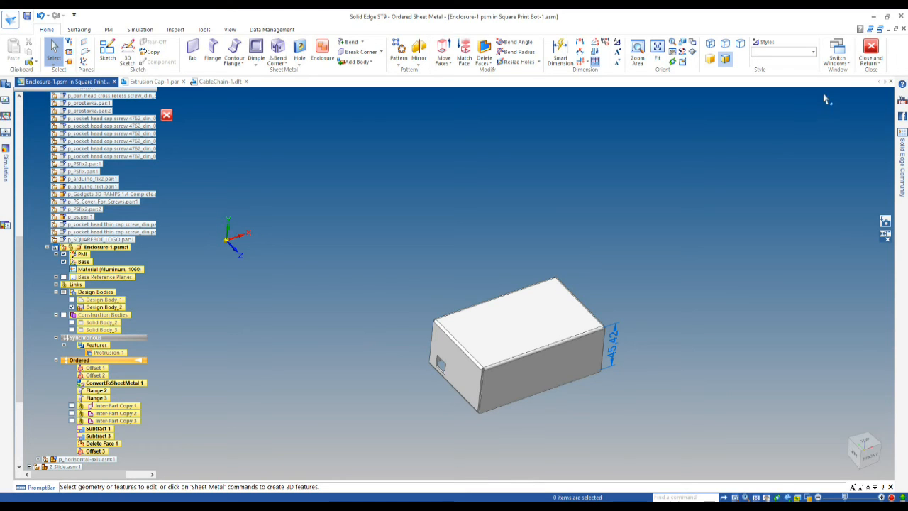
left_click(872, 49)
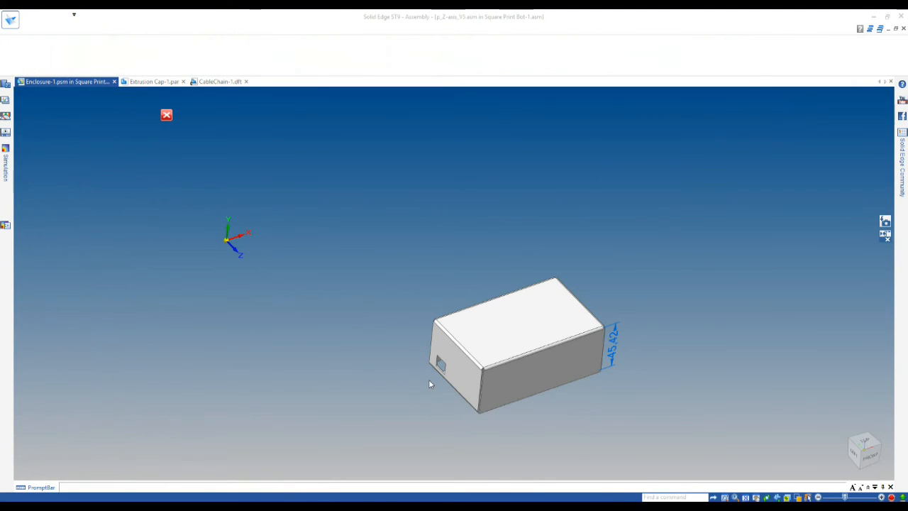
middle_click_drag(597, 280, 608, 238)
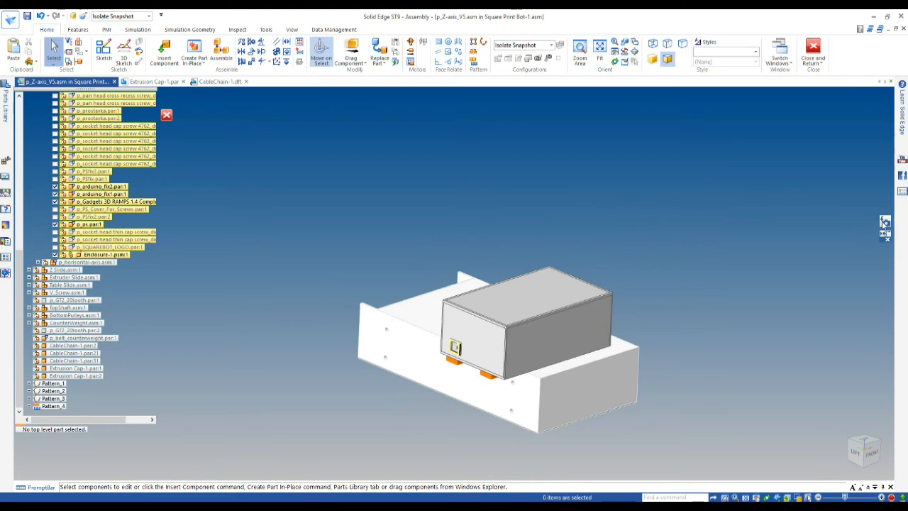
- Reopen Enclosure-1 for in-place editing and create its flat pattern
left_click(575, 322)
double_click(631, 334)
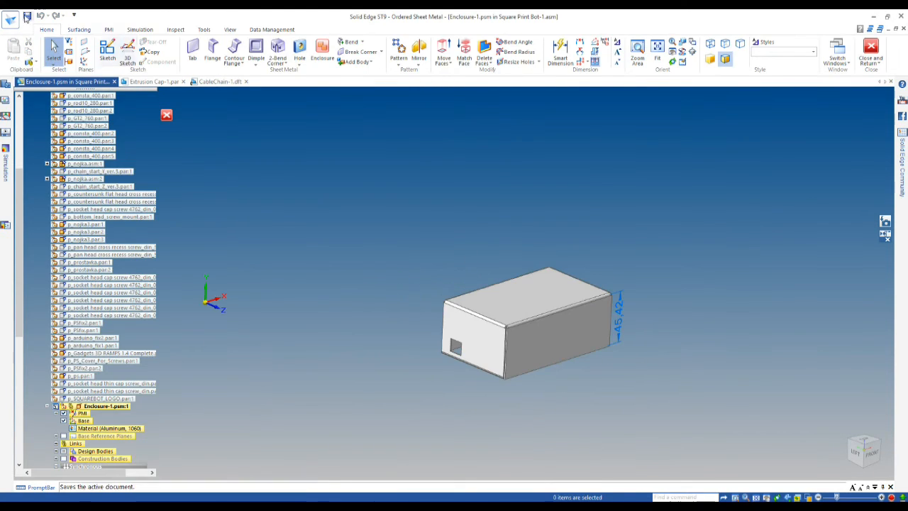
left_click(91, 55)
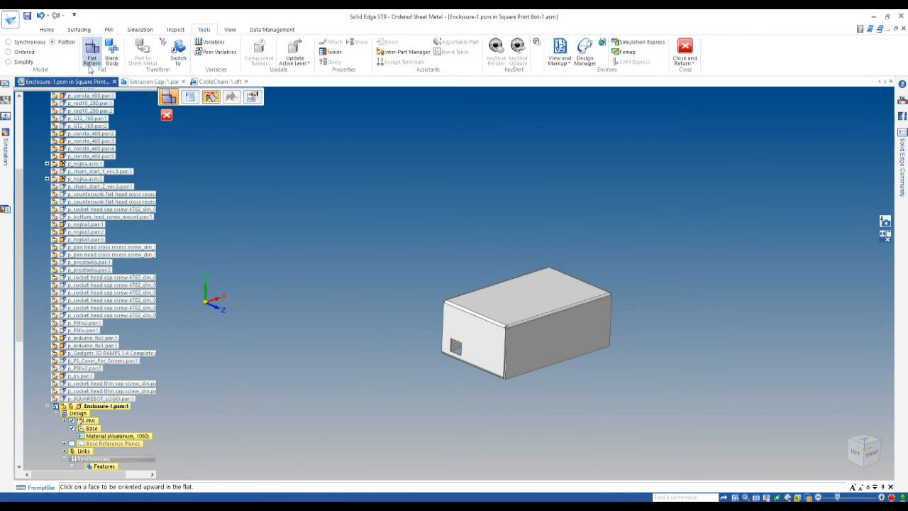
left_click(517, 325)
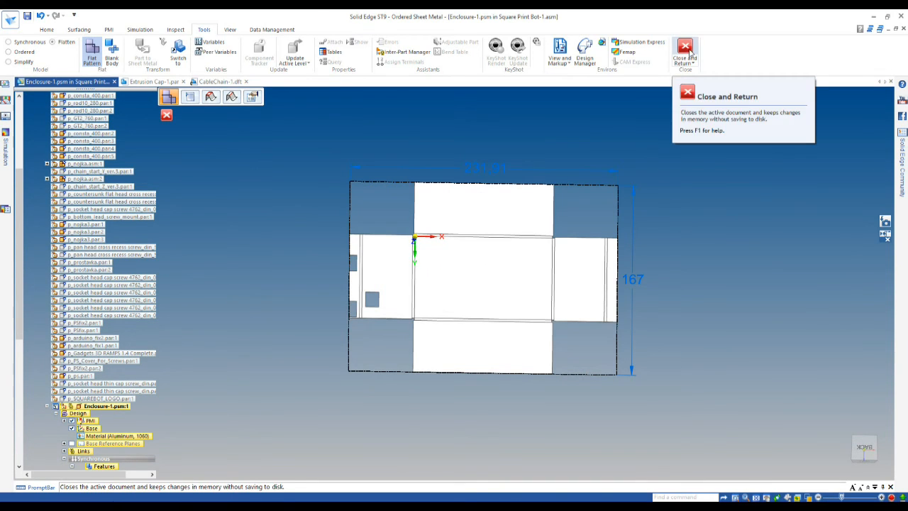
- Review the DXF version and layer options for saving the enclosure's flat pattern, without exporting it
left_click(10, 21)
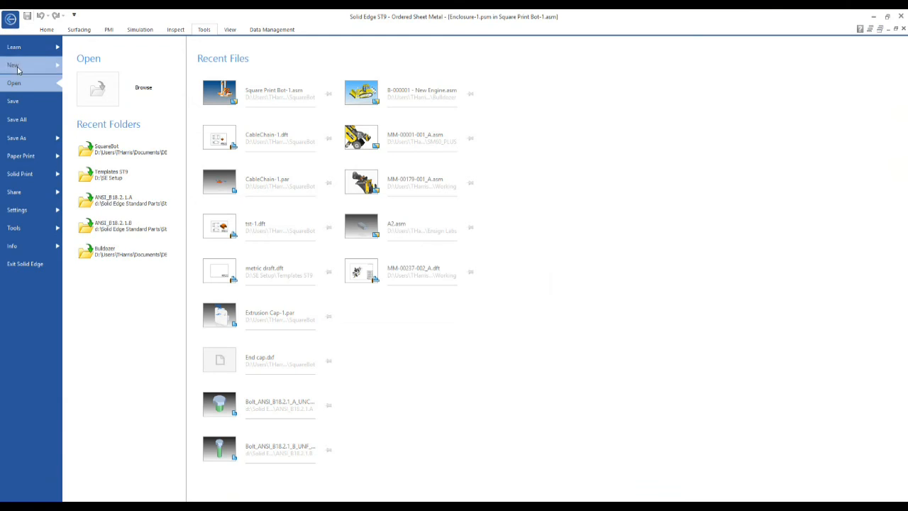
left_click(18, 137)
left_click(118, 147)
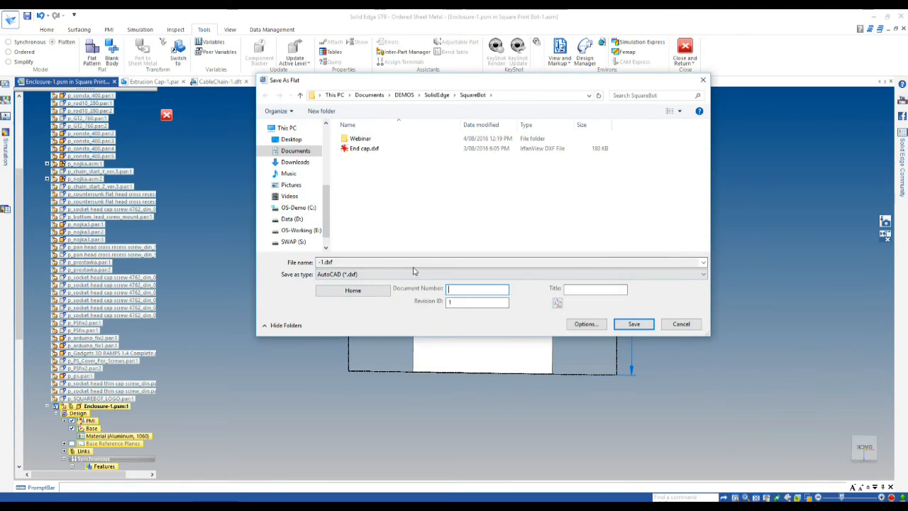
left_click(584, 325)
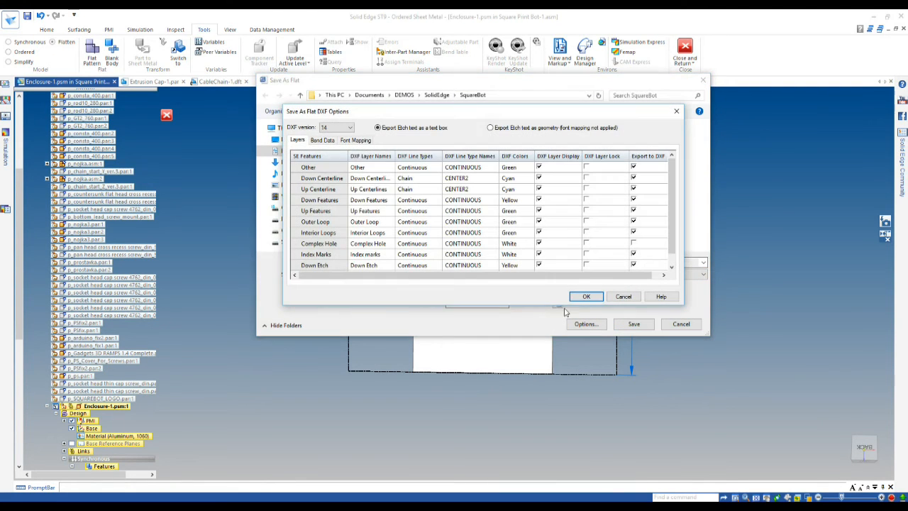
left_click(342, 127)
left_click(476, 139)
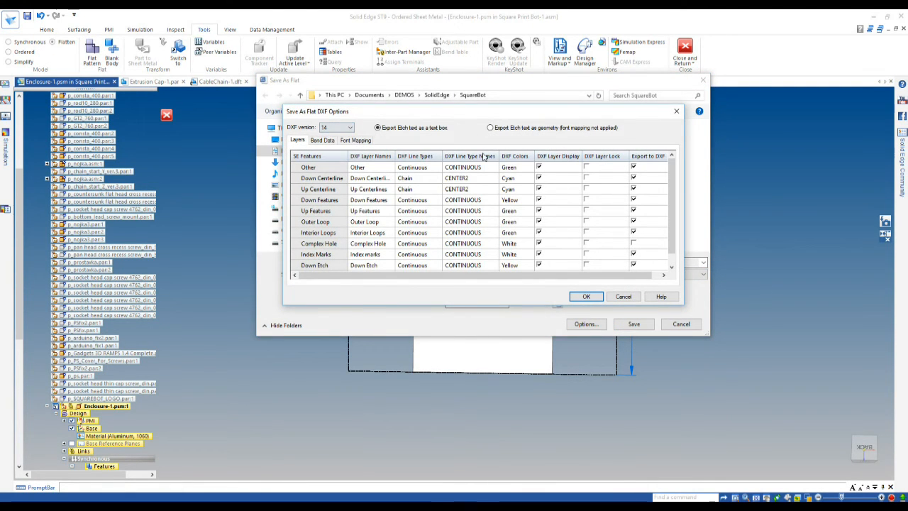
left_click(625, 297)
left_click(682, 324)
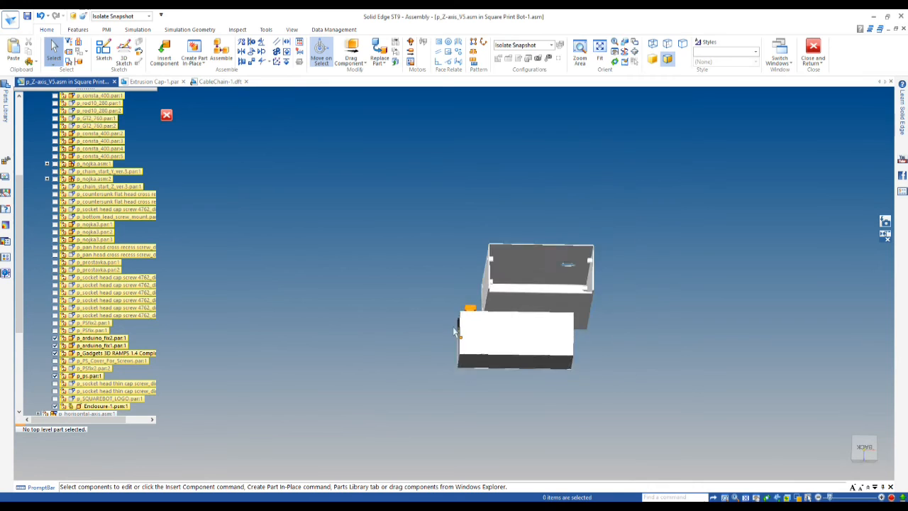
- Restore the hidden parts of p_Z-axis_V5, show Enclosure-1, and return to the Square Print Bot-1 assembly
middle_click_drag(471, 377, 518, 178)
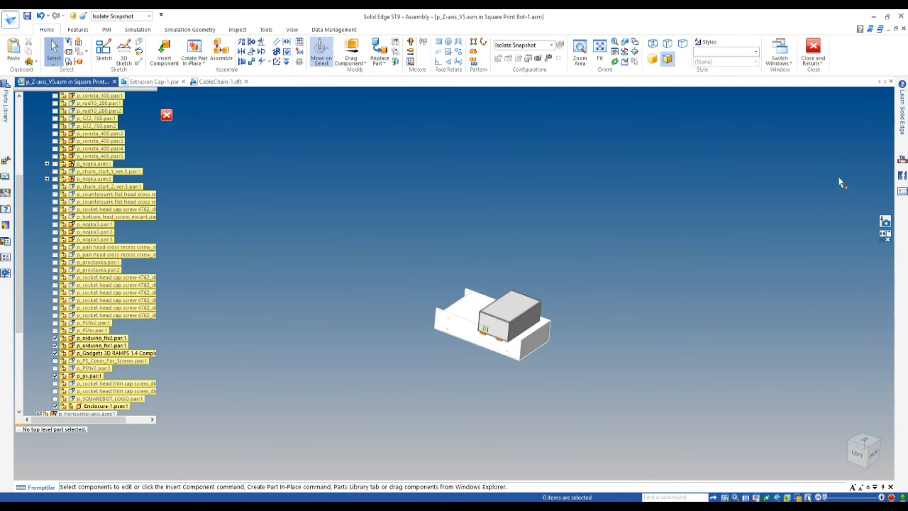
left_click(887, 218)
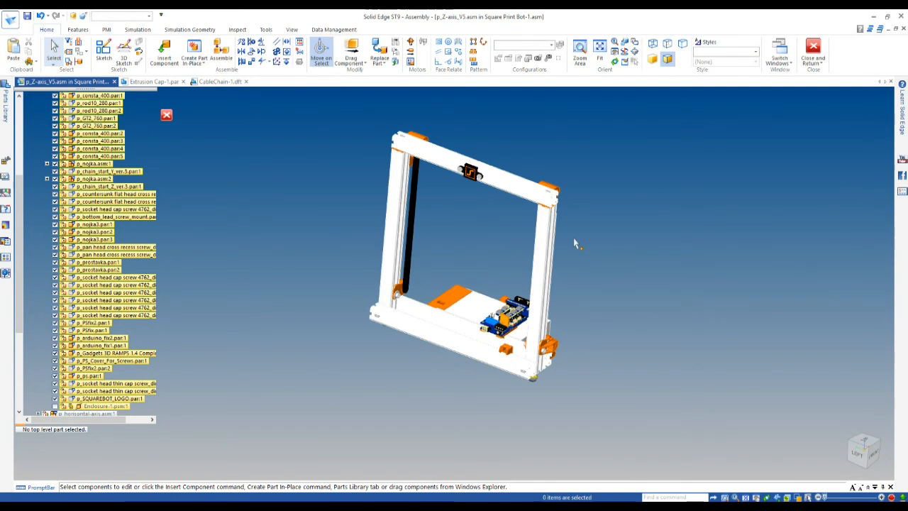
middle_click_drag(574, 238, 355, 207)
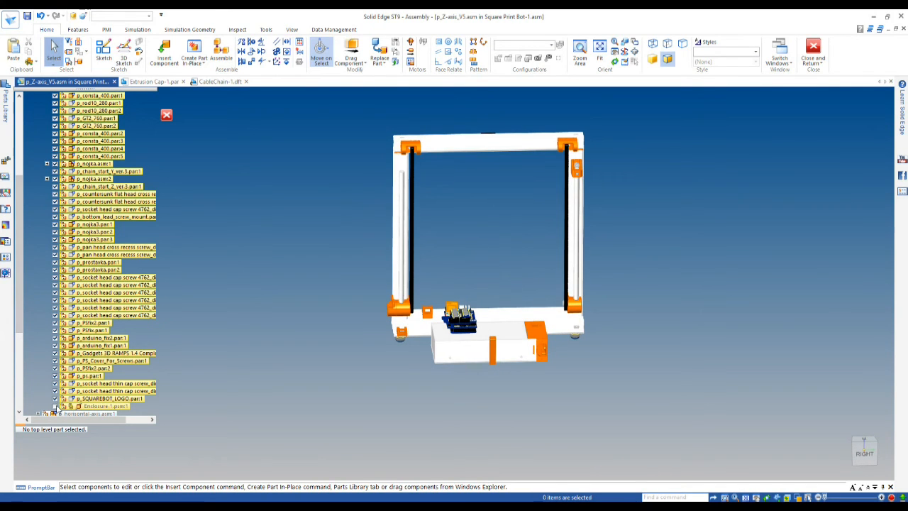
left_click(55, 407)
left_click(813, 51)
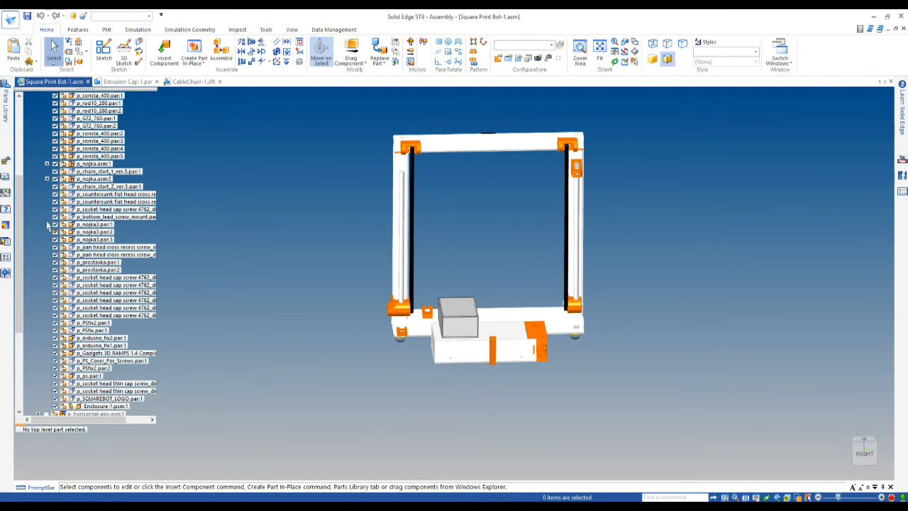
- Show all components of the top-level Square Print Bot-1 assembly
left_click_drag(18, 183, 20, 100)
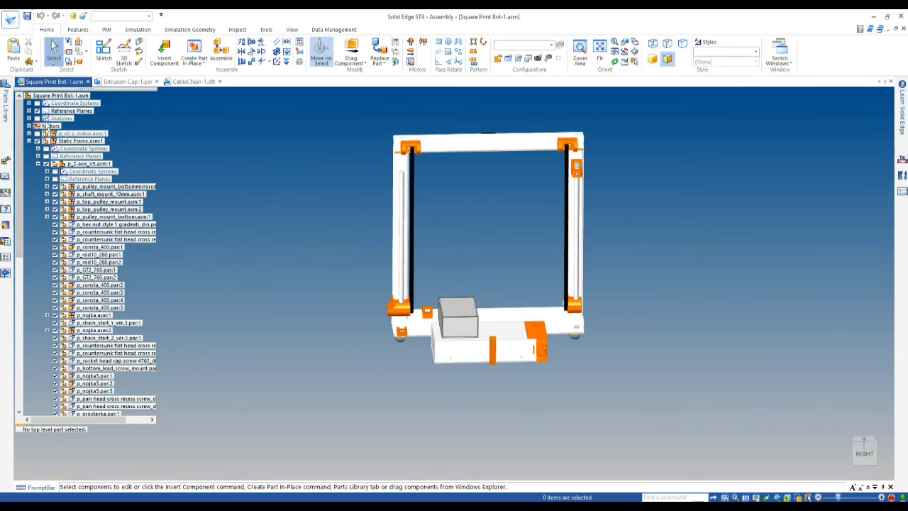
right_click(69, 95)
left_click(101, 154)
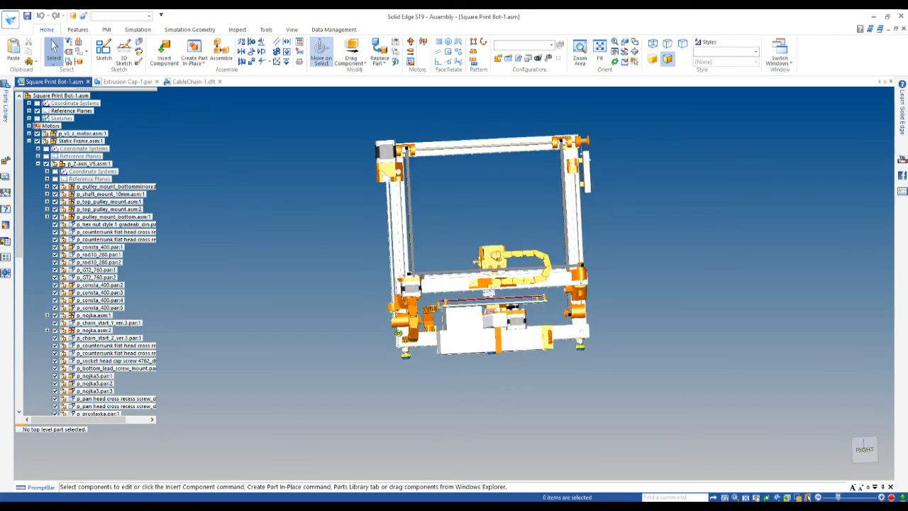
- Inspect the enclosure's fit beneath the red print bed and save the assembly
scroll(458, 330, "up", 6)
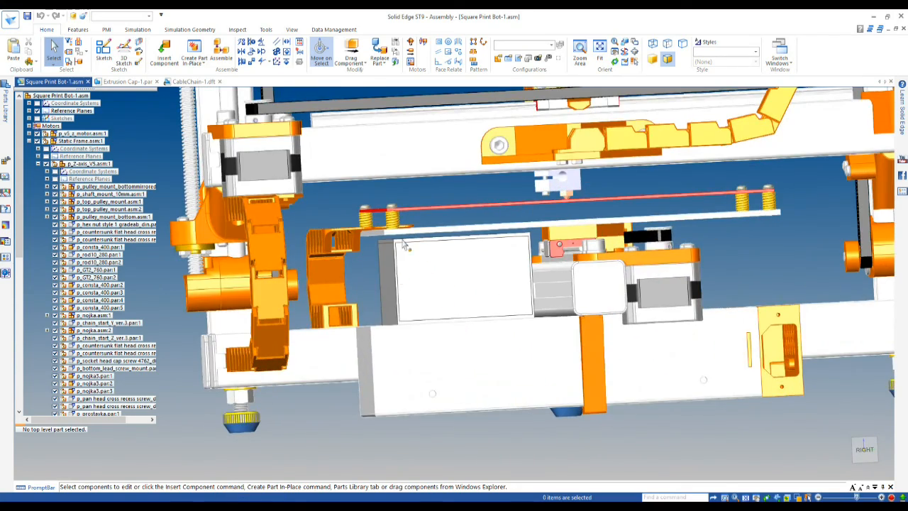
mouse_move(454, 277)
middle_mouse_down()
mouse_move(475, 276)
mouse_move(468, 286)
middle_mouse_up()
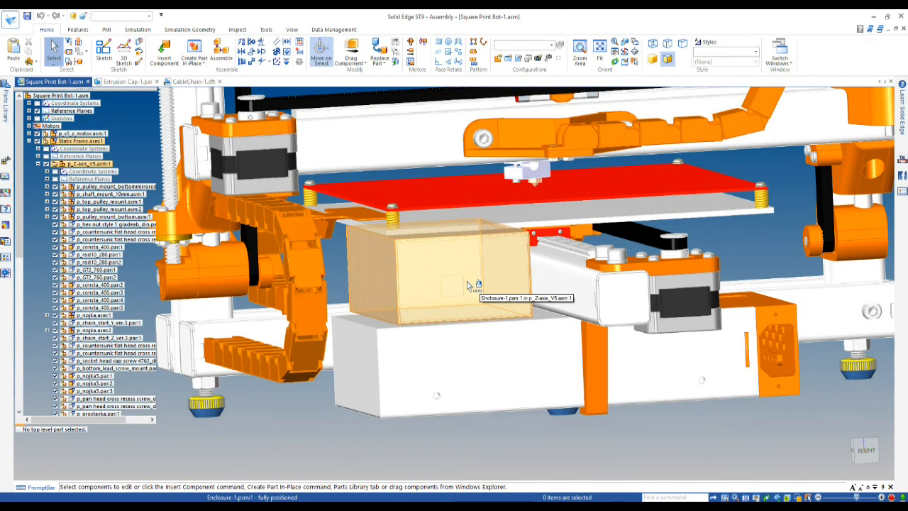
scroll(466, 280, "down", 4)
middle_click_drag(456, 300, 475, 313)
scroll(583, 424, "down", 2)
scroll(493, 226, "up", 1)
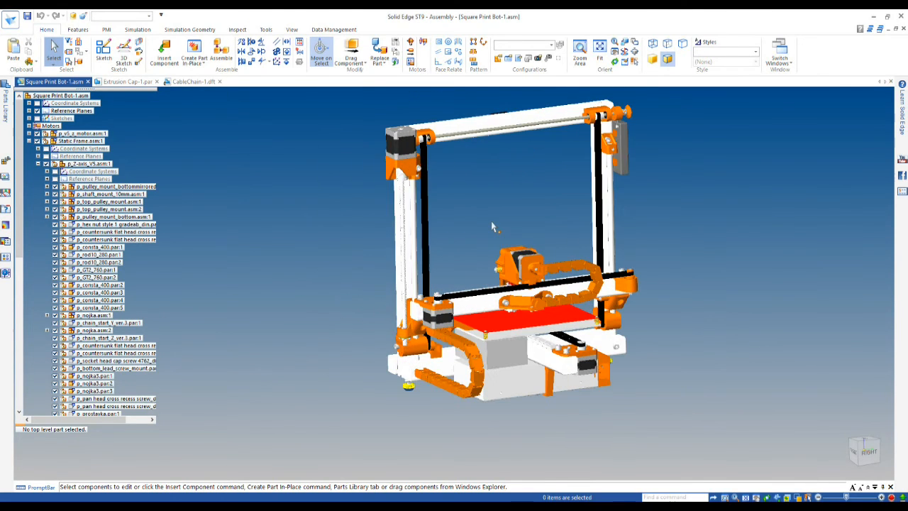
left_click(27, 15)
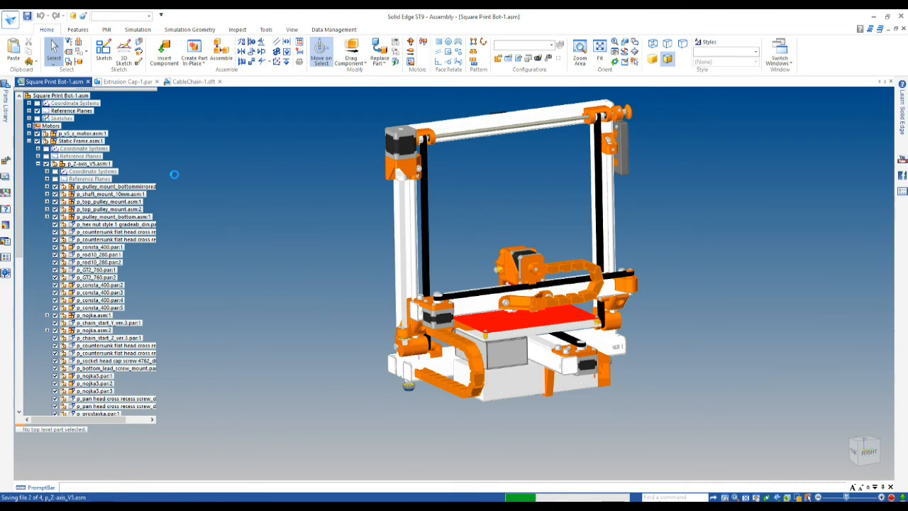
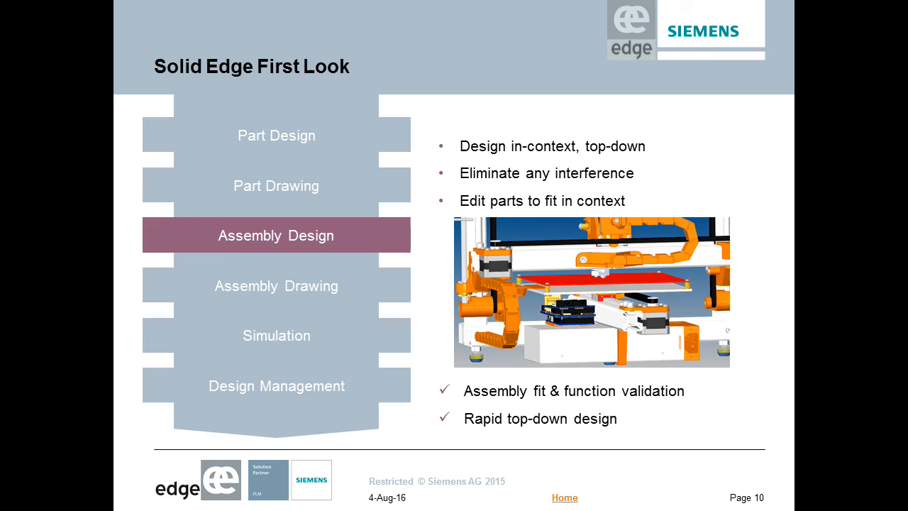
key("Right")
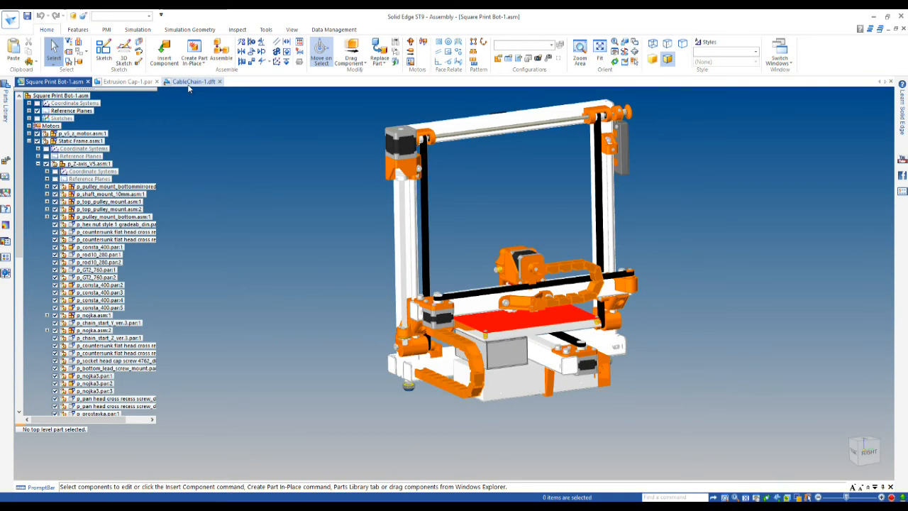
- Switch to the CableChain-1 drawing and acknowledge the out-of-date drawing views notice
left_click(187, 82)
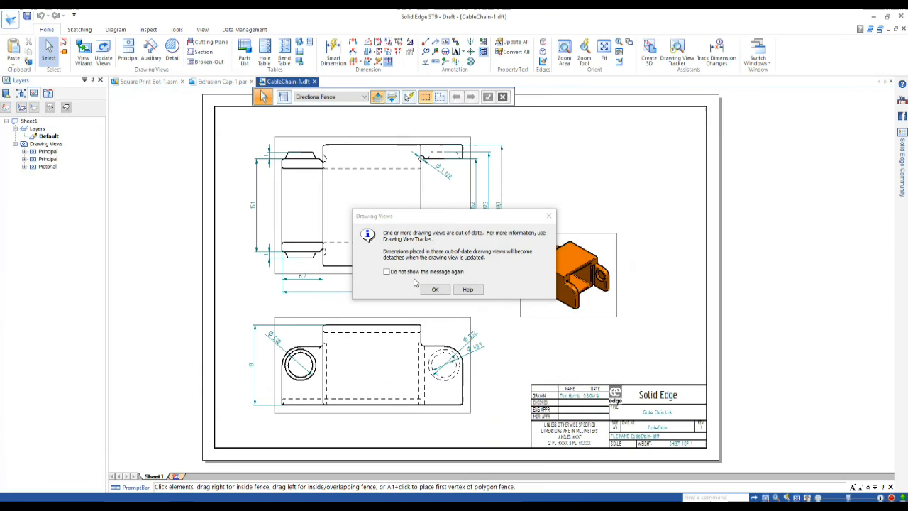
left_click(434, 289)
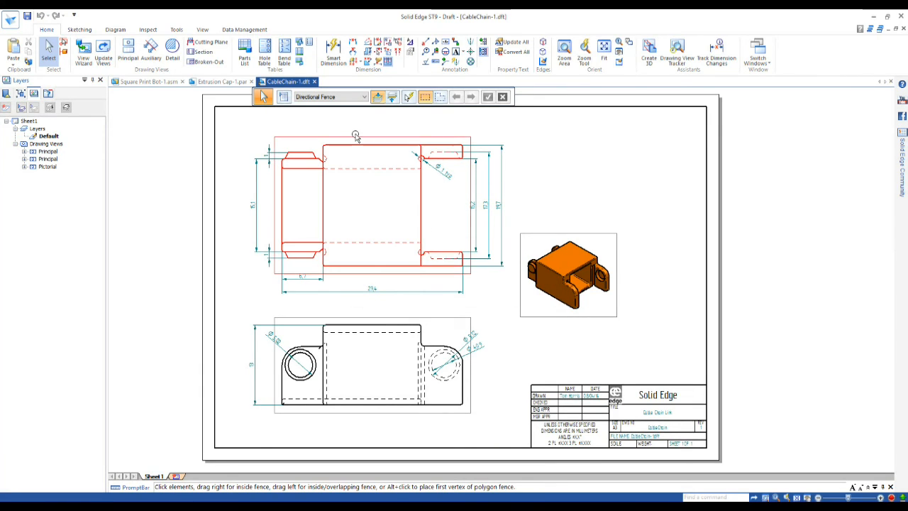
mouse_move(357, 137)
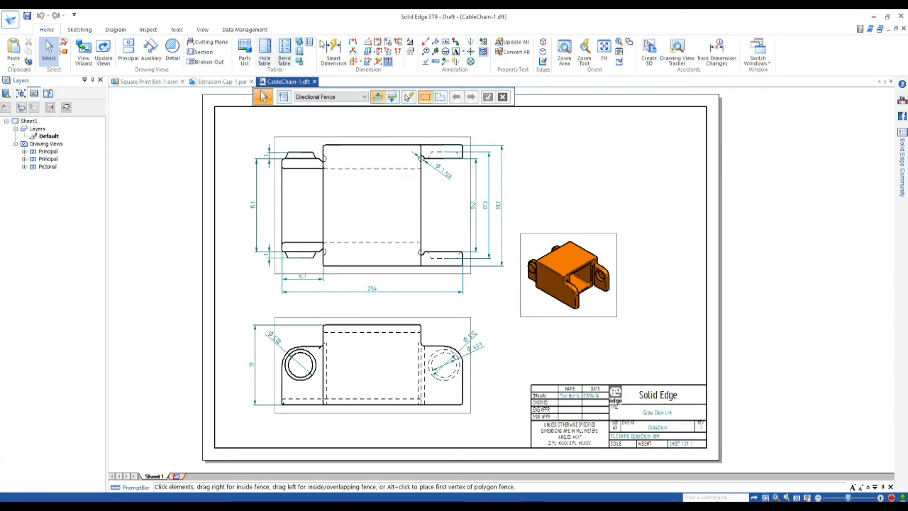
- Dimension the horizontal distance between the upper corner intersection points of the lower view's main body, placing the dimension just above it
left_click(334, 51)
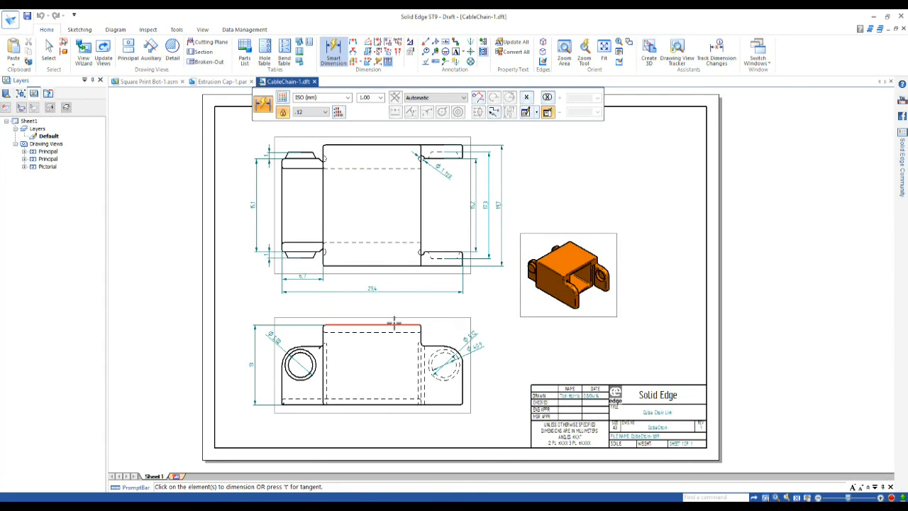
scroll(404, 321, "up", 5)
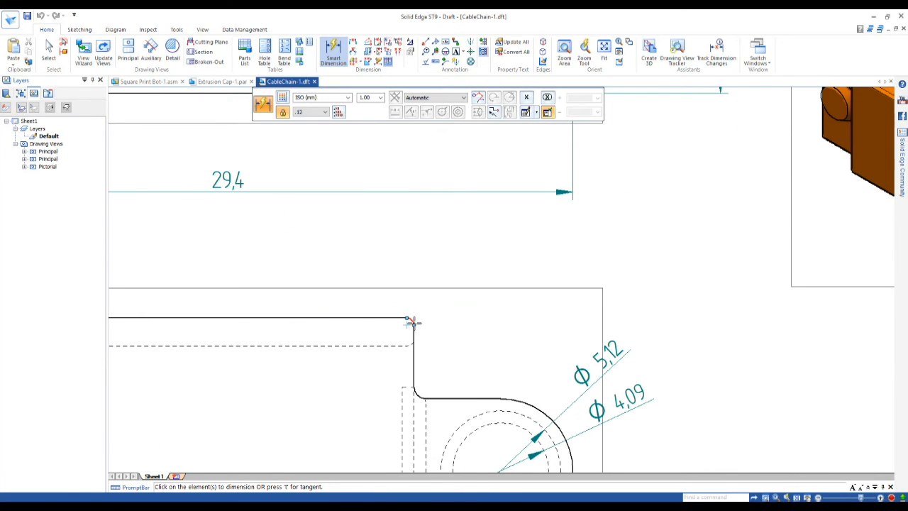
left_click(353, 43)
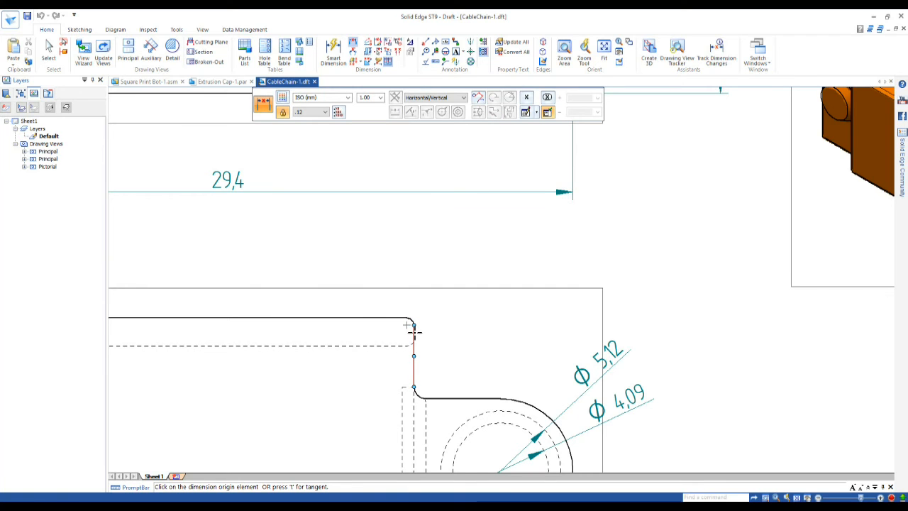
right_click(378, 317)
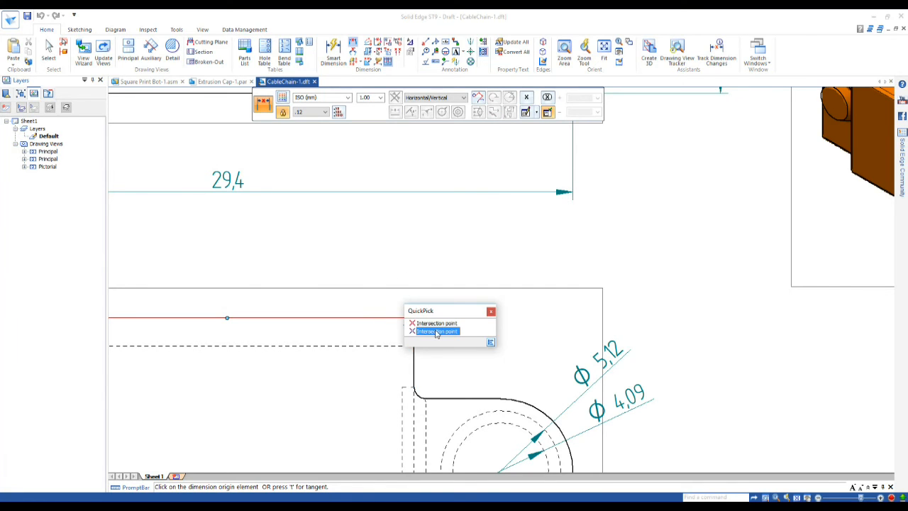
left_click(437, 323)
scroll(521, 345, "down", 4)
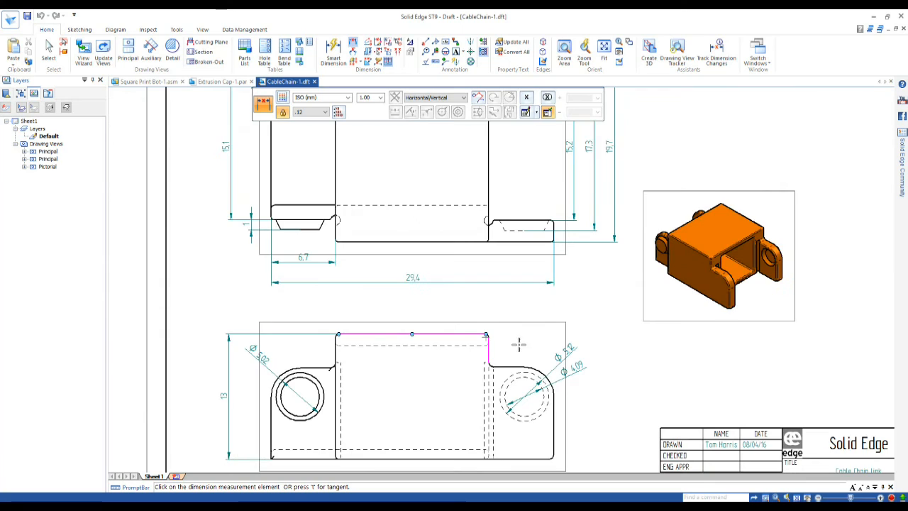
scroll(341, 346, "up", 3)
right_click(332, 338)
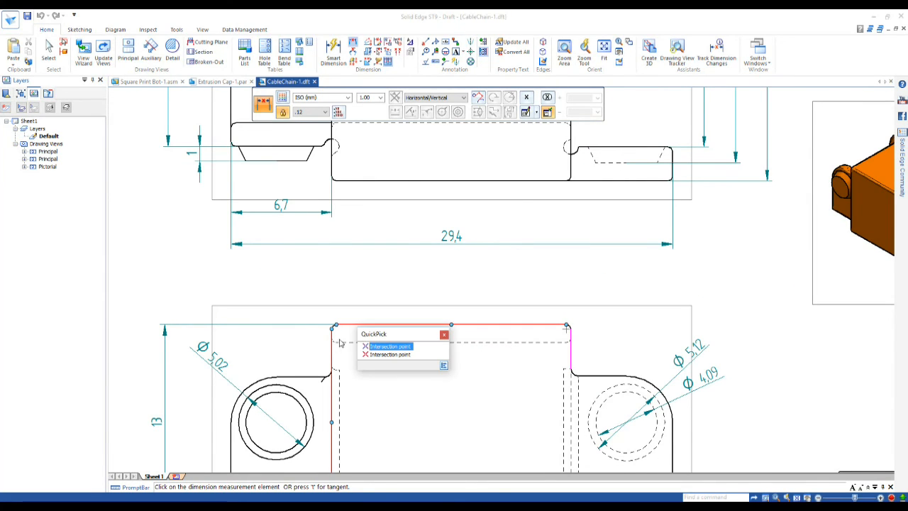
left_click(376, 347)
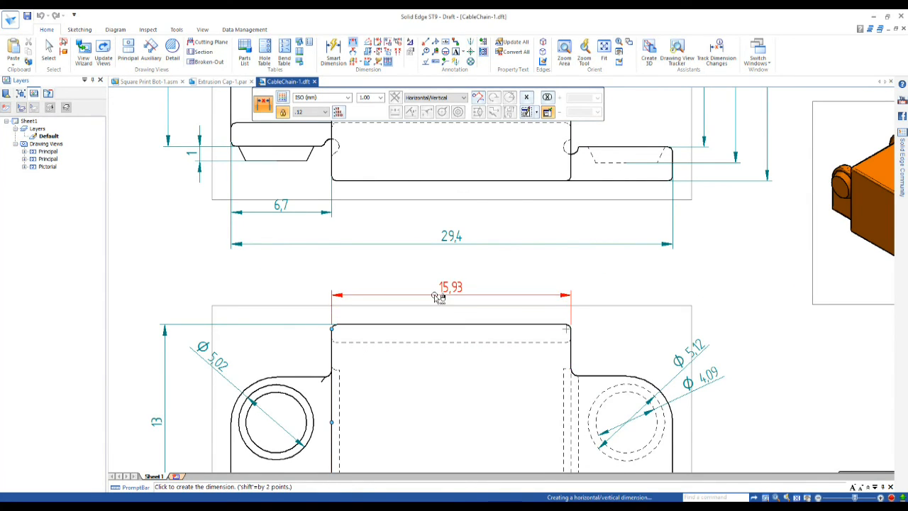
left_click(433, 304)
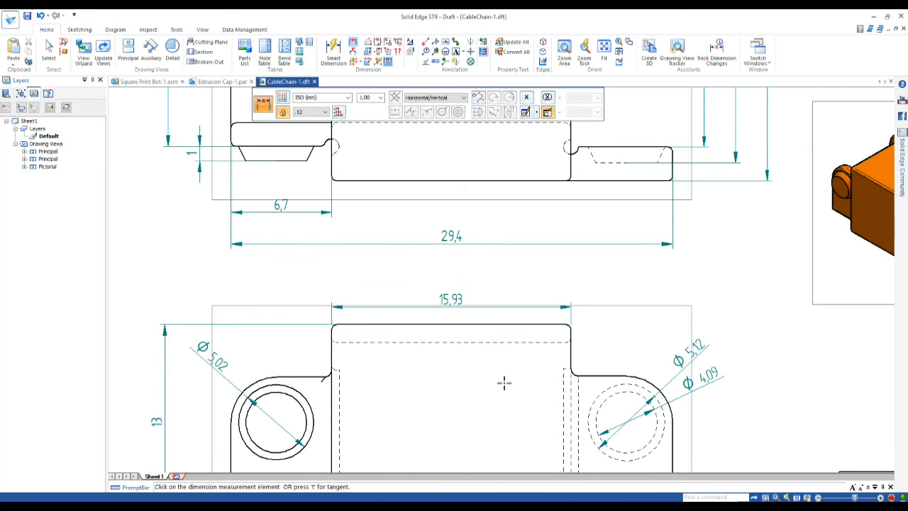
key("Escape")
scroll(494, 369, "down", 2)
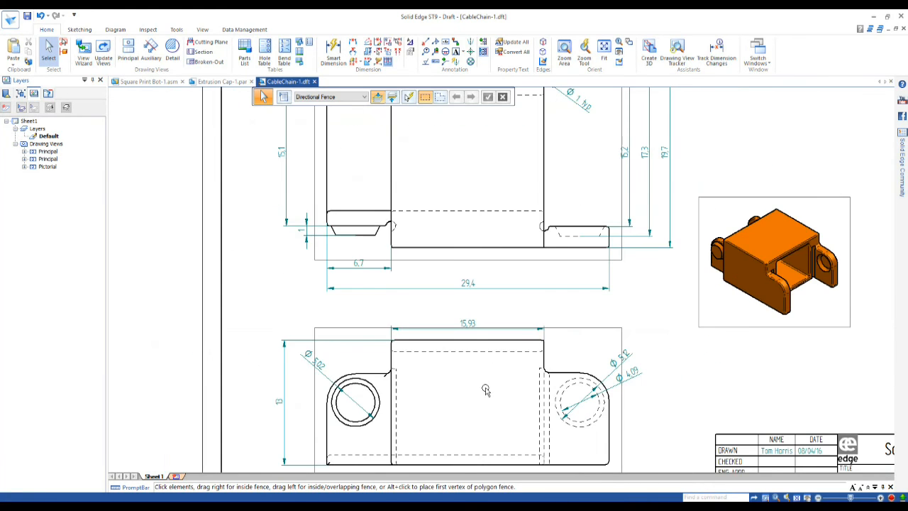
- Update the out-of-date drawing views, saving all documents in the process
scroll(479, 384, "down", 1)
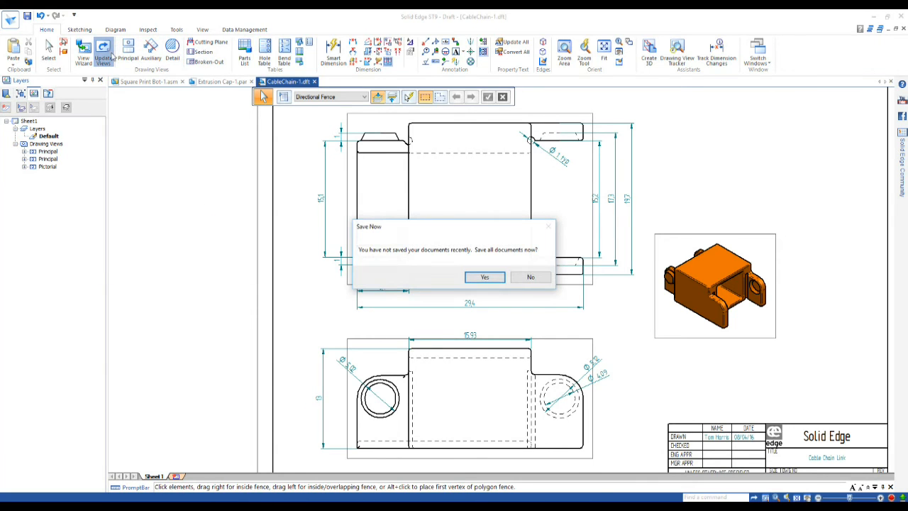
left_click(485, 277)
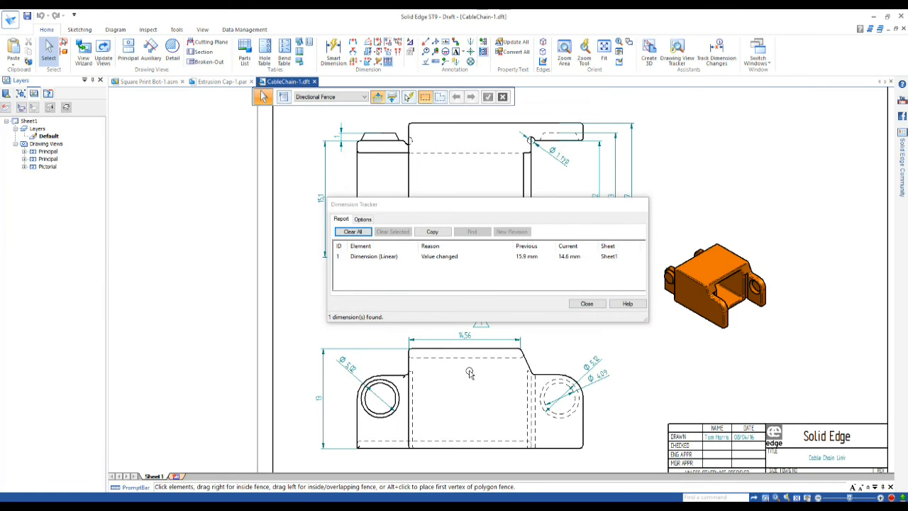
- Copy the changed linear dimension's entry from the Dimension Tracker report and close the tracker
left_click_drag(486, 212, 220, 219)
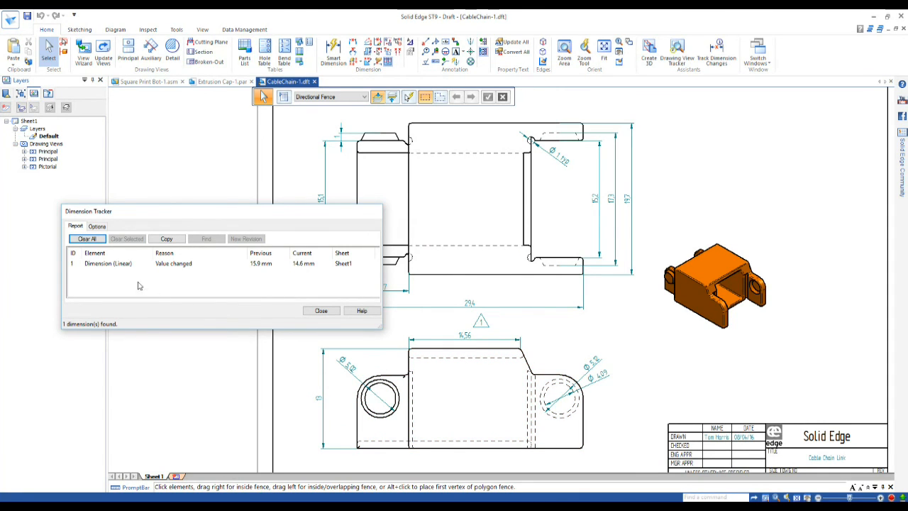
left_click(76, 264)
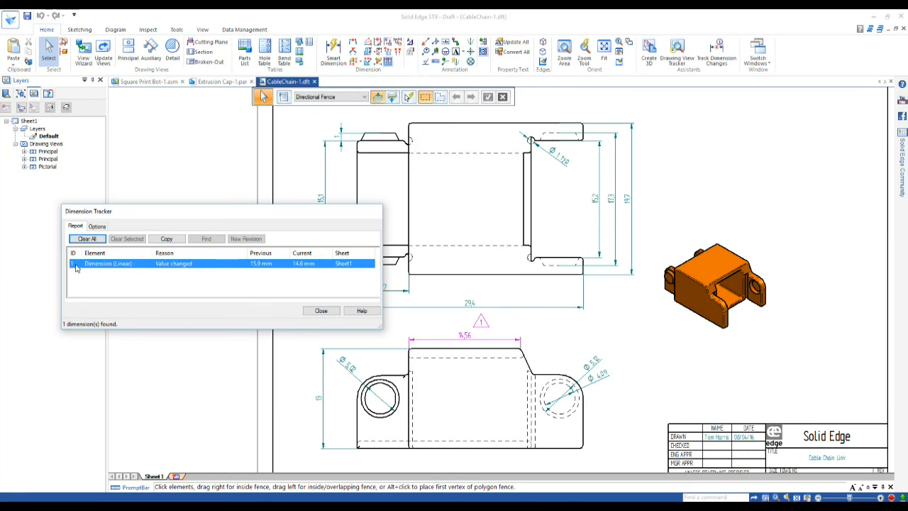
left_click(169, 239)
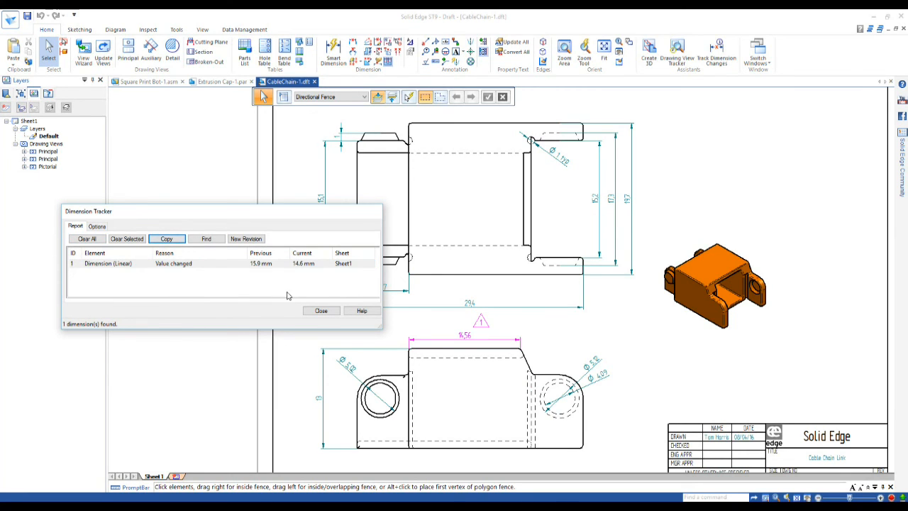
left_click(322, 312)
- Place a revision table with the RevisionTable saved settings in the upper-right corner of the drawing border
scroll(281, 405, "down", 1)
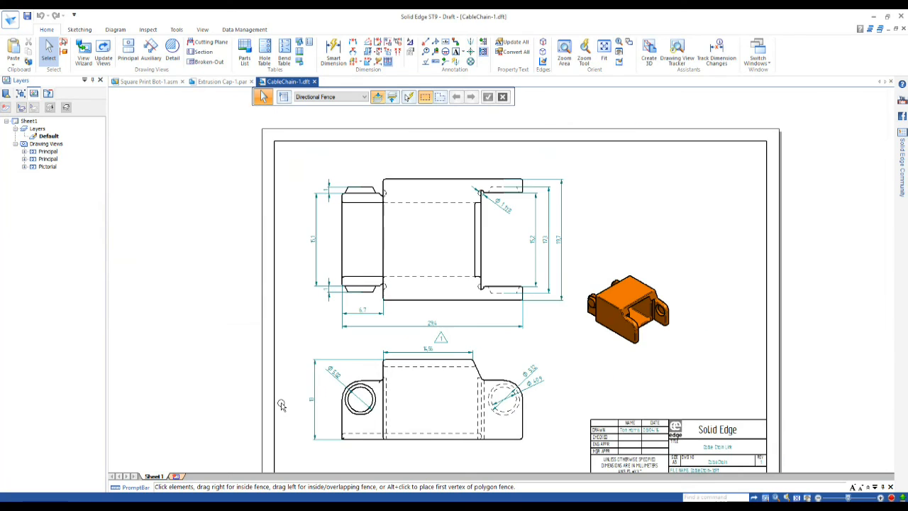
left_click(300, 42)
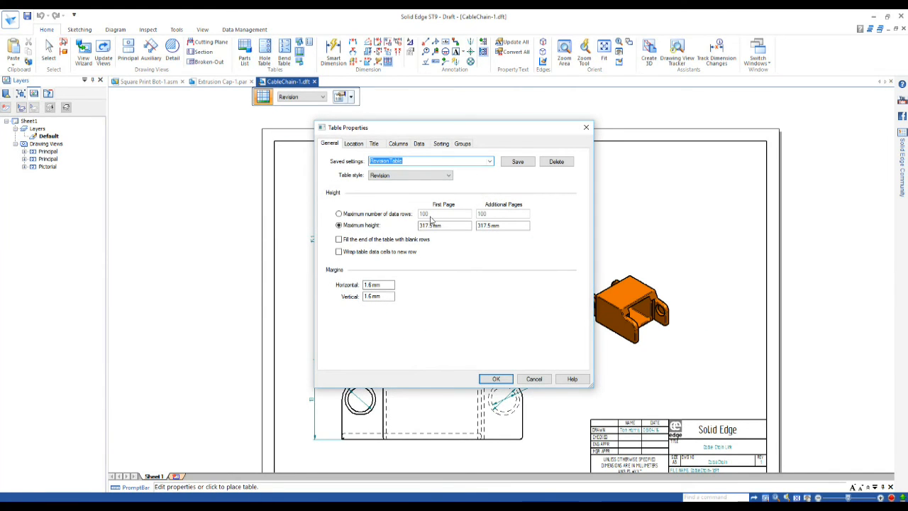
left_click(497, 379)
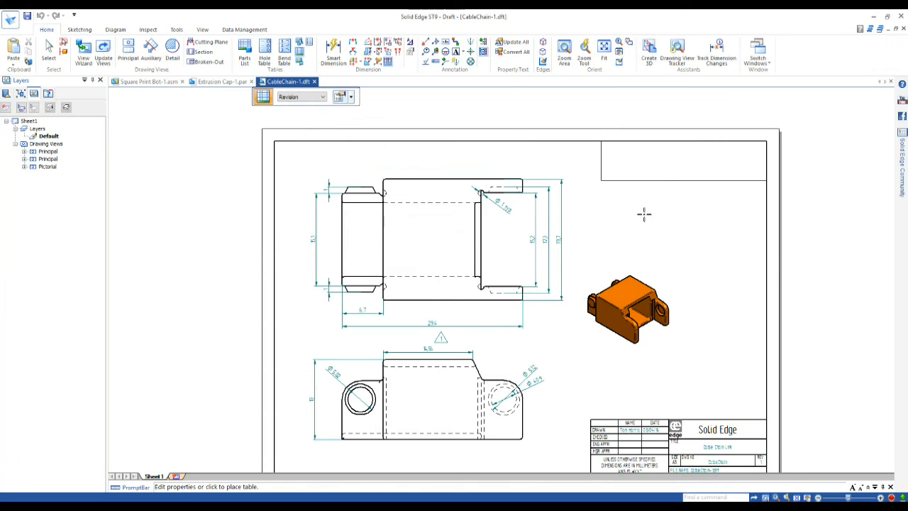
left_click(671, 186)
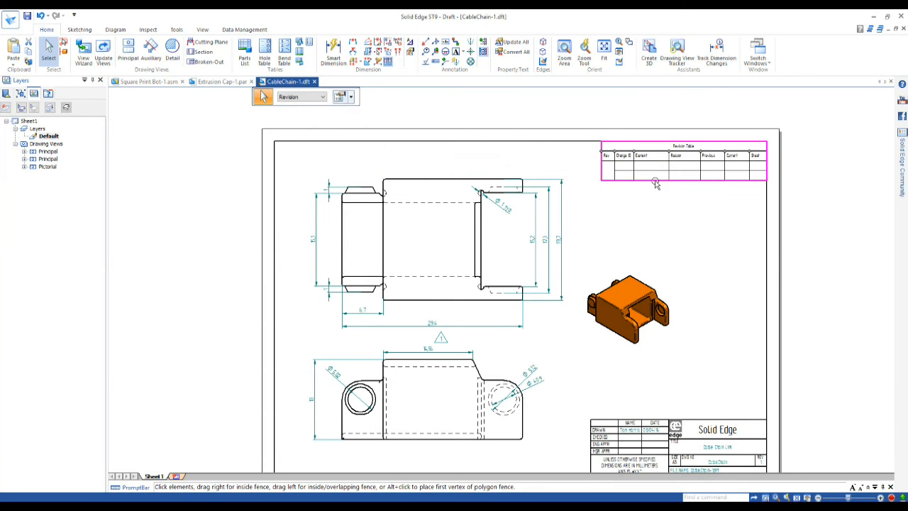
- Paste the copied dimension change into the revision table's first data row, from Change ID through Sheet
left_click(619, 167)
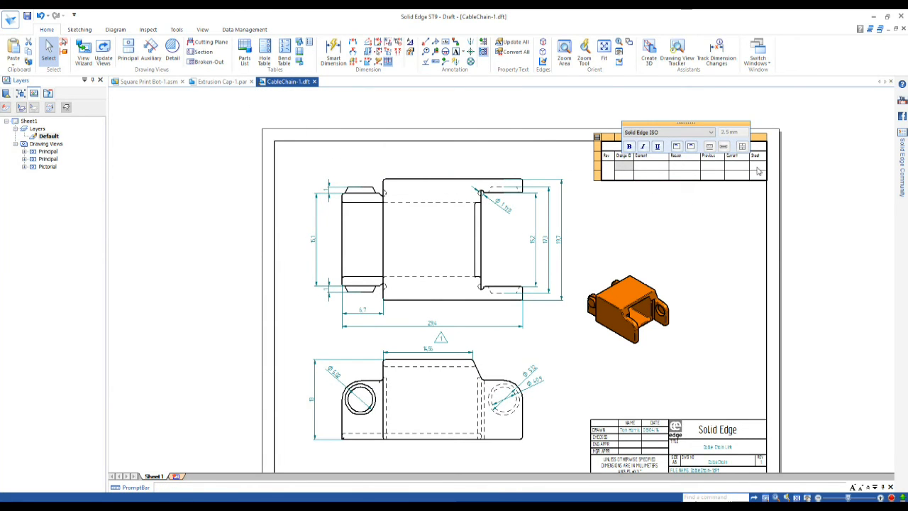
left_click(758, 170, "shift")
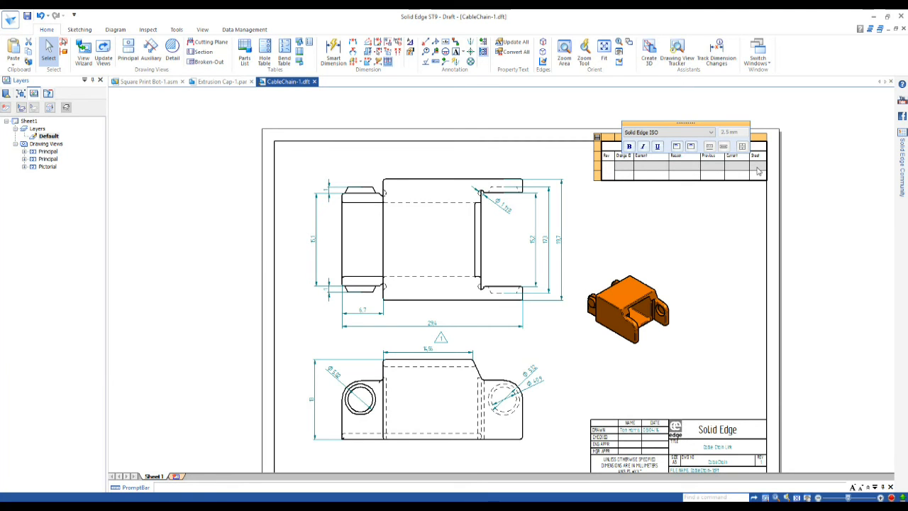
left_click(710, 205)
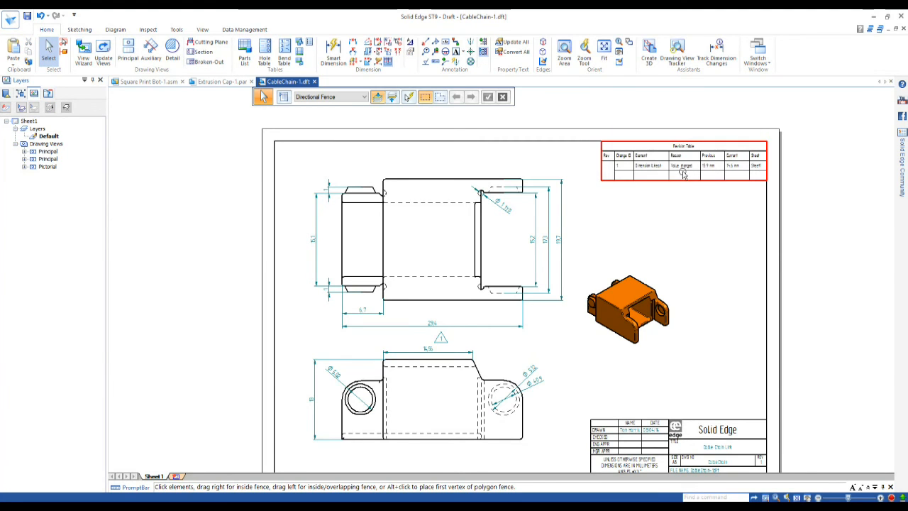
- Check the revision table entry and move the pictorial view slightly to the right beneath the table
scroll(683, 174, "up", 2)
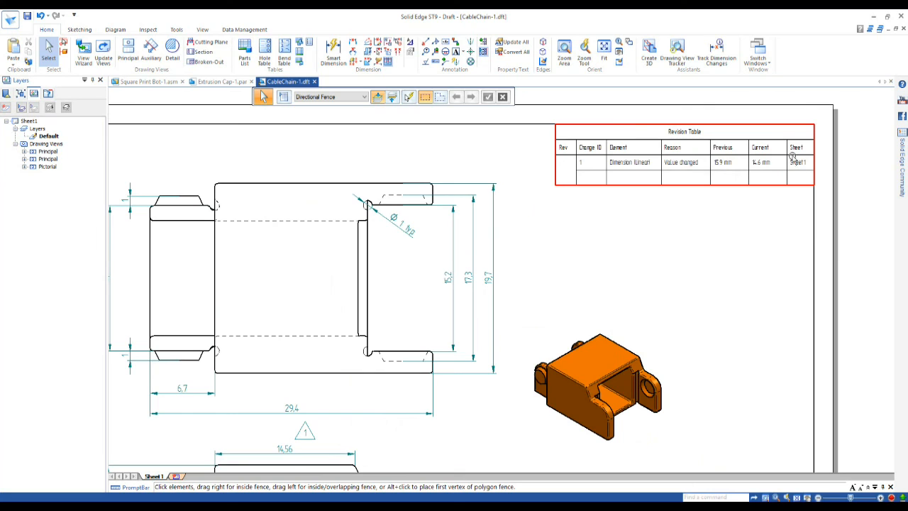
scroll(793, 156, "down", 1)
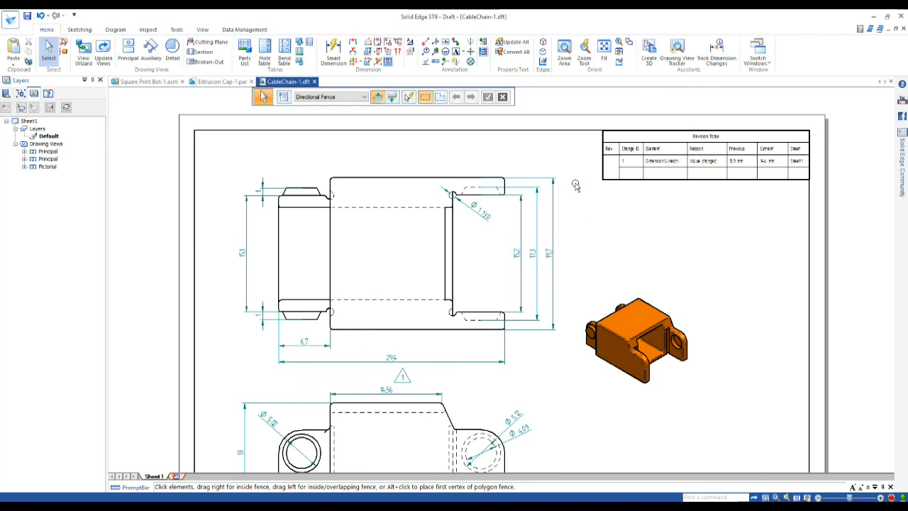
scroll(577, 185, "down", 2)
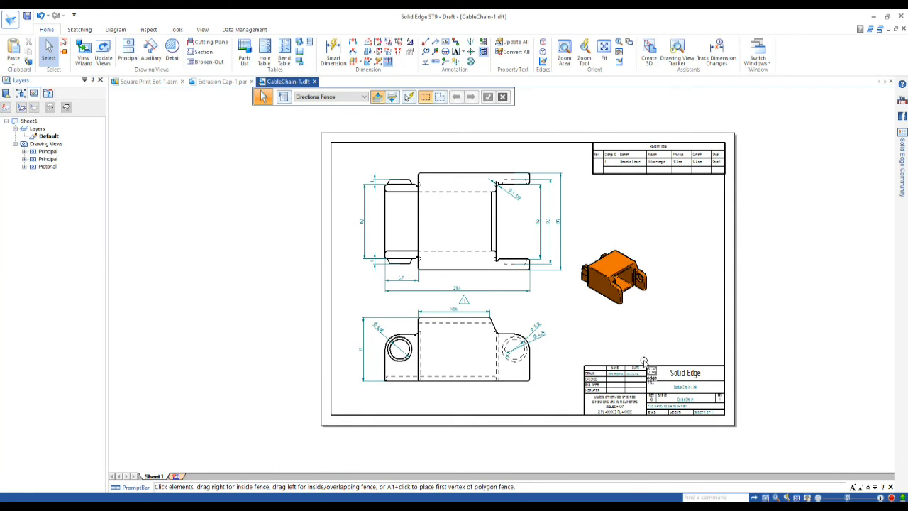
left_click_drag(628, 297, 656, 292)
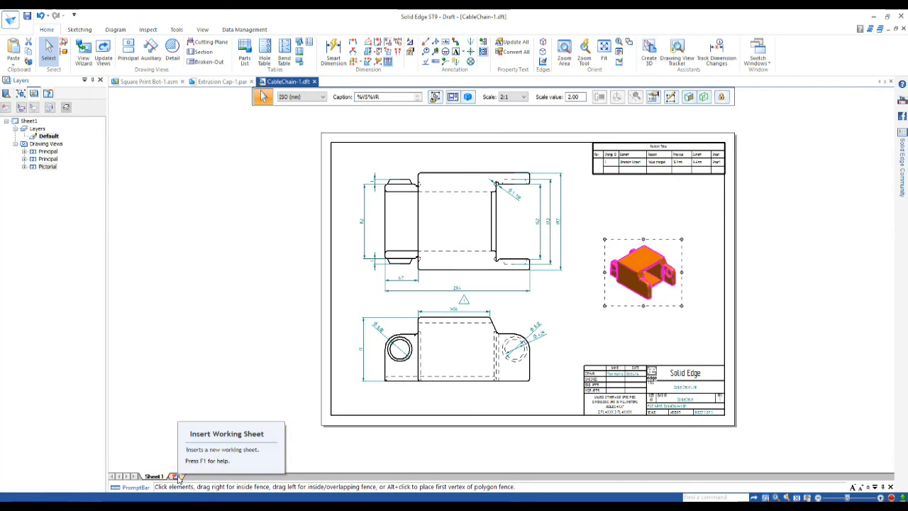
- Insert a new working sheet and start the View Wizard with Enclosure-1.psm as the model
left_click(186, 476)
left_click(83, 51)
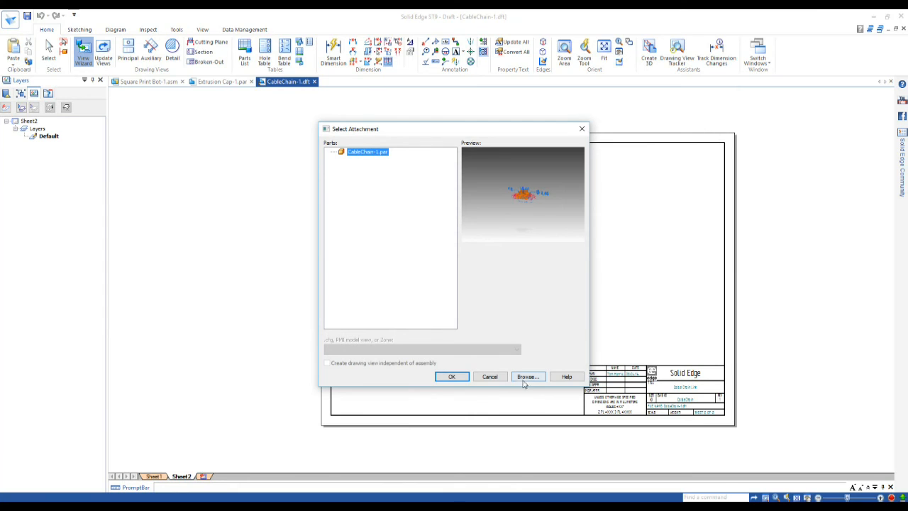
left_click(531, 377)
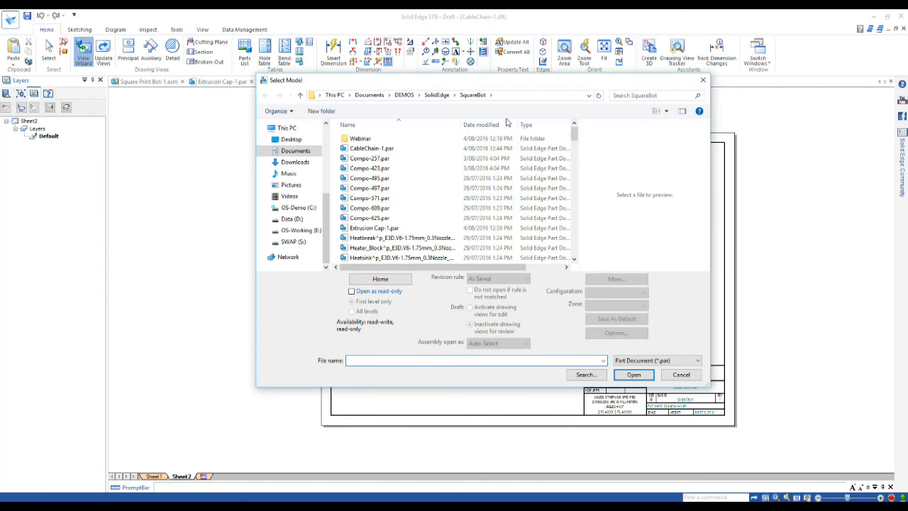
scroll(575, 135, "down", 7)
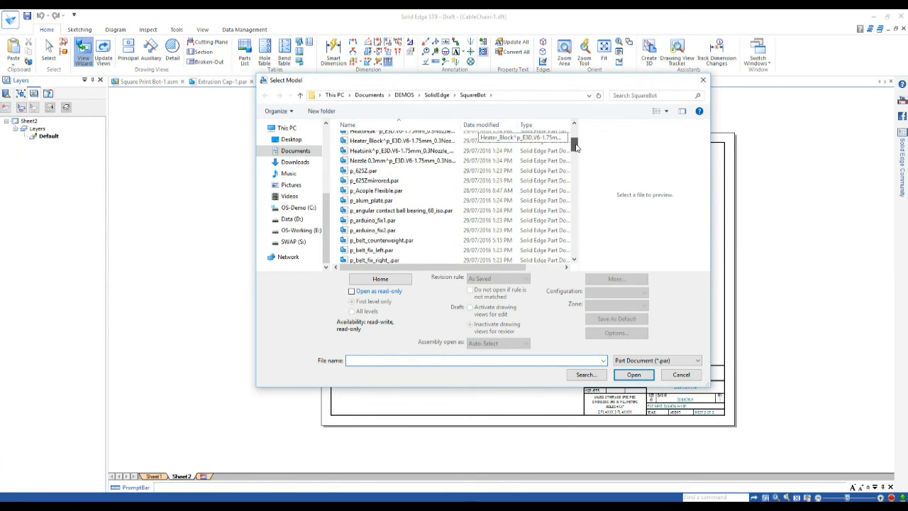
type("encl")
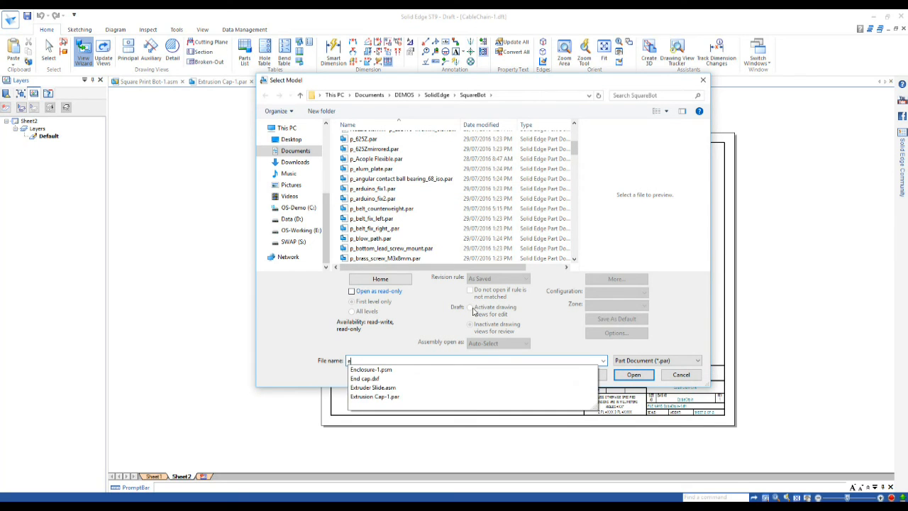
key("Down")
key("Return")
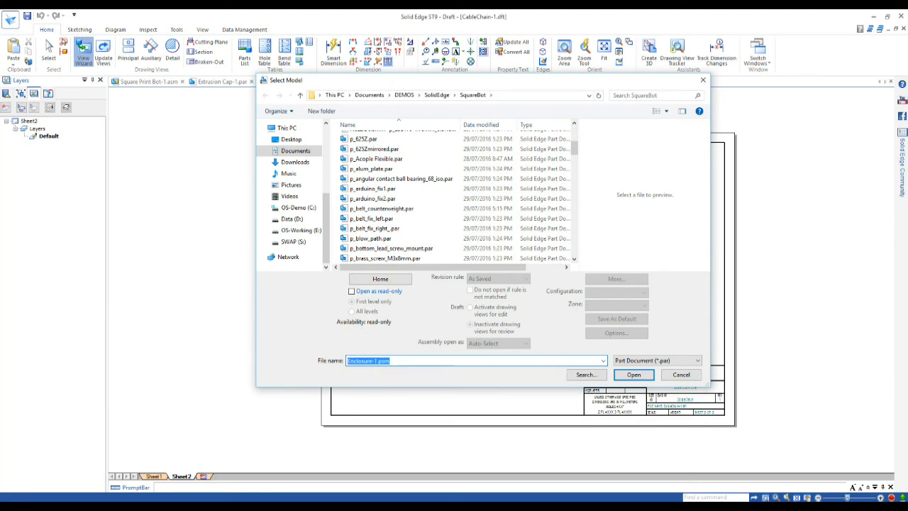
key("Return")
- Load the Enclosure-1 model and set the drawing's primary view to a custom orientation facing the TOP side
scroll(472, 303, "down", 1)
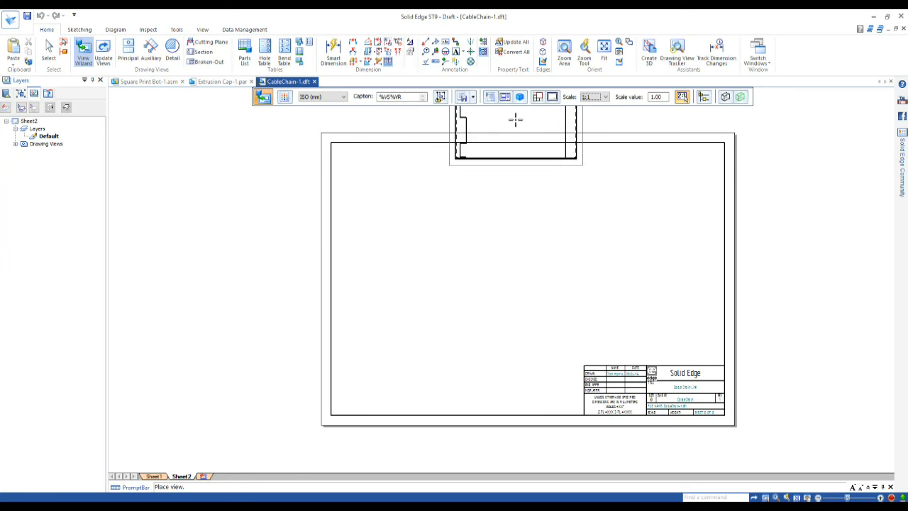
left_click(504, 98)
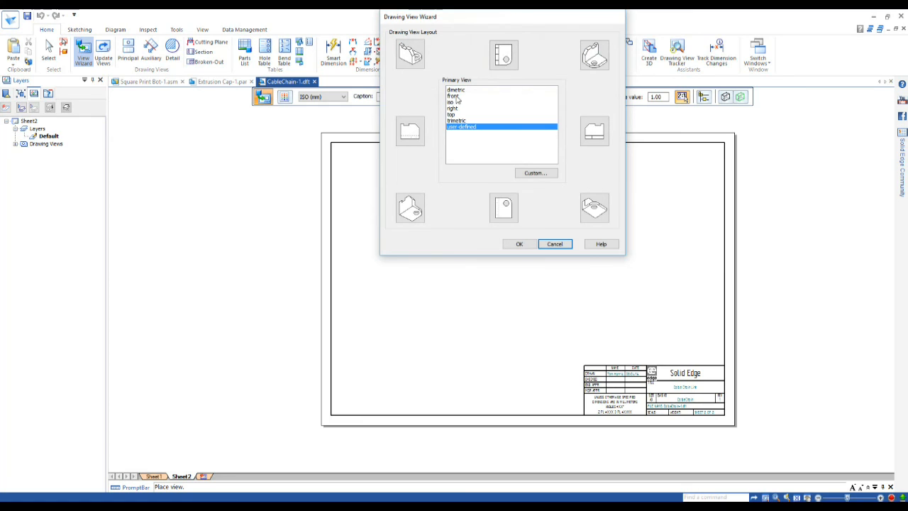
left_click(457, 96)
left_click(521, 244)
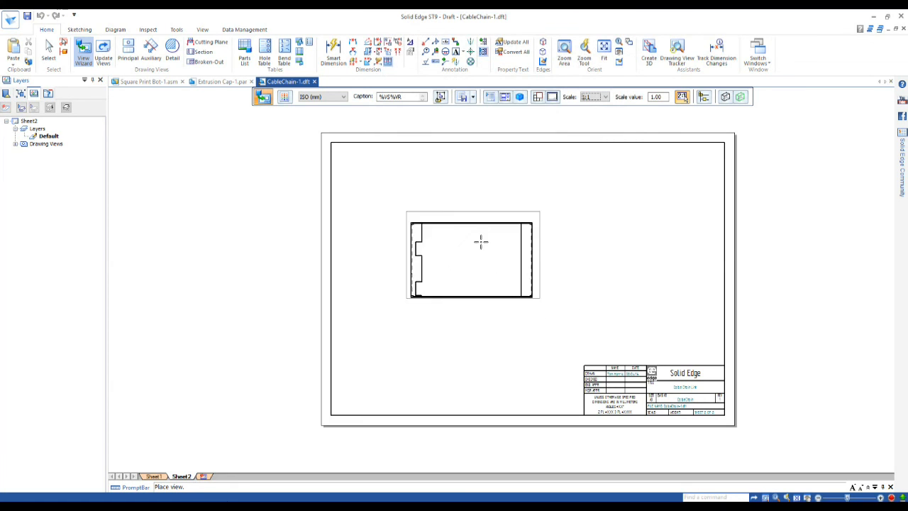
left_click(505, 97)
left_click(535, 173)
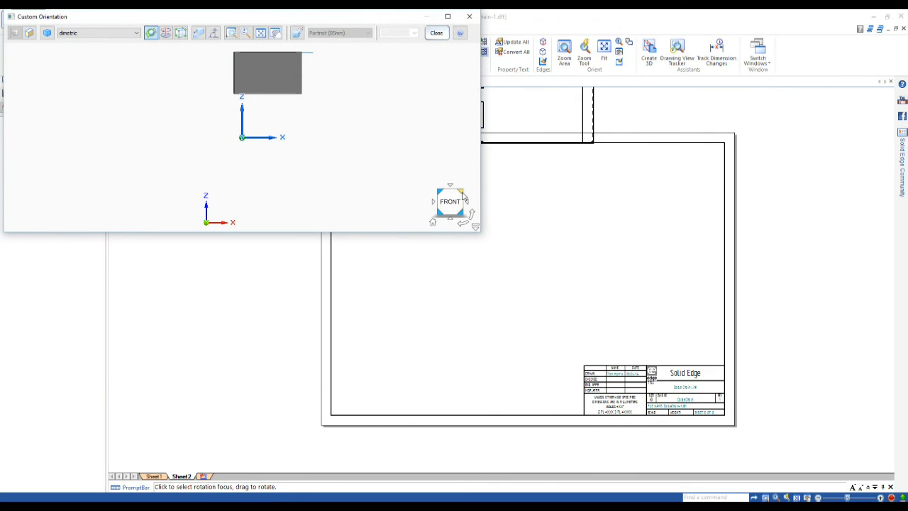
left_click_drag(397, 149, 376, 274)
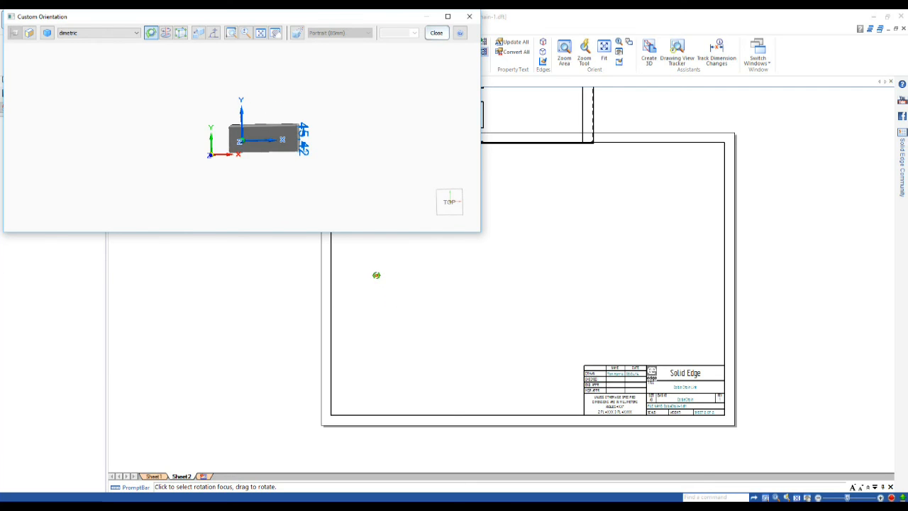
left_click(449, 203)
left_click(436, 32)
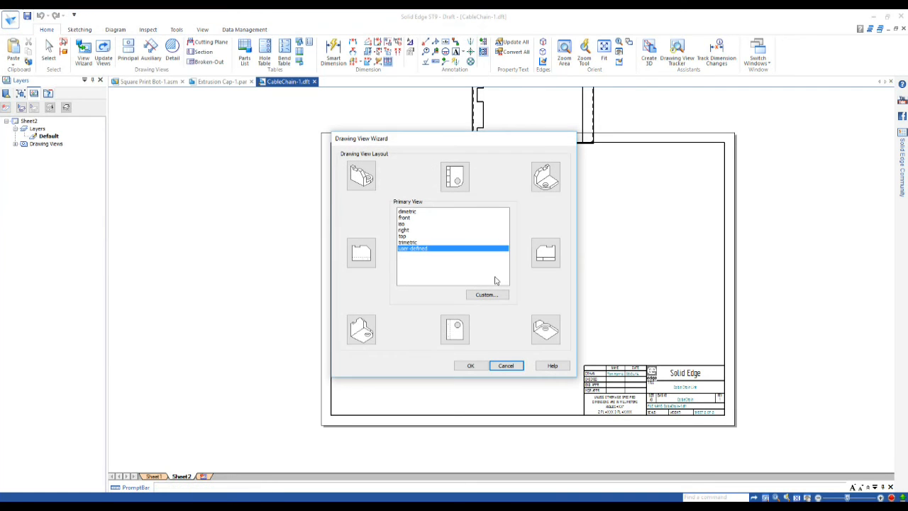
- Add the upper, right-hand and upper-right pictorial views to the layout and place all four views on Sheet2
left_click(547, 259)
left_click(455, 179)
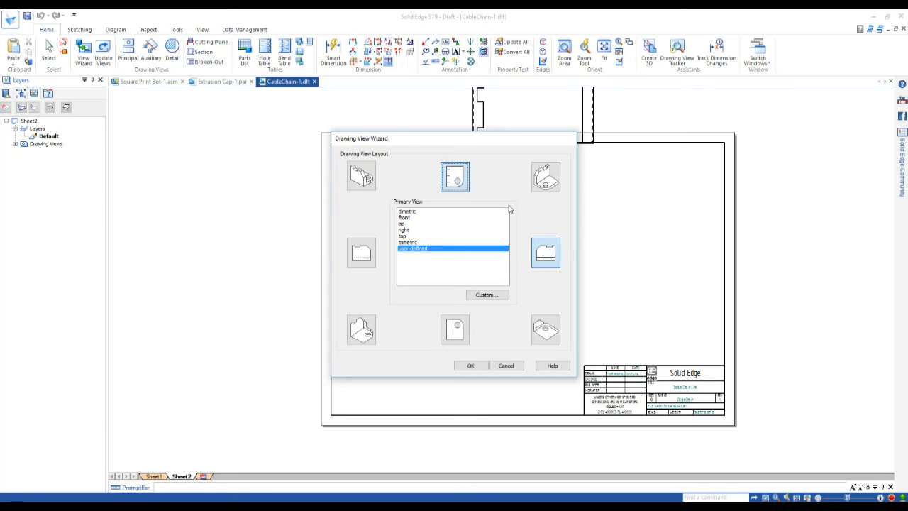
left_click(546, 182)
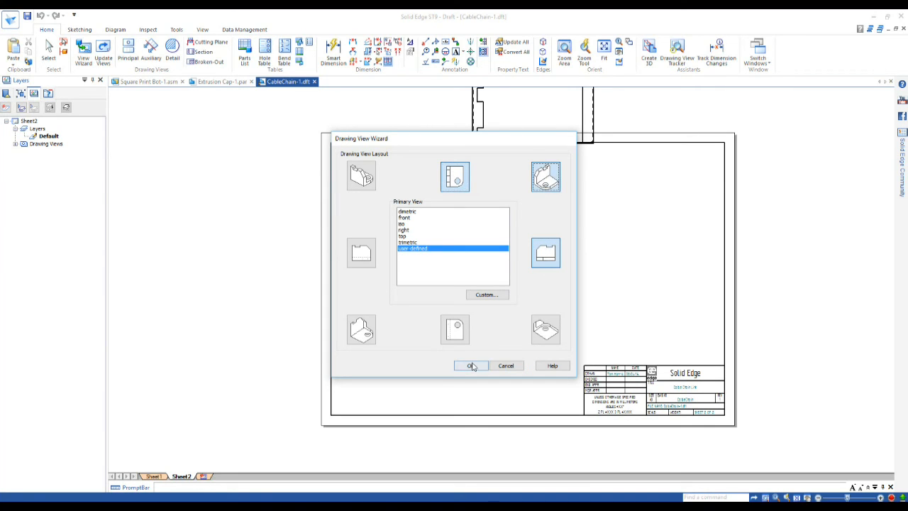
left_click(472, 365)
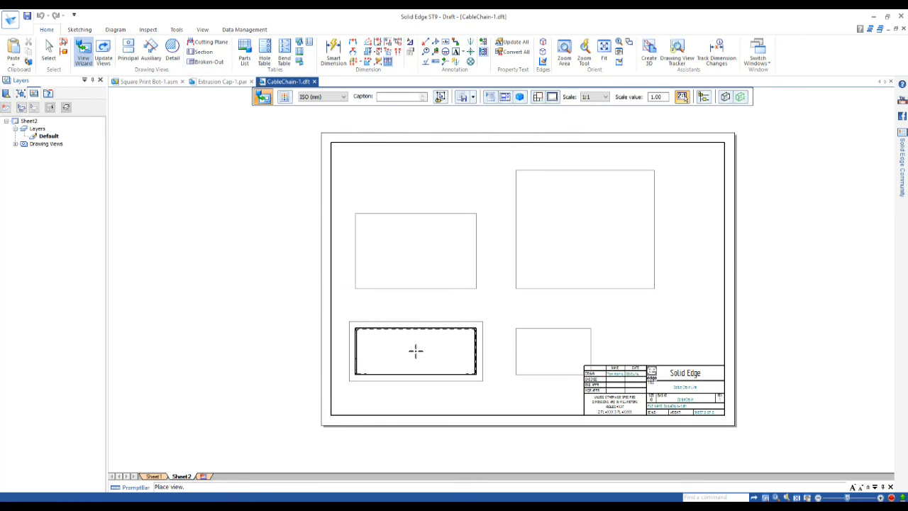
left_click(417, 342)
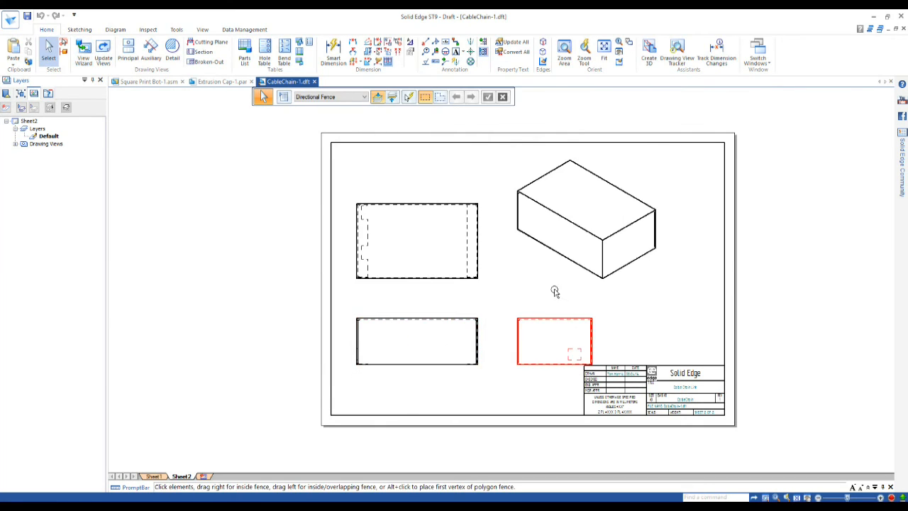
- Delete the pictorial view and move the lower side view closer to the primary view
left_click_drag(572, 260, 561, 261)
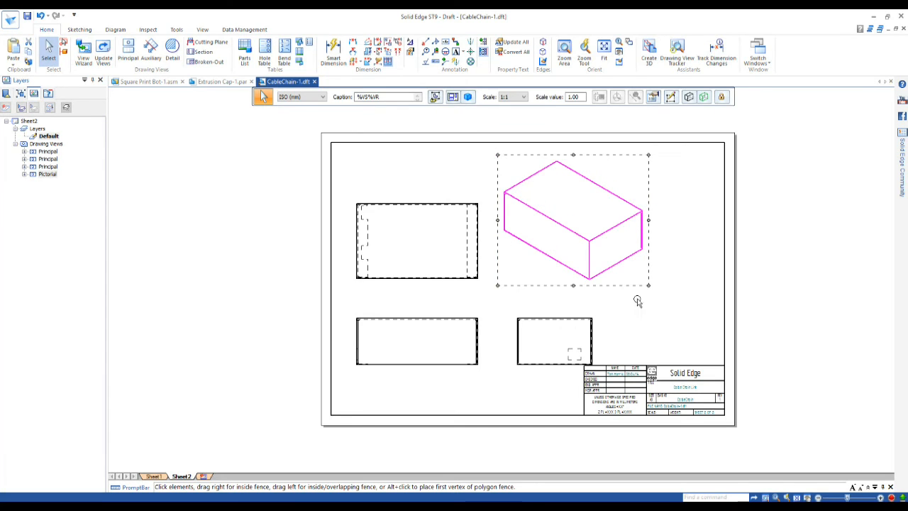
key("Delete")
left_click_drag(531, 320, 509, 319)
scroll(395, 344, "up", 2)
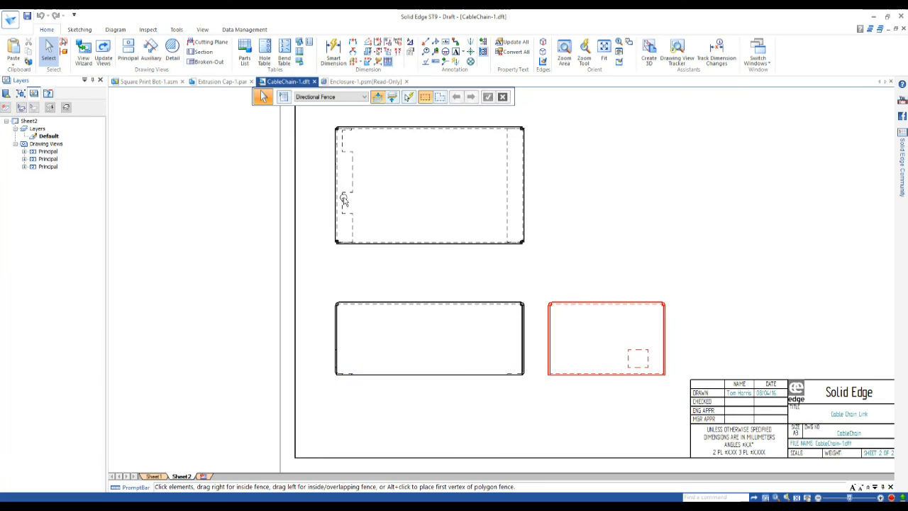
- Place a flat pattern view of Enclosure-1.psm at 1:2 scale in the open area right of the upper view
scroll(250, 317, "down", 1)
left_click(83, 53)
left_click(368, 160)
left_click(451, 376)
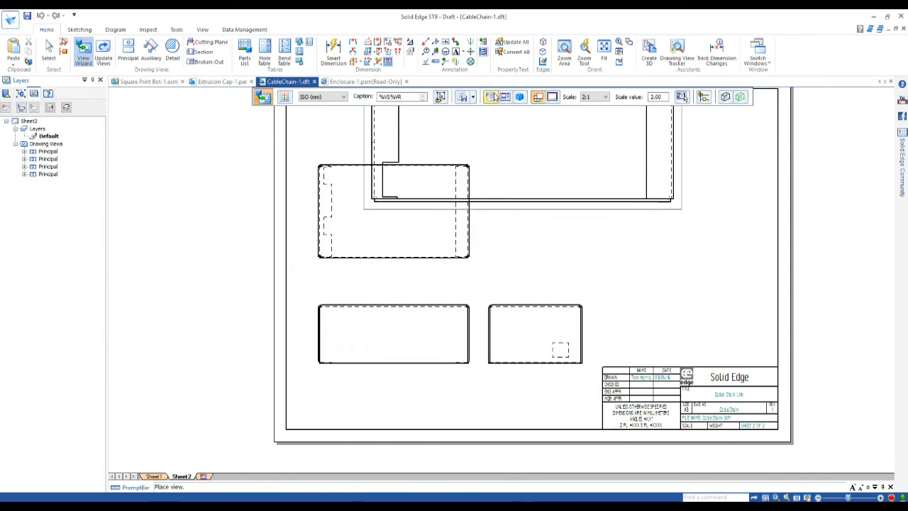
left_click(499, 105)
left_click(520, 243)
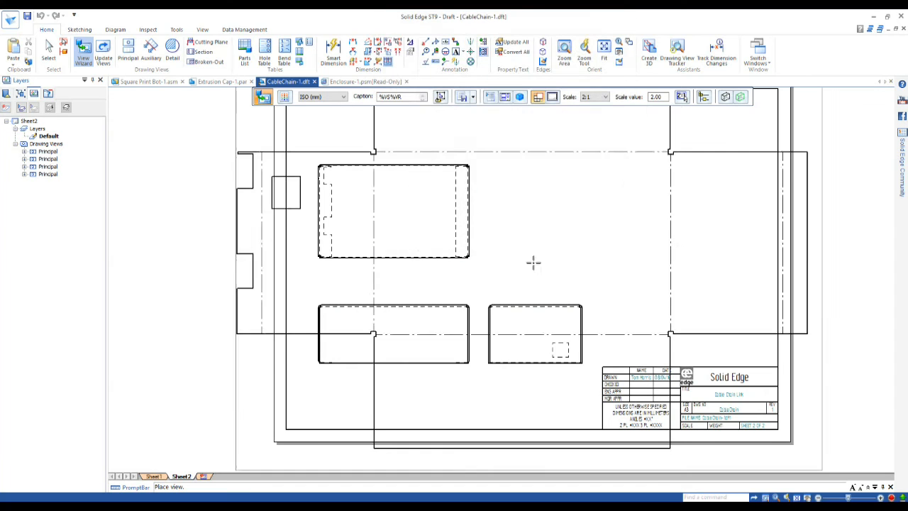
left_click(603, 216)
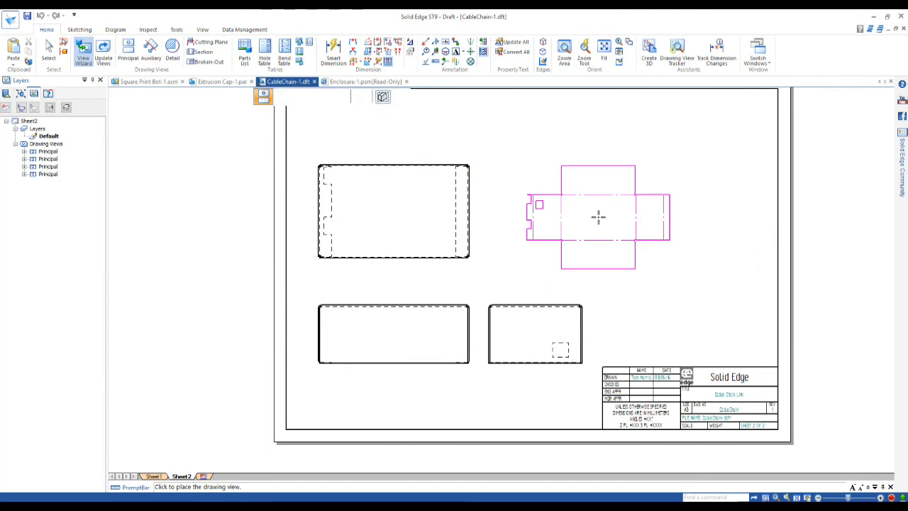
key("Escape")
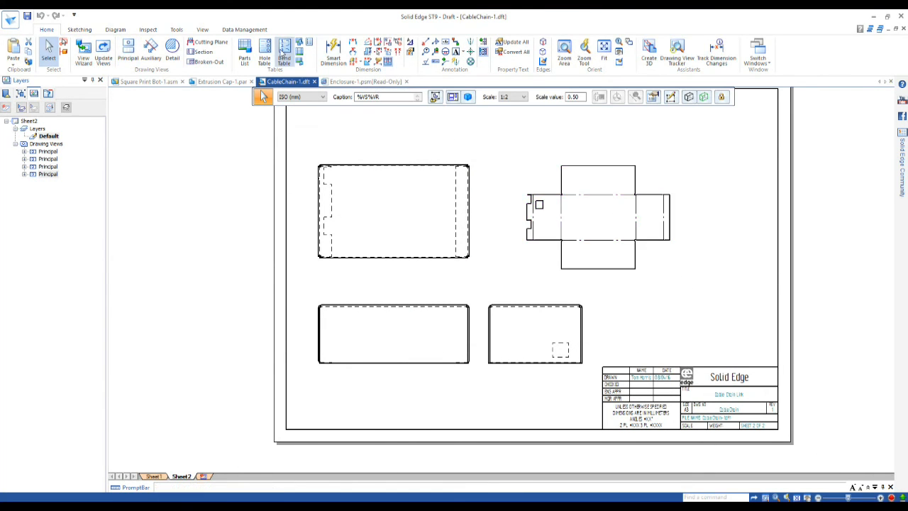
- Place a bend table for the flat pattern in the border's upper-right corner and move the flat pattern beneath it
left_click(284, 54)
left_click(586, 173)
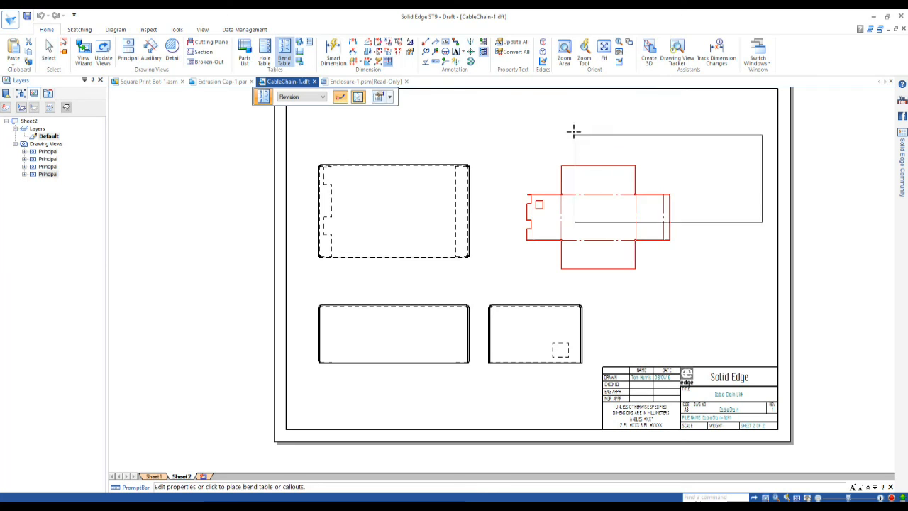
left_click(589, 89)
left_click_drag(638, 261, 713, 293)
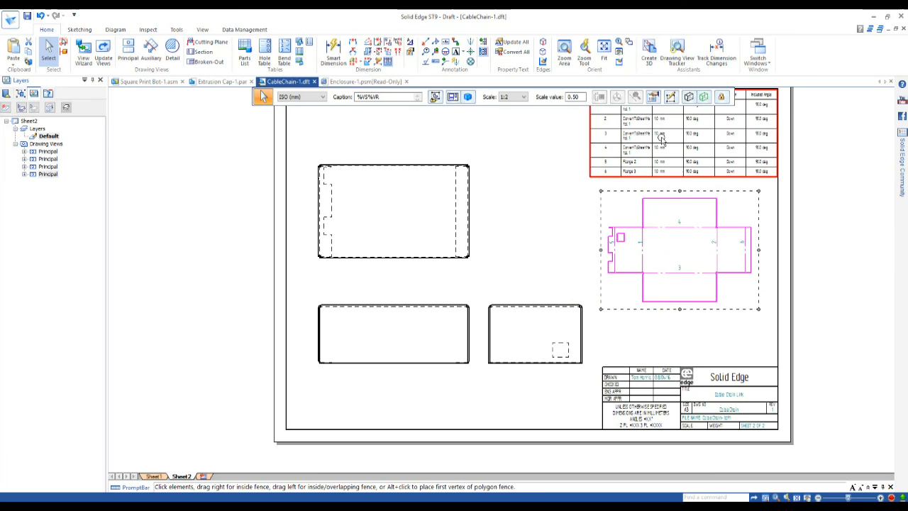
left_click(493, 254)
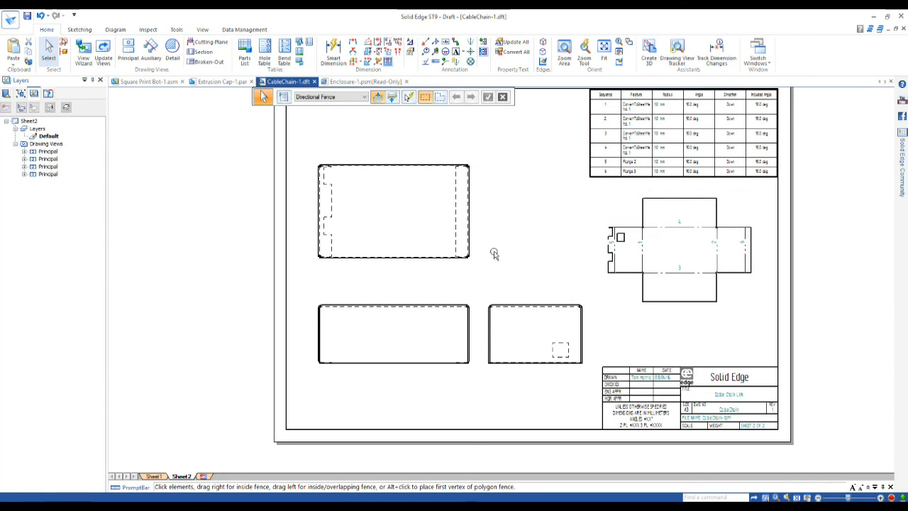
- Dimension the overall width of the lower-left primary view, placing the dimension above it
left_click(334, 50)
scroll(327, 319, "up", 5)
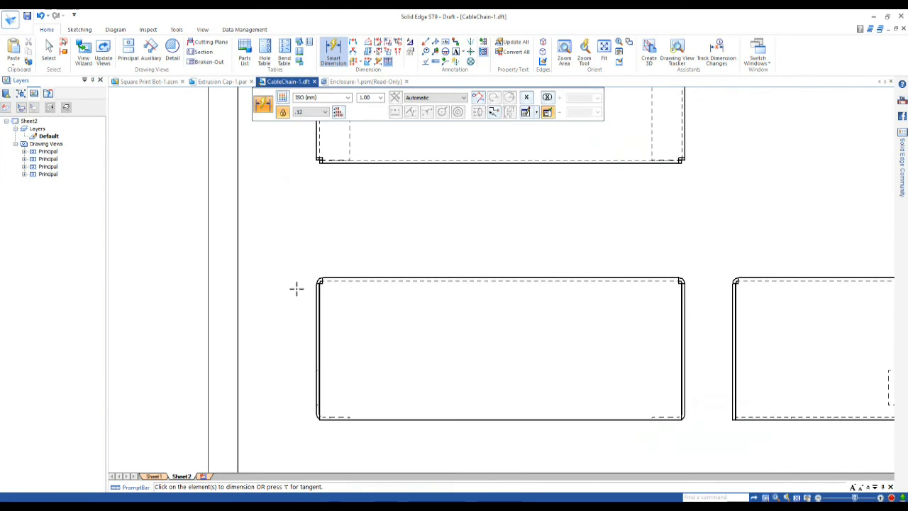
left_click(320, 291)
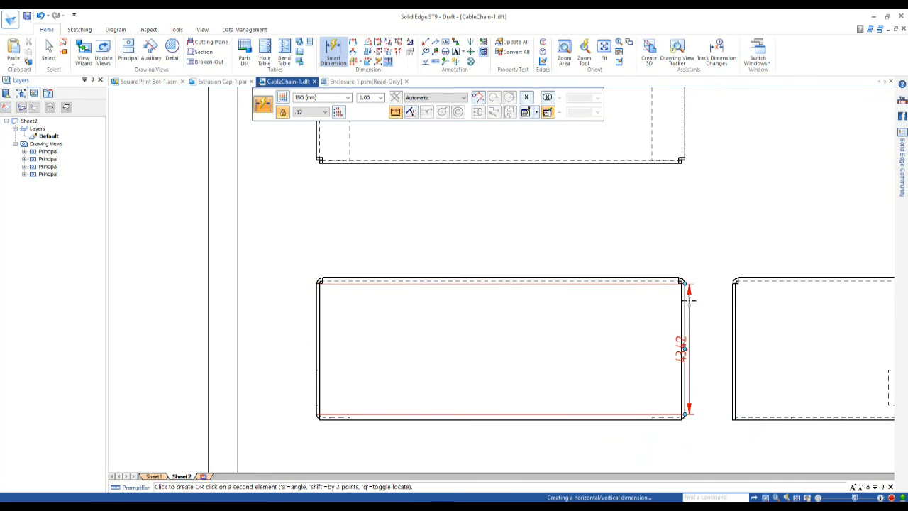
left_click(680, 346)
left_click(568, 248)
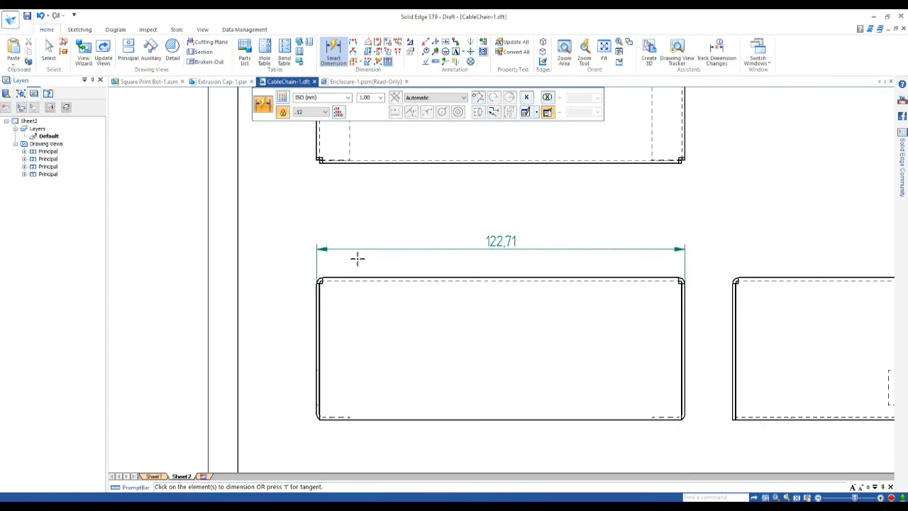
- Dimension the overall height of the lower-left primary view, placing the dimension on its left side
left_click(341, 278)
scroll(331, 431, "up", 5)
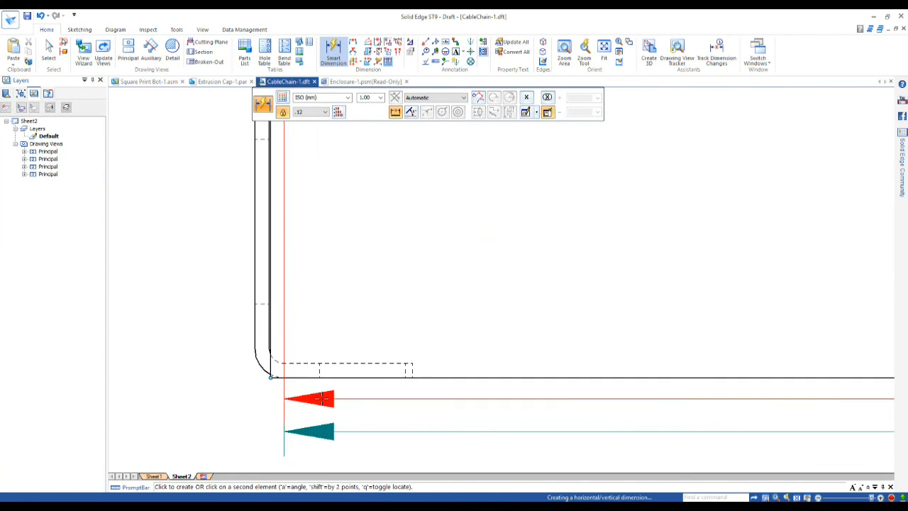
left_click(288, 369)
scroll(358, 417, "down", 5)
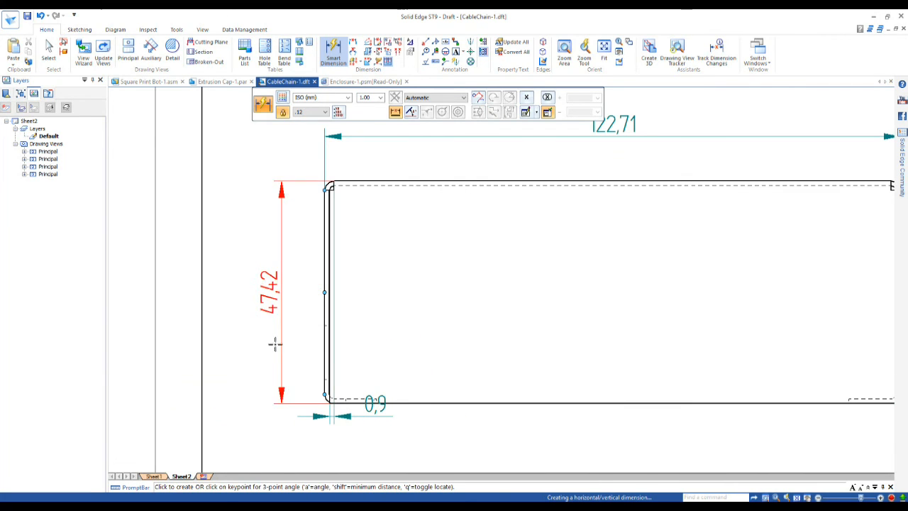
left_click(281, 319)
scroll(249, 325, "down", 1)
scroll(248, 325, "down", 2)
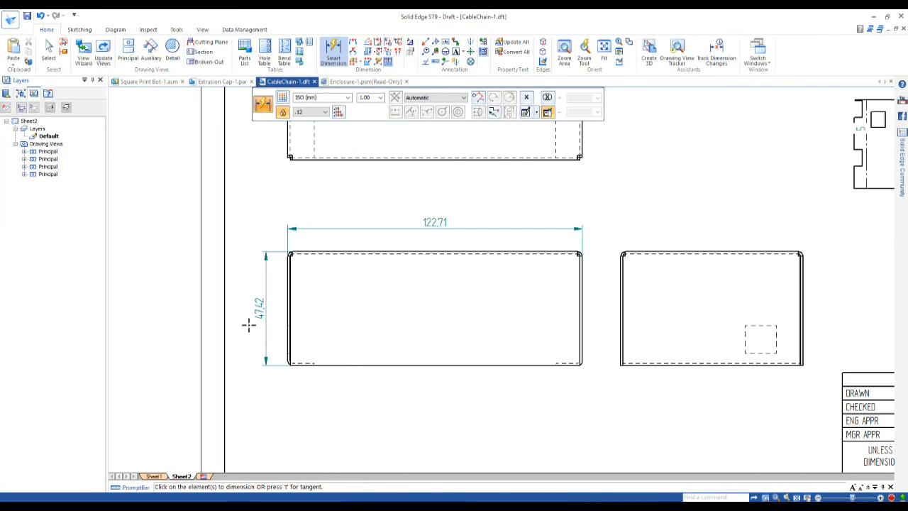
scroll(355, 404, "down", 1)
- Dimension the overall width of the lower side view, placing the dimension above it in line with the neighbouring one
scroll(625, 297, "up", 4)
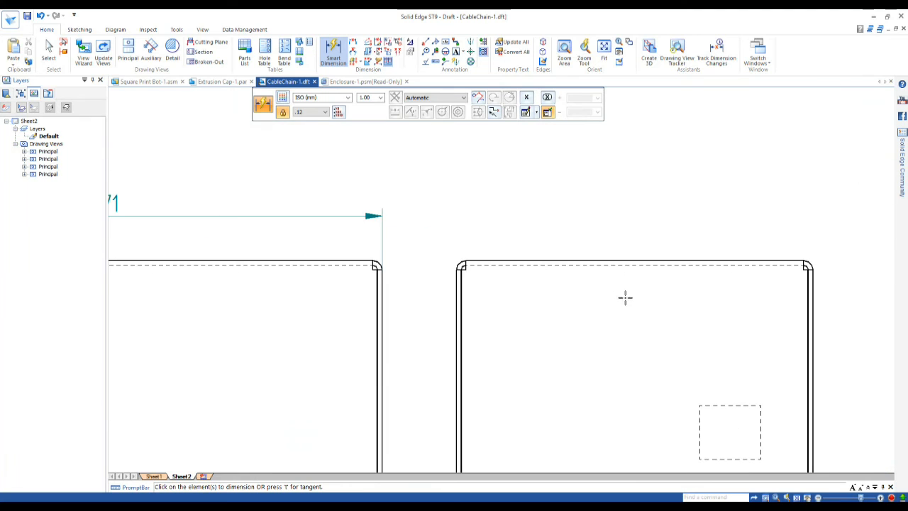
left_click(458, 288)
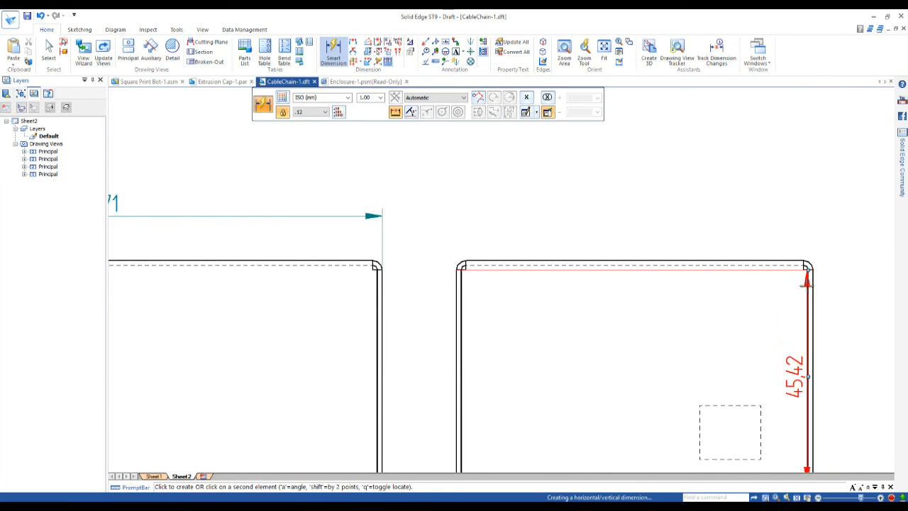
left_click(813, 283)
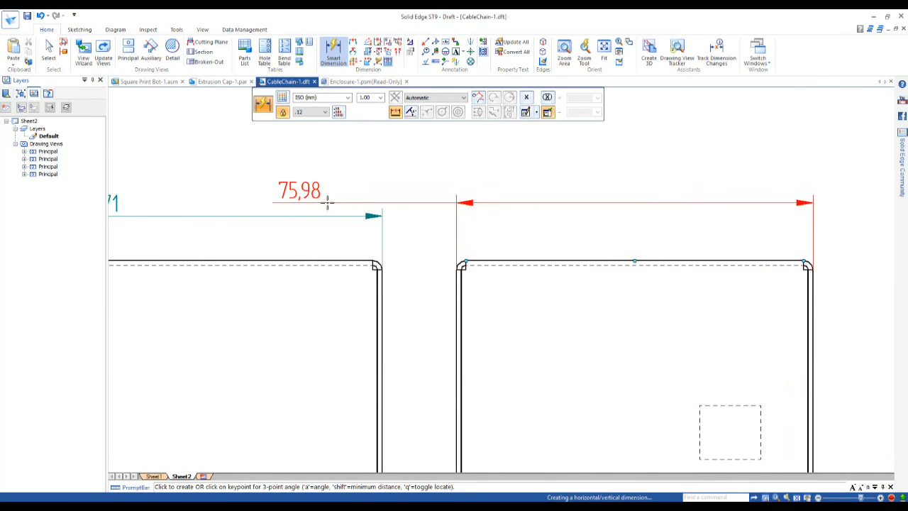
left_click(643, 212)
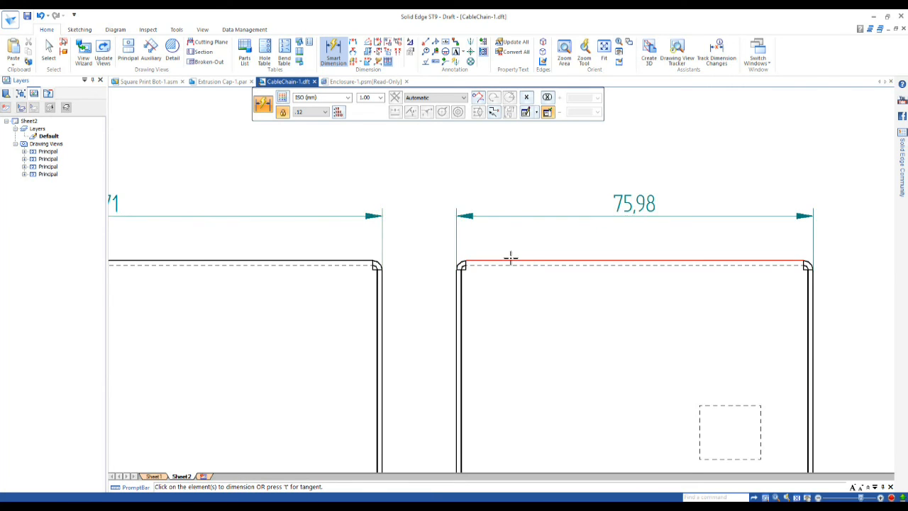
scroll(512, 259, "down", 2)
scroll(514, 354, "down", 4)
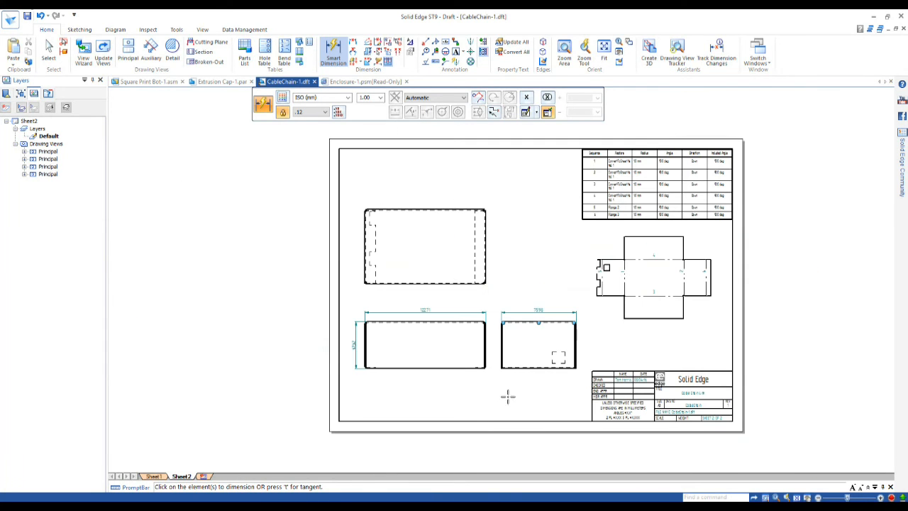
key("Escape")
- Add a third drawing sheet and load the top-level assembly Square Print Bot-1.asm into the View Wizard
left_click(203, 477)
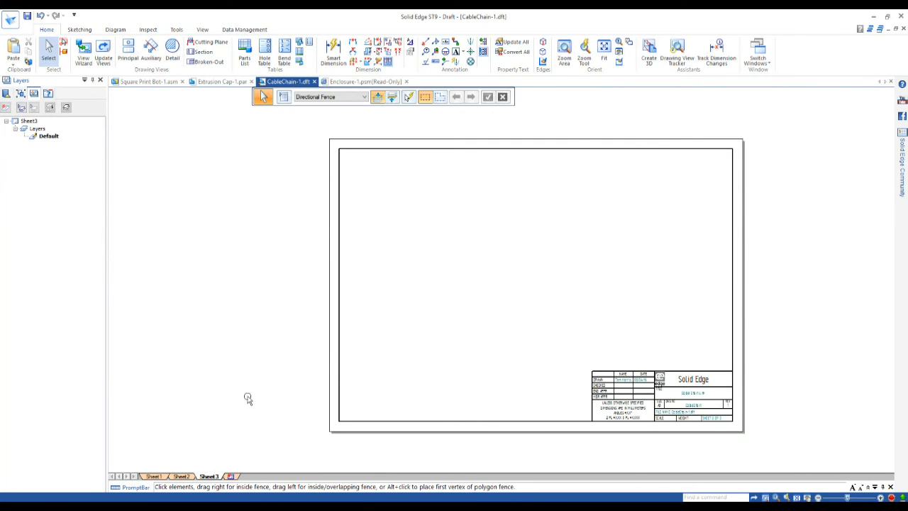
left_click(83, 51)
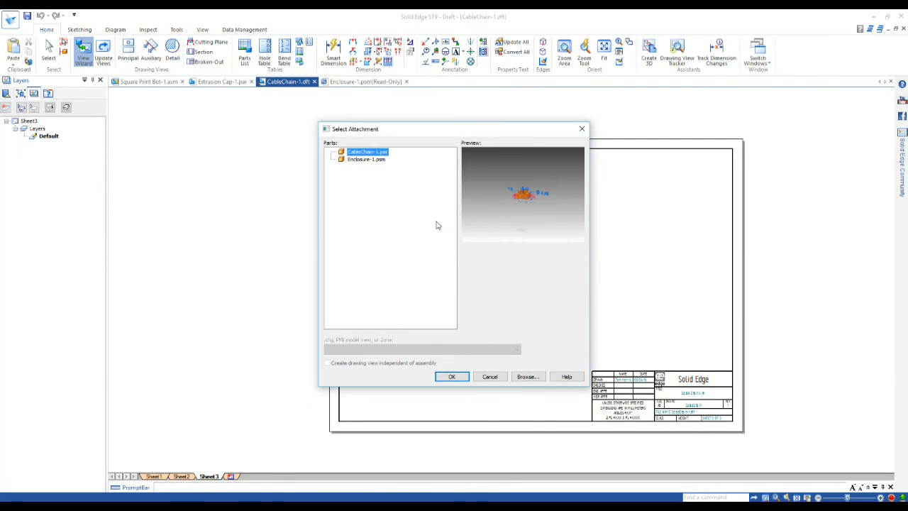
left_click(527, 377)
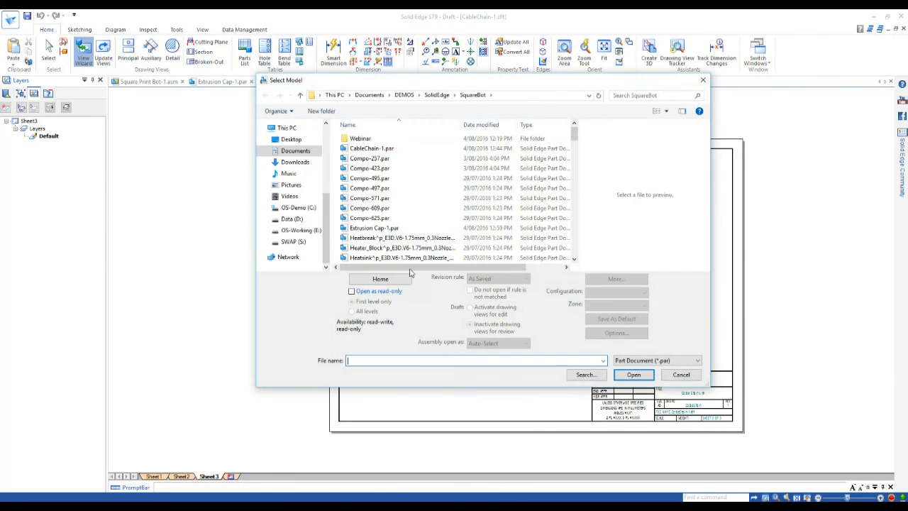
left_click(647, 361)
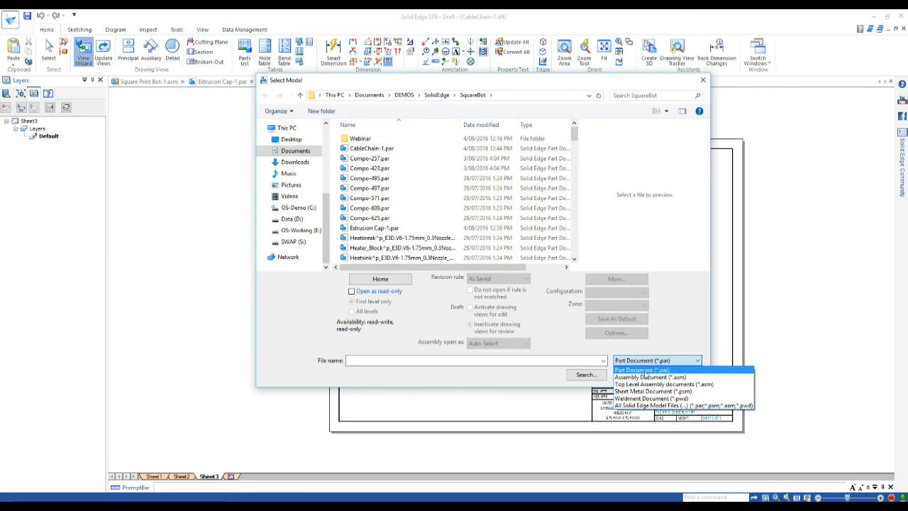
left_click(649, 384)
left_click(380, 149)
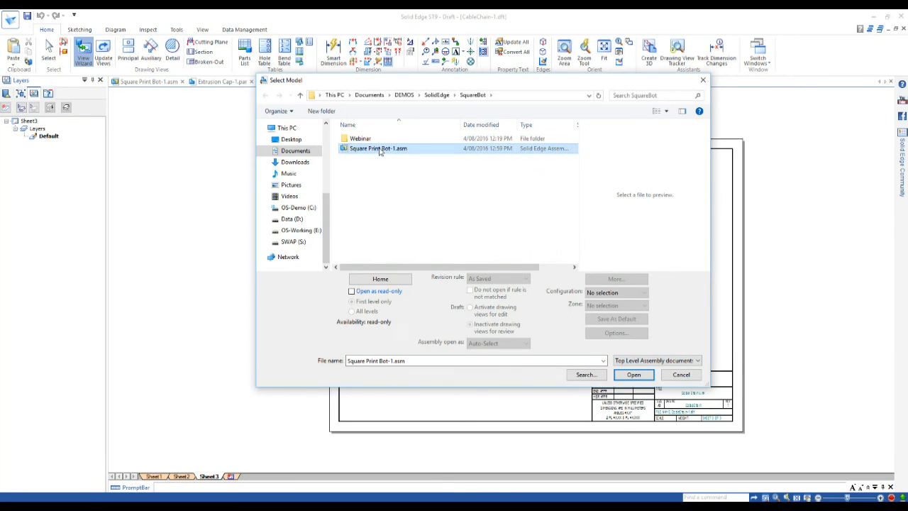
left_click(633, 375)
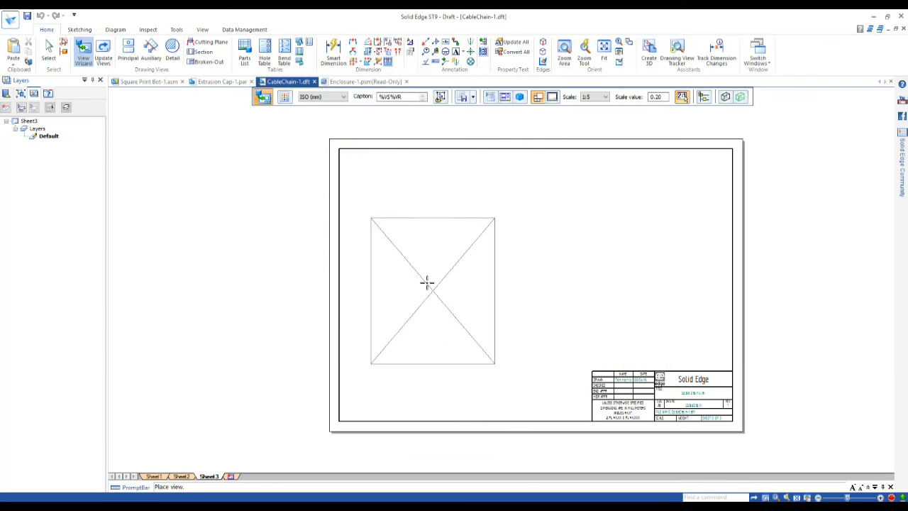
- Place the assembly's pictorial view at 1:5 scale slightly left of the sheet's centre
scroll(489, 279, "up", 1)
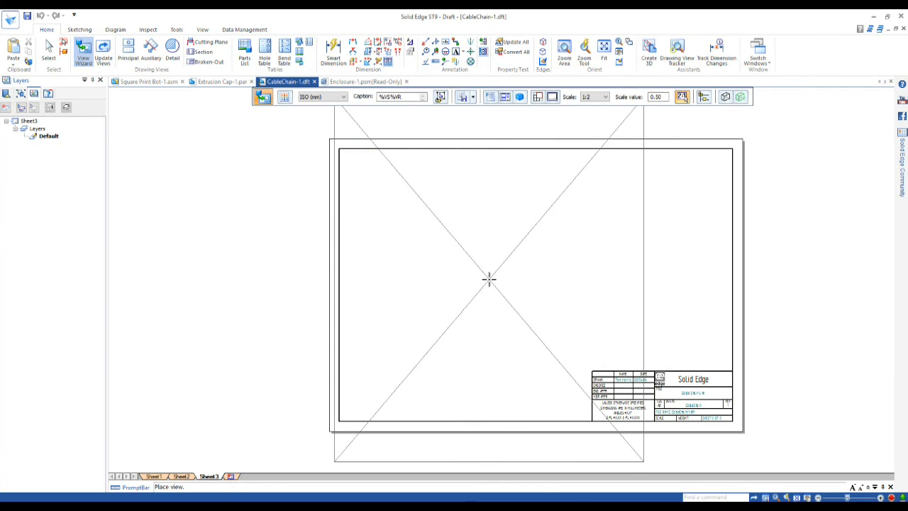
scroll(489, 279, "down", 1)
left_click(482, 276)
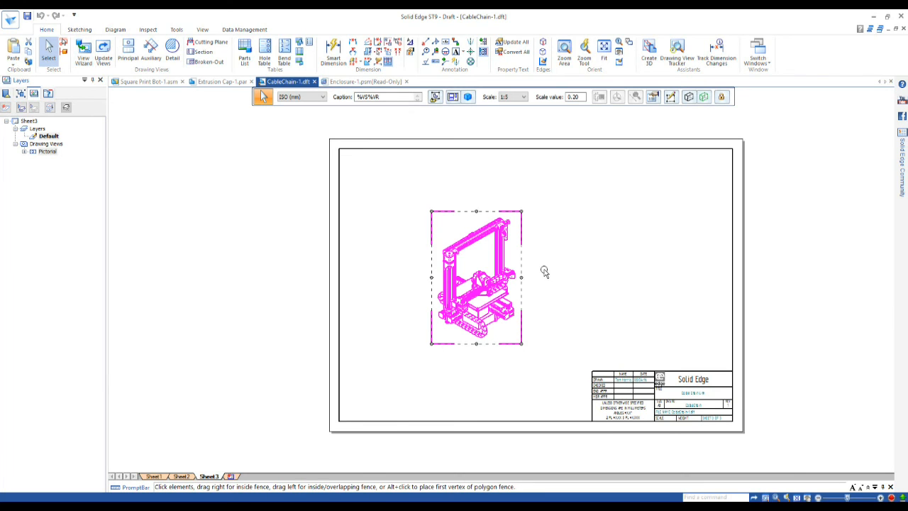
scroll(550, 277, "up", 3)
left_click(558, 326)
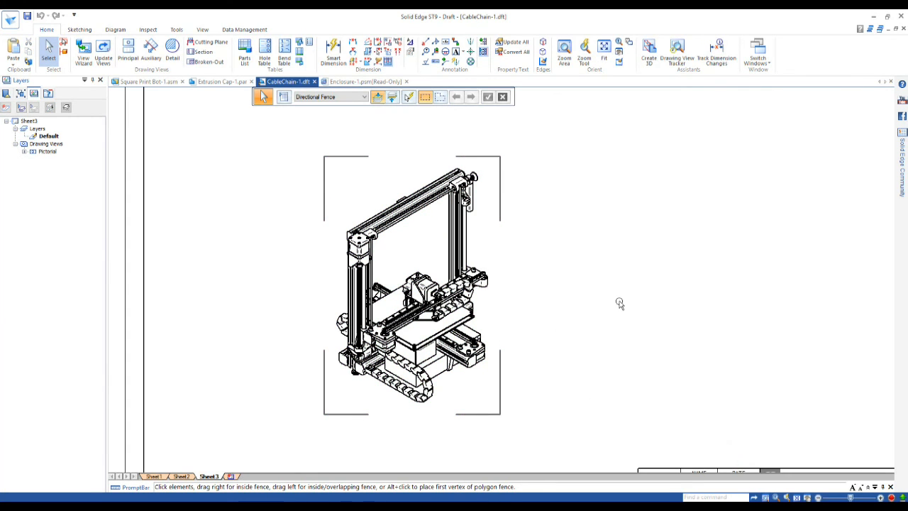
- Set the pictorial view to Shaded with Edges, update the drawing views and close the Dimension Tracker report
left_click(481, 288)
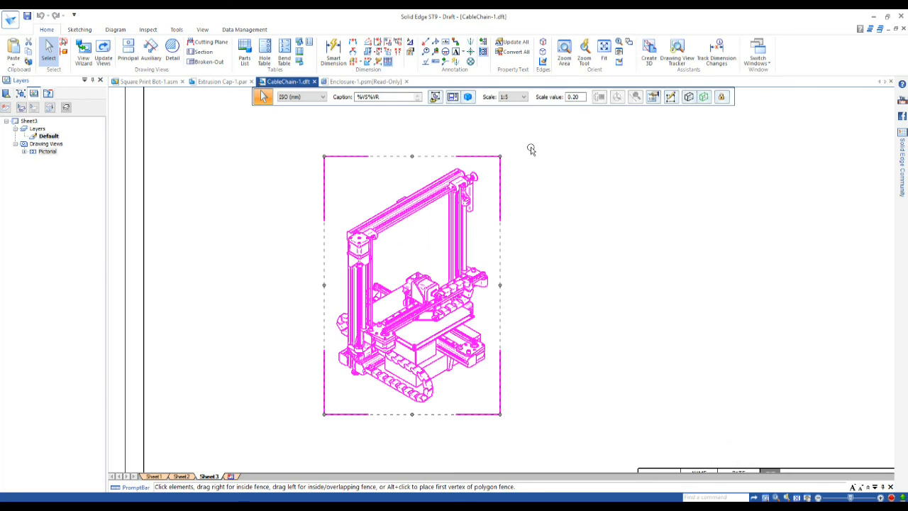
left_click(688, 97)
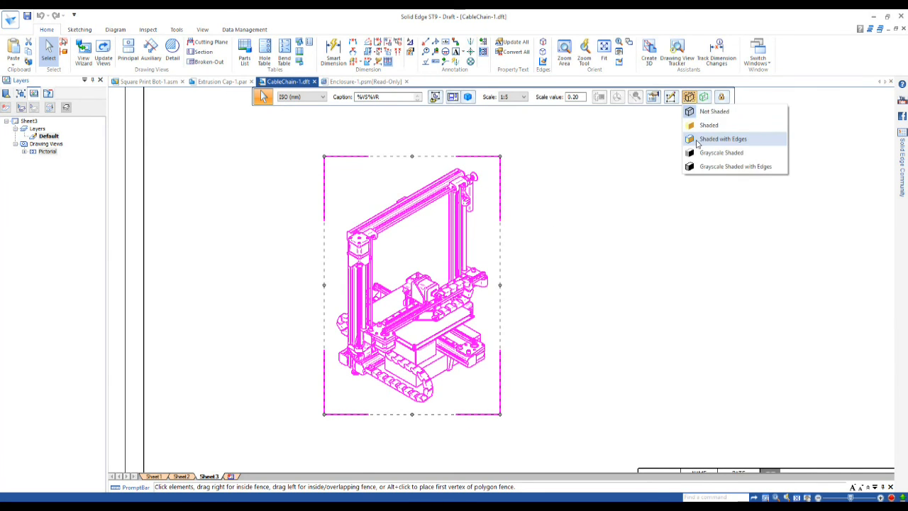
left_click(699, 140)
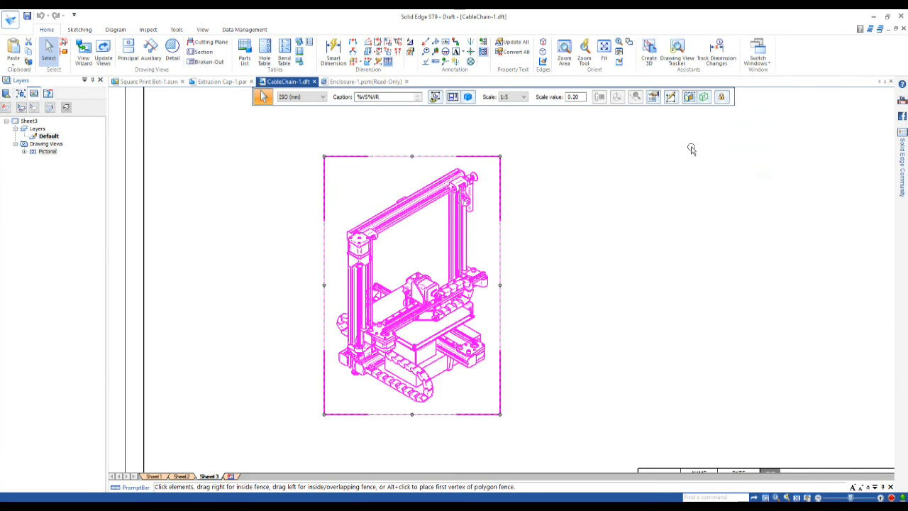
left_click(104, 54)
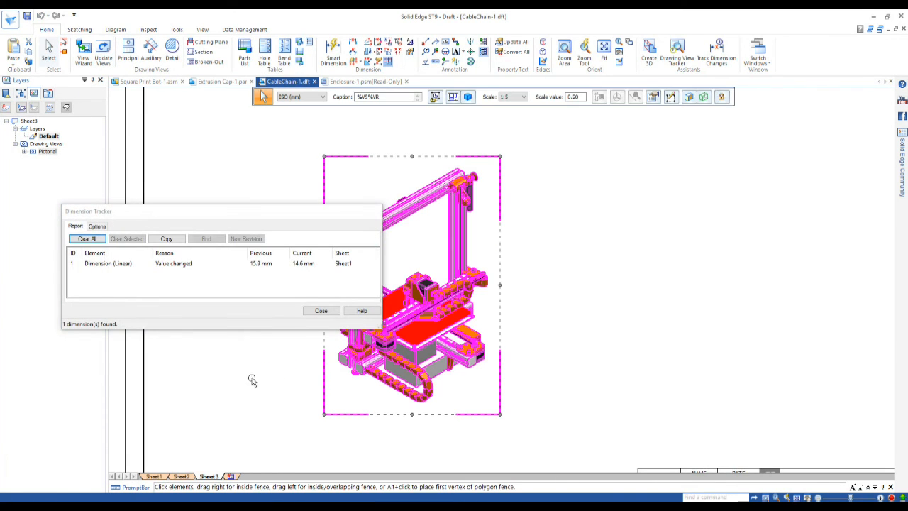
left_click(322, 311)
left_click(266, 365)
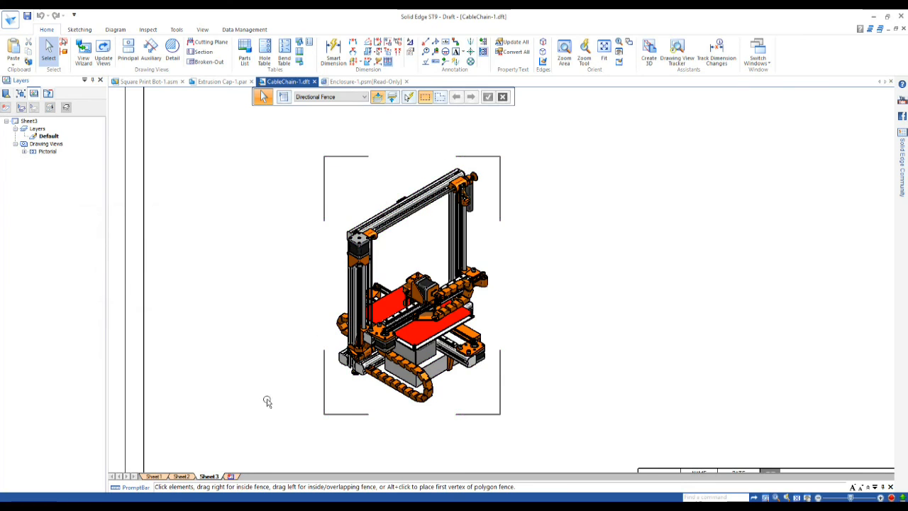
- Start a parts list for the shaded assembly view and review the saved settings in its properties
scroll(266, 408, "down", 1)
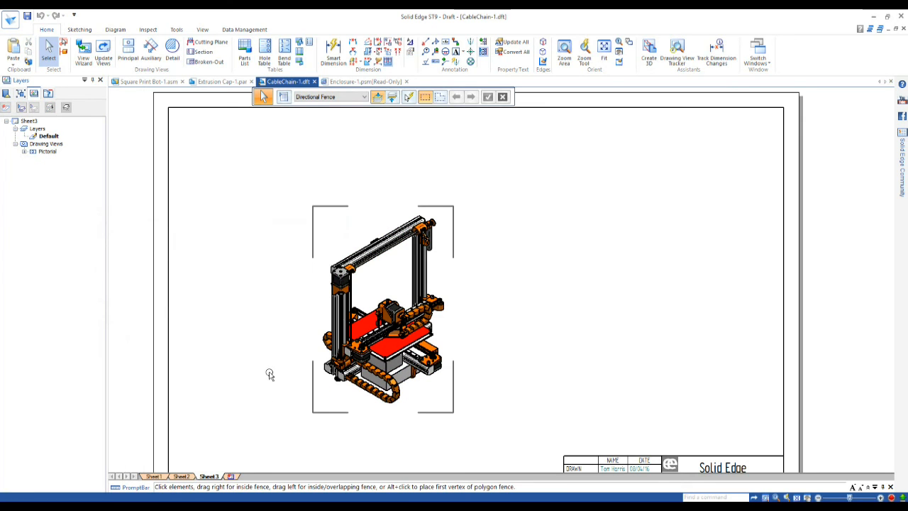
left_click(244, 54)
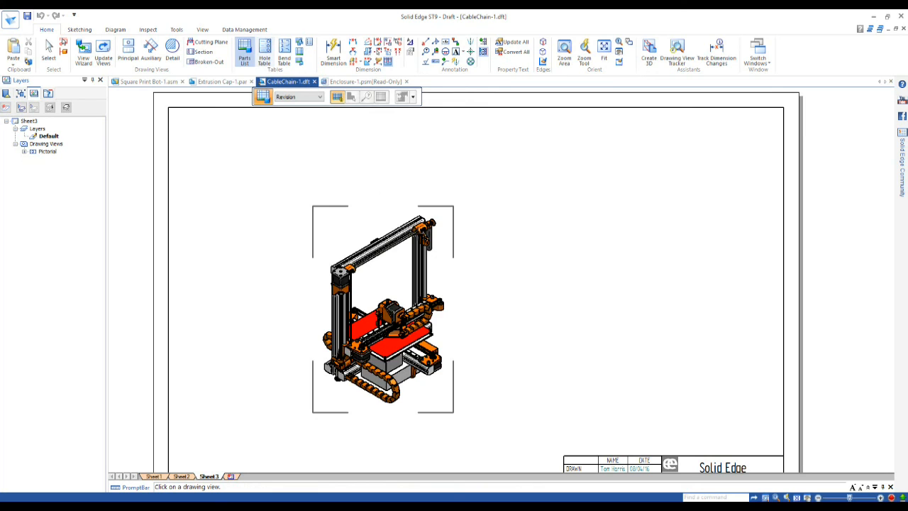
left_click(431, 274)
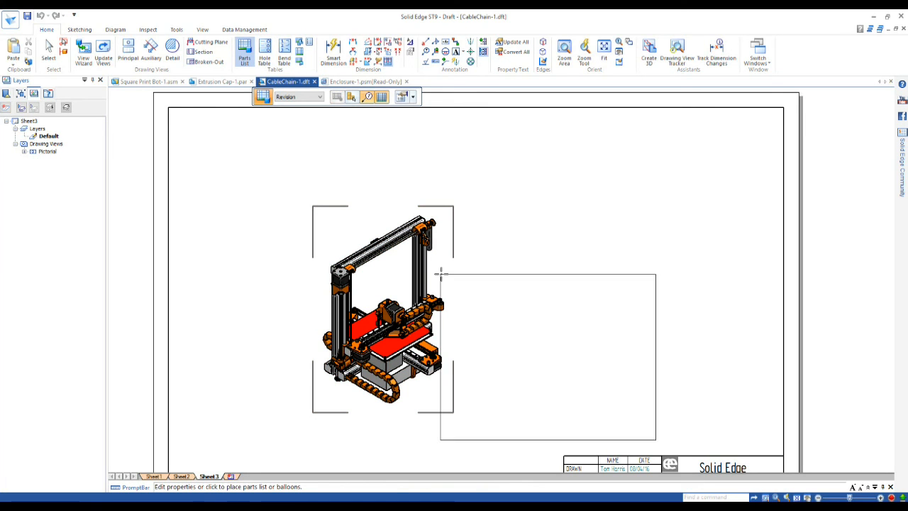
left_click(404, 97)
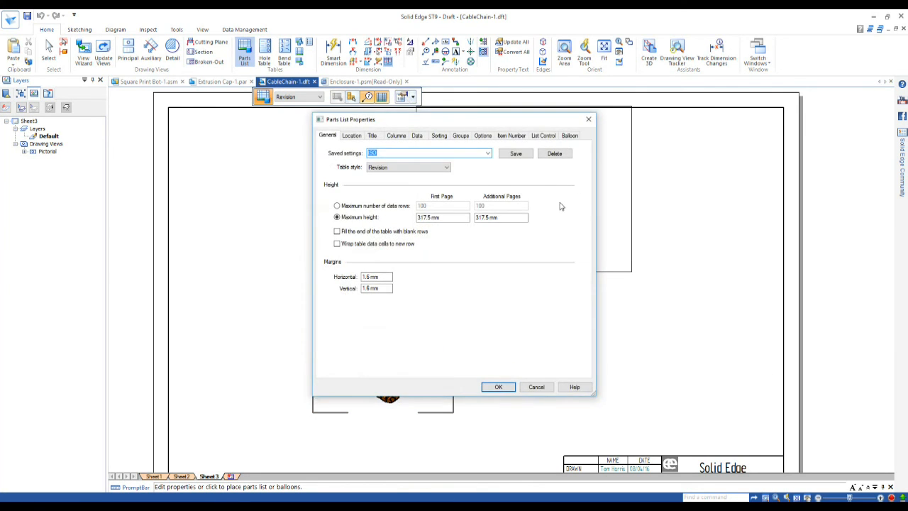
left_click(487, 154)
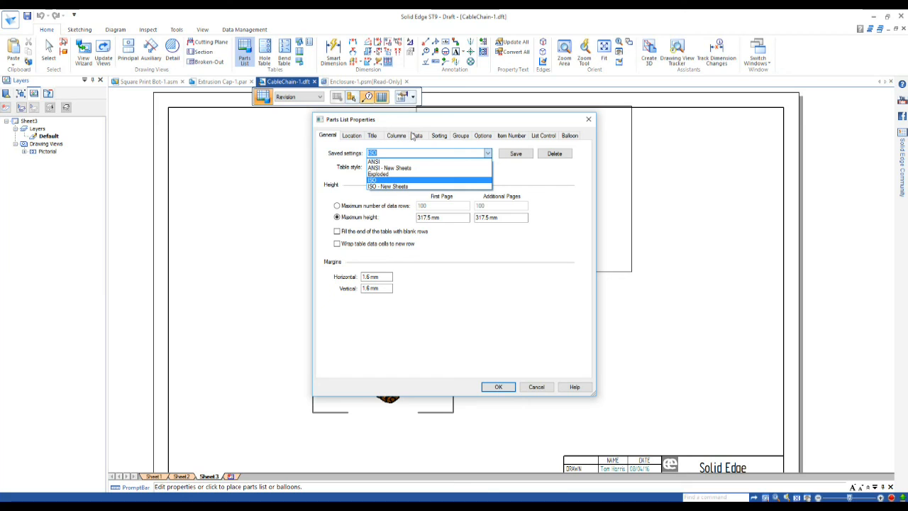
left_click(537, 140)
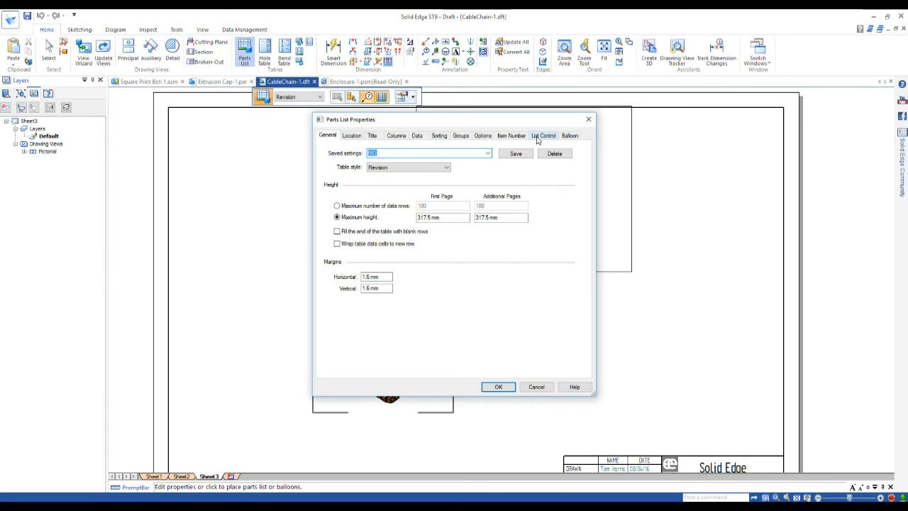
- Set the parts list to an exploded list with level-based item numbers and quantities multiplied by subassembly count
left_click(543, 135)
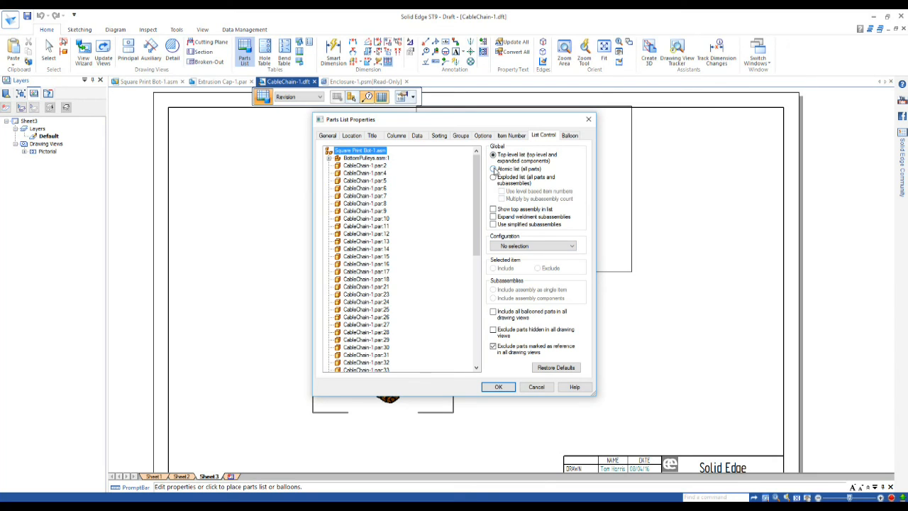
left_click(493, 169)
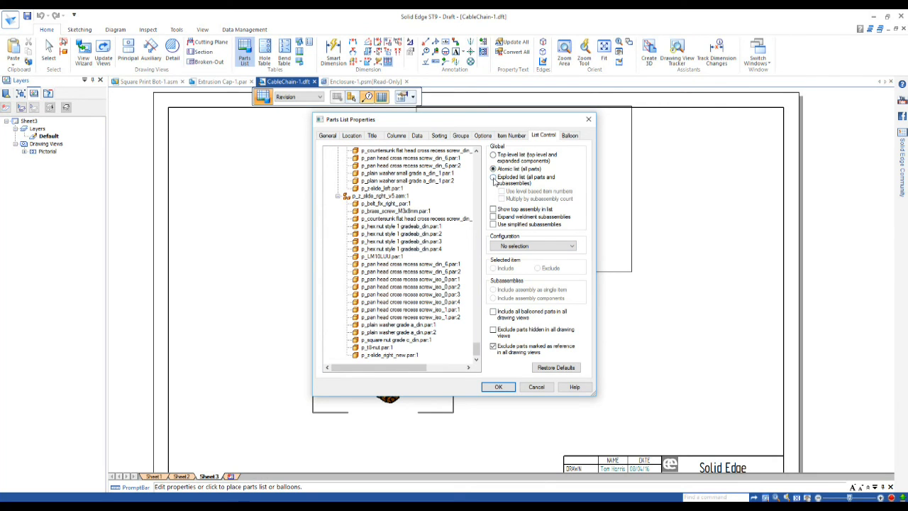
left_click(494, 178)
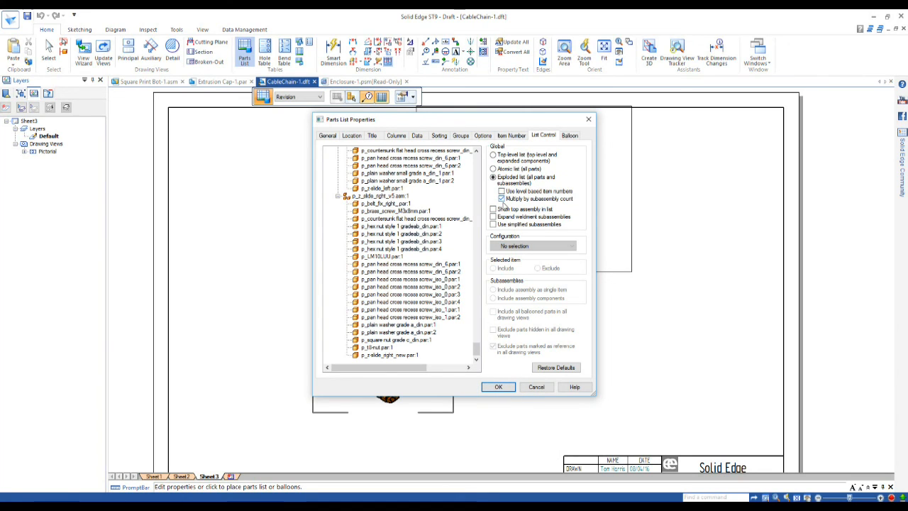
left_click(499, 388)
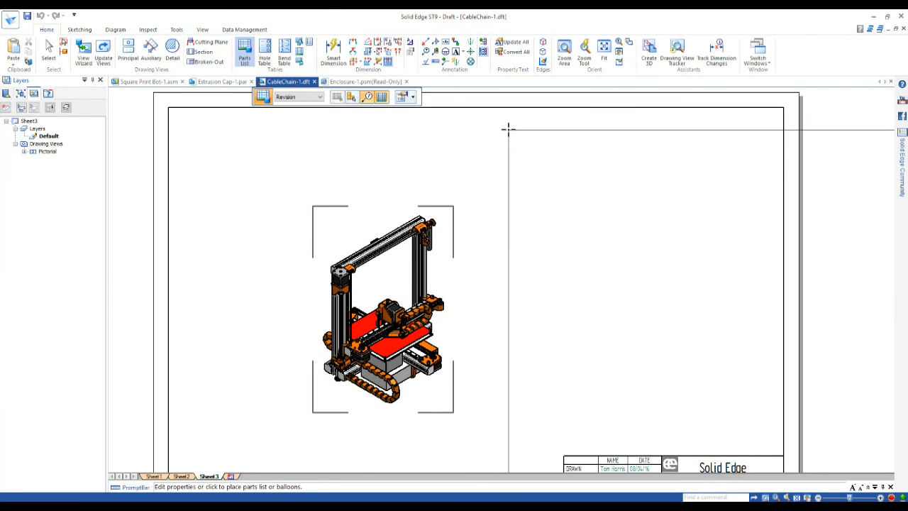
scroll(508, 129, "up", 1)
scroll(496, 130, "down", 3)
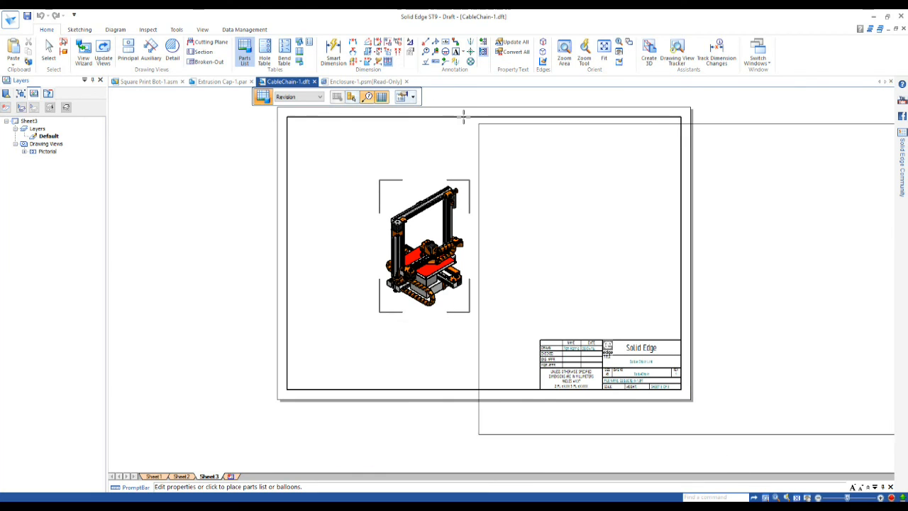
- Switch the parts list to top level with the top assembly shown, and place it with balloons in the border's upper-right corner
left_click(404, 97)
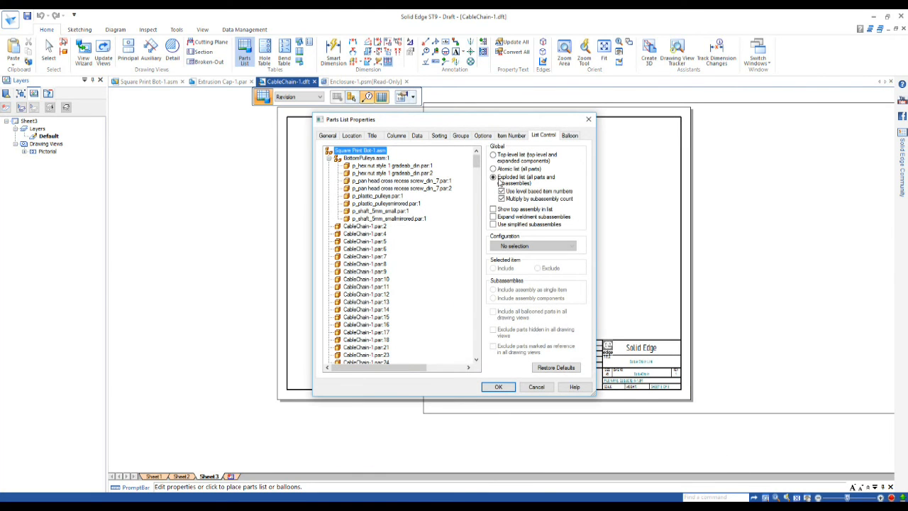
left_click(494, 161)
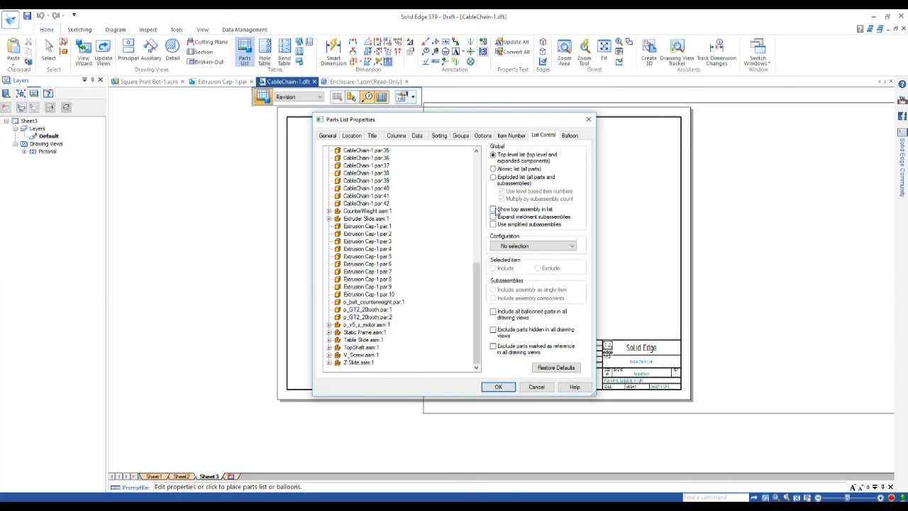
left_click(499, 387)
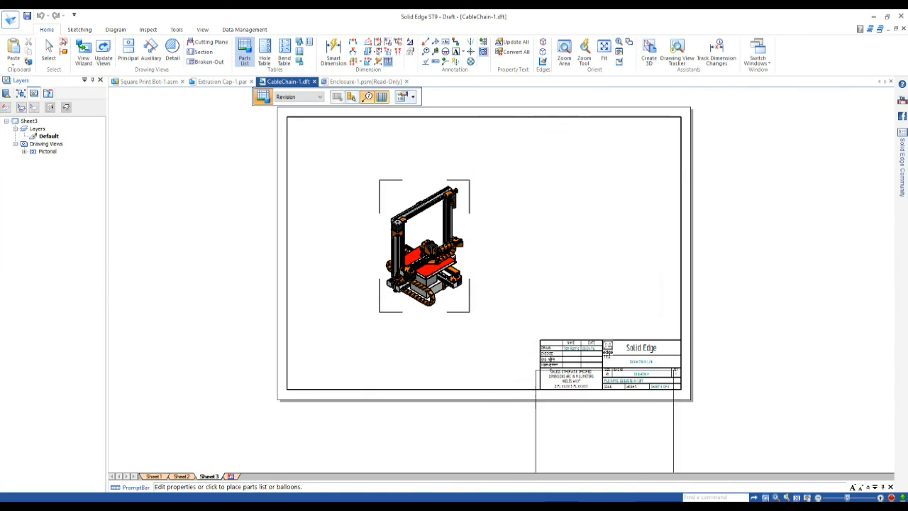
left_click(544, 116)
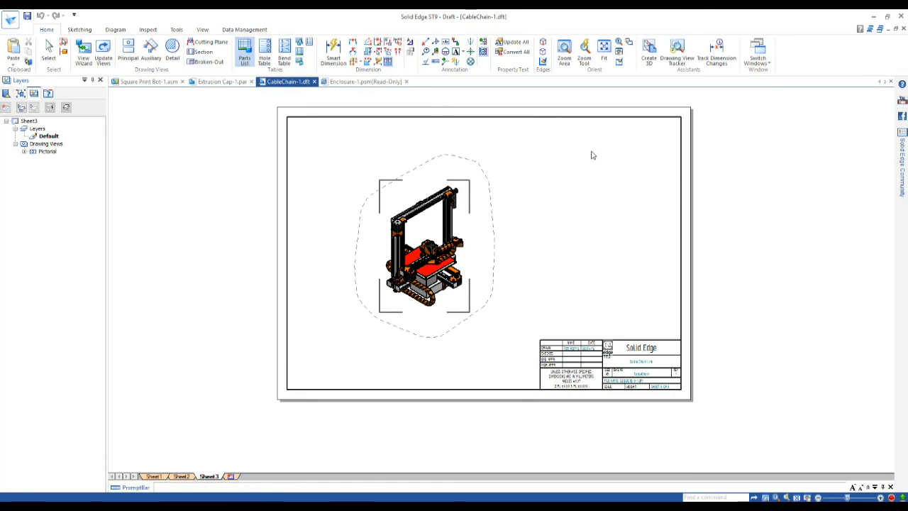
scroll(603, 188, "up", 2)
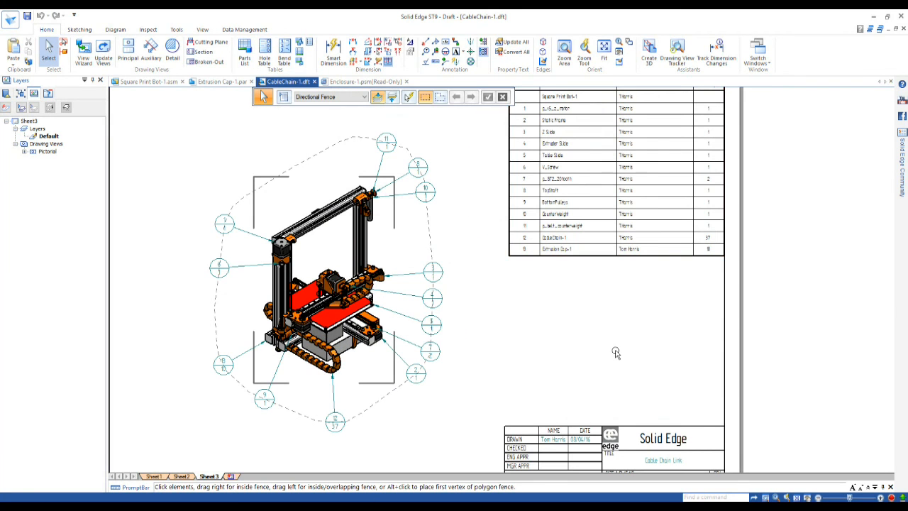
- Move balloon 11 along the alignment shape closer to balloon 8
left_click(385, 146)
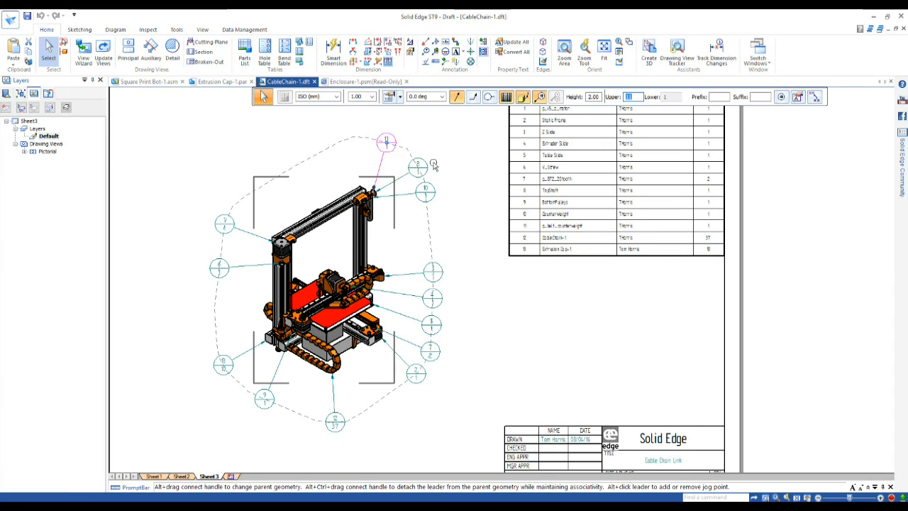
left_click_drag(394, 140, 424, 154)
scroll(429, 159, "up", 4)
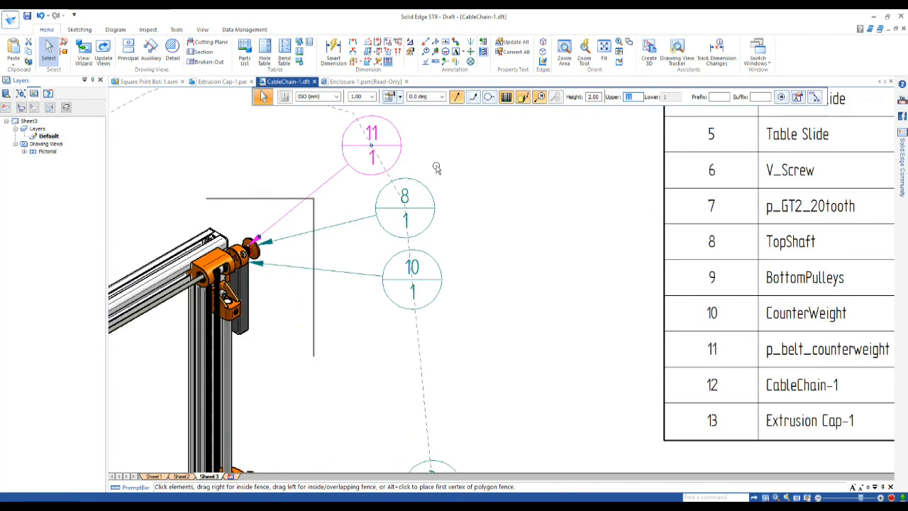
scroll(444, 154, "down", 4)
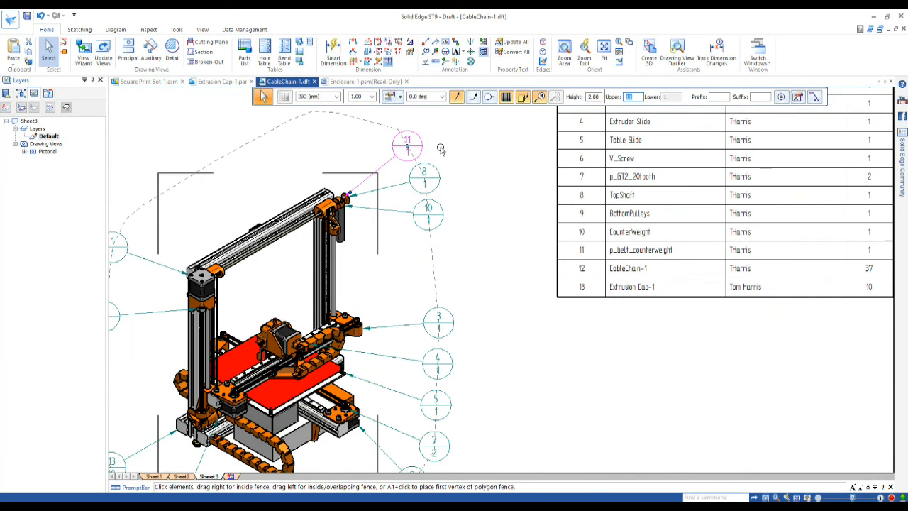
left_click(466, 166)
- Select all balloons on the sheet by element type and turn off their item count display
left_click(409, 98)
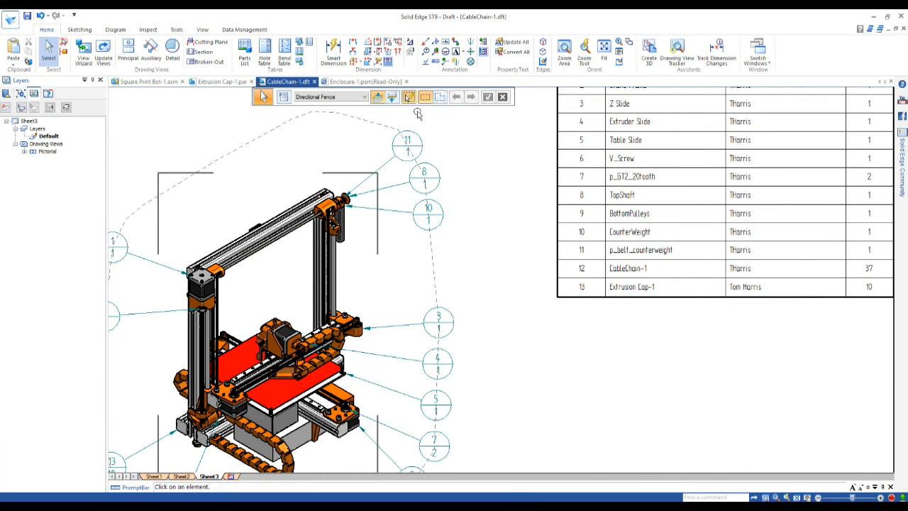
left_click(419, 139)
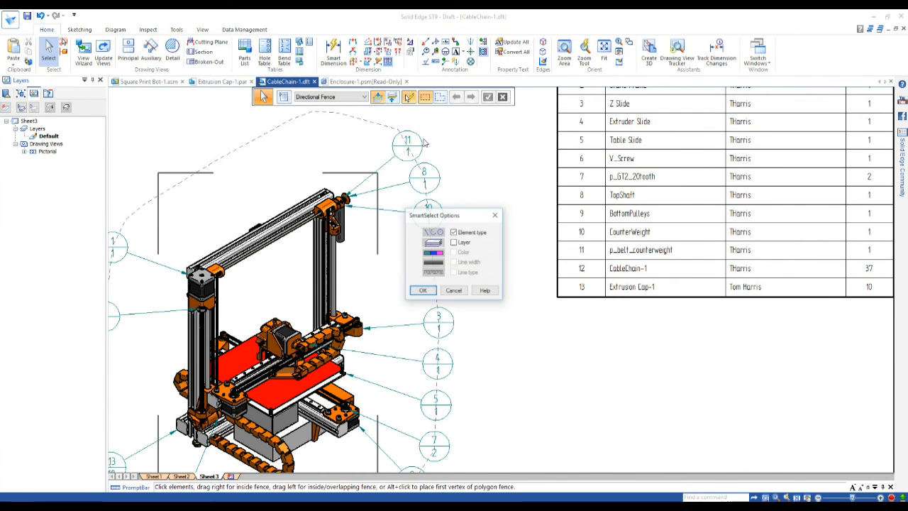
left_click(423, 291)
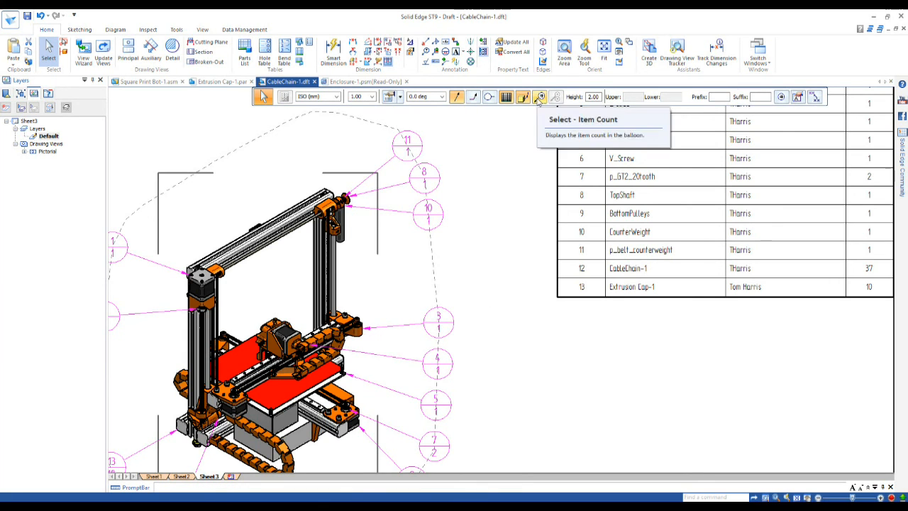
left_click(492, 158)
scroll(483, 148, "down", 1)
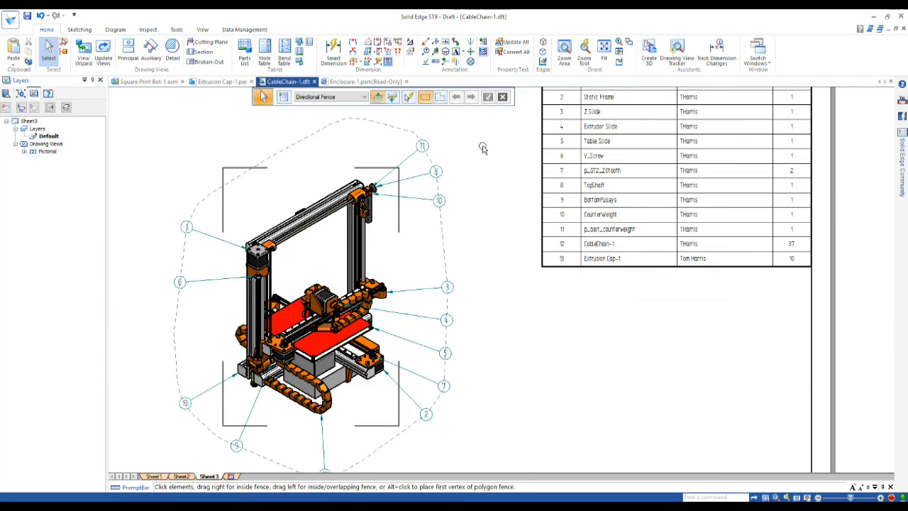
- Add a parts-list-linked item number balloon to the frame's front vertical post, placed on the alignment shape between balloons 10 and 3
scroll(483, 148, "down", 1)
scroll(421, 227, "up", 1)
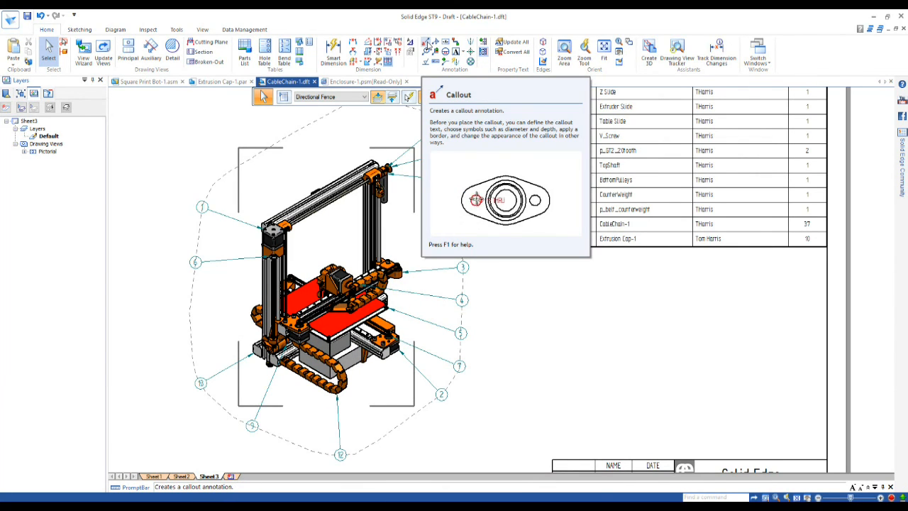
left_click(428, 52)
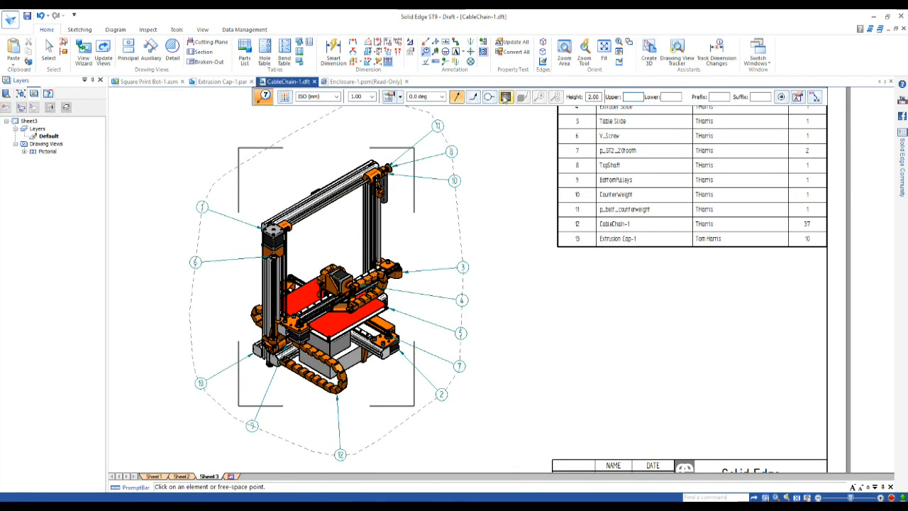
left_click(506, 96)
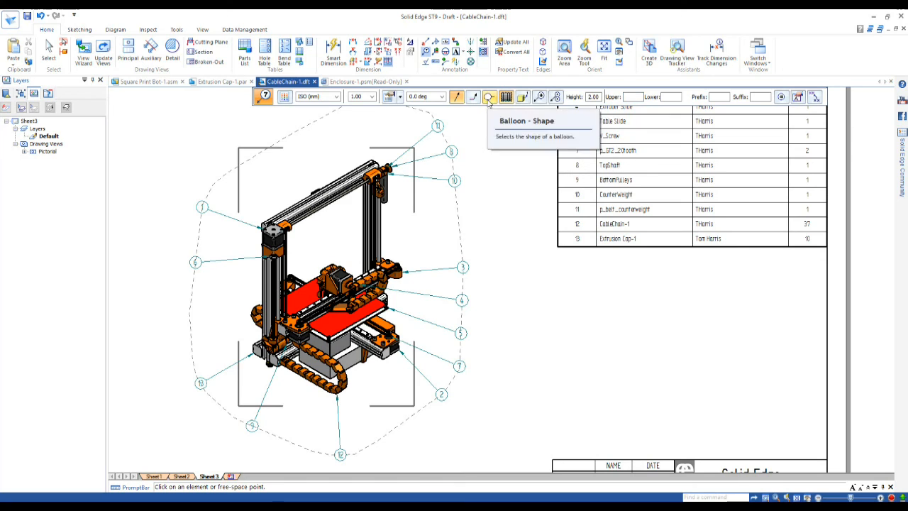
left_click(523, 98)
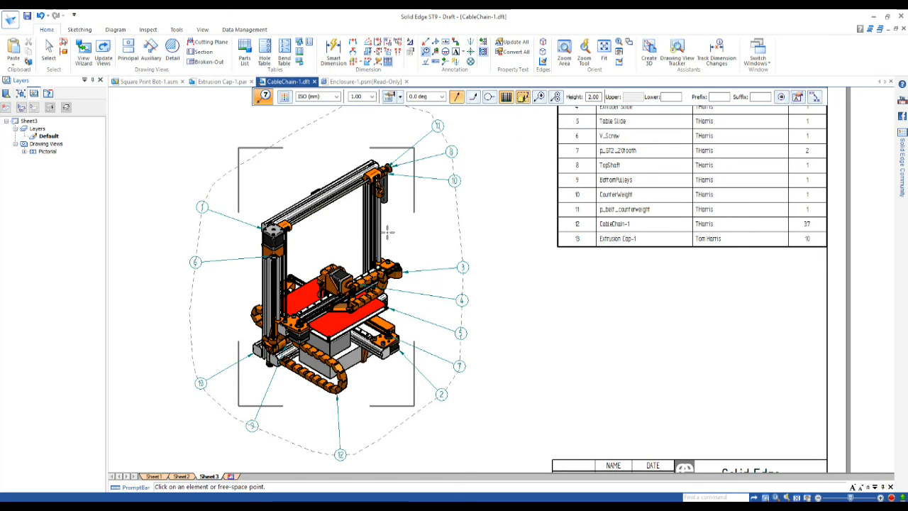
left_click(381, 237)
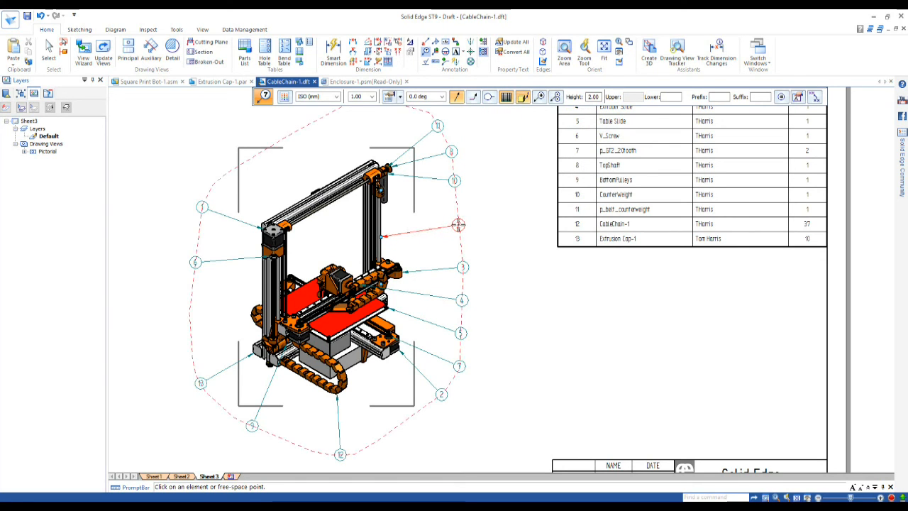
left_click(458, 225)
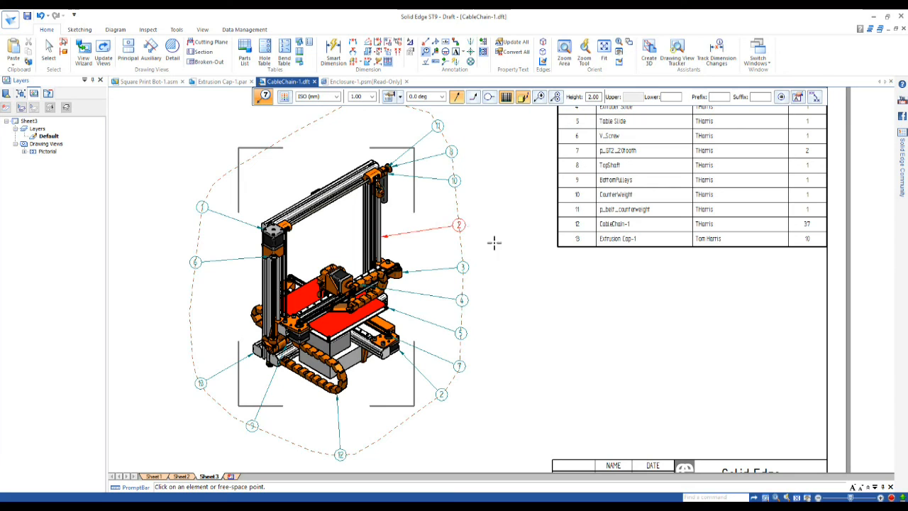
key("Escape")
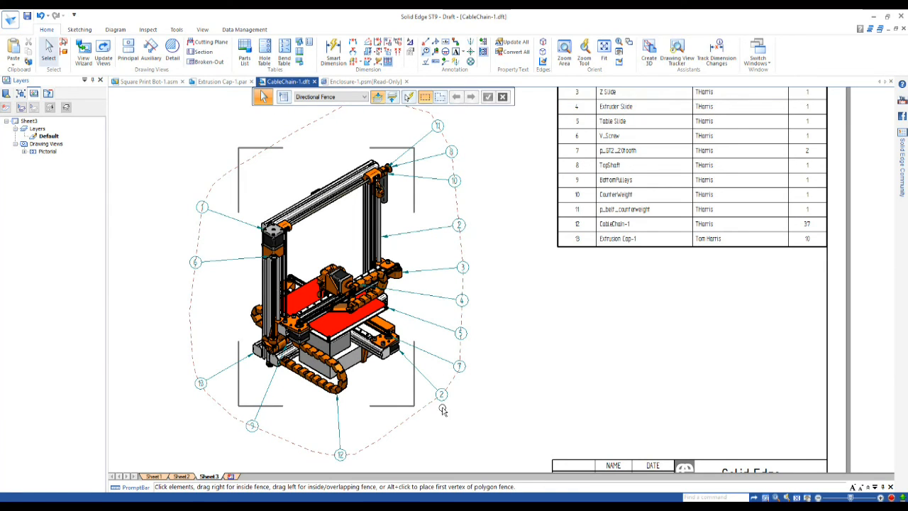
- Open the parts list's properties and remove the Author column
scroll(467, 417, "down", 1)
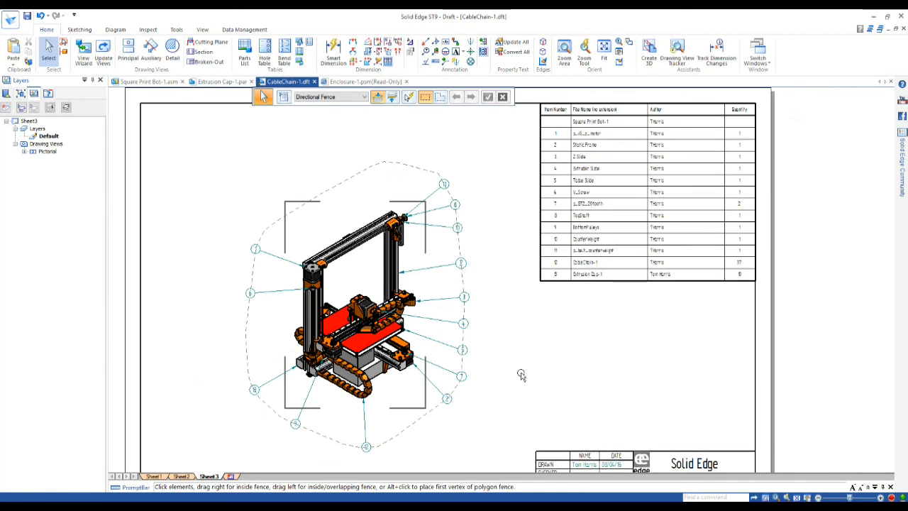
right_click(659, 136)
left_click(682, 222)
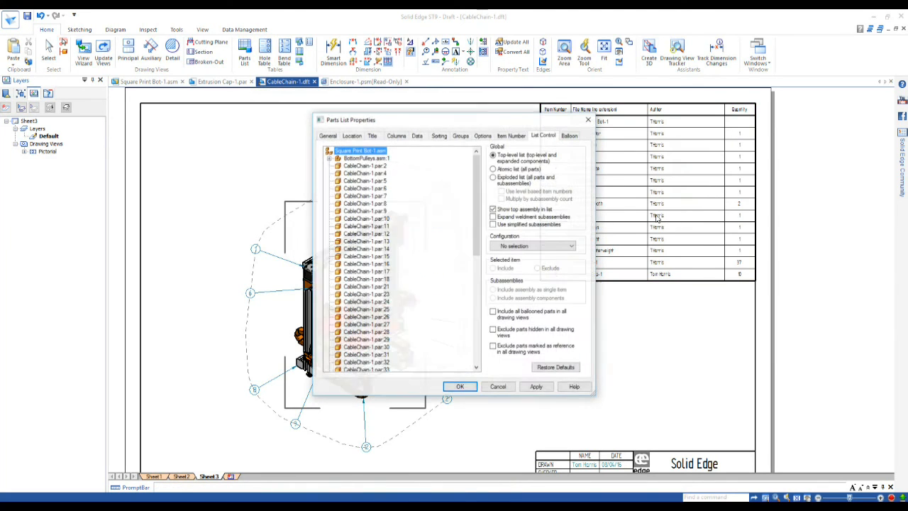
left_click(359, 136)
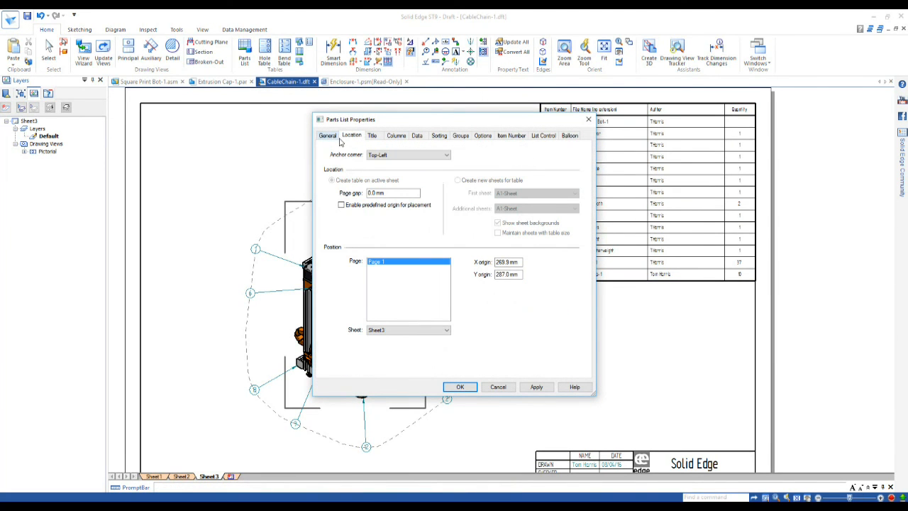
left_click(394, 136)
left_click(347, 163)
- Add a Material column to the parts list, position it before Quantity, and apply the changes
left_click_drag(418, 280, 418, 316)
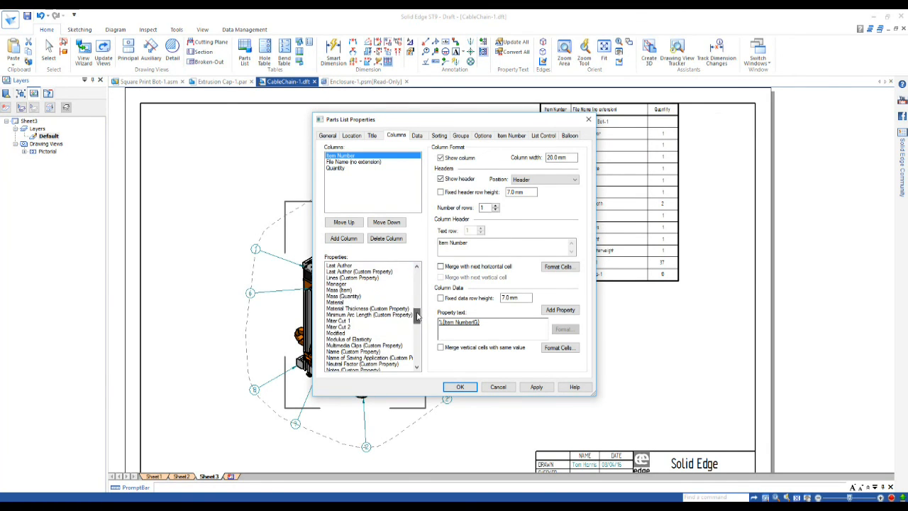
double_click(341, 303)
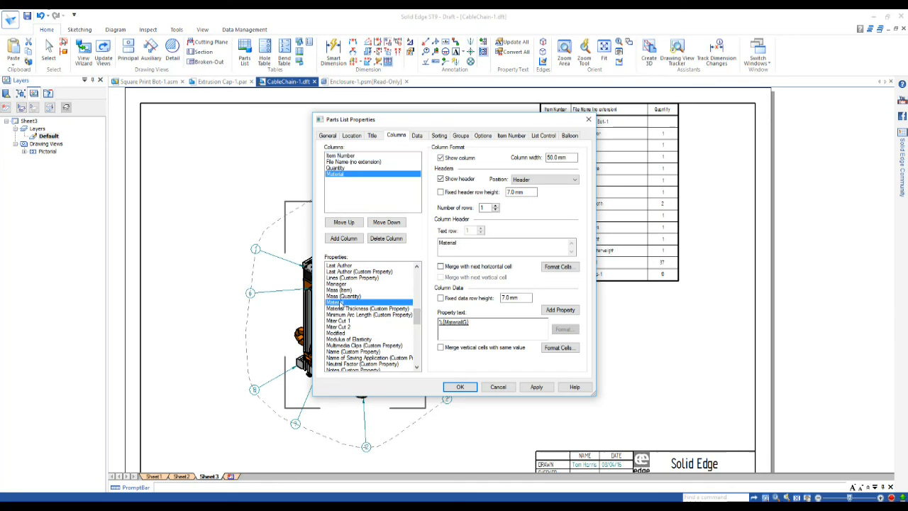
left_click(344, 222)
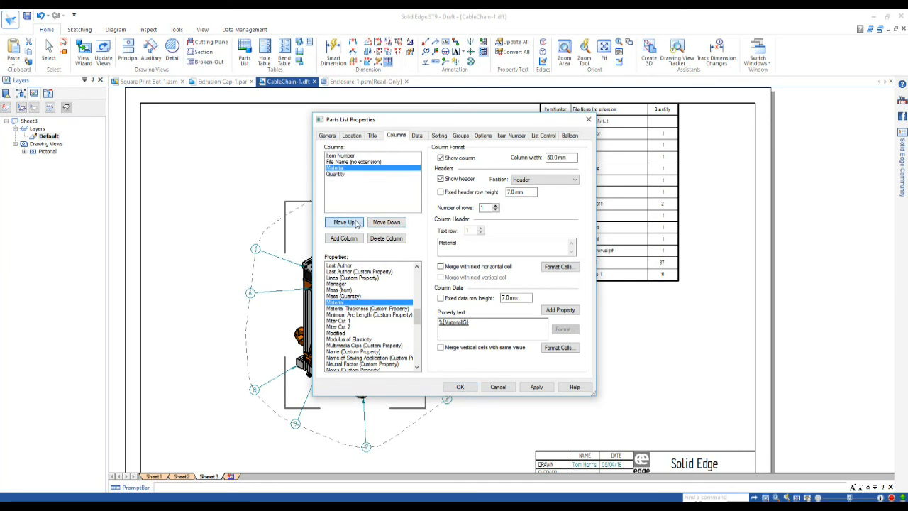
left_click(460, 387)
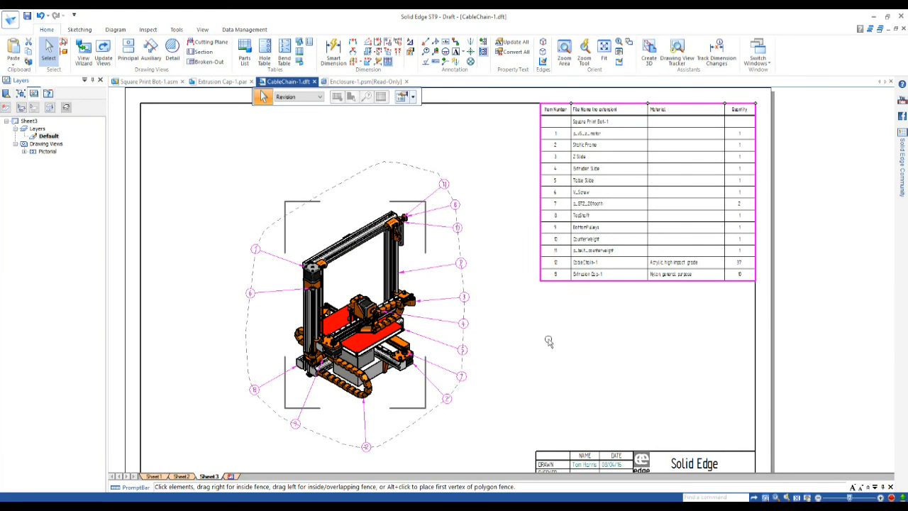
- Deselect the parts list and save the drawing
left_click(488, 211)
scroll(484, 187, "down", 1)
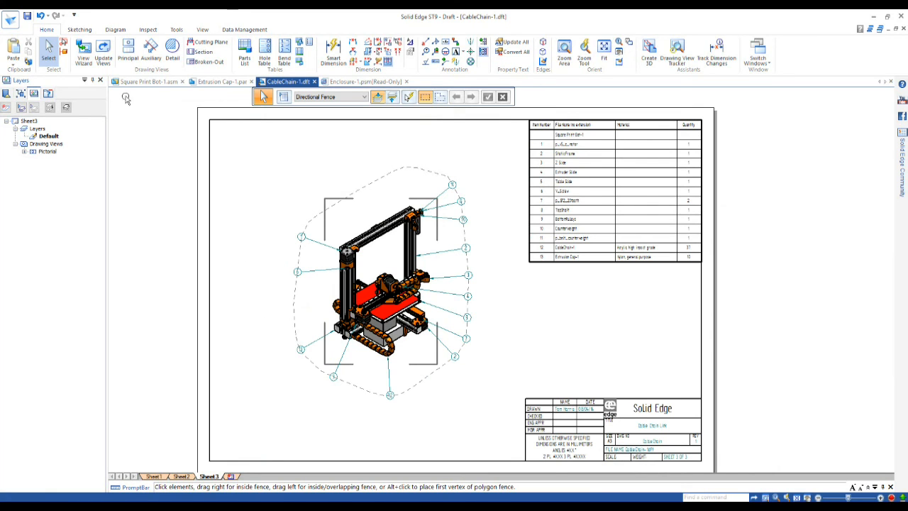
left_click(27, 16)
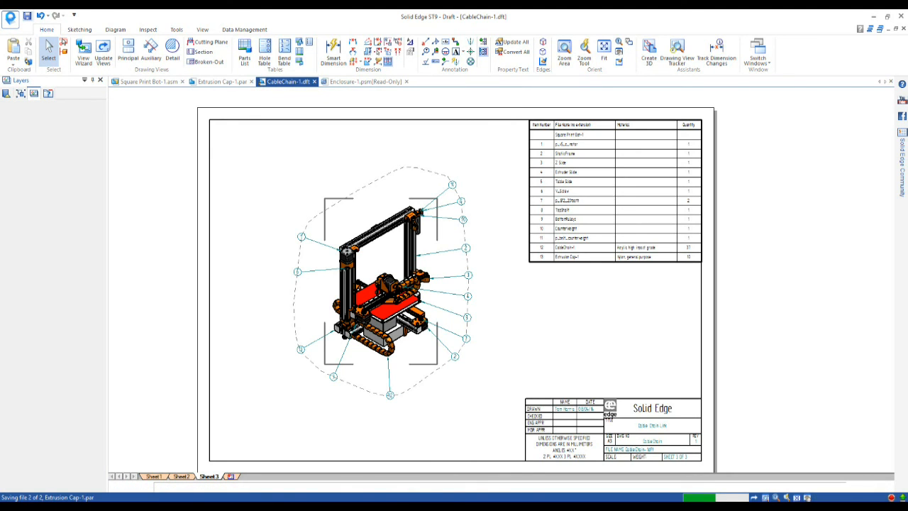
- Start saving the drawing for tablet as a viewer document and choose the Work folder in Dropbox as destination
left_click(10, 19)
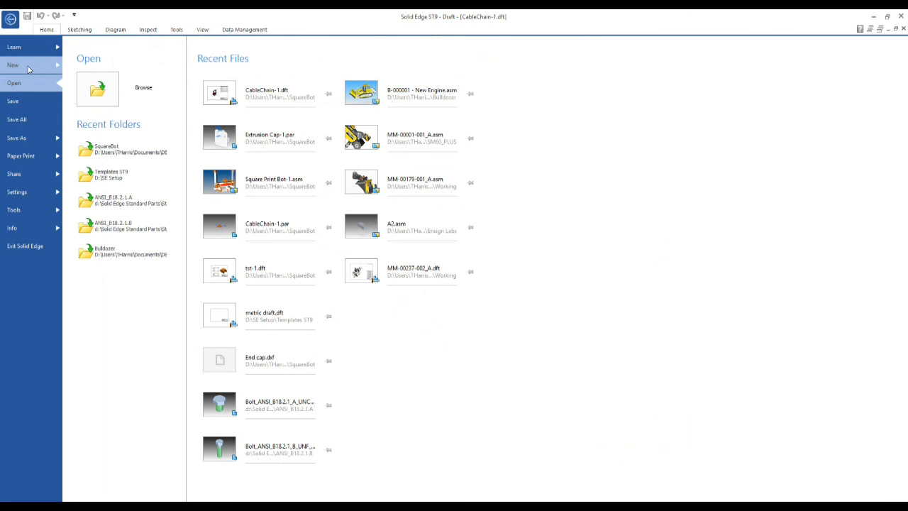
left_click(34, 139)
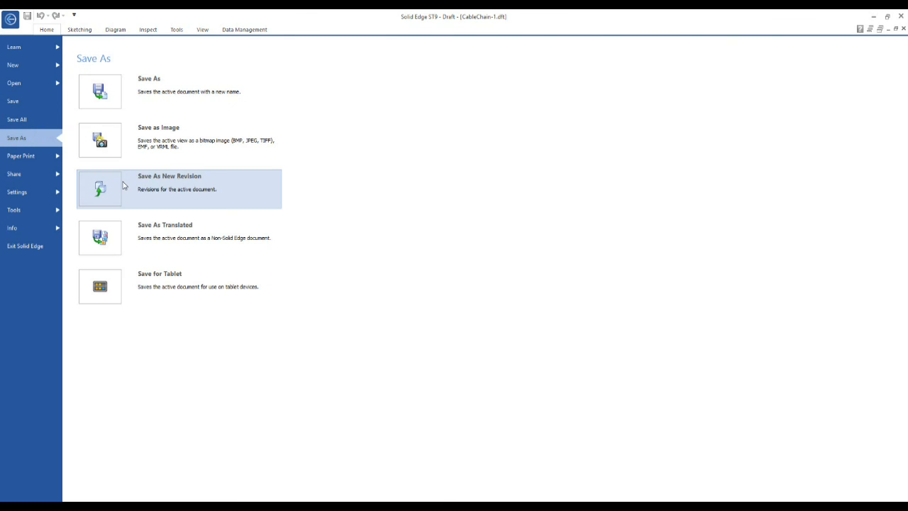
left_click(113, 289)
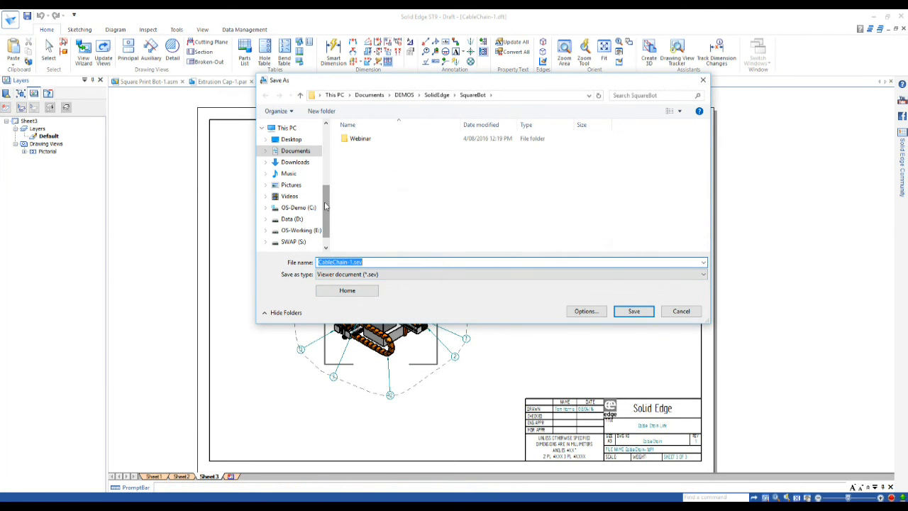
scroll(322, 174, "up", 3)
scroll(323, 166, "up", 1)
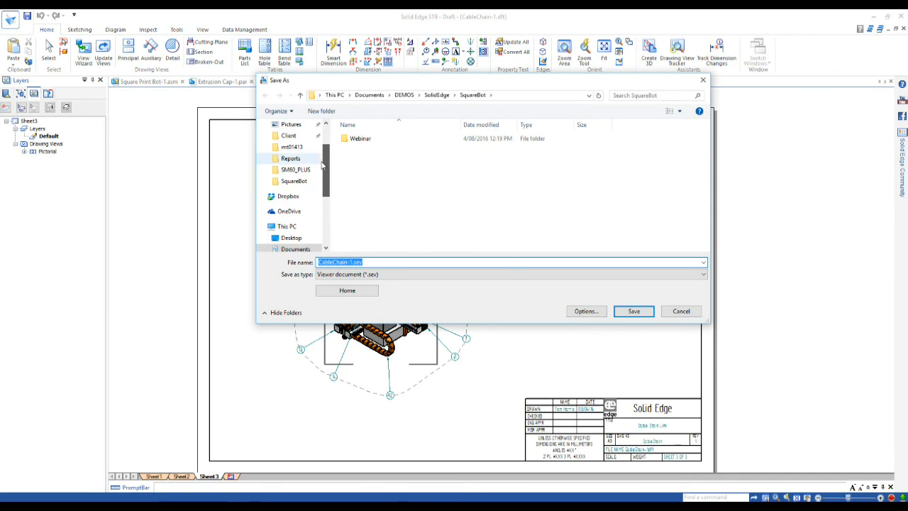
left_click(288, 196)
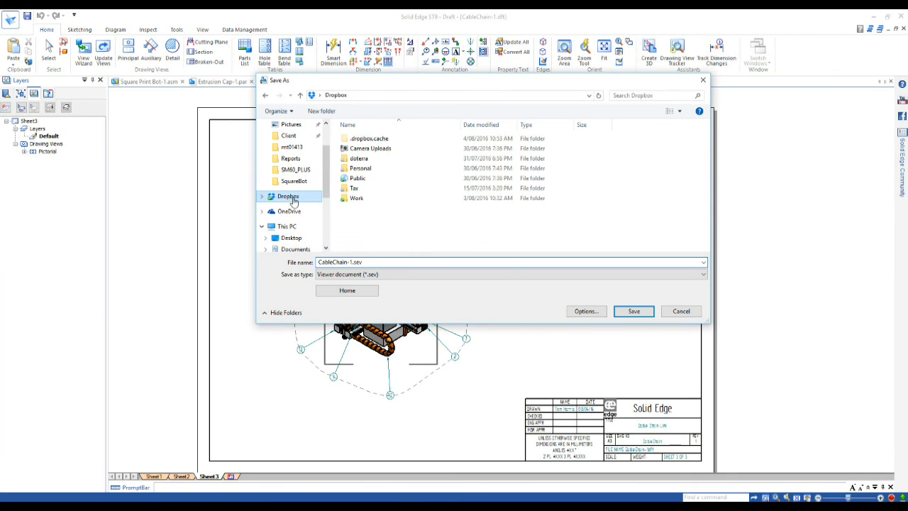
double_click(357, 198)
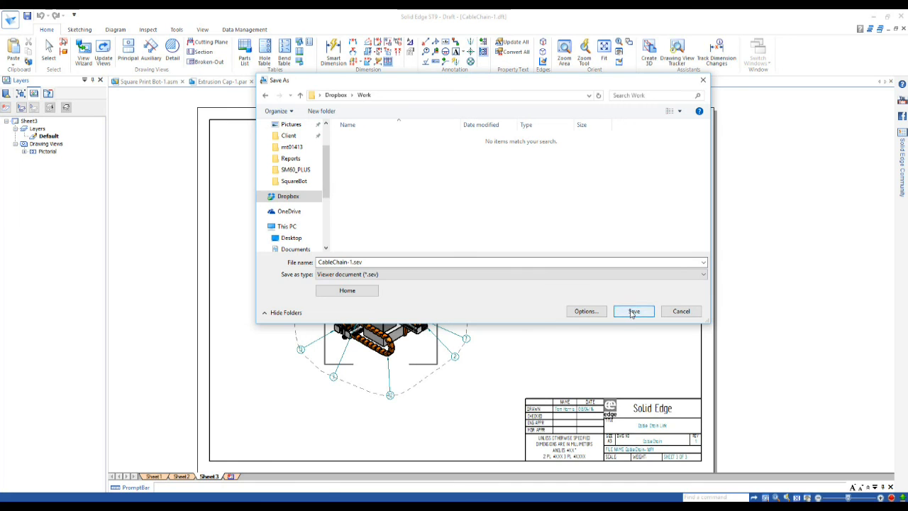
- Review the SEV export options without changing them and save the viewer document as CableChain-1.sev
left_click(587, 312)
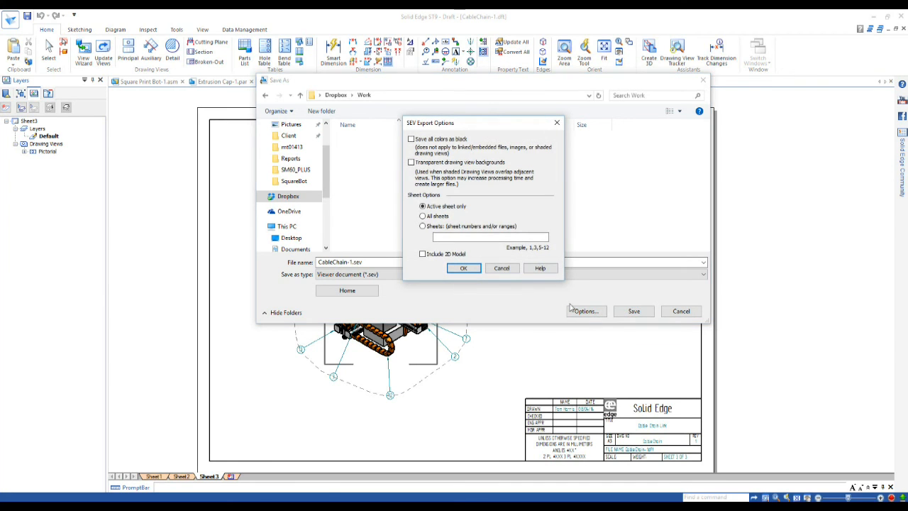
left_click(501, 269)
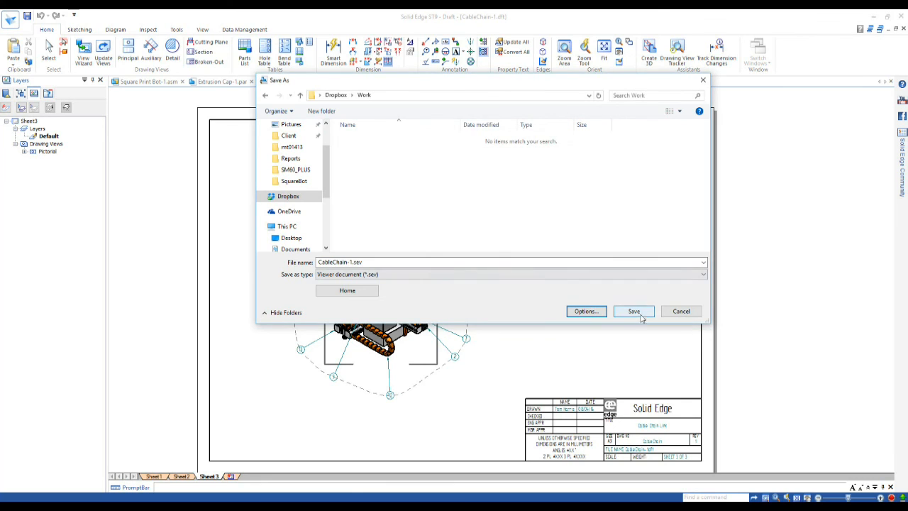
left_click(634, 312)
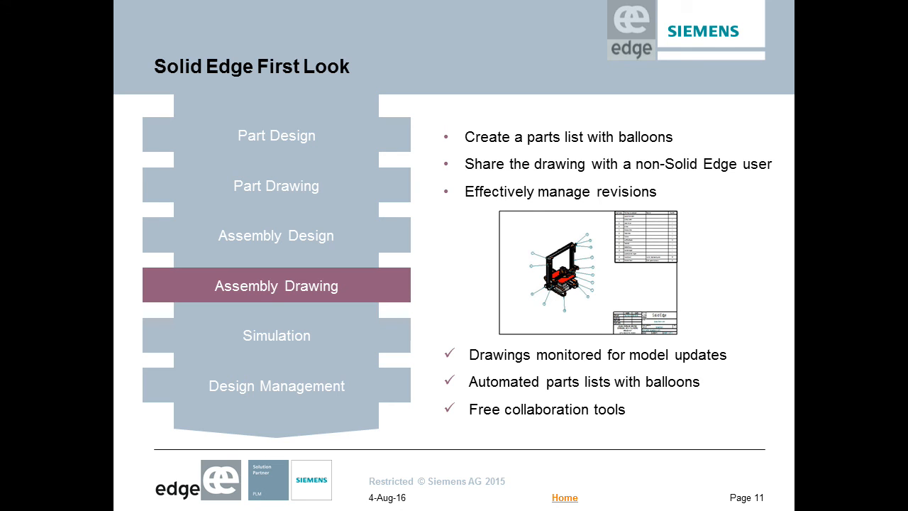
key("Right")
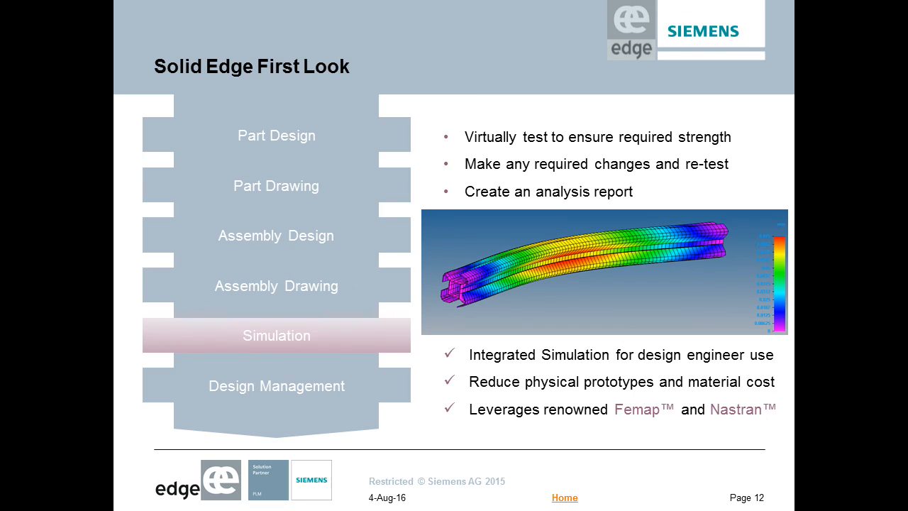